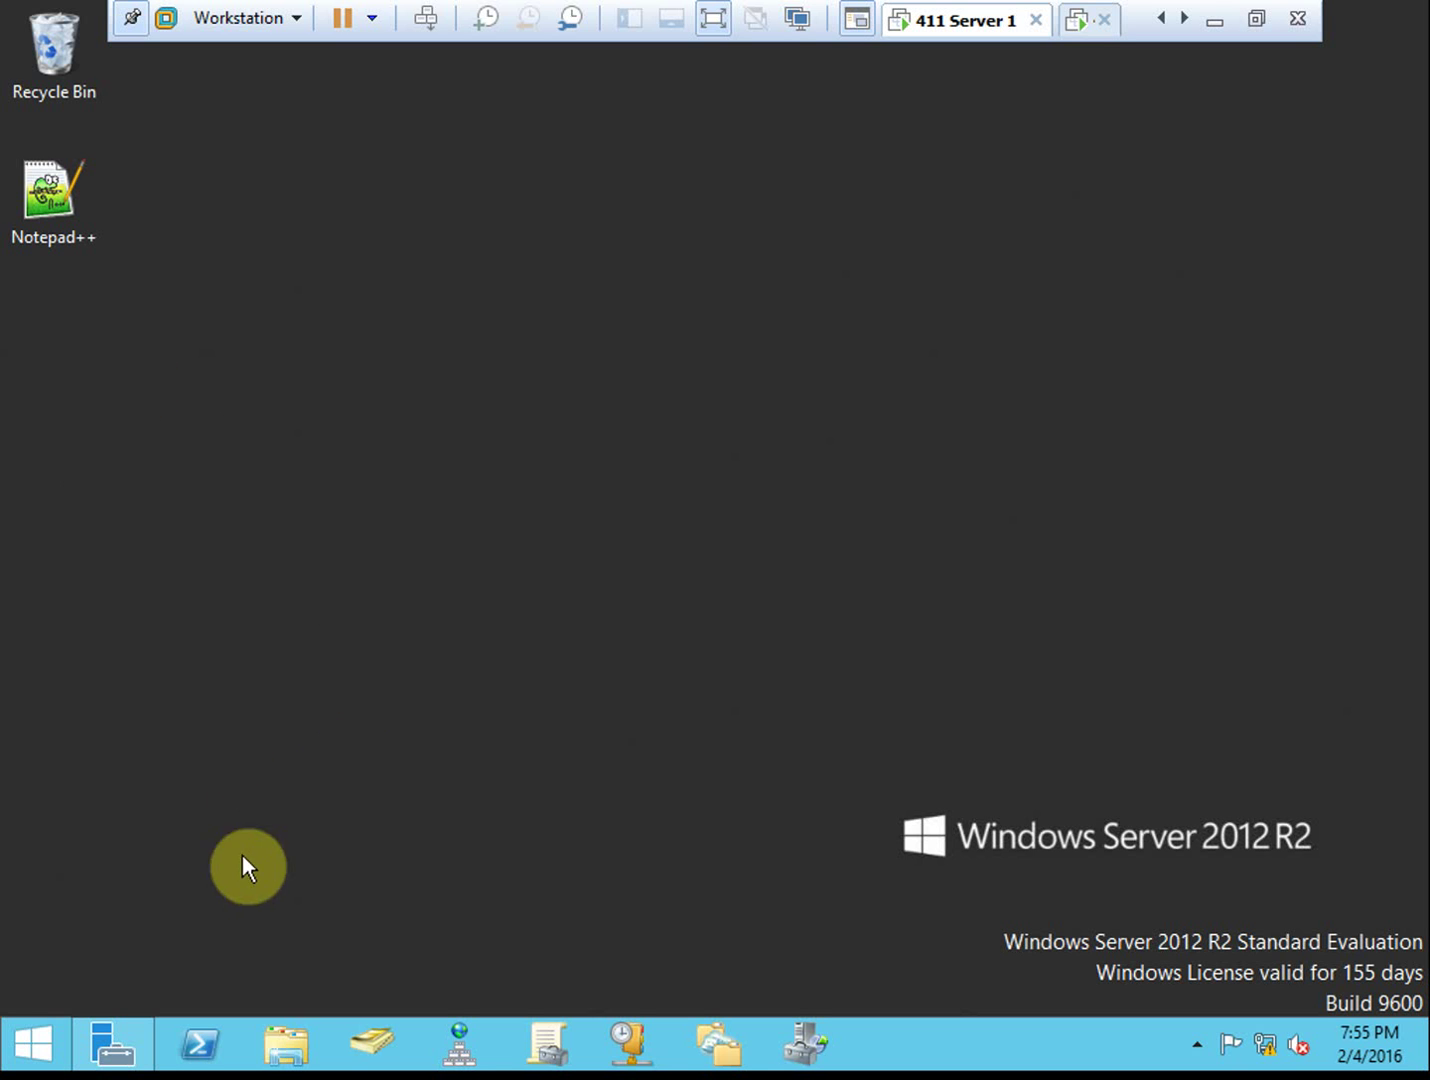
Switch to the Server 1 virtual machine and open Server Manager
left_click(1080, 22)
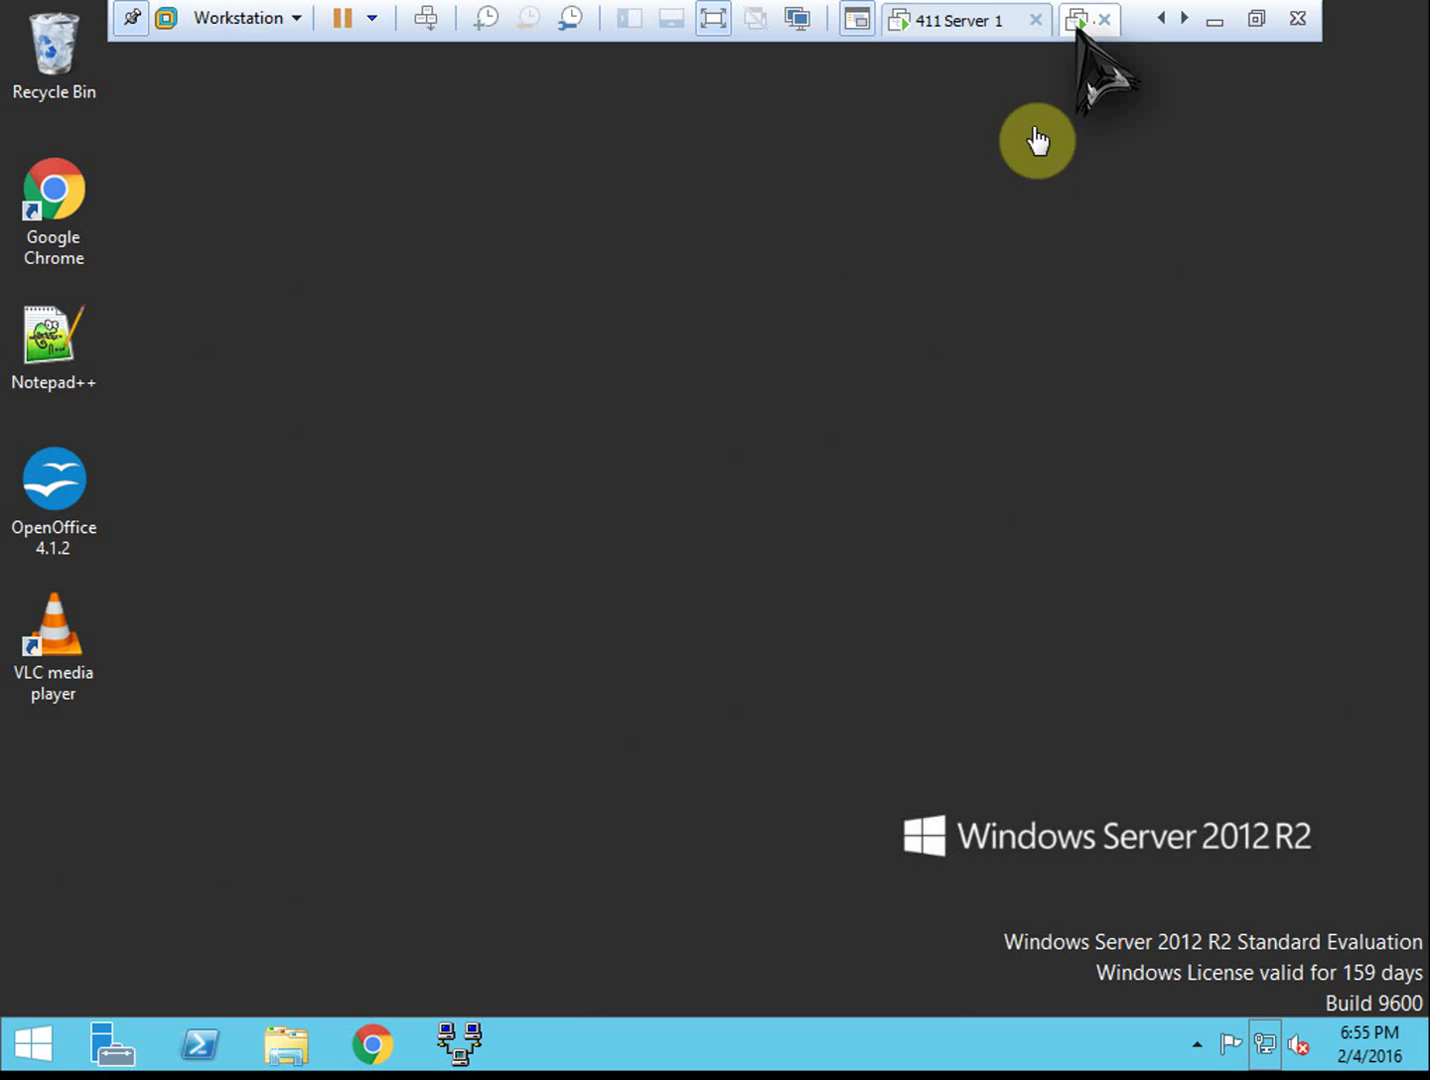
left_click(962, 30)
left_click(114, 1042)
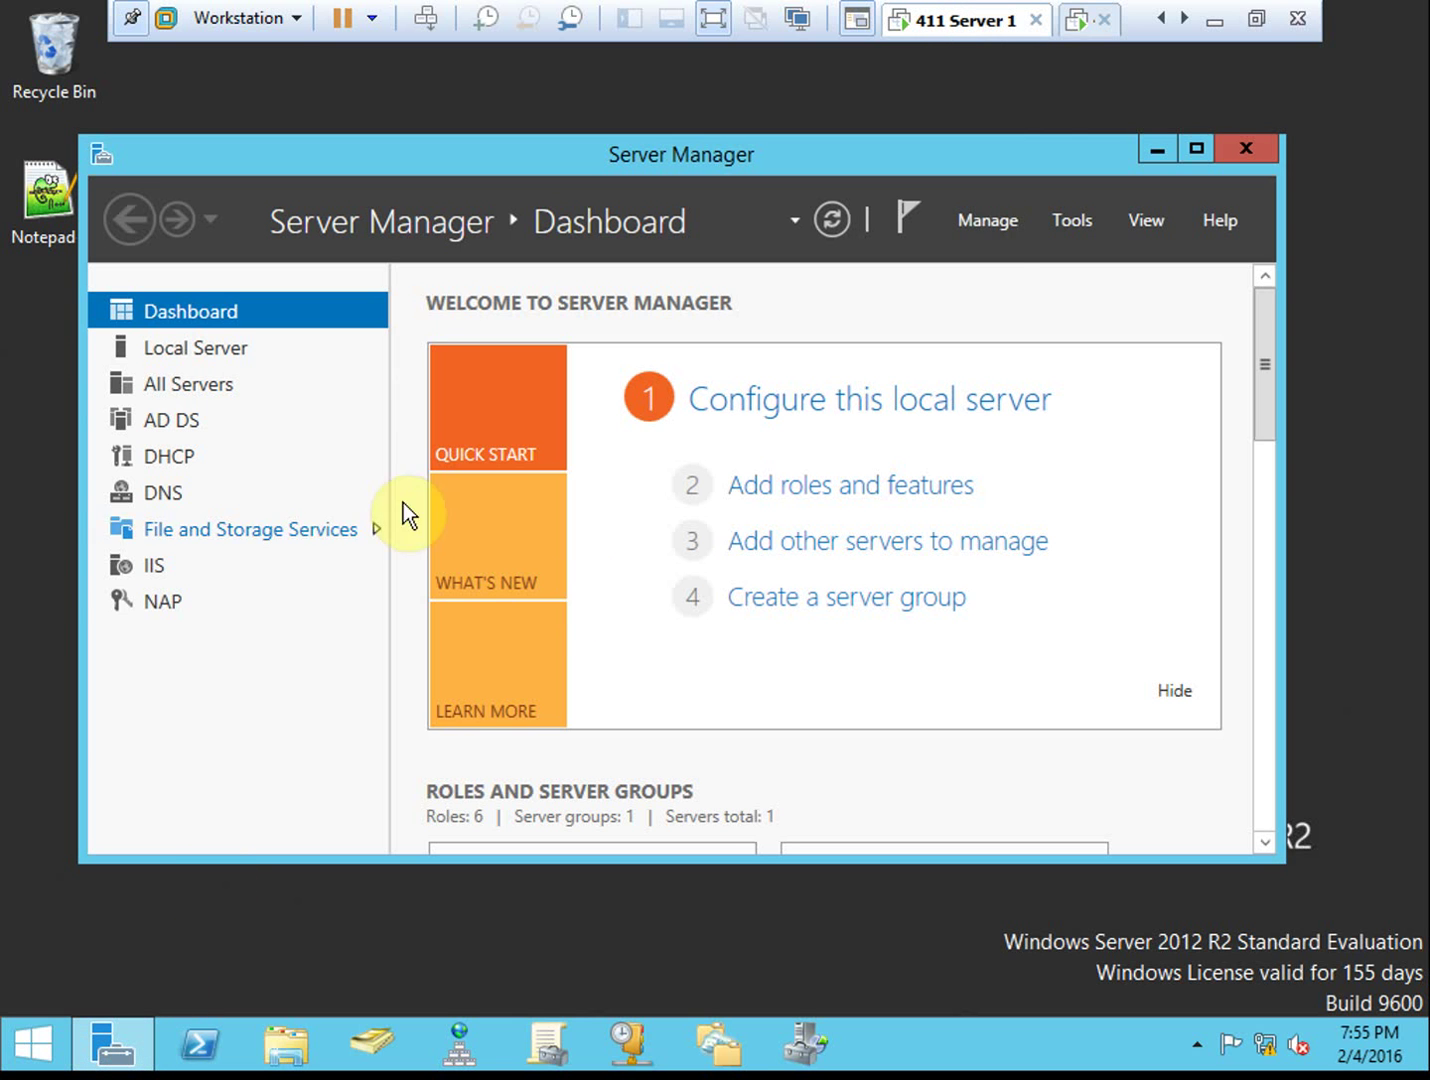
left_click(1059, 220)
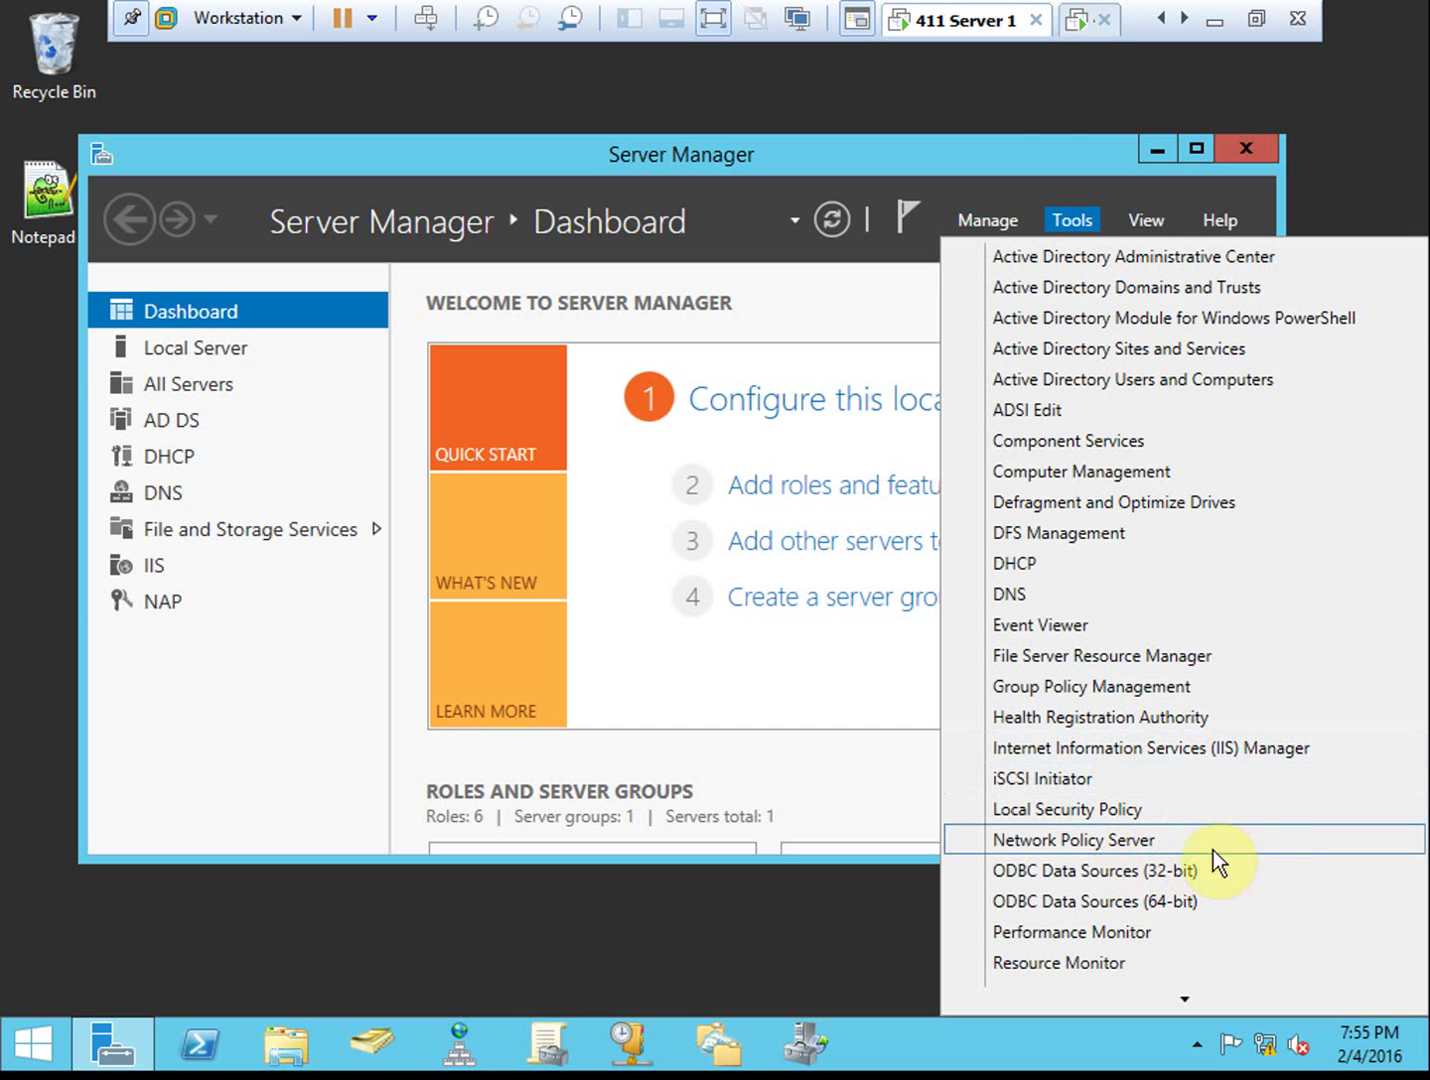
left_click(777, 669)
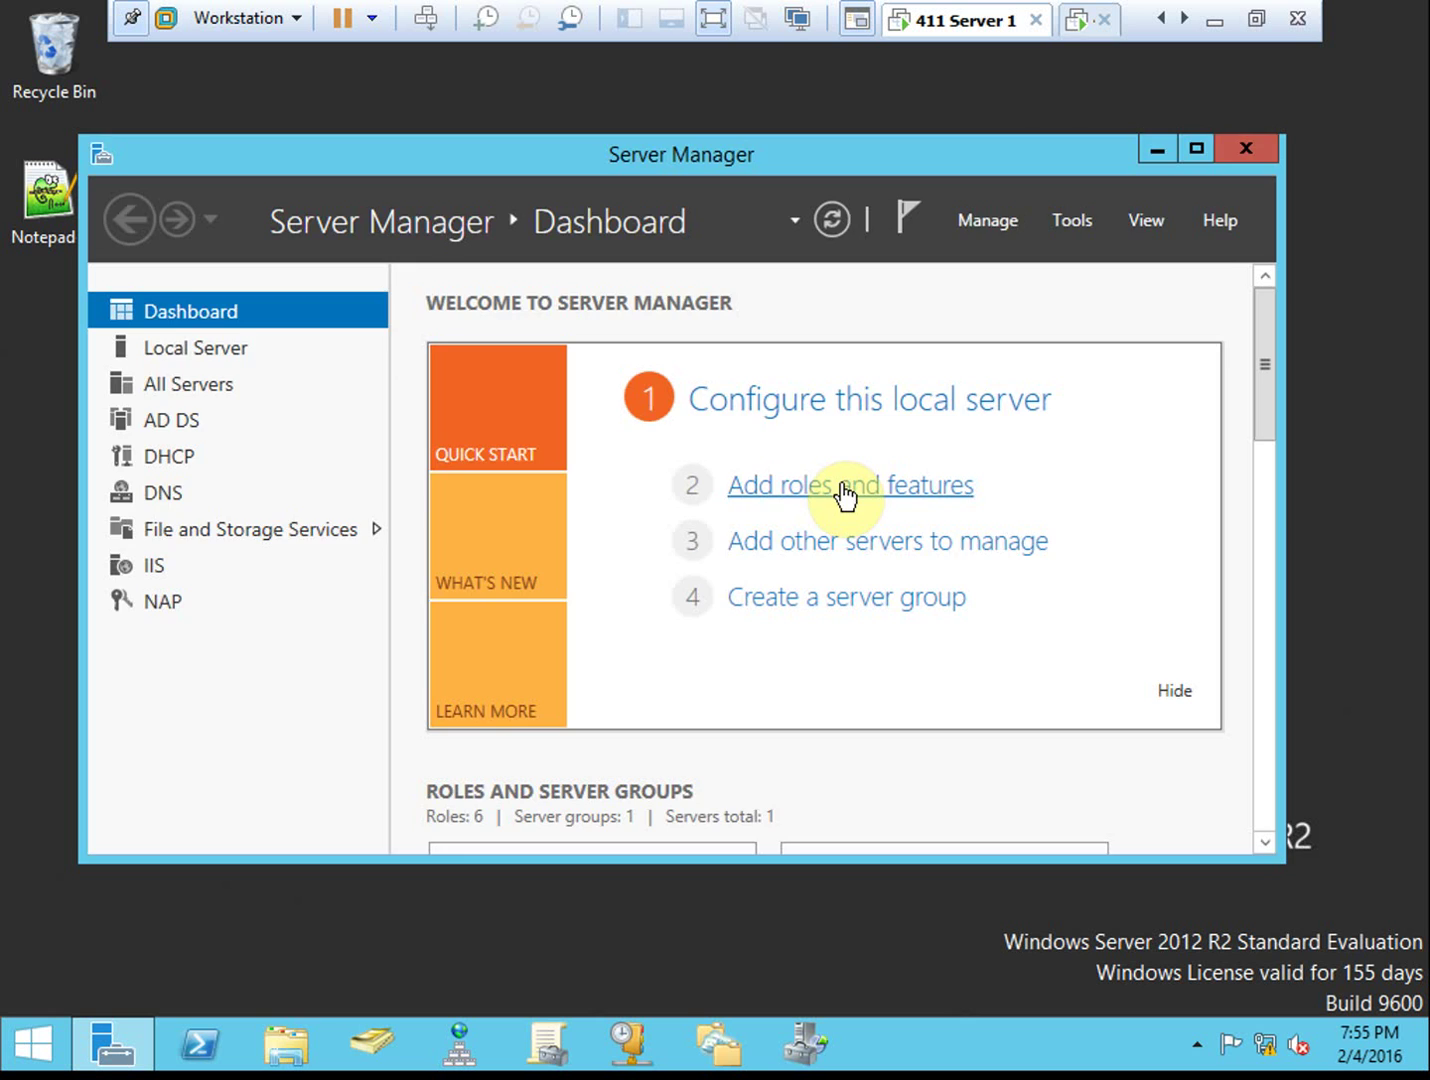
In Add Roles and Features, confirm Network Policy Server is already installed, then cancel the wizard
left_click(844, 486)
left_click(887, 856)
left_click(886, 856)
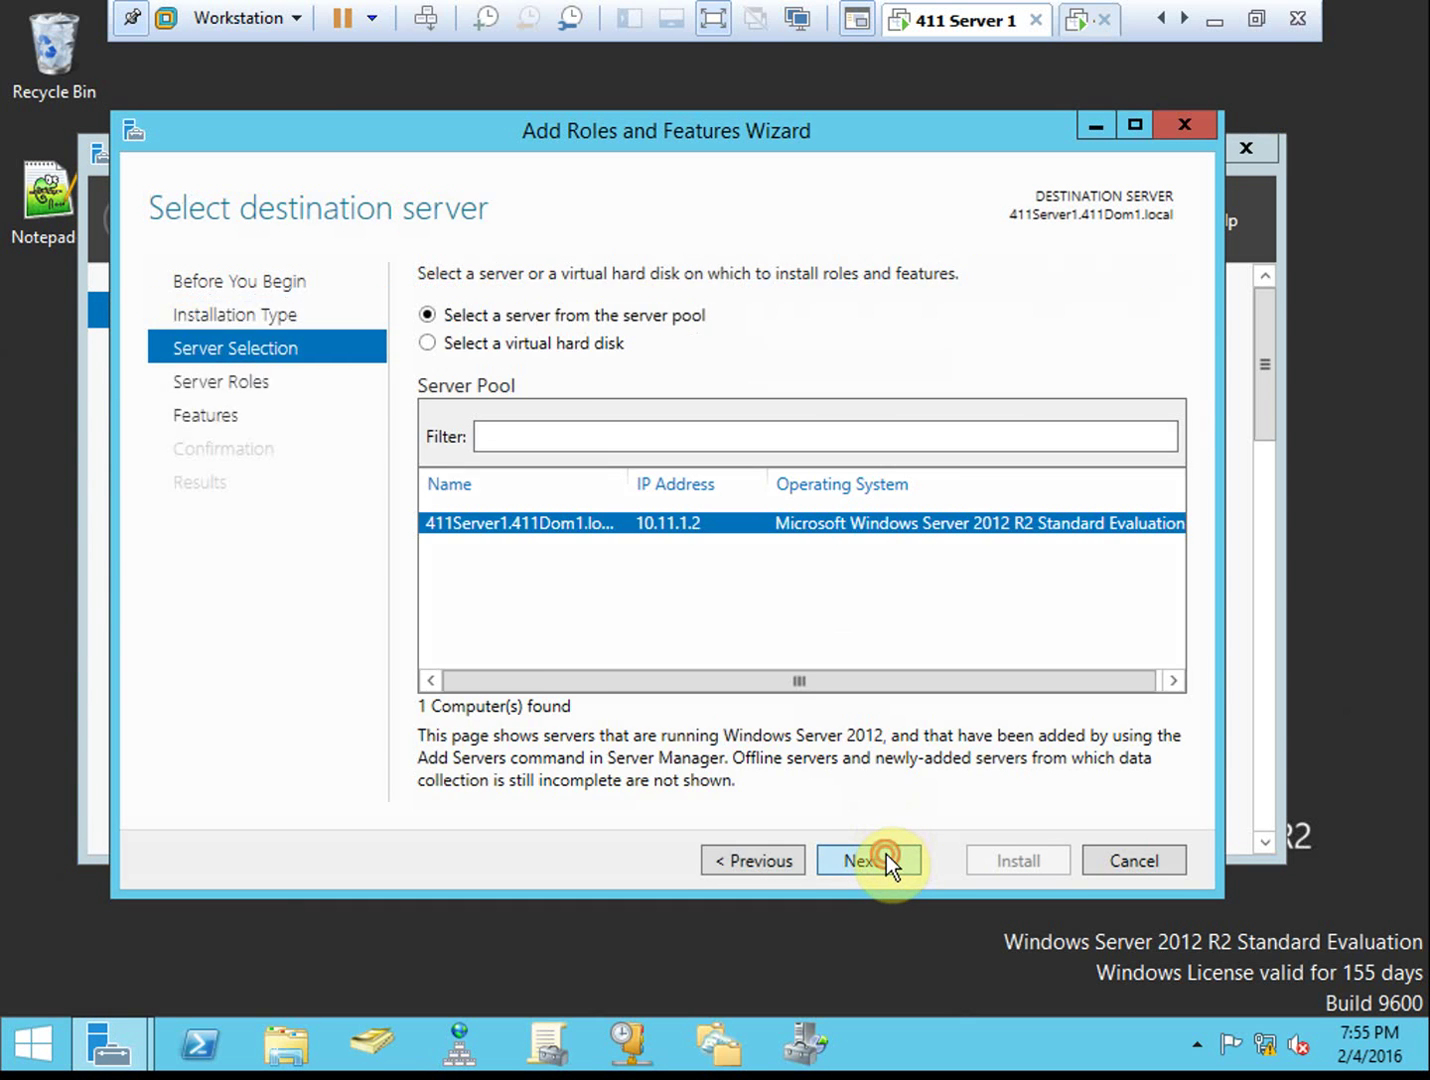
left_click(886, 856)
left_click_drag(871, 627, 868, 727)
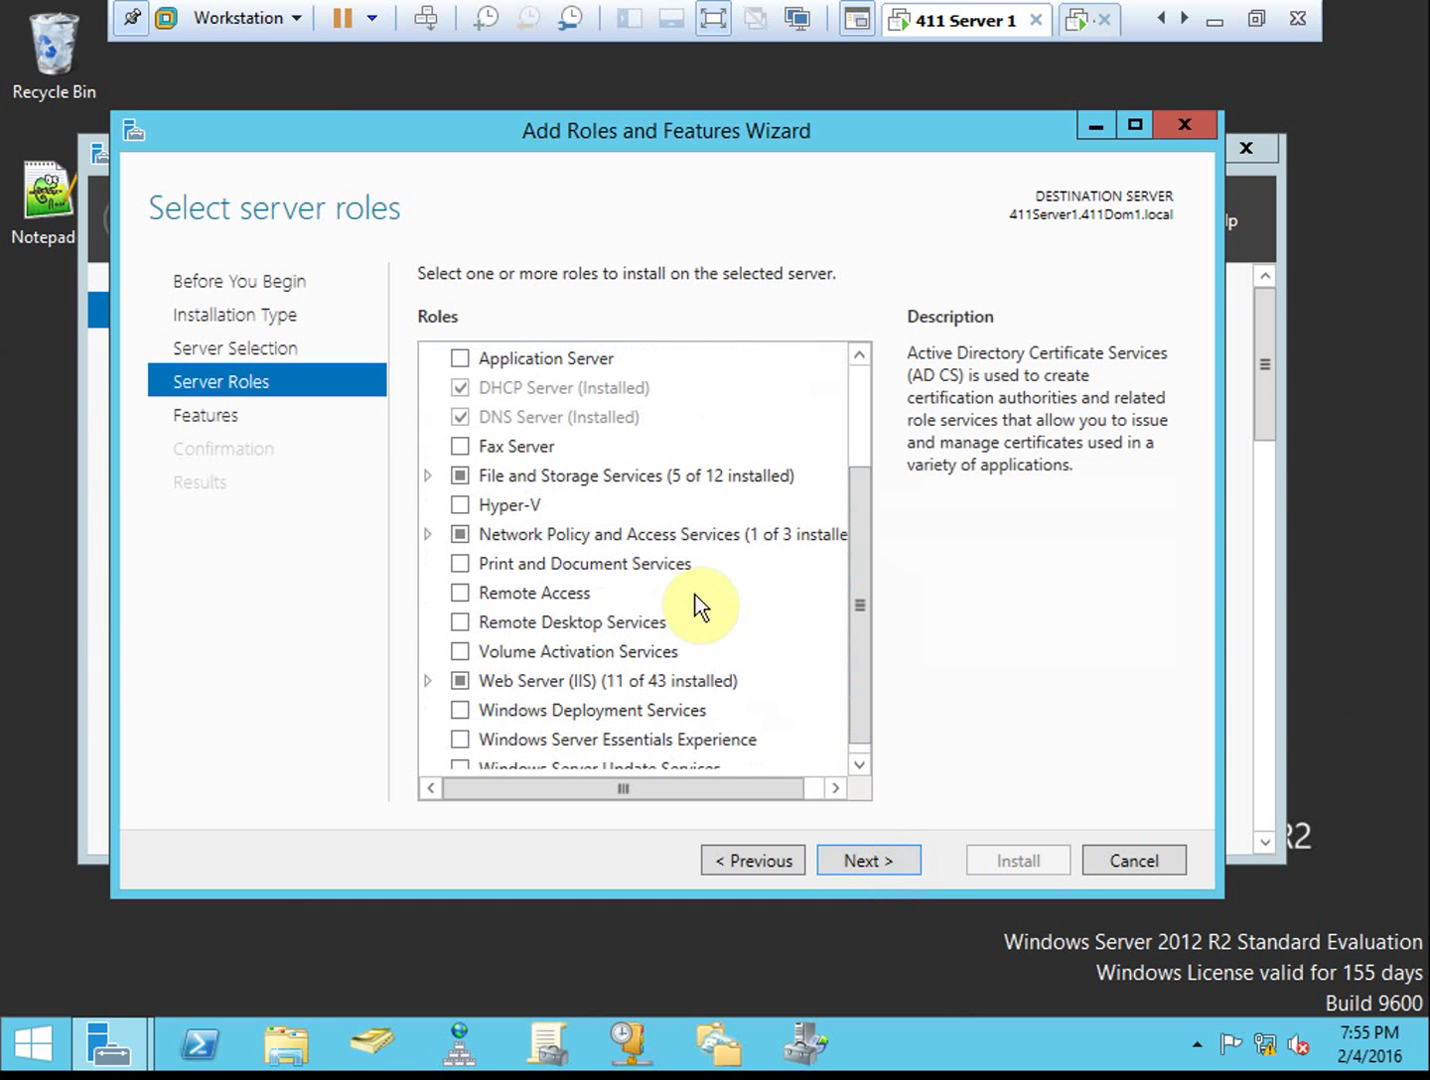
left_click(654, 532)
left_click(654, 532)
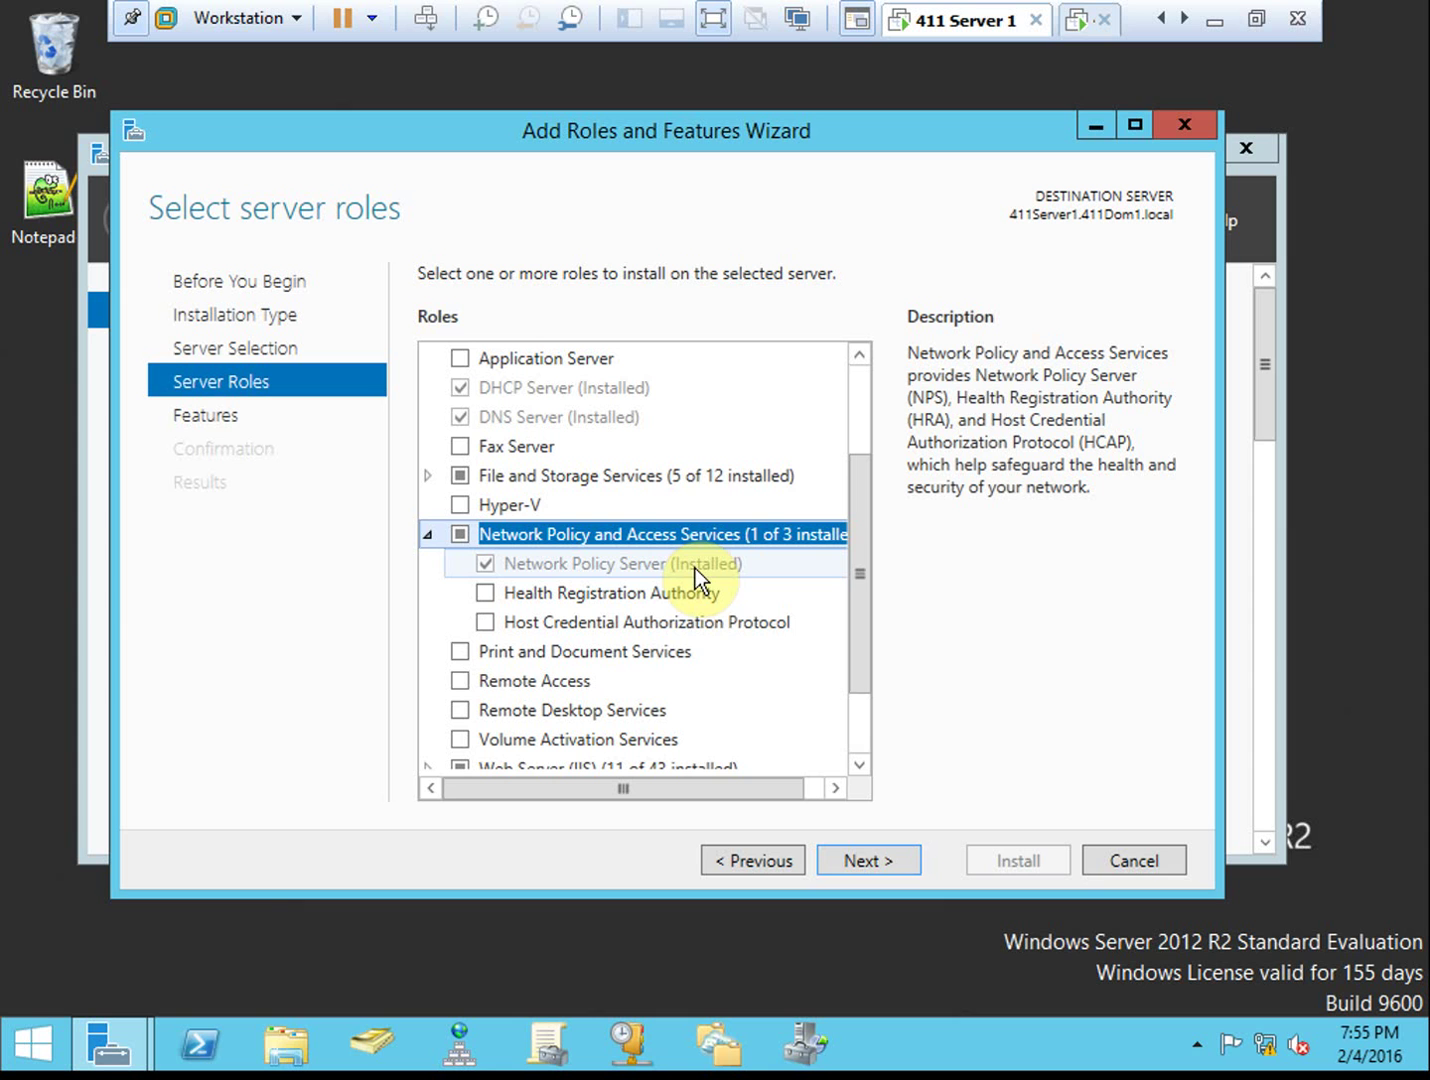
left_click(898, 862)
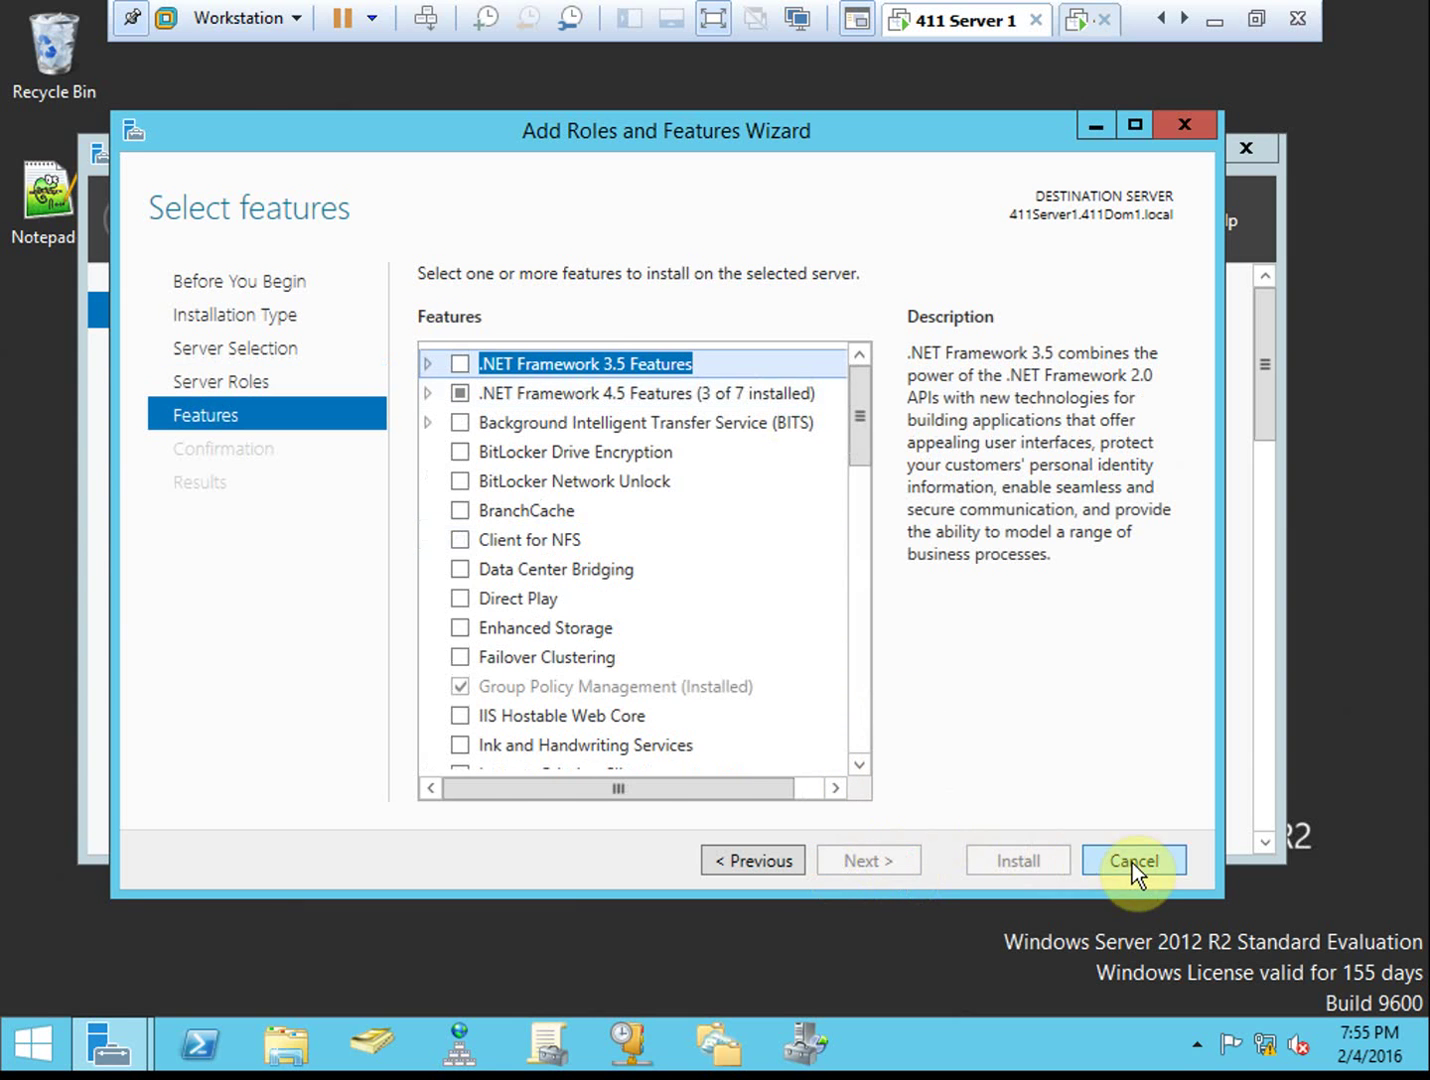
left_click(1132, 863)
left_click(947, 540)
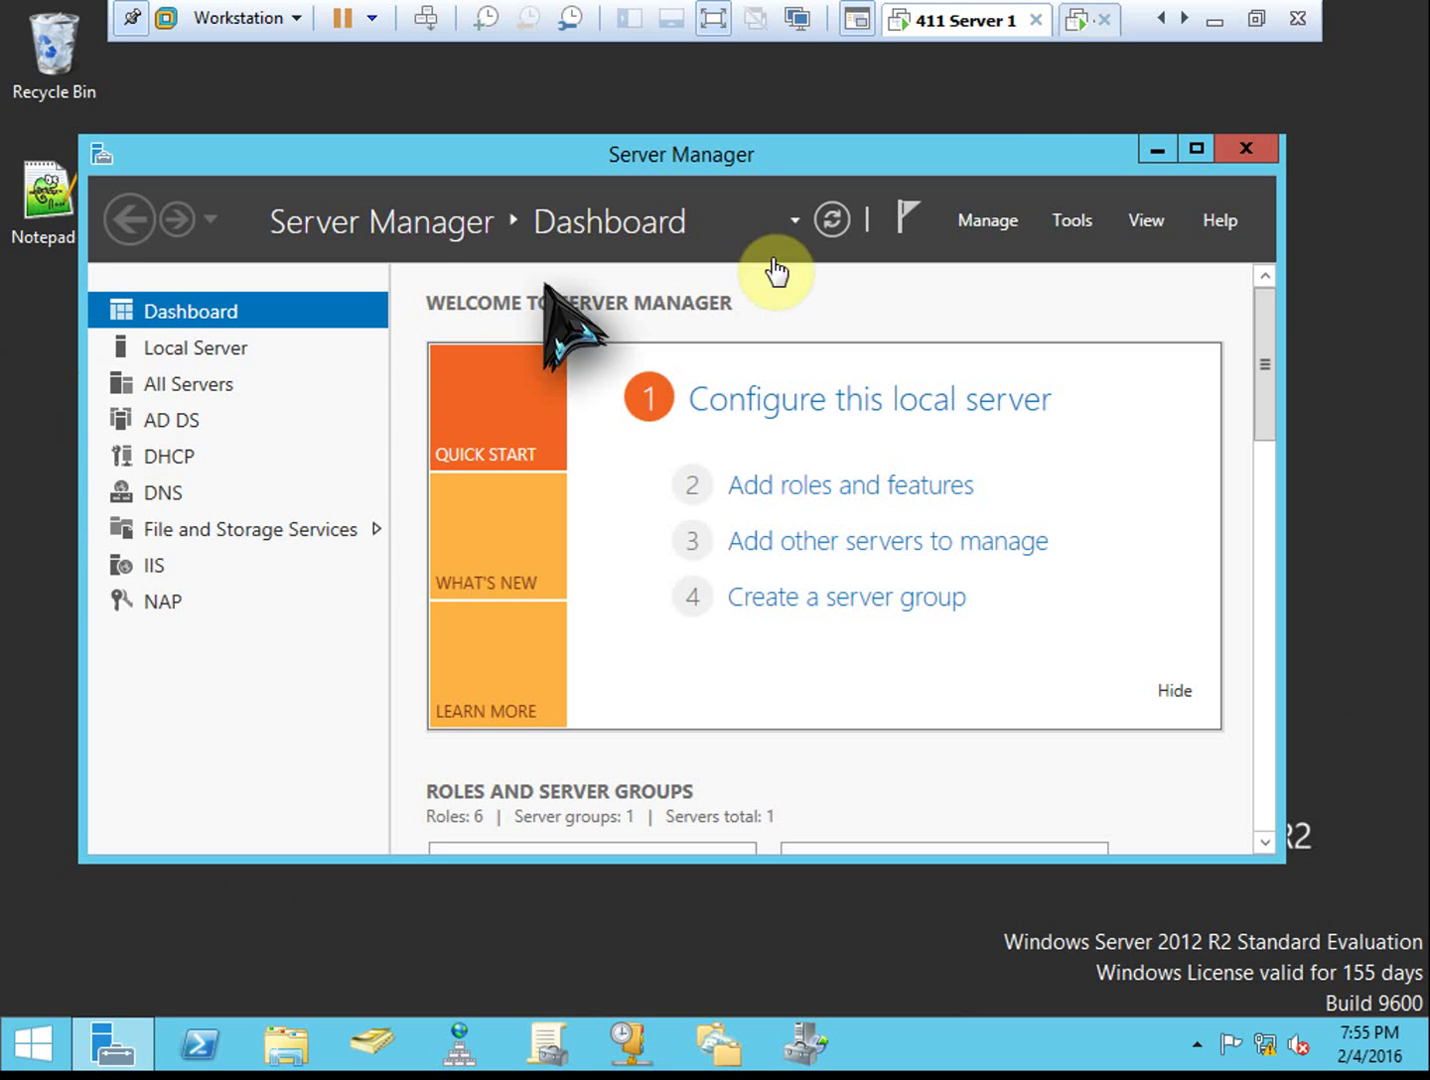
Switch to the Server 2 virtual machine and open its Server Manager
left_click(1074, 30)
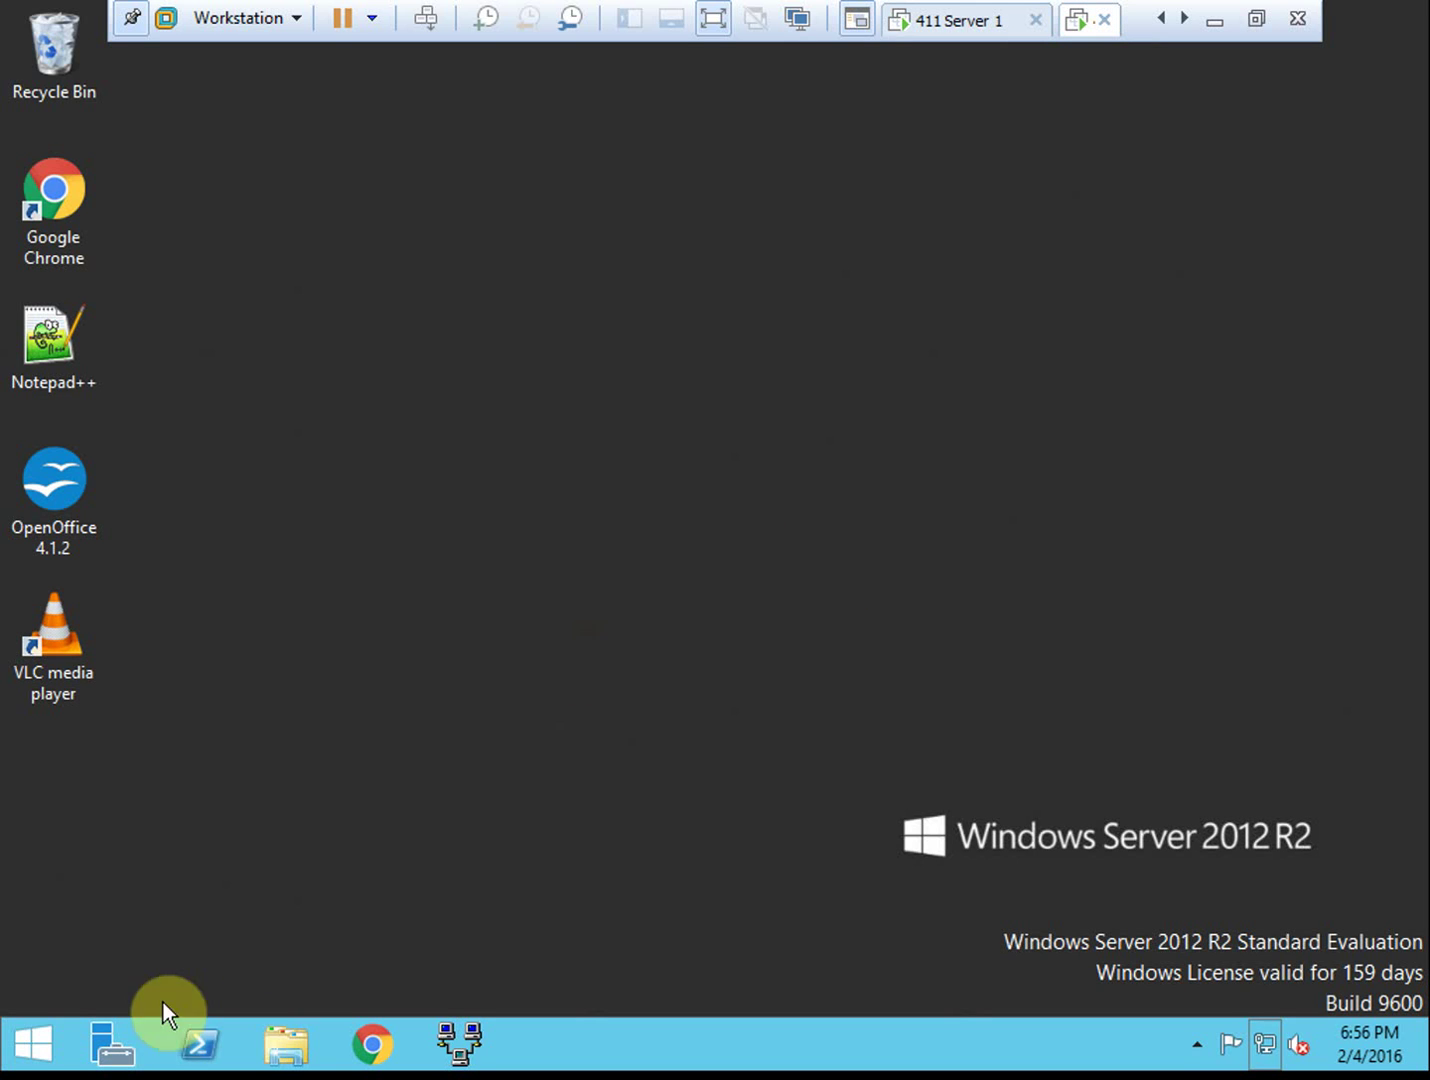
left_click(119, 1054)
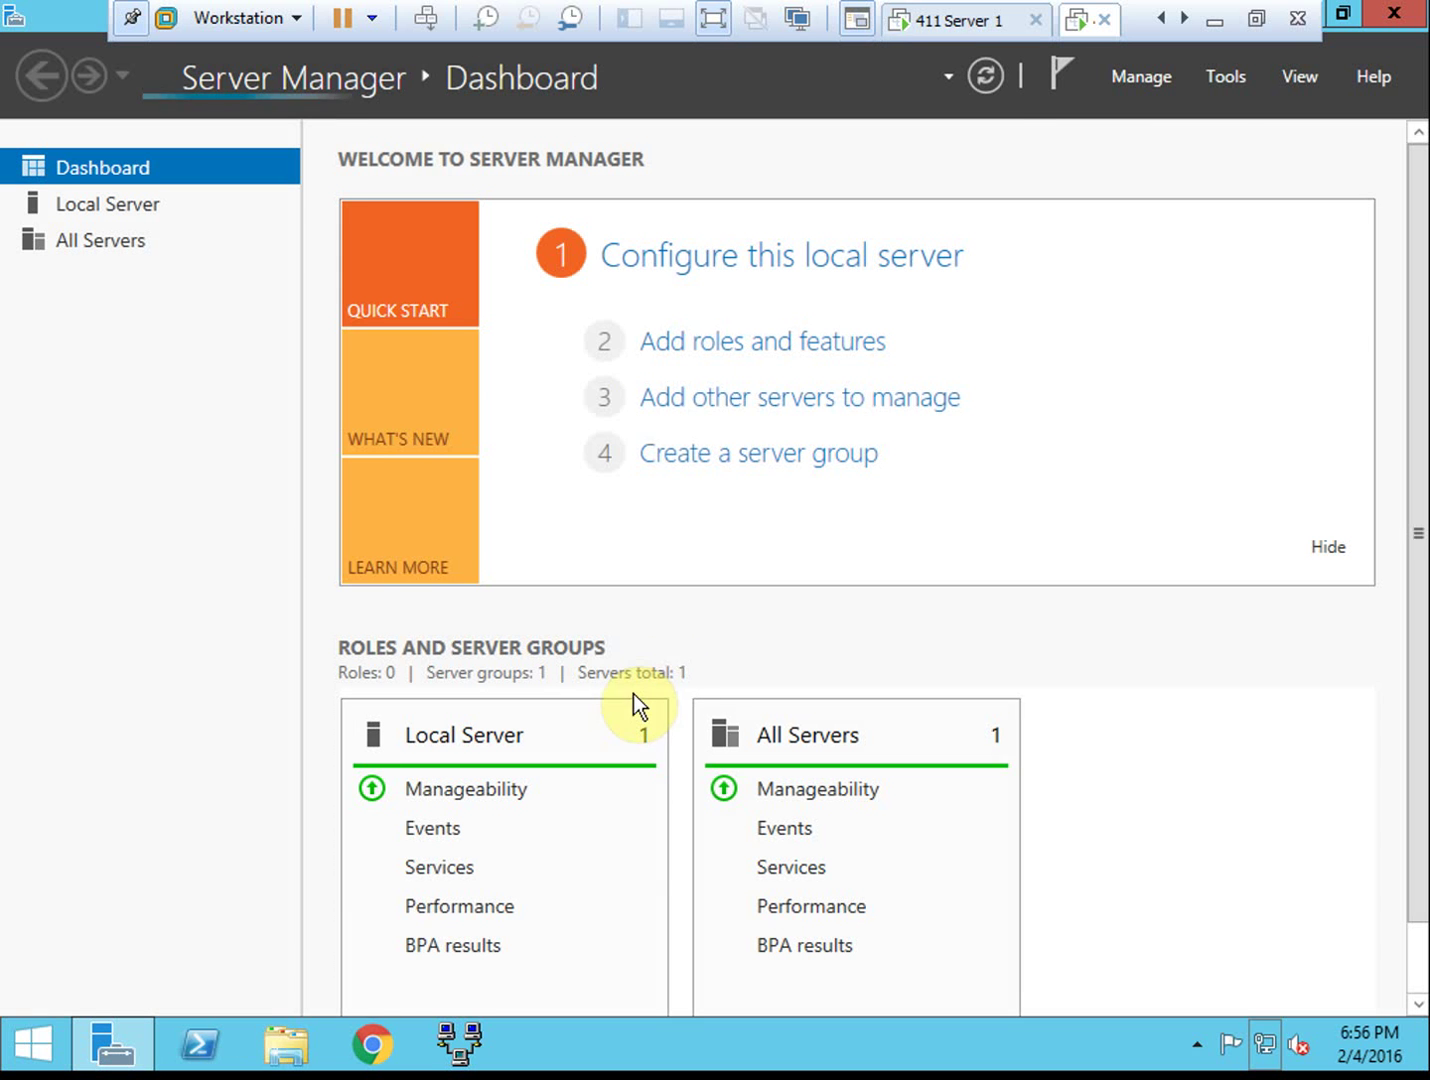
left_click(1220, 78)
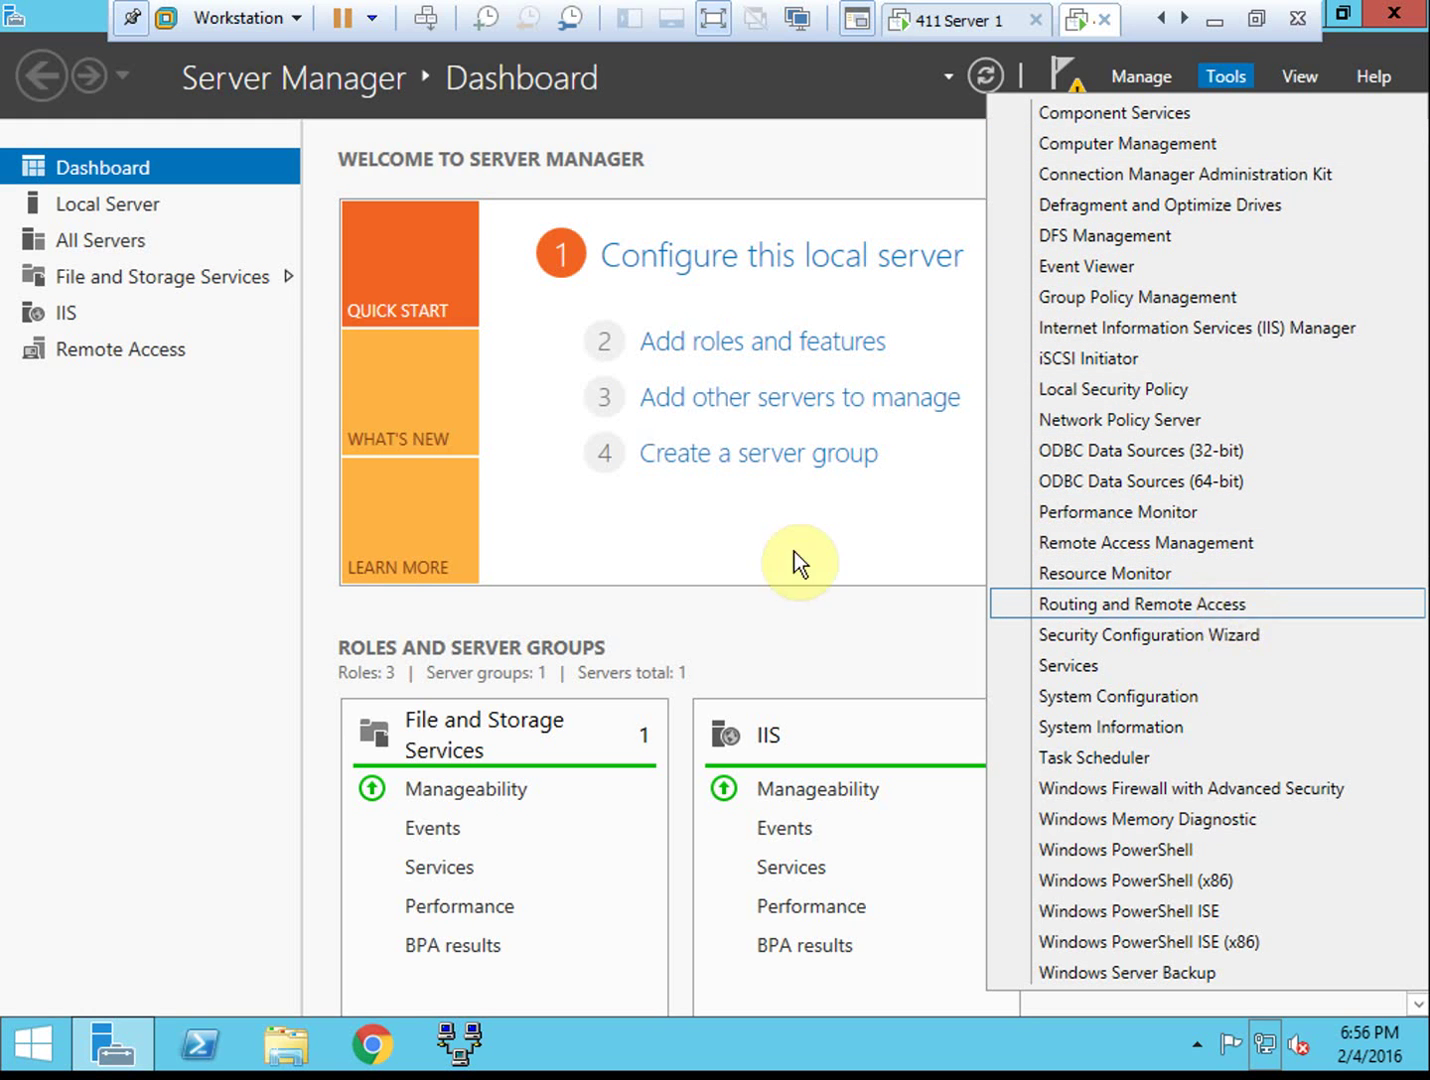
Confirm Remote Access shows as Installed in Add Roles and Features, cancel, and open Tools
left_click(745, 340)
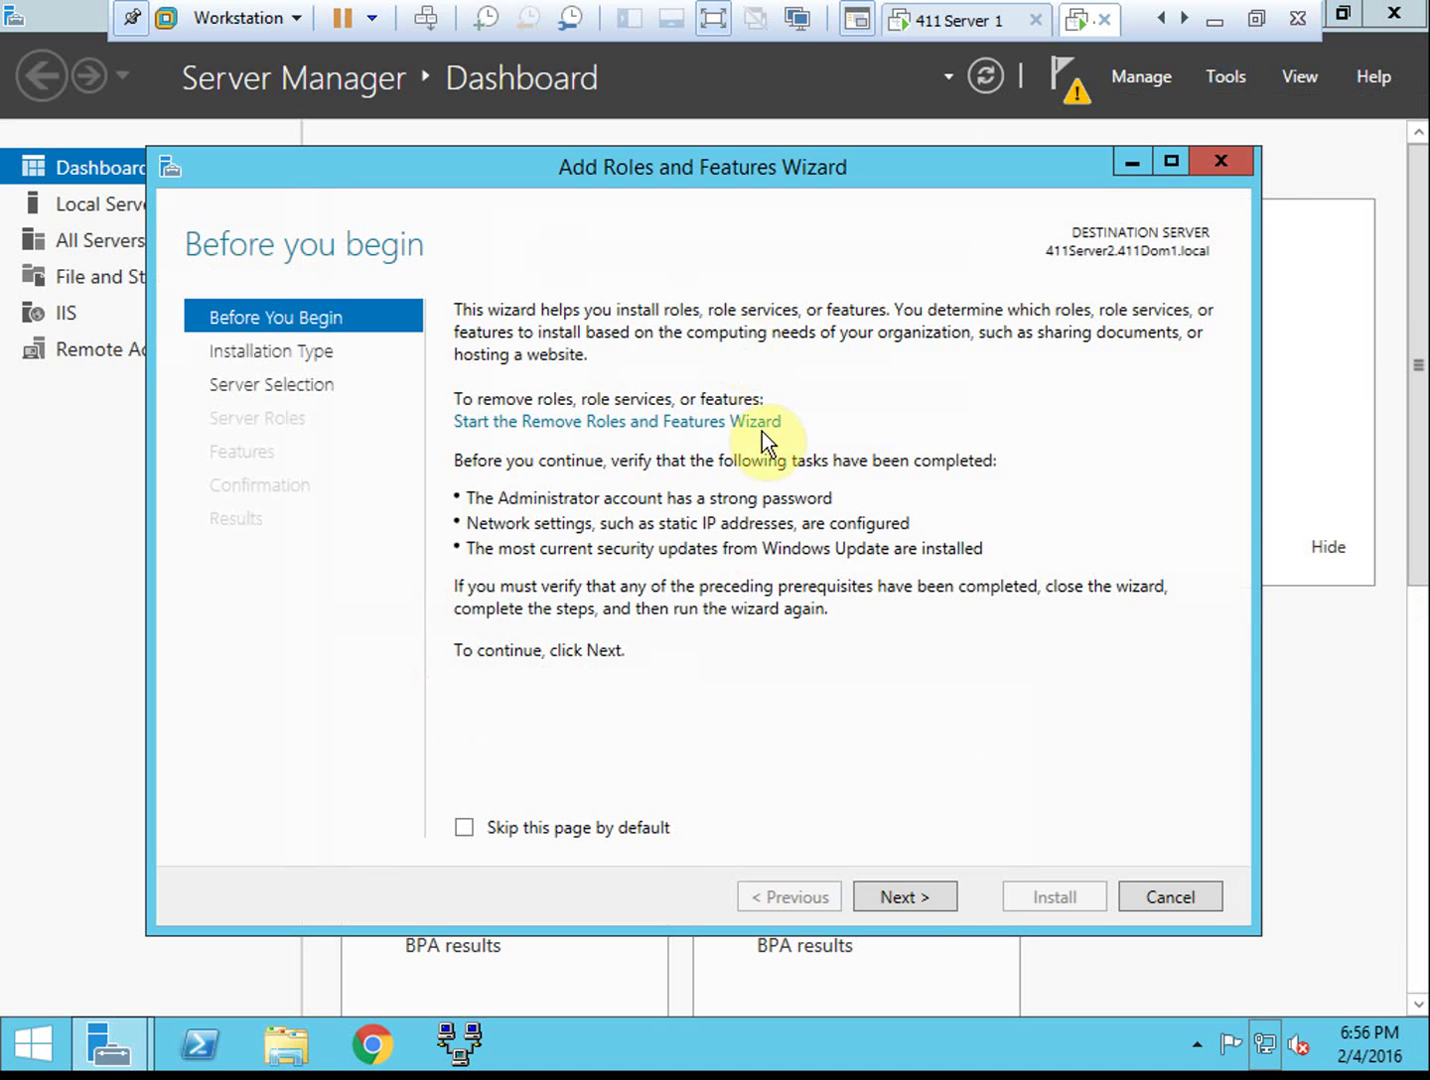
left_click(903, 897)
left_click(902, 898)
left_click(908, 885)
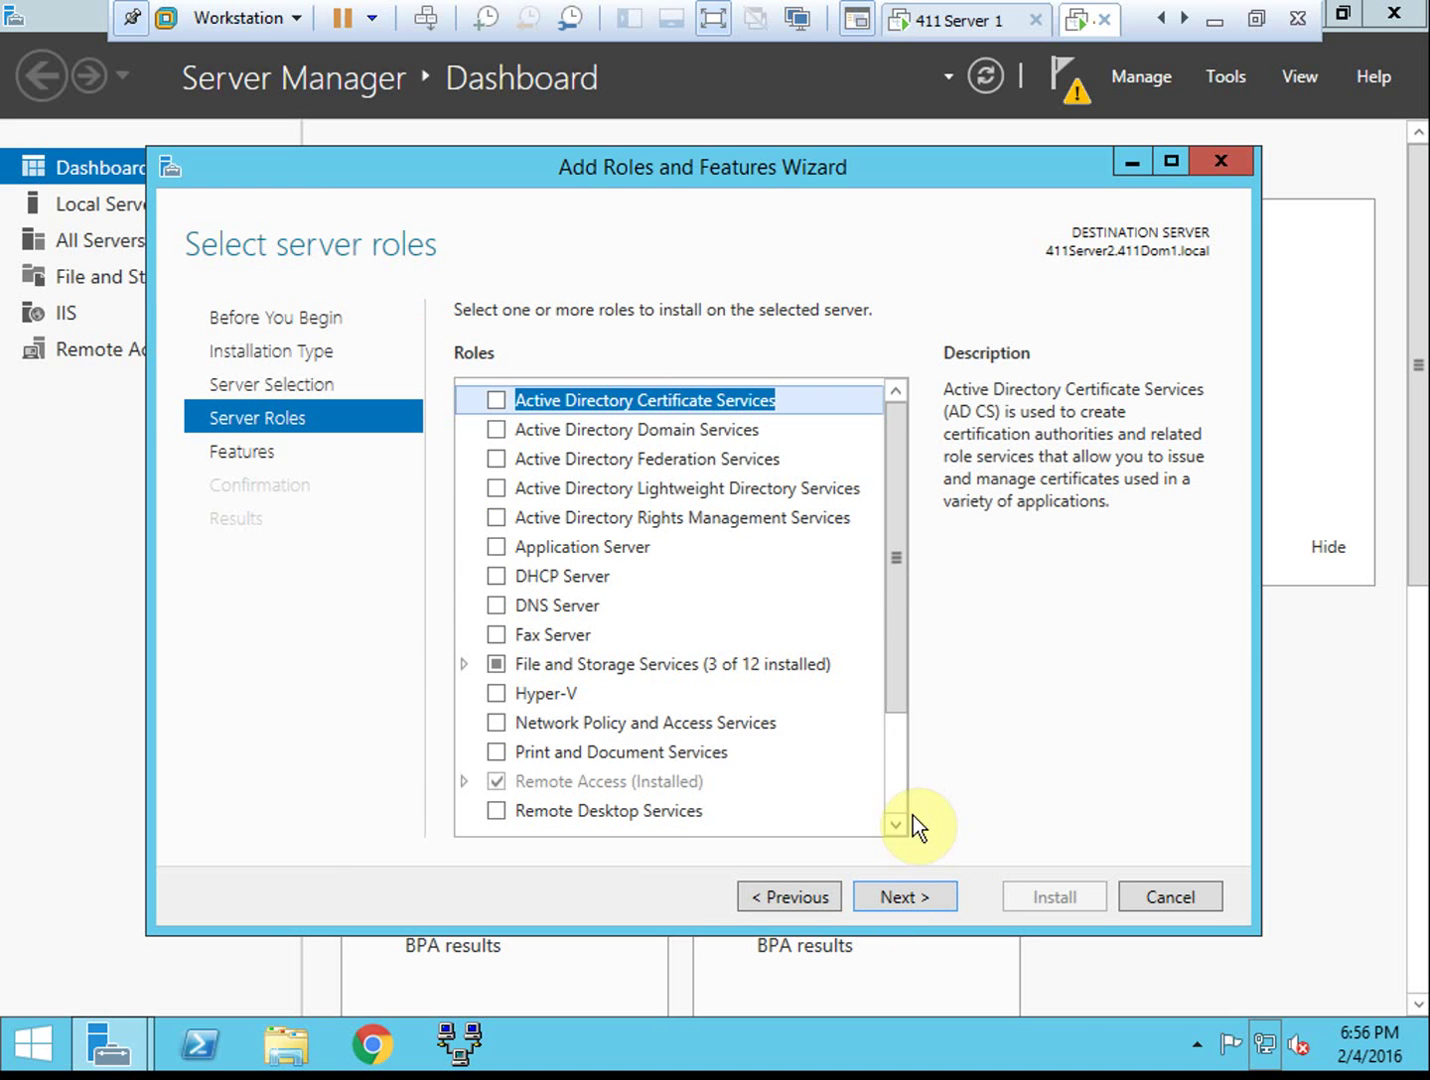
left_click_drag(896, 648, 896, 757)
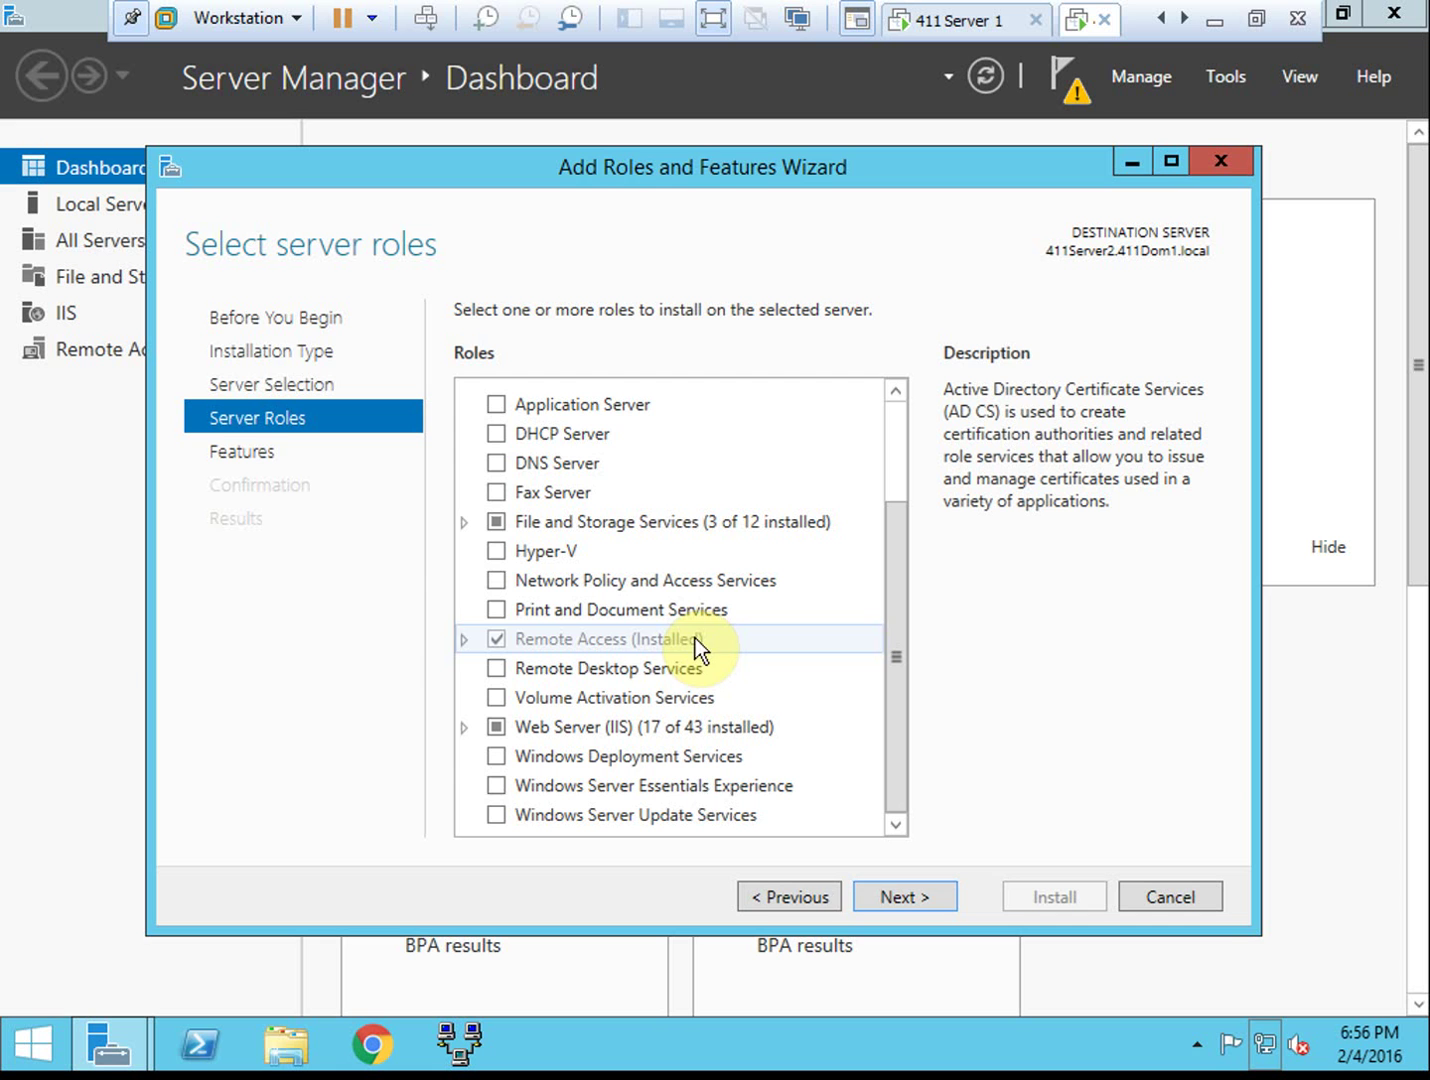
left_click(1161, 894)
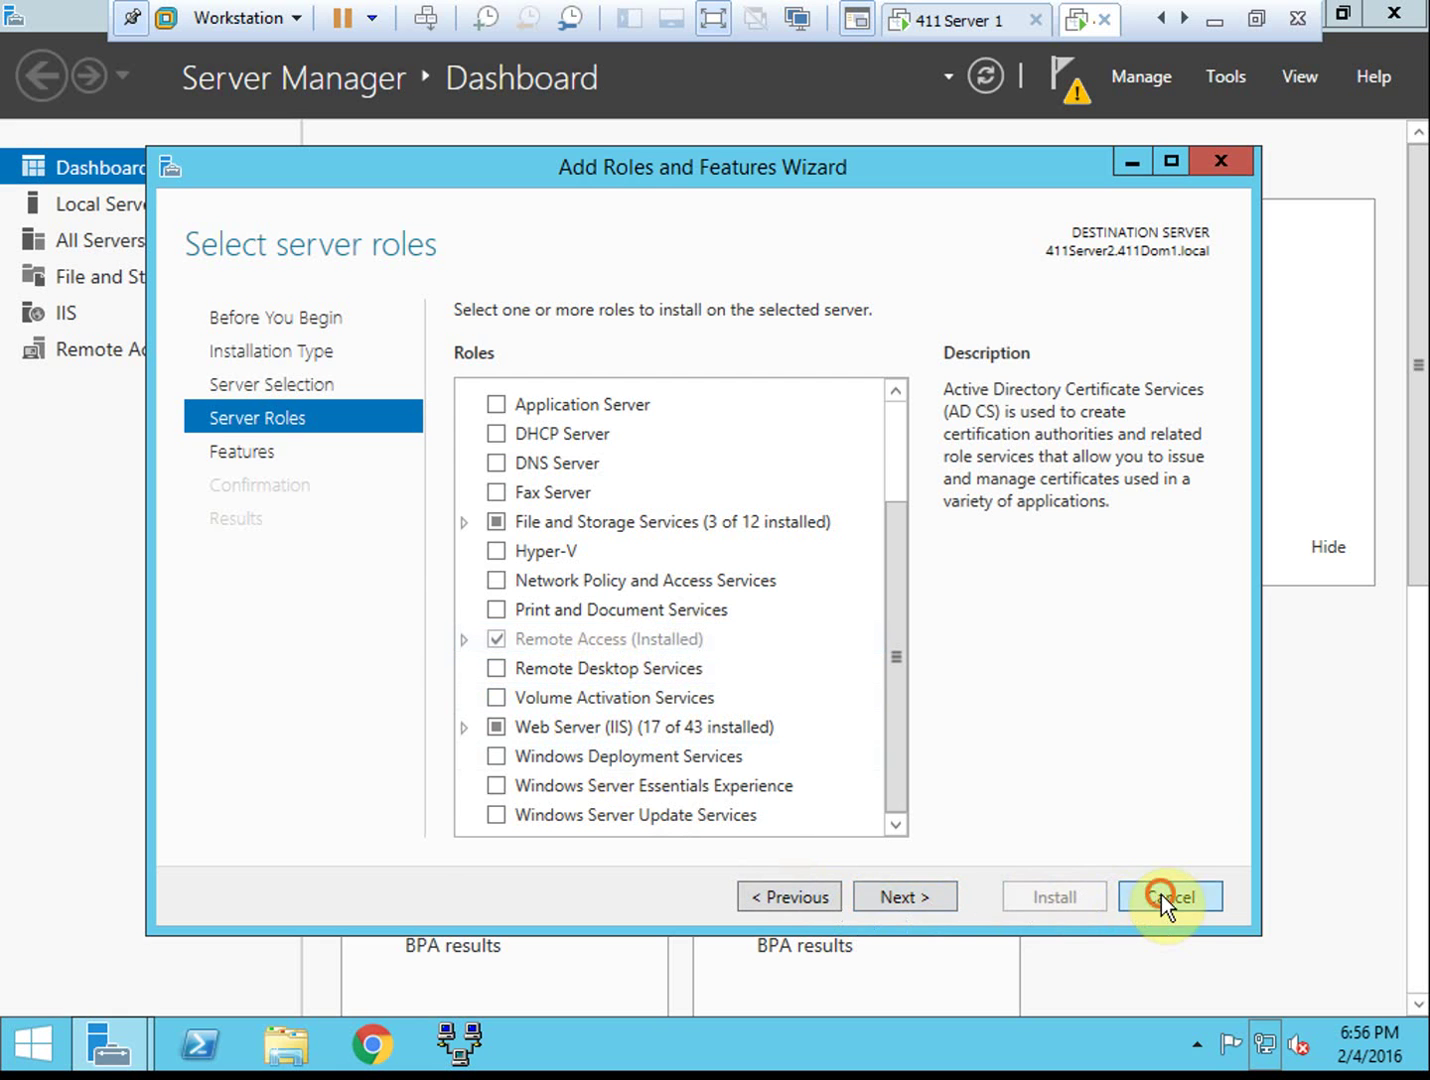
left_click(1215, 81)
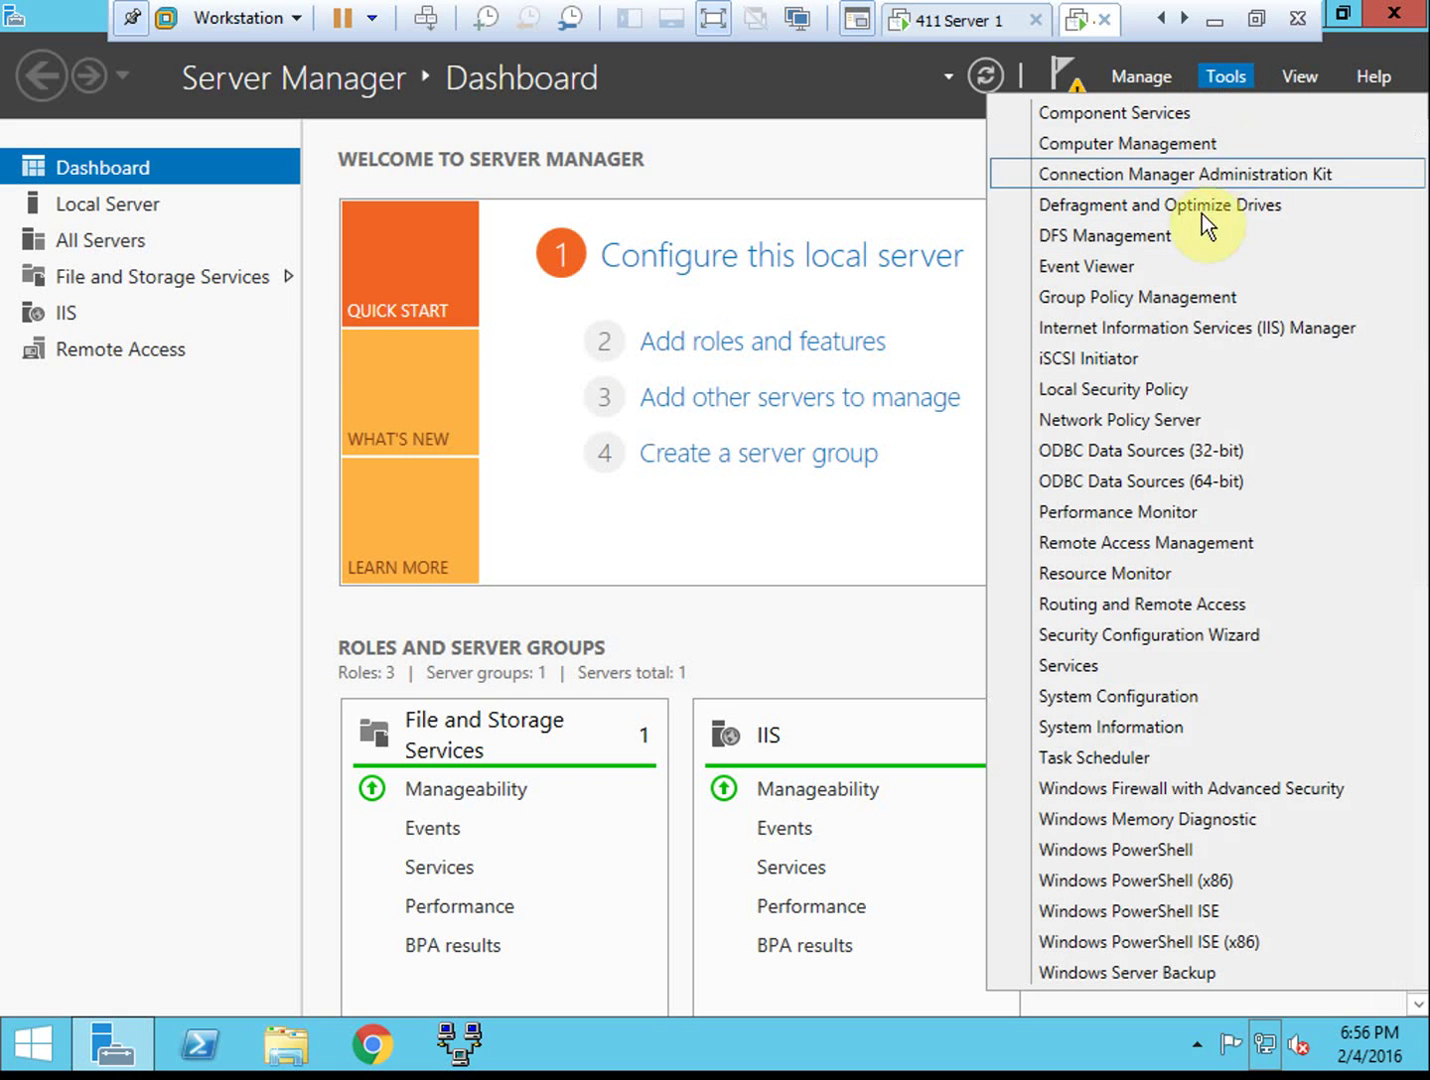
Launch Routing and Remote Access and configure 411SERVER2 as a Remote access server with VPN enabled
left_click(1144, 606)
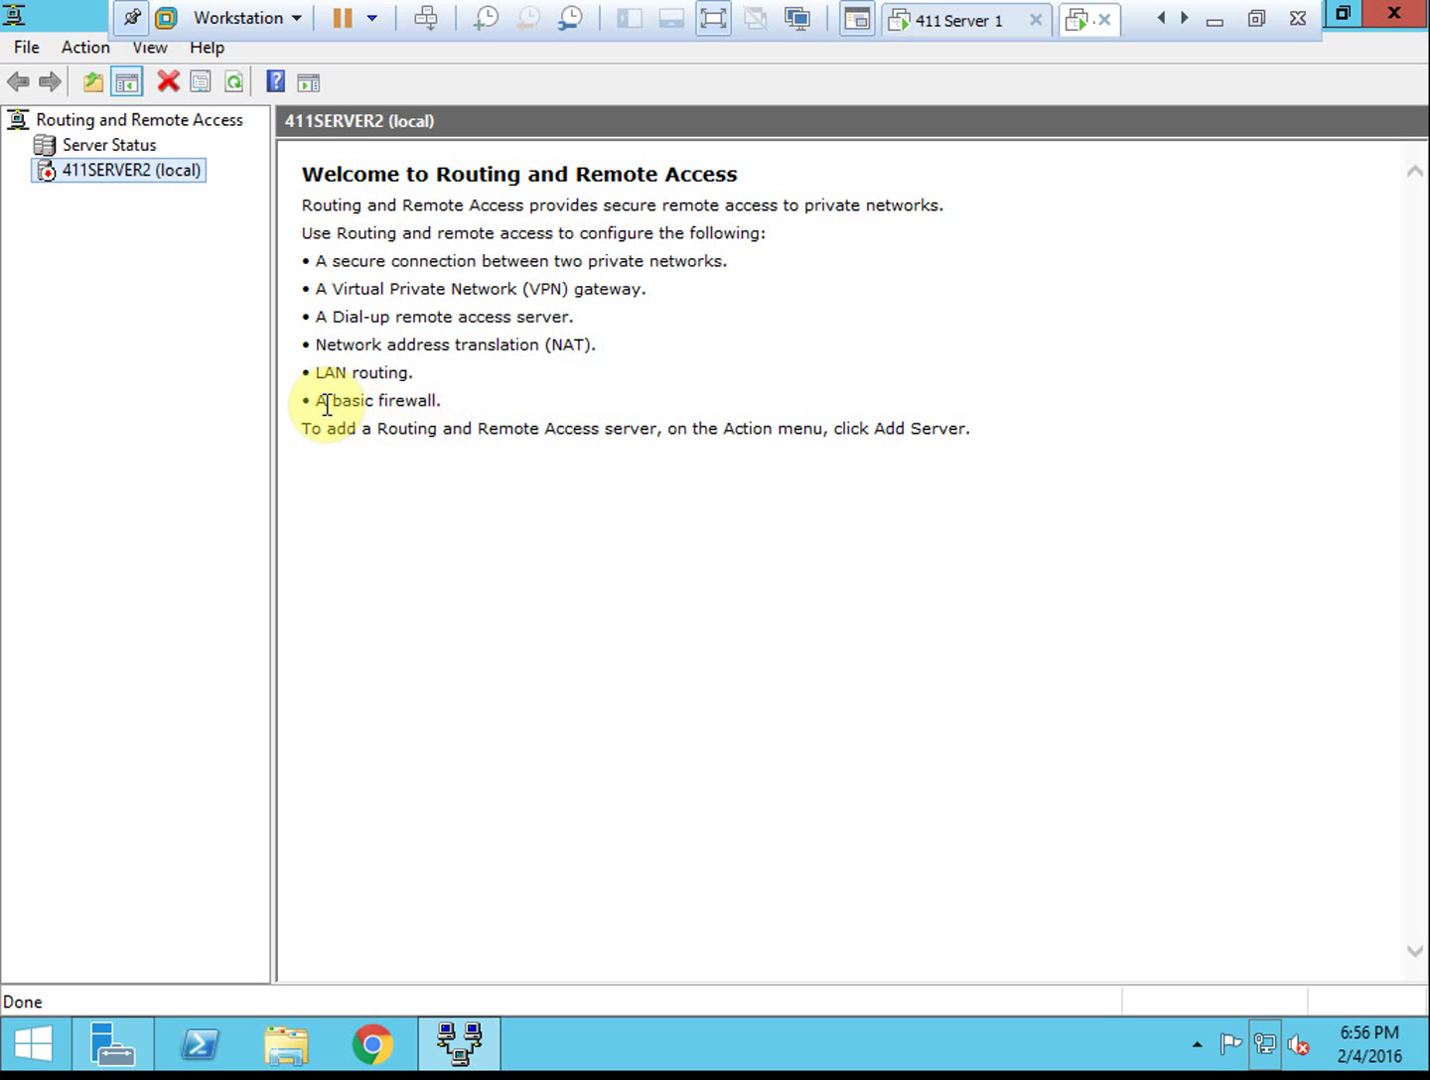
right_click(126, 173)
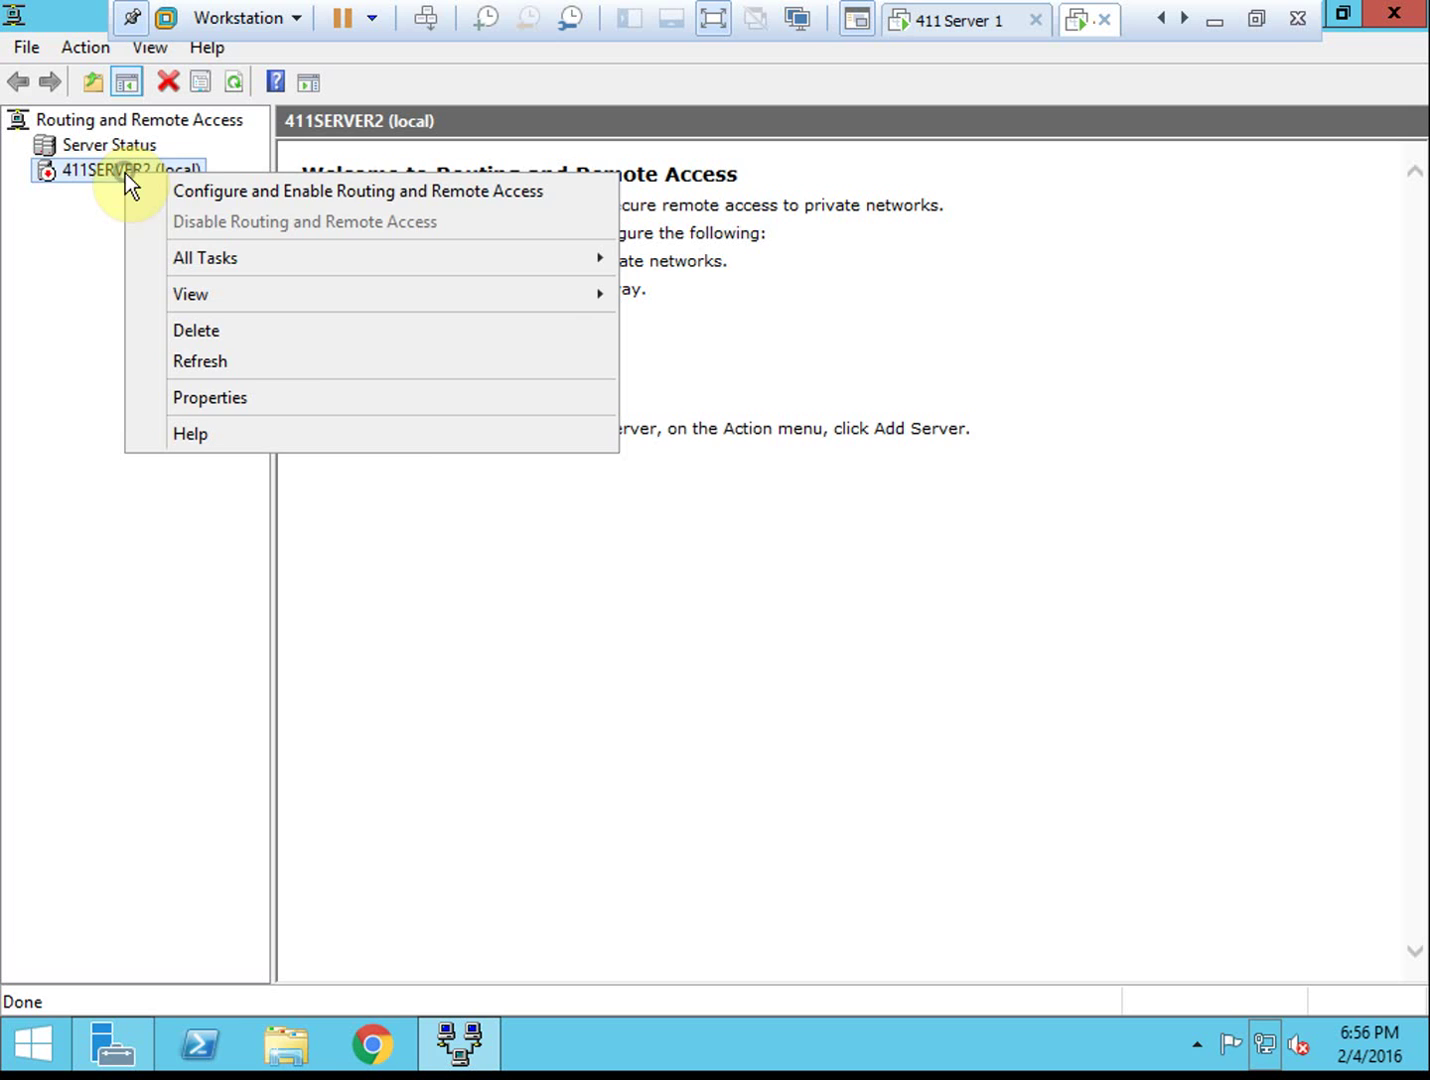
left_click(320, 193)
left_click(862, 764)
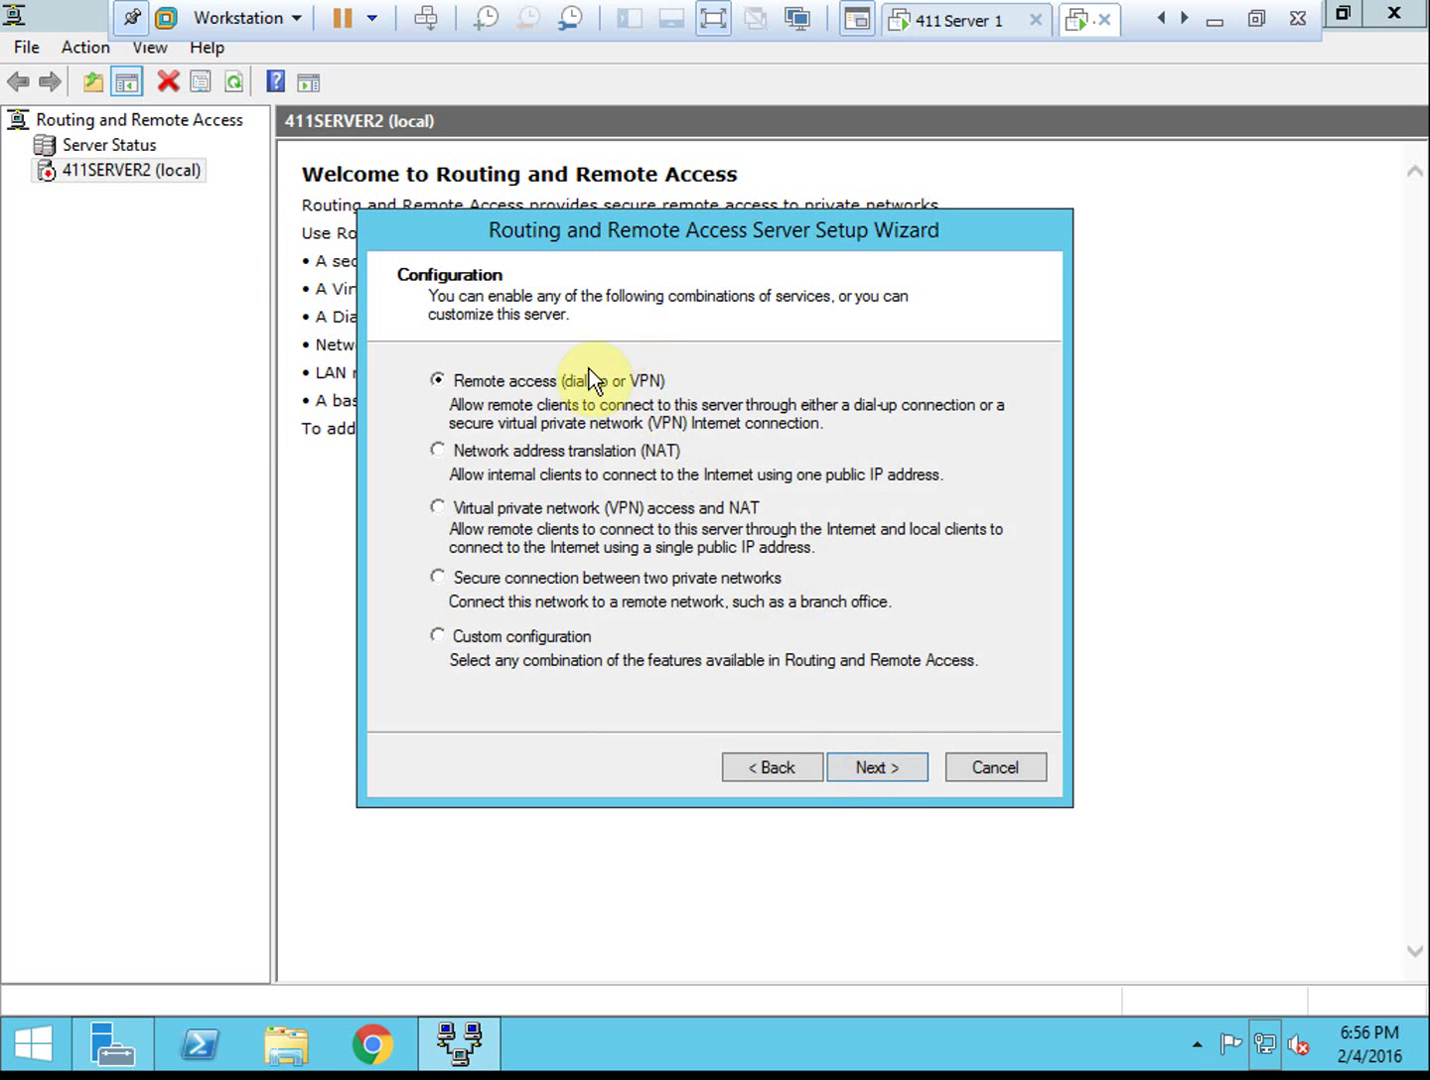
left_click(856, 767)
left_click(474, 406)
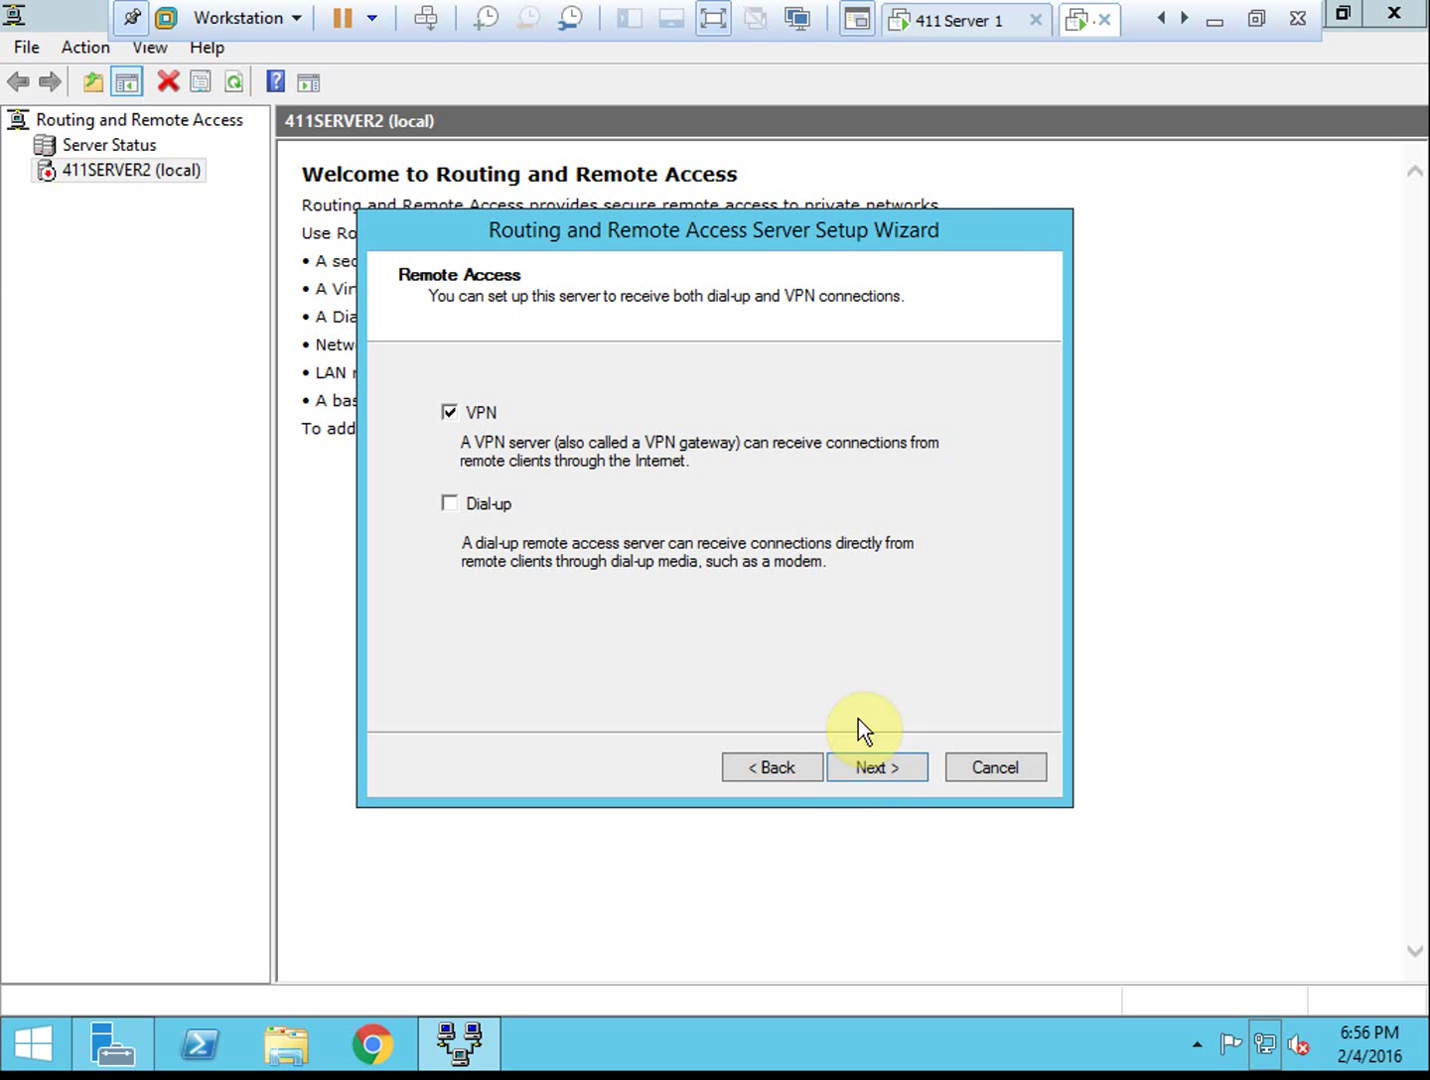
left_click(876, 767)
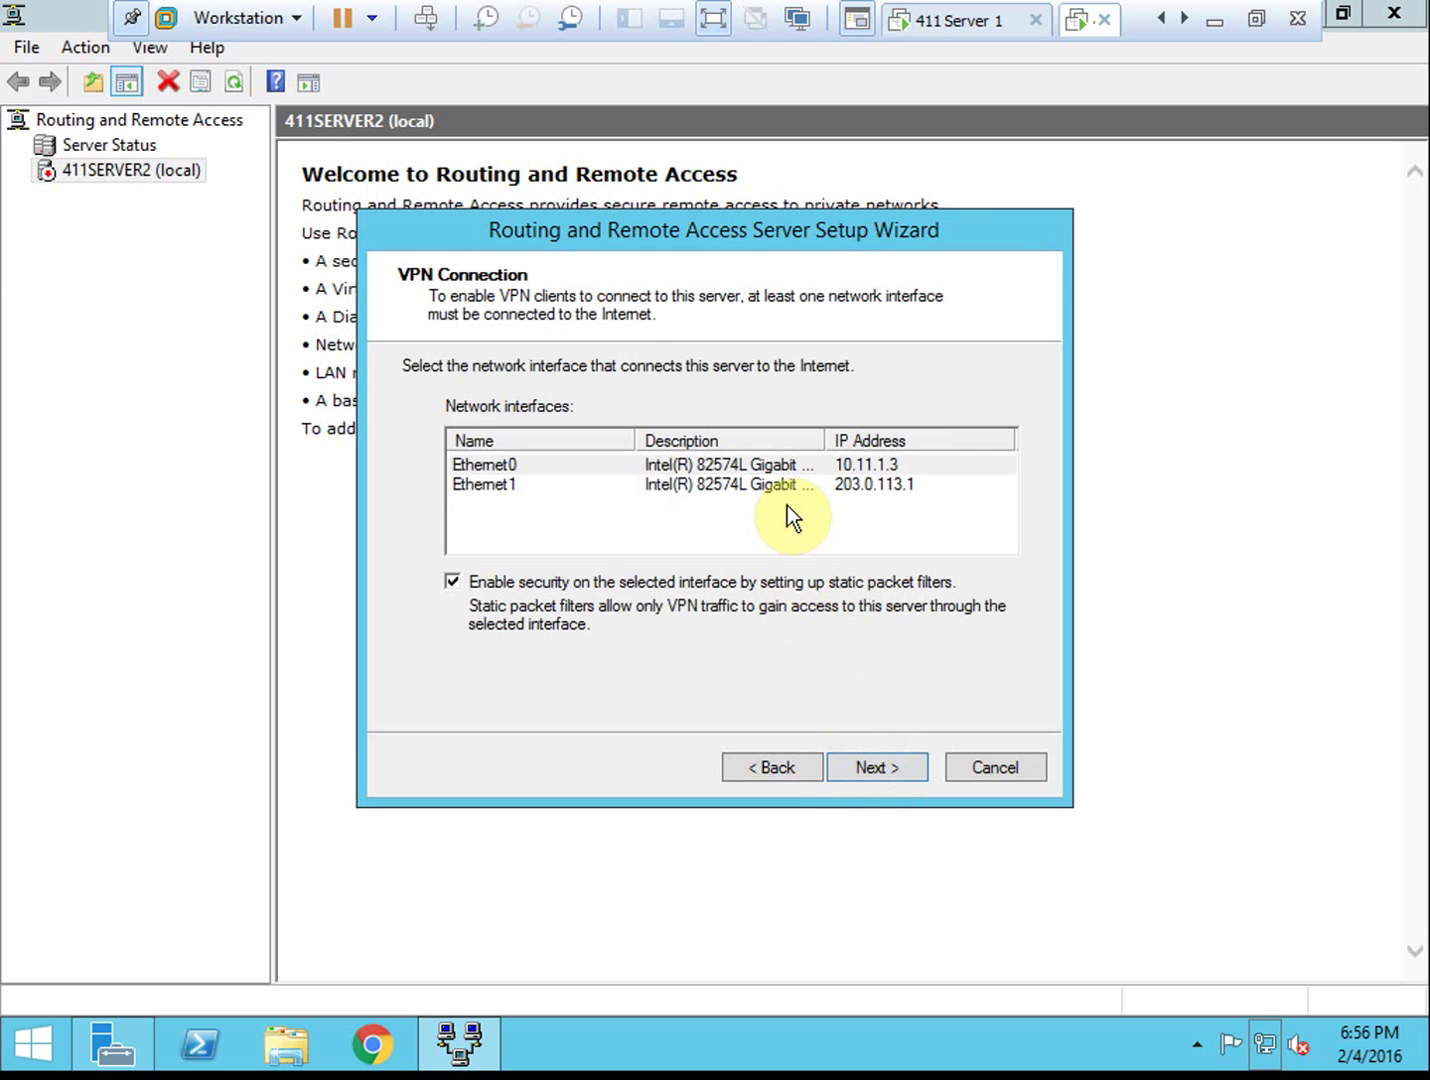
Make Ethernet1 (203.0.113.1) the Internet-facing interface and choose automatic client address assignment
left_click(796, 488)
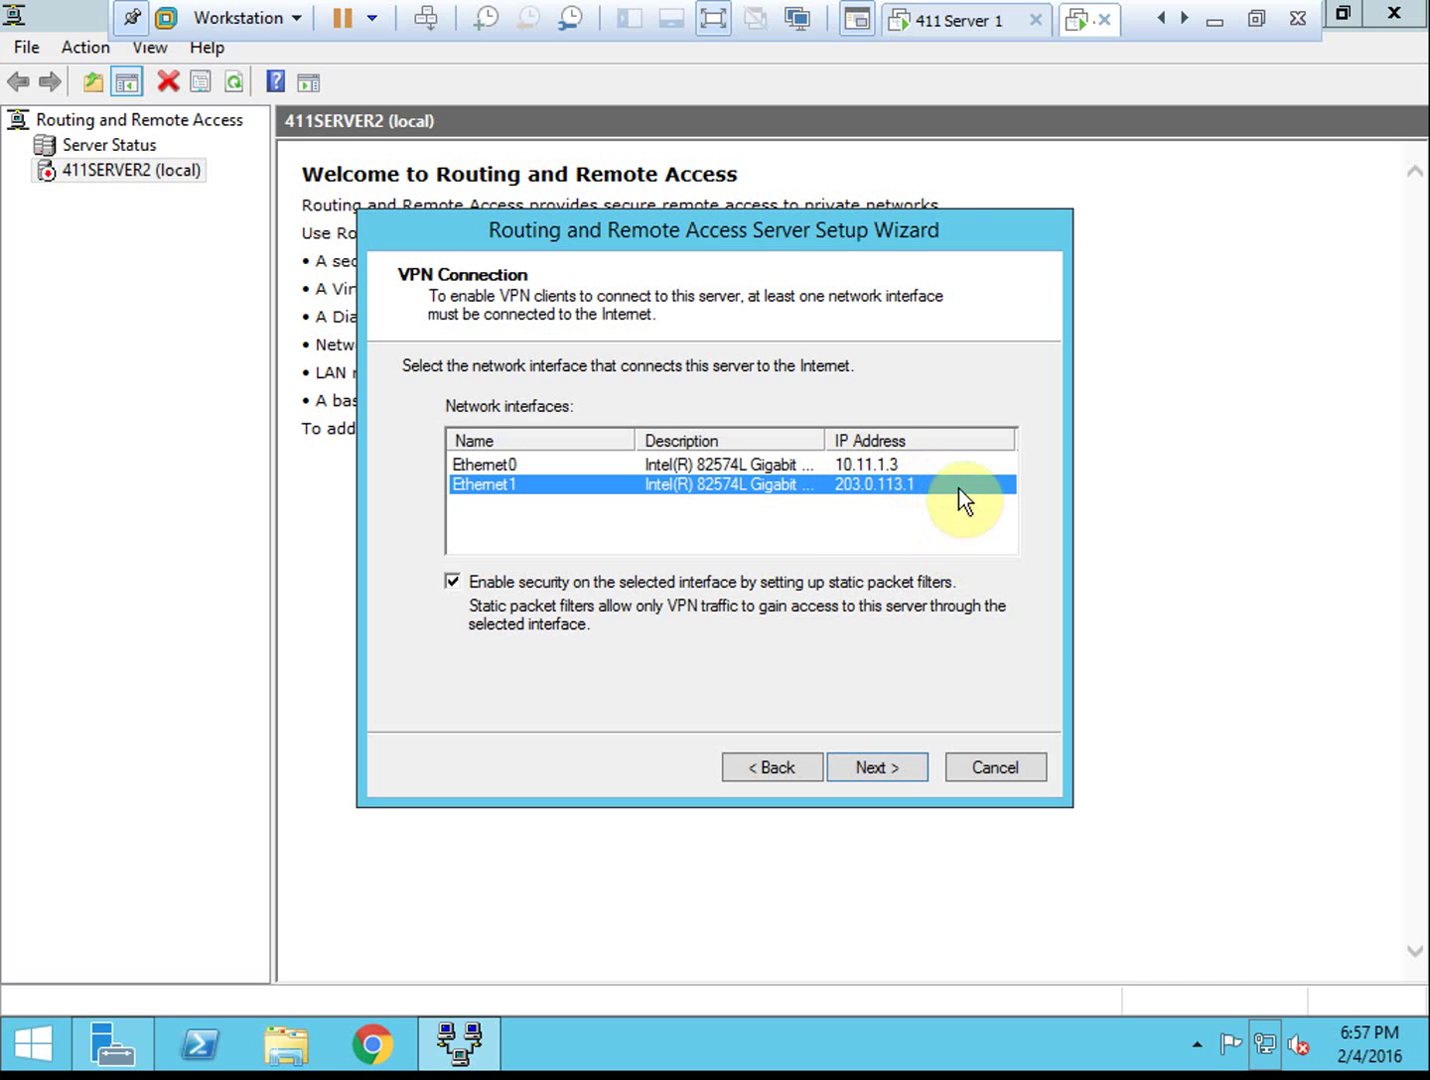
left_click(884, 461)
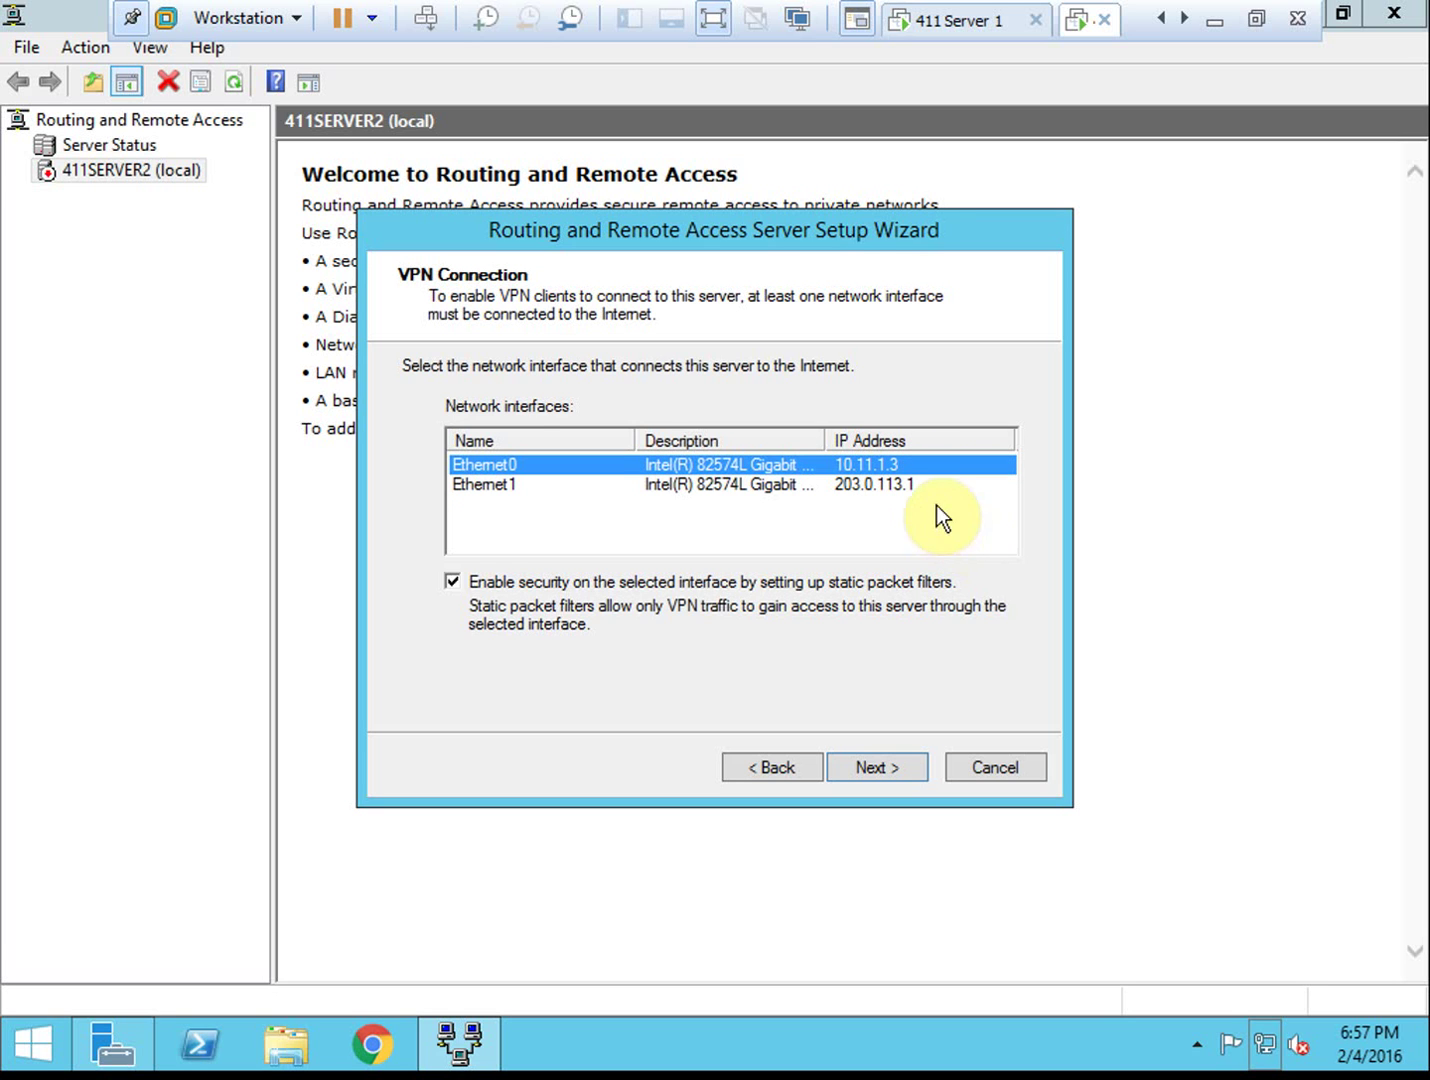
left_click(912, 484)
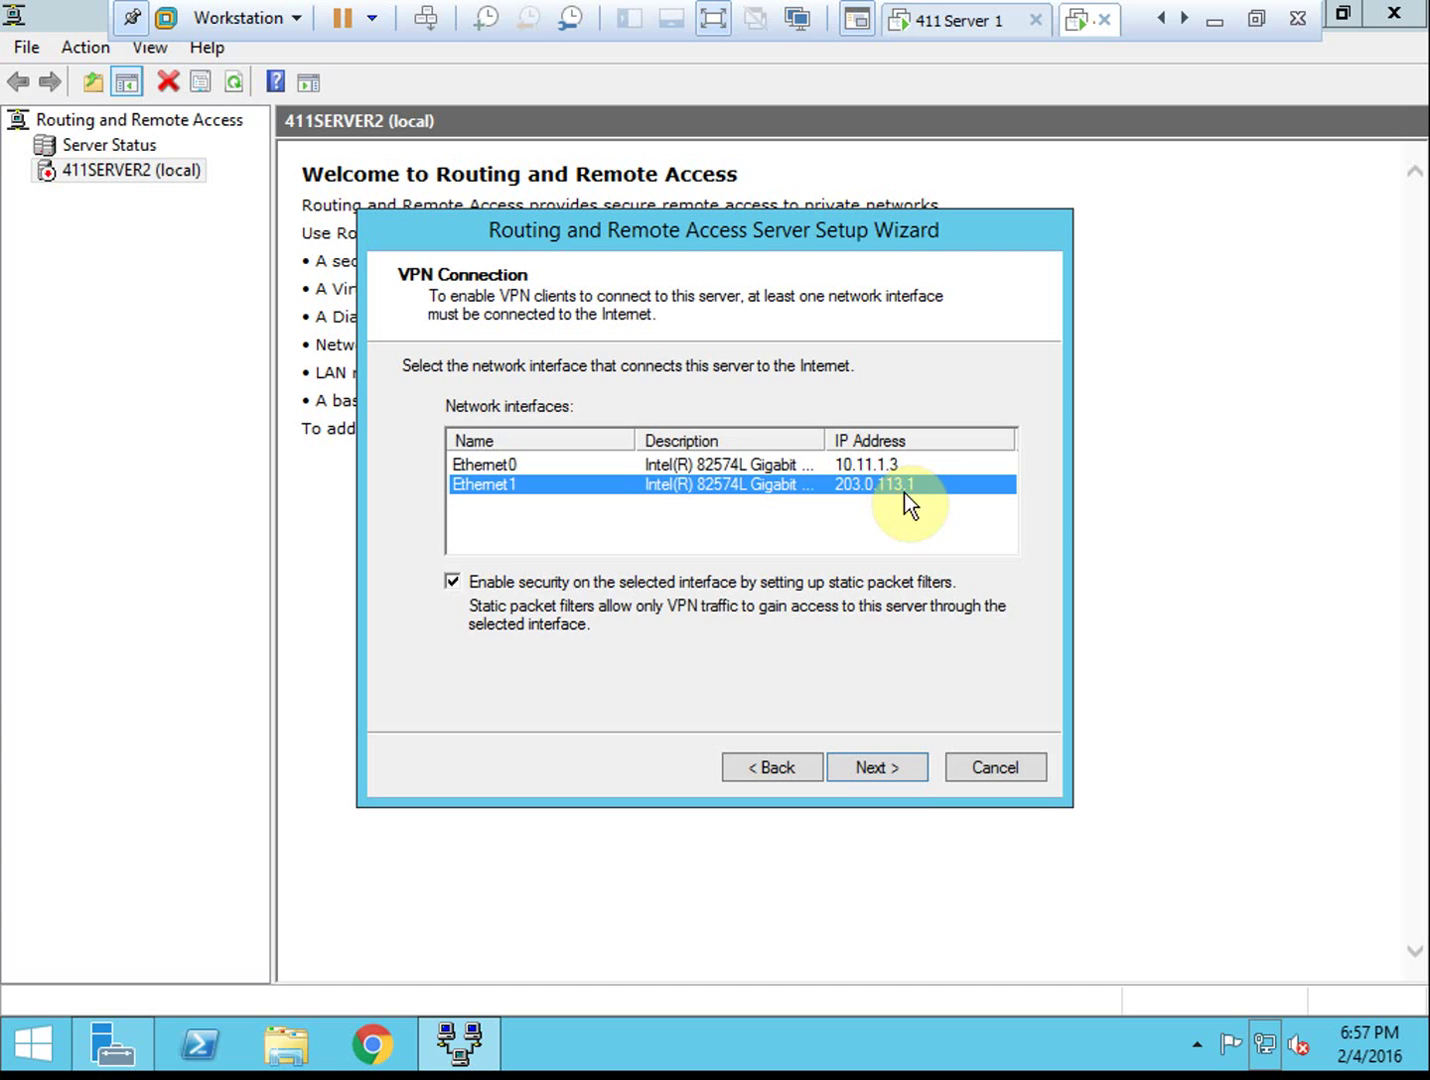
left_click(894, 772)
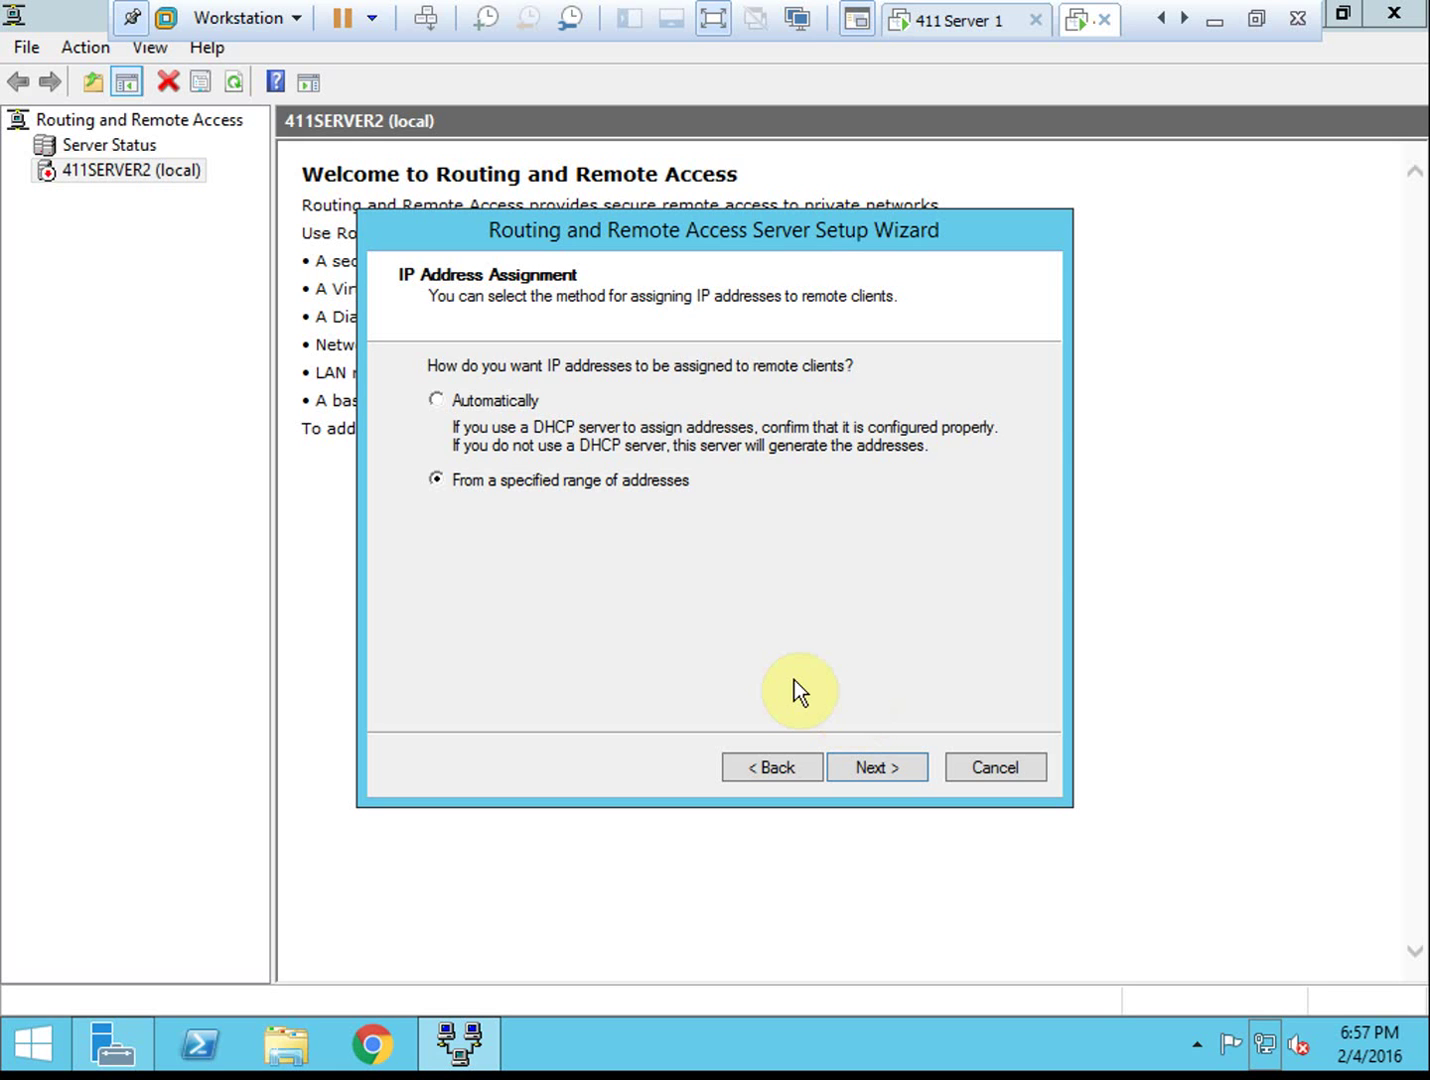
left_click(515, 399)
Keep Routing and Remote Access authenticating locally instead of RADIUS and finish the wizard
left_click(866, 768)
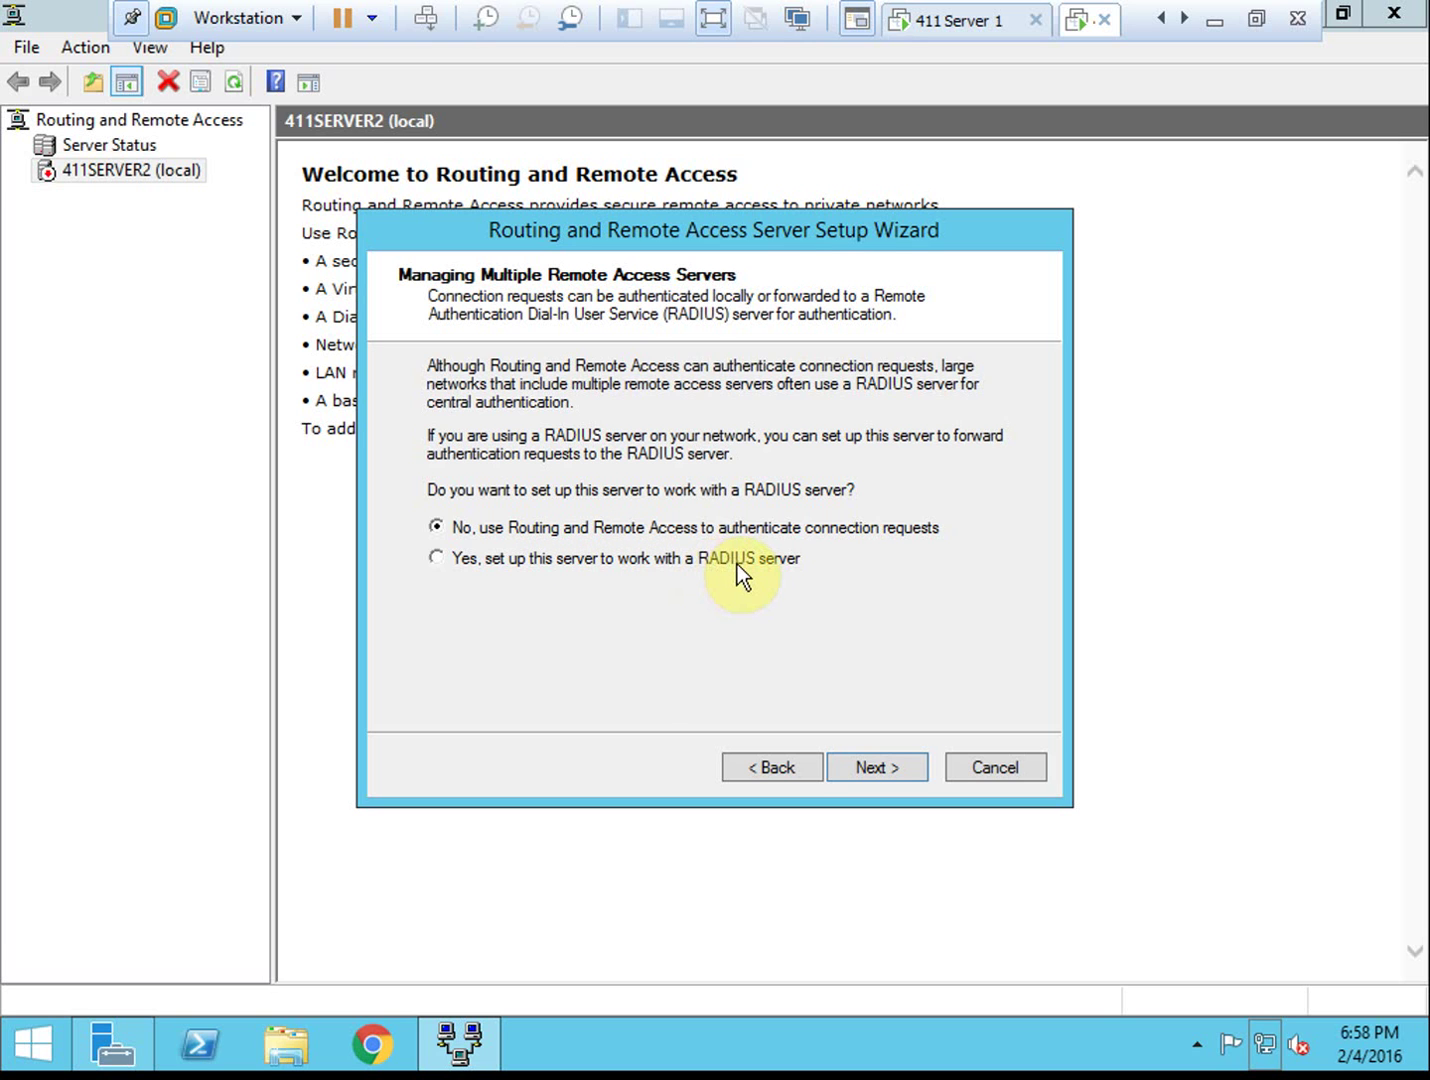
left_click(912, 527)
left_click(899, 764)
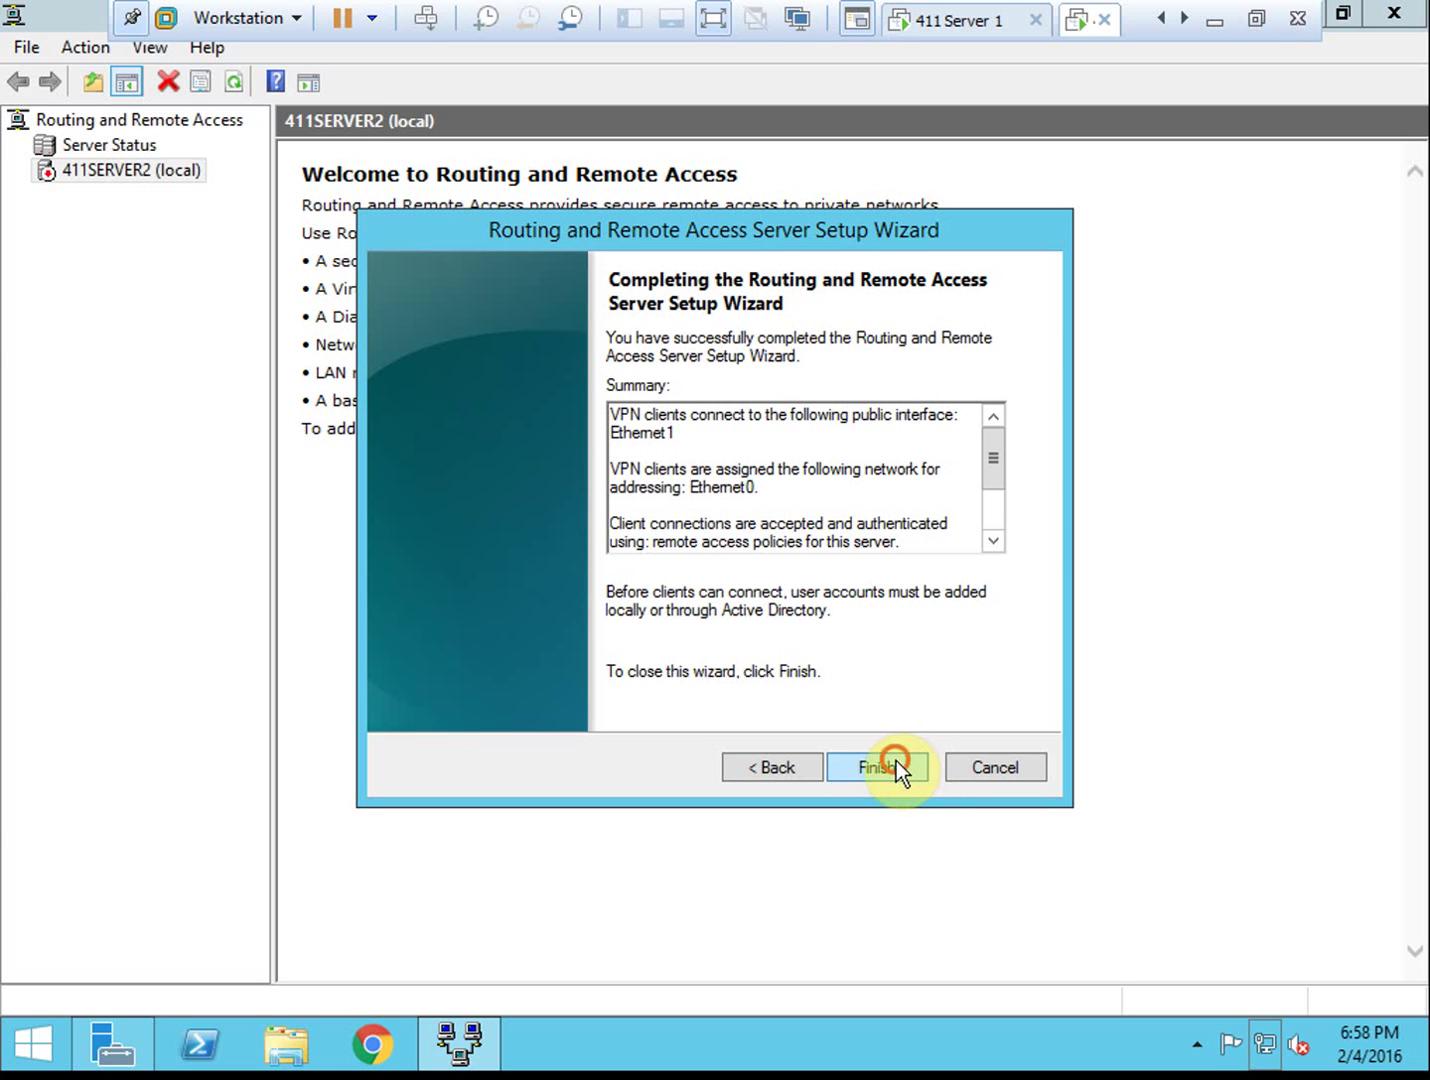
left_click(894, 767)
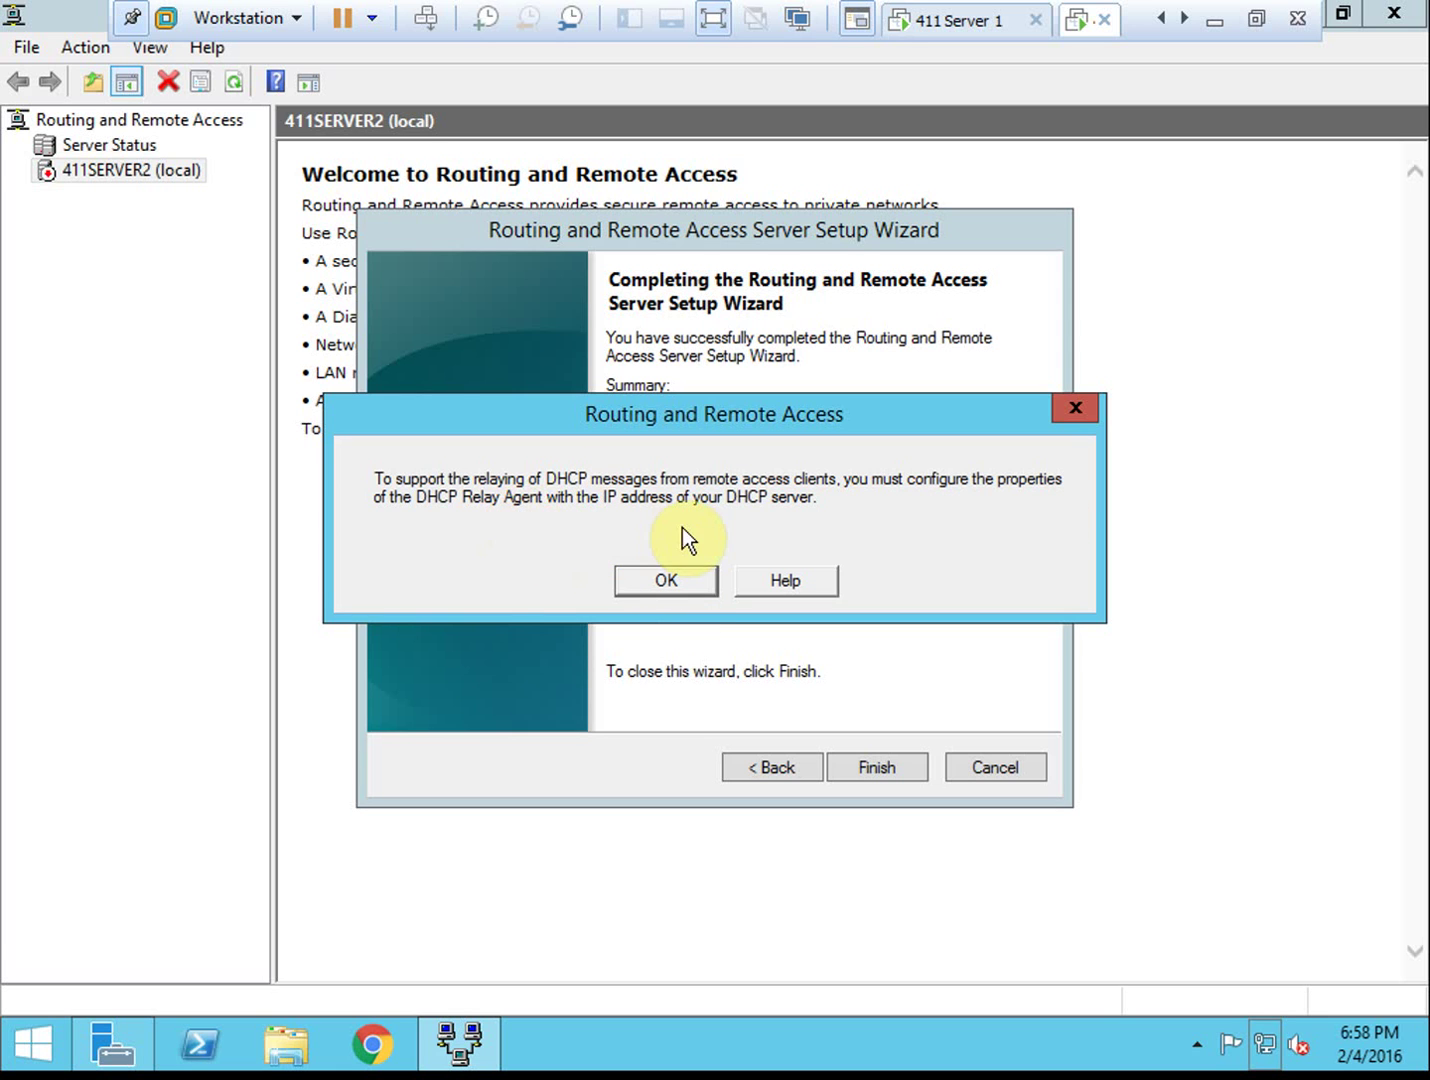
Acknowledge the DHCP Relay Agent notice, start the service, and expand the 411SERVER2 (local) node
left_click(678, 577)
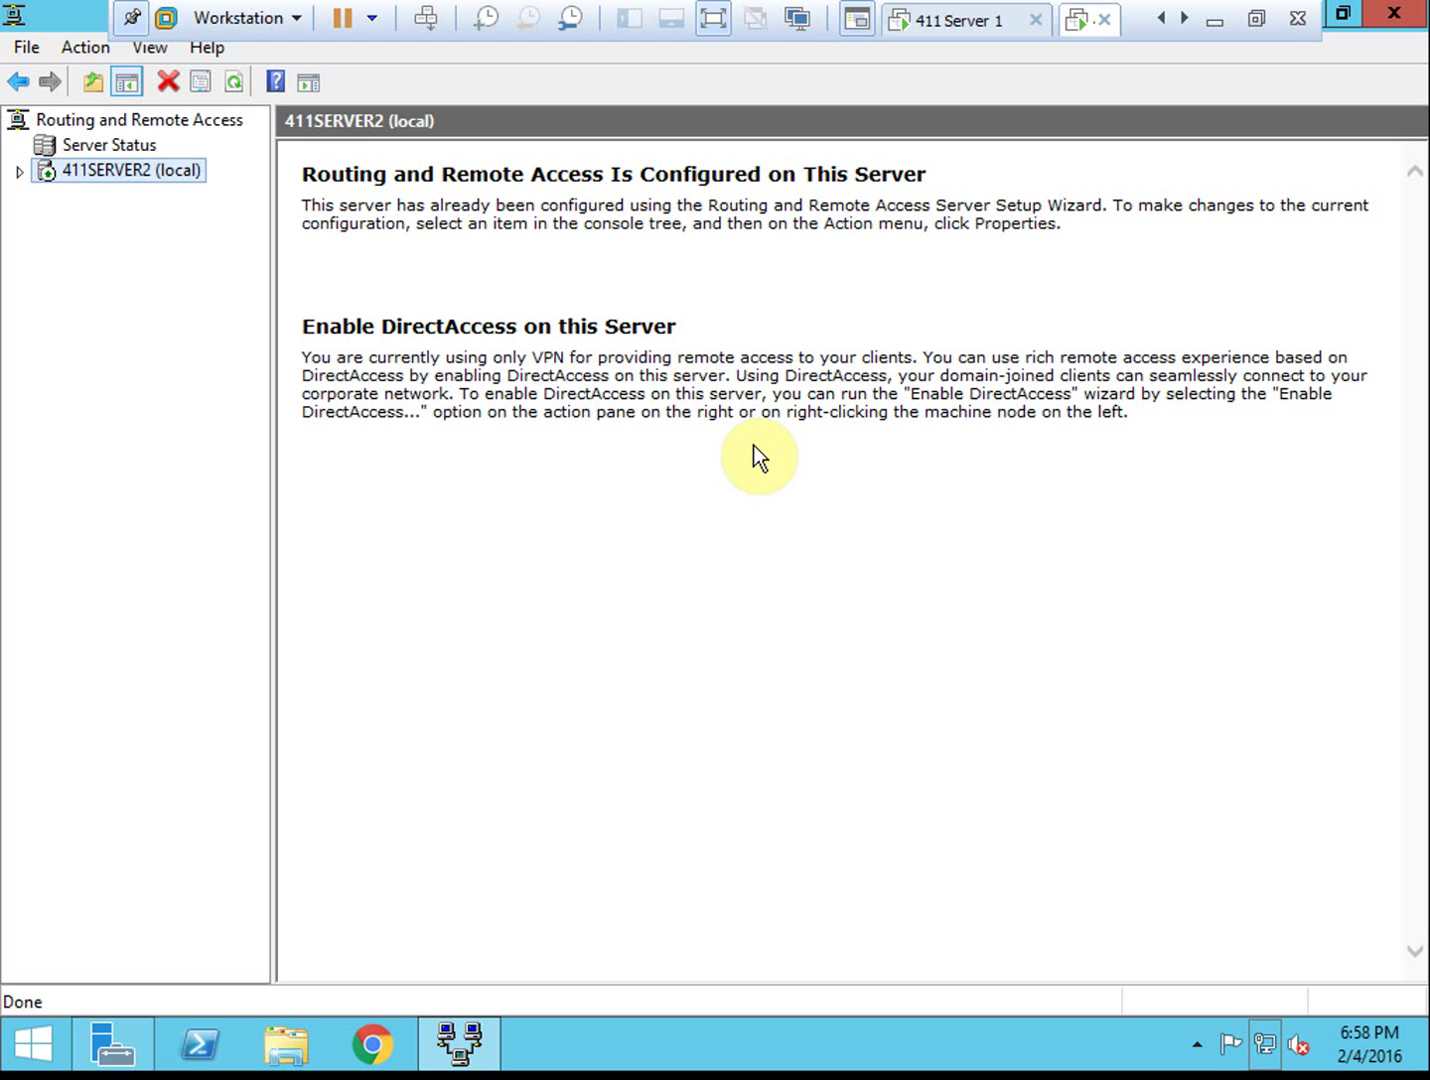
key("Right")
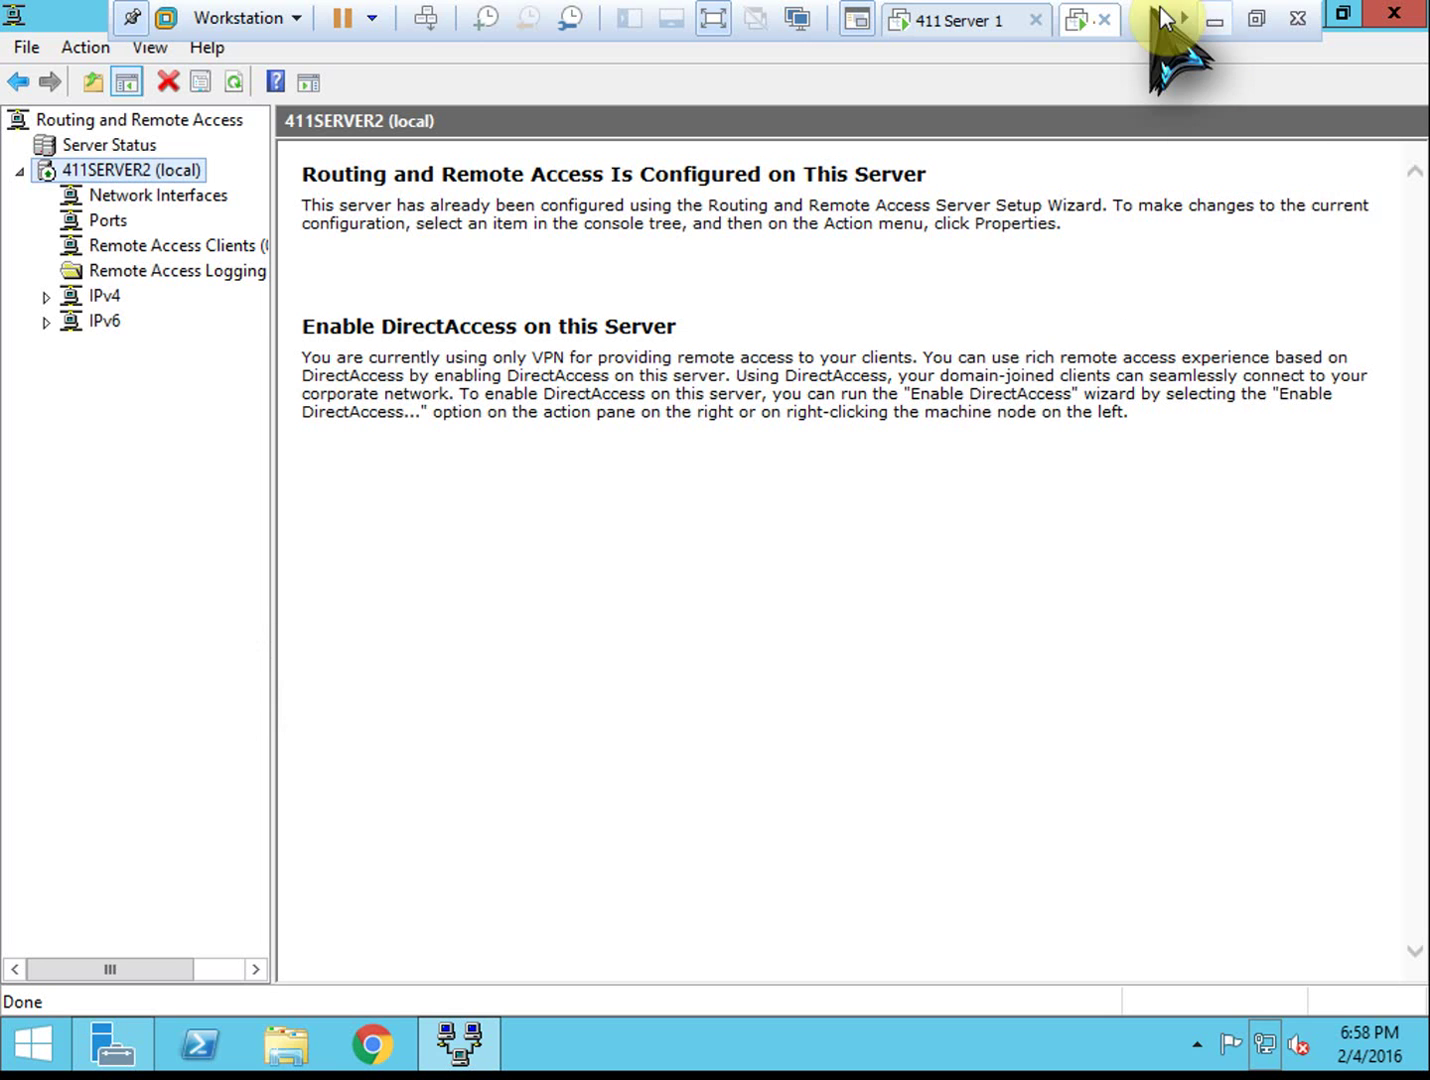
On 411 Server 1, open Network Policy Server and launch the RADIUS server for Dial-Up or VPN Connections wizard
left_click(957, 20)
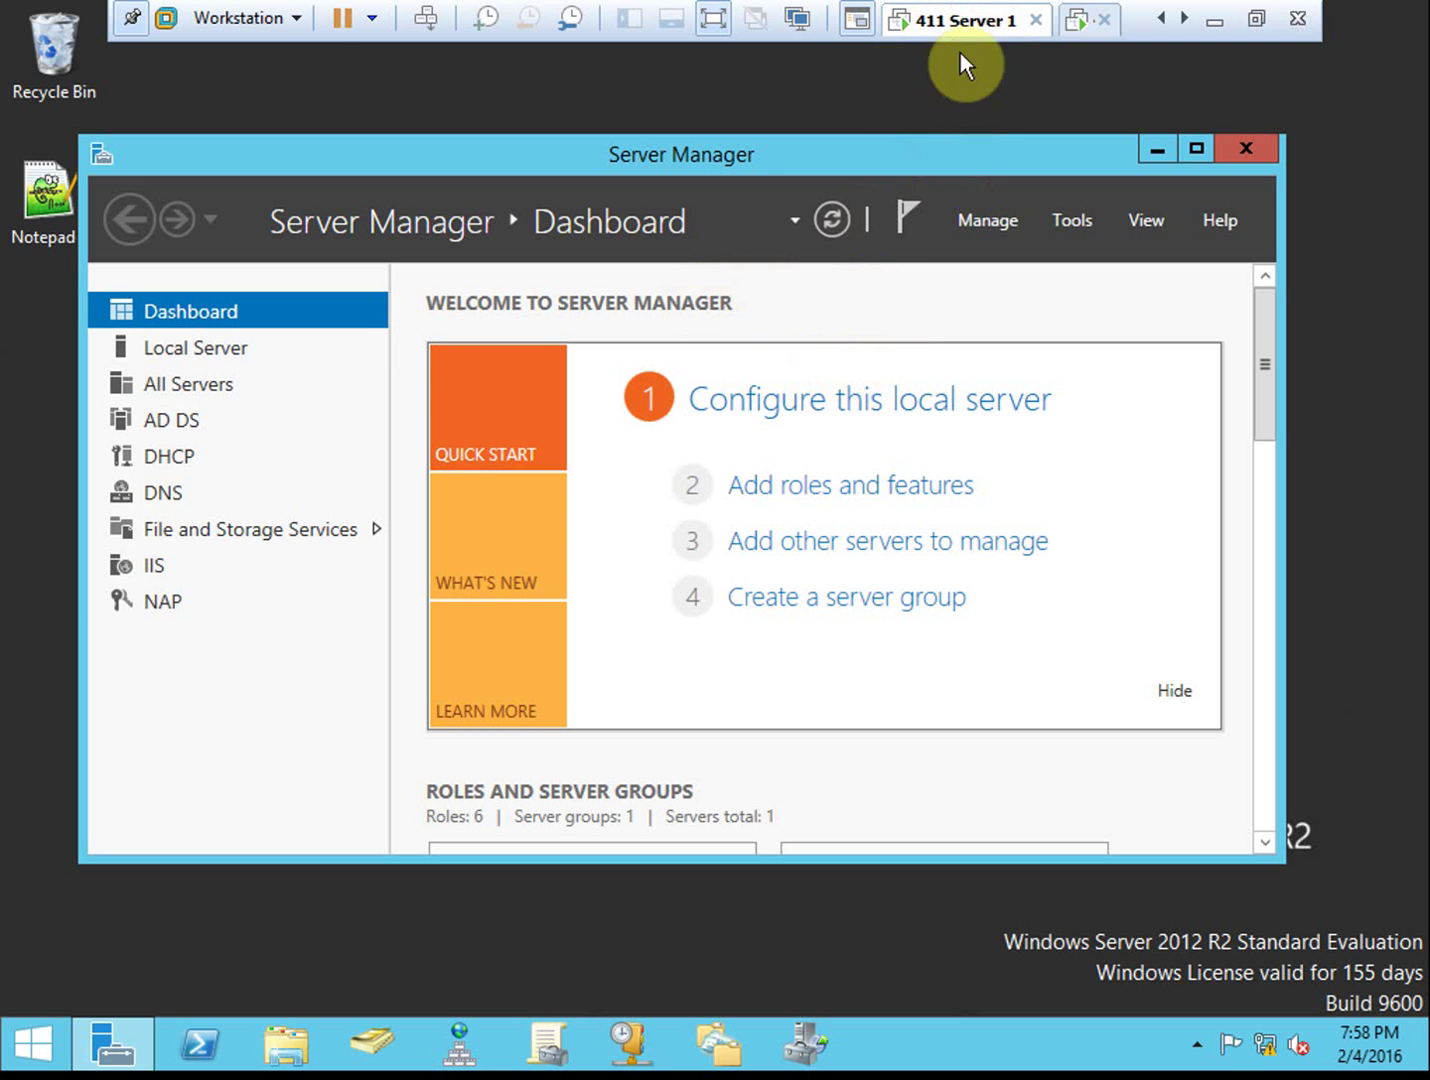
left_click(1087, 220)
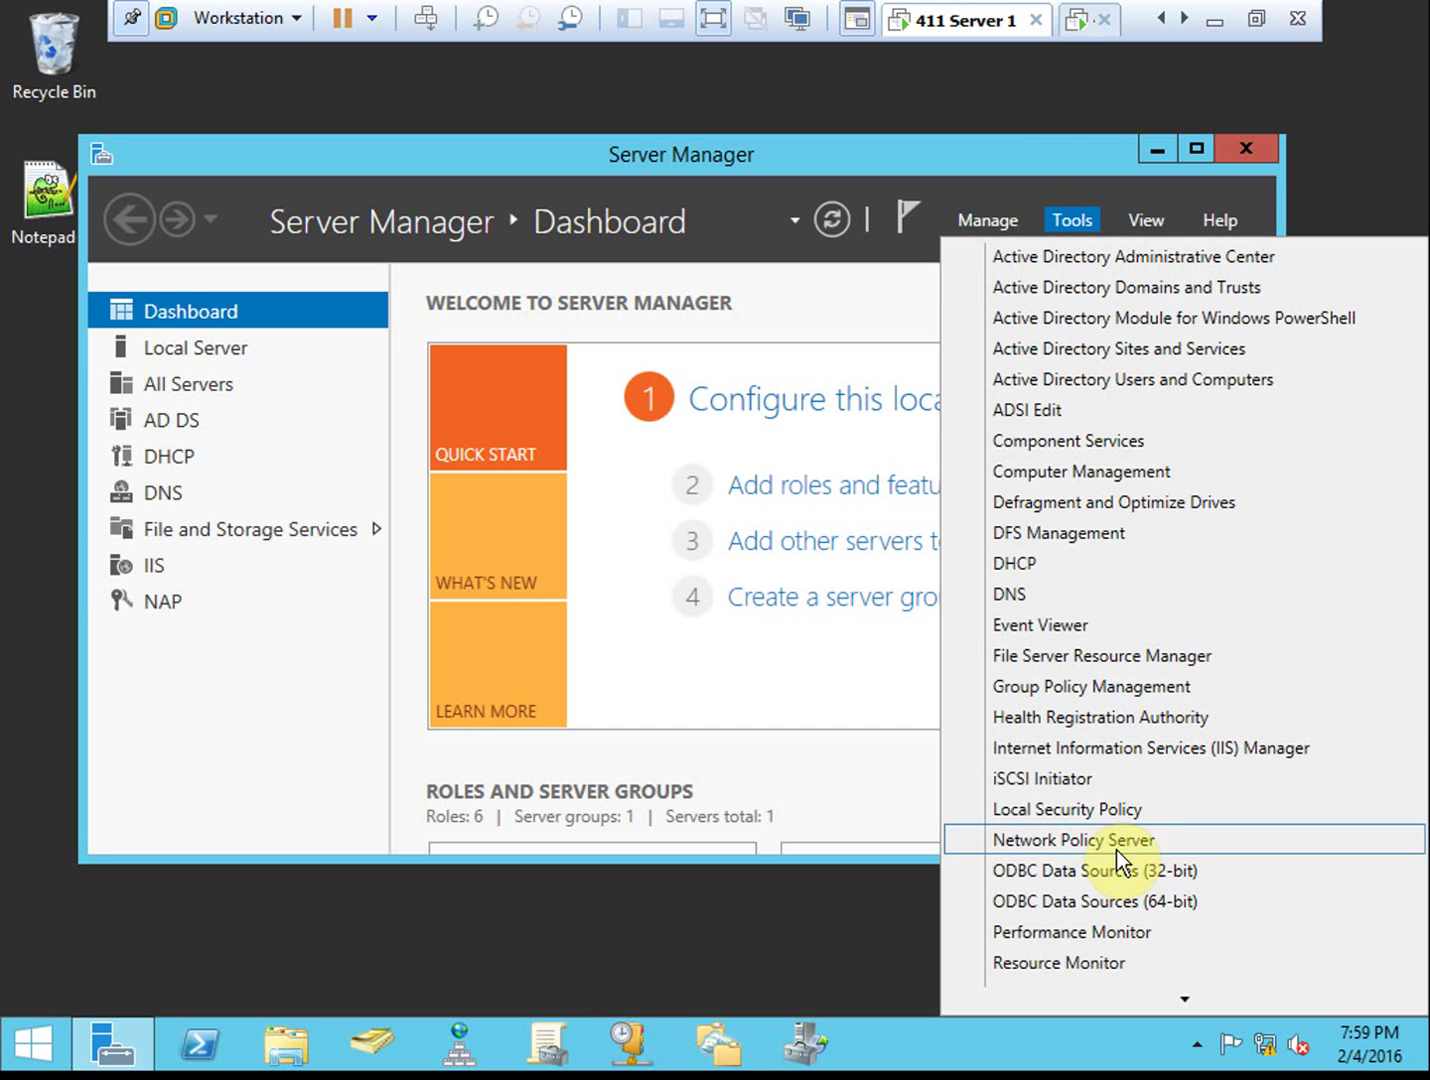
left_click(1187, 838)
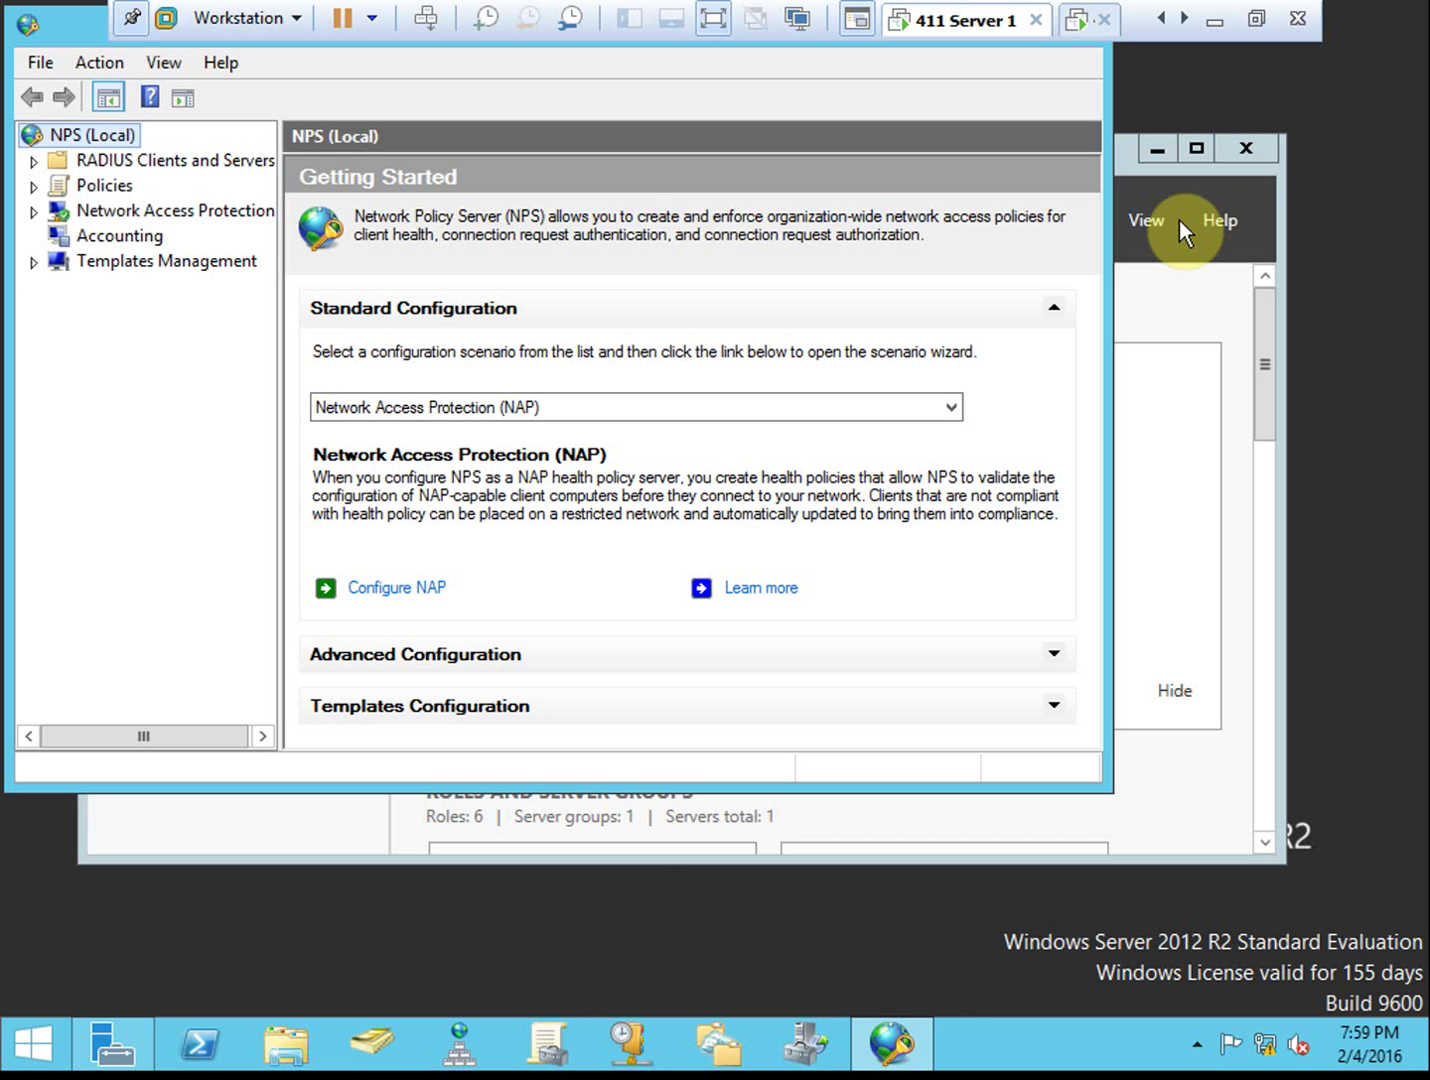
left_click(477, 405)
left_click(591, 402)
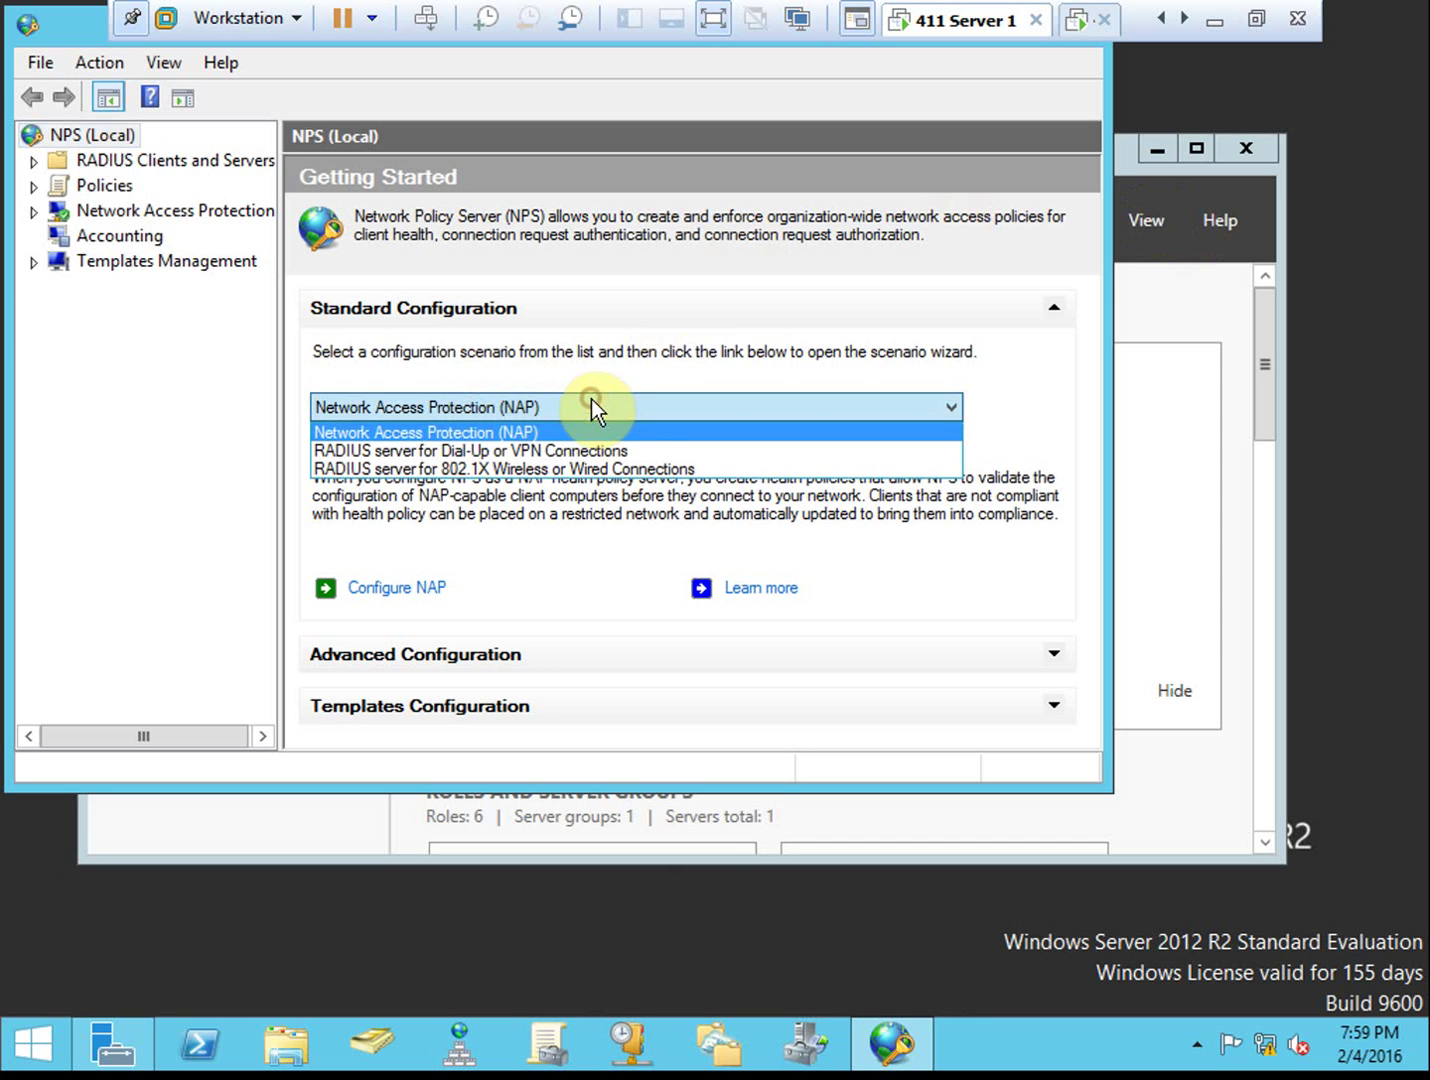
left_click(653, 456)
left_click(461, 586)
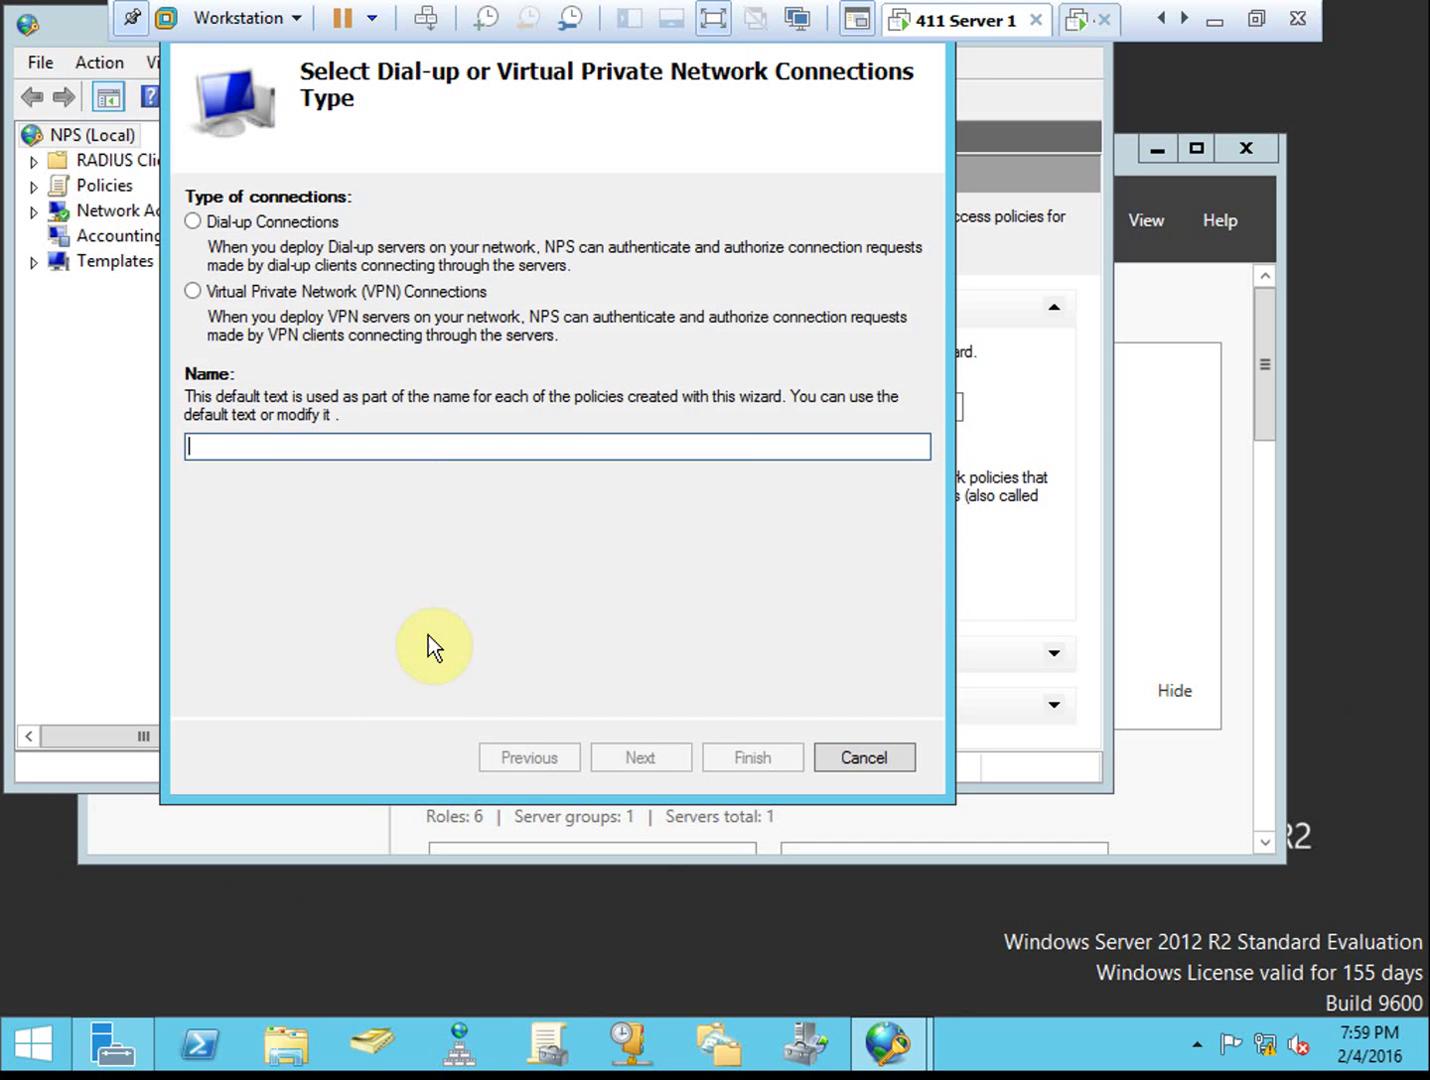
Choose Virtual Private Network (VPN) Connections, keeping the default name 'Virtual Private Network (VPN) Connections 2'
left_click(331, 291)
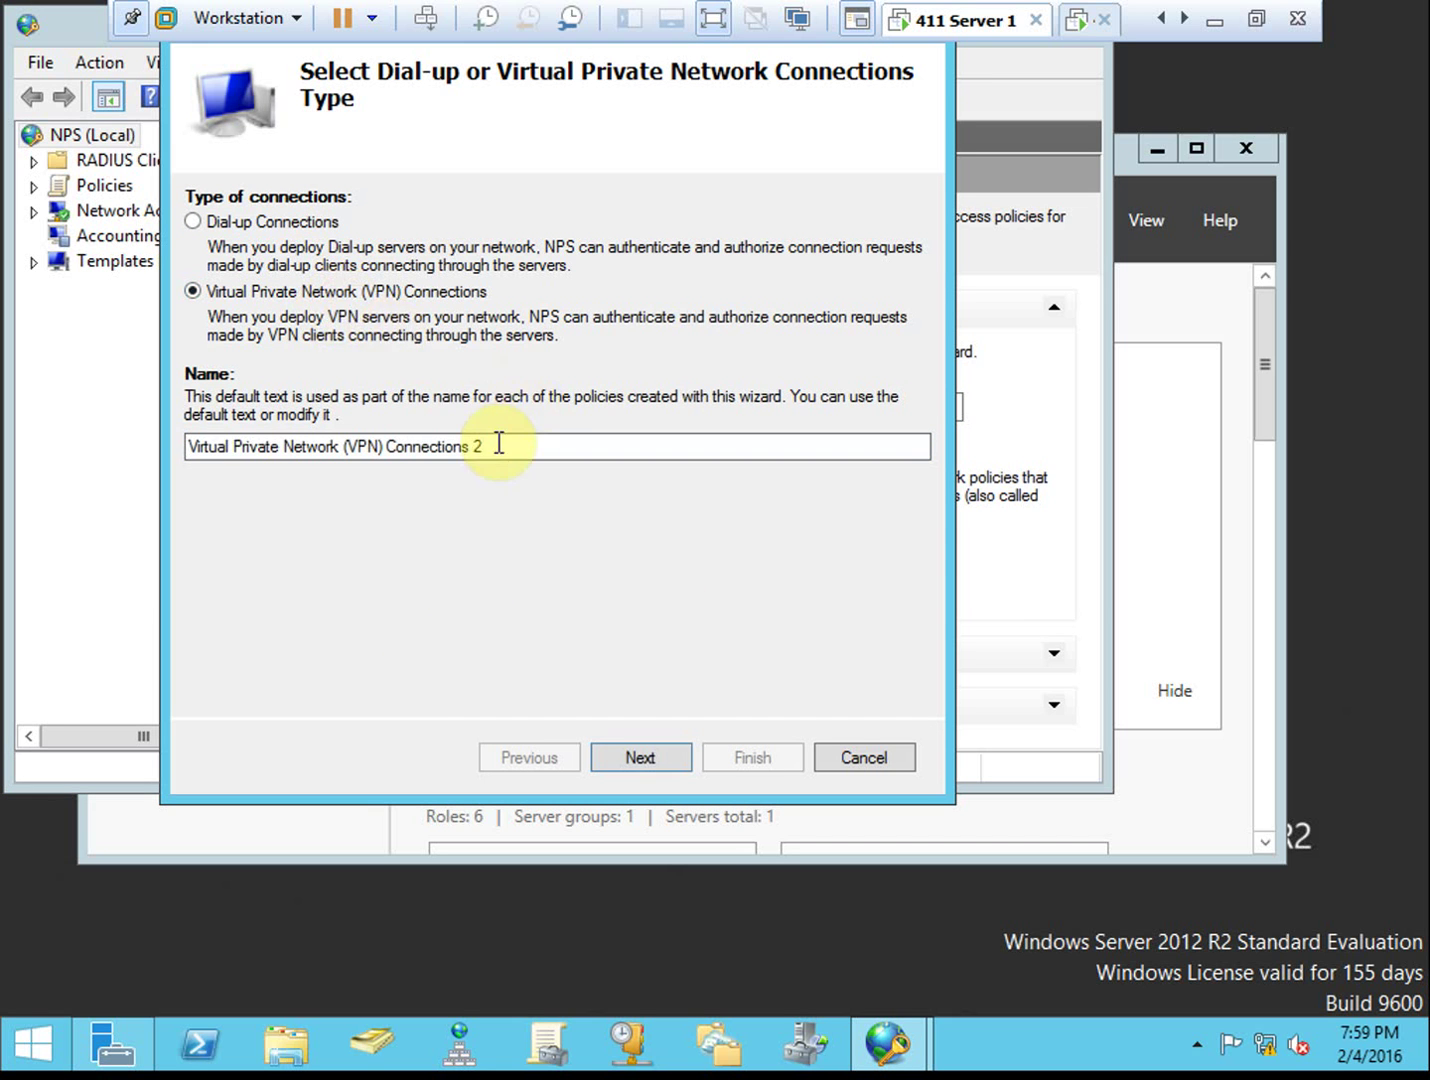
left_click(530, 444)
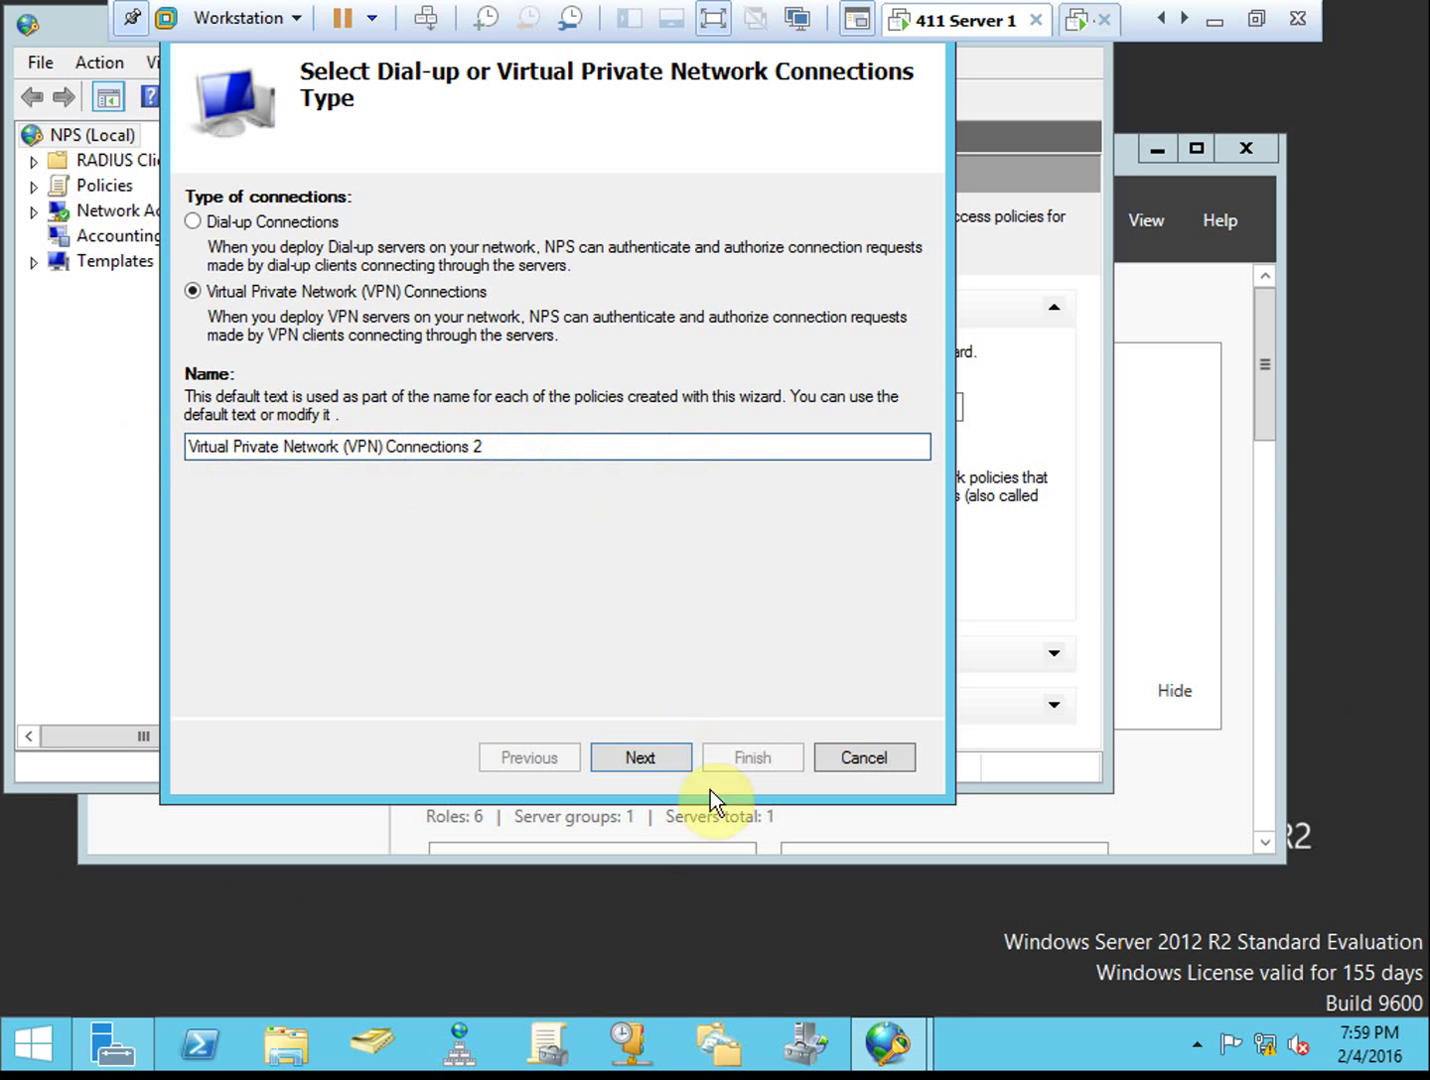
left_click(644, 762)
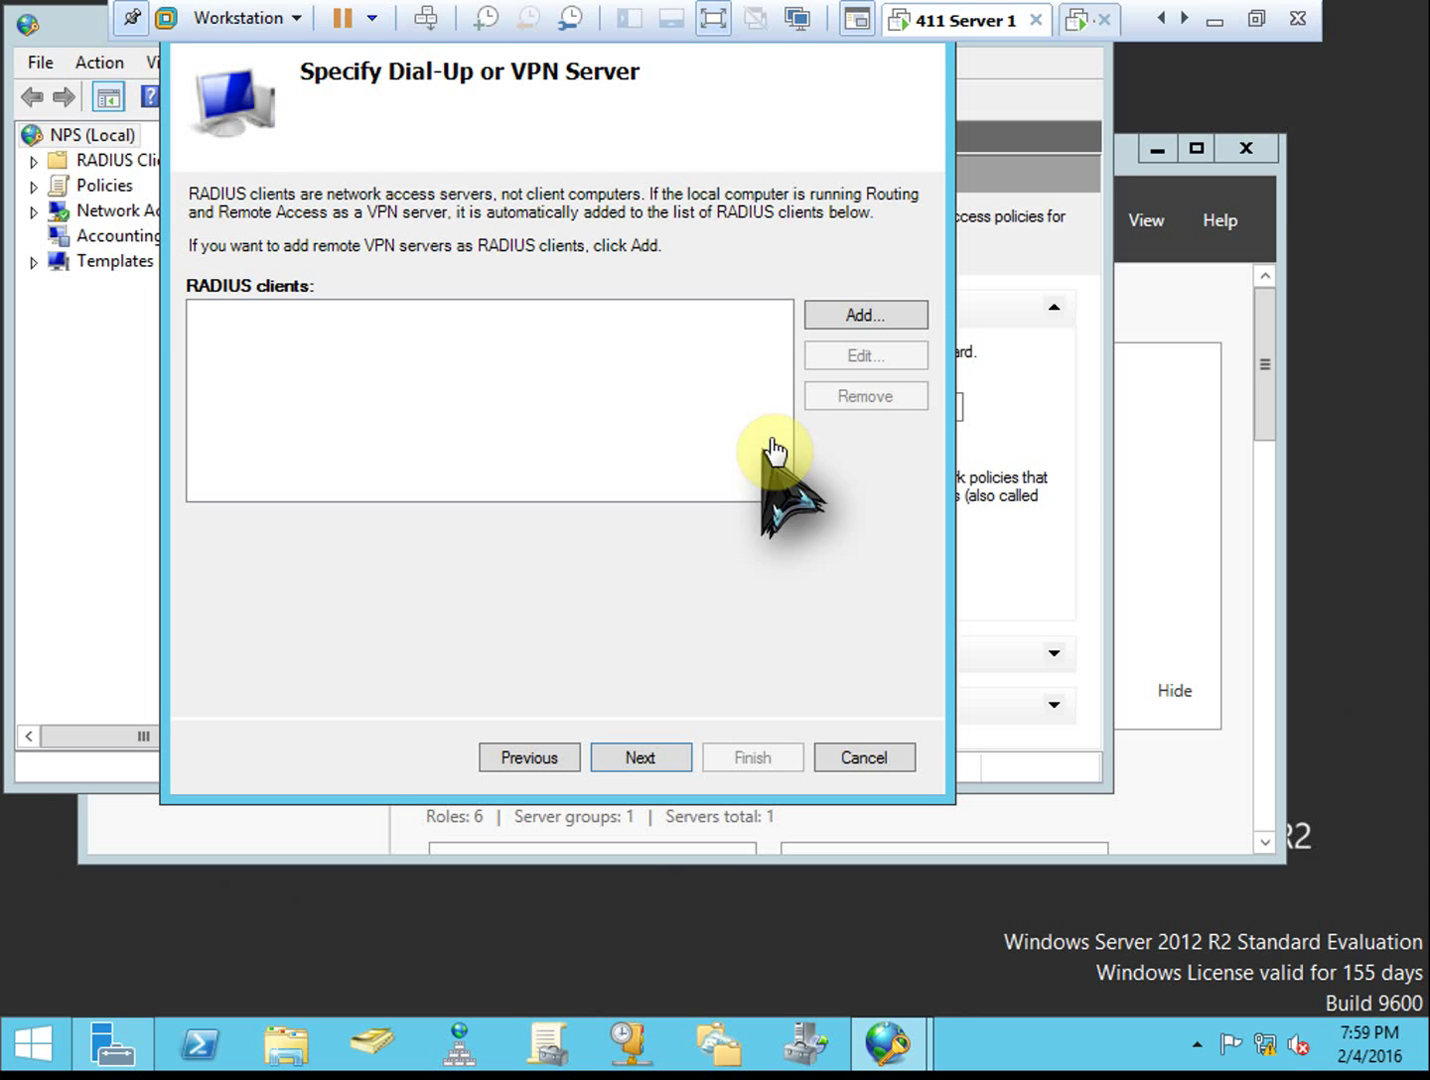
Add a RADIUS client with friendly name 411server2.411dom1.local and bring up Verify Address
left_click(864, 315)
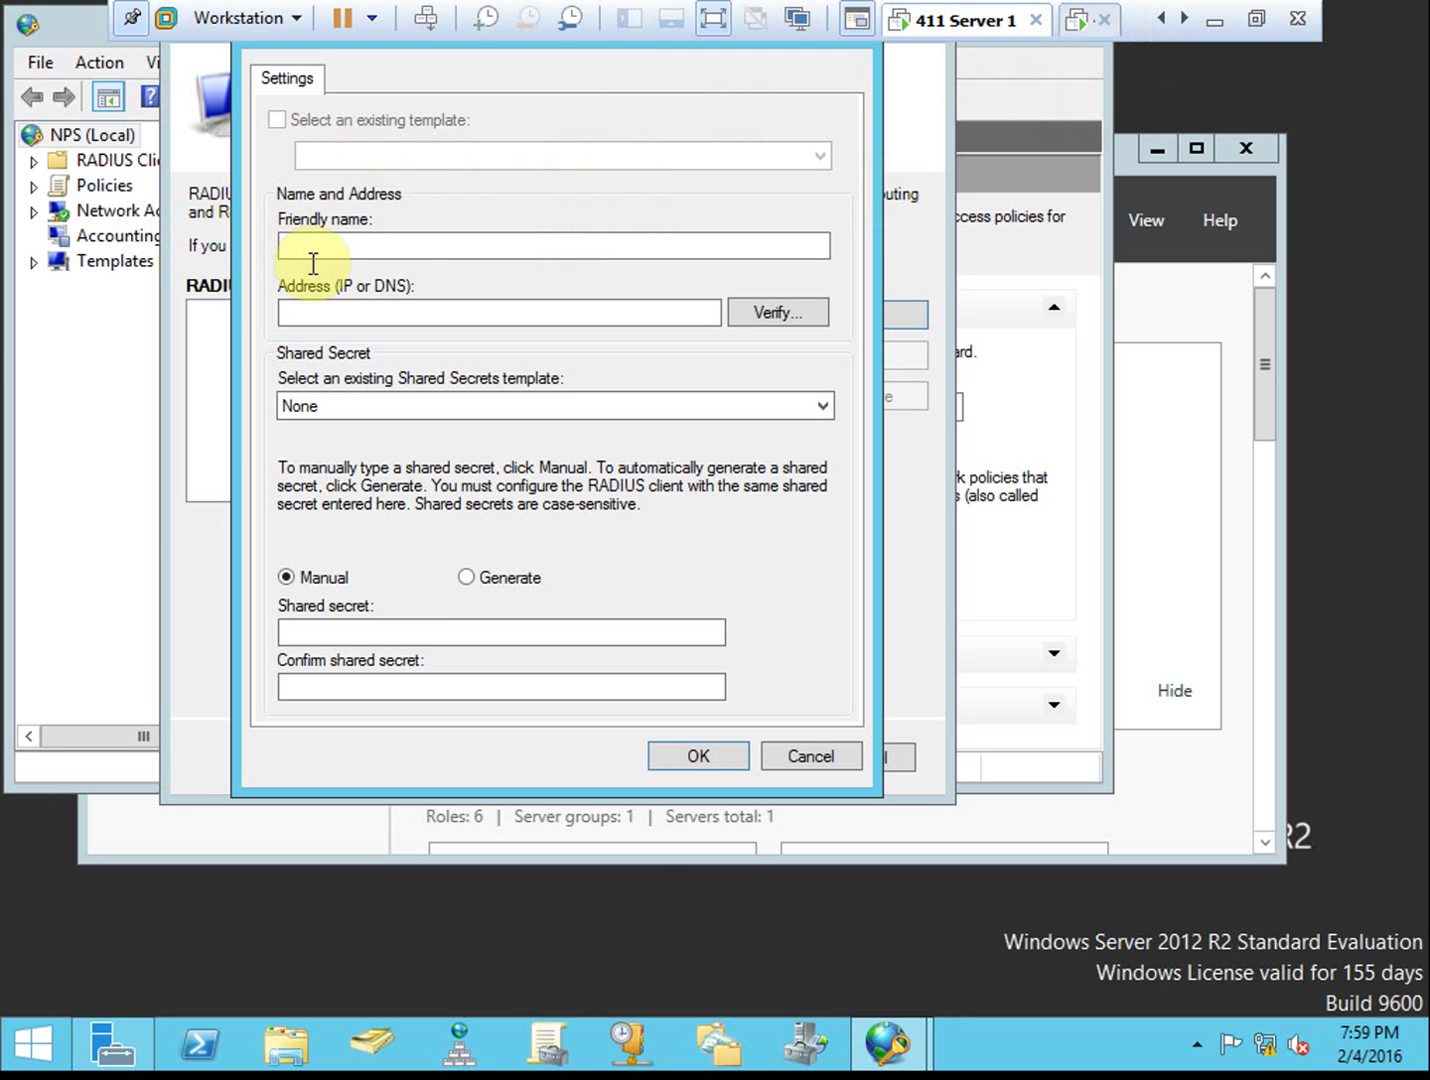
left_click(406, 242)
type("411server2")
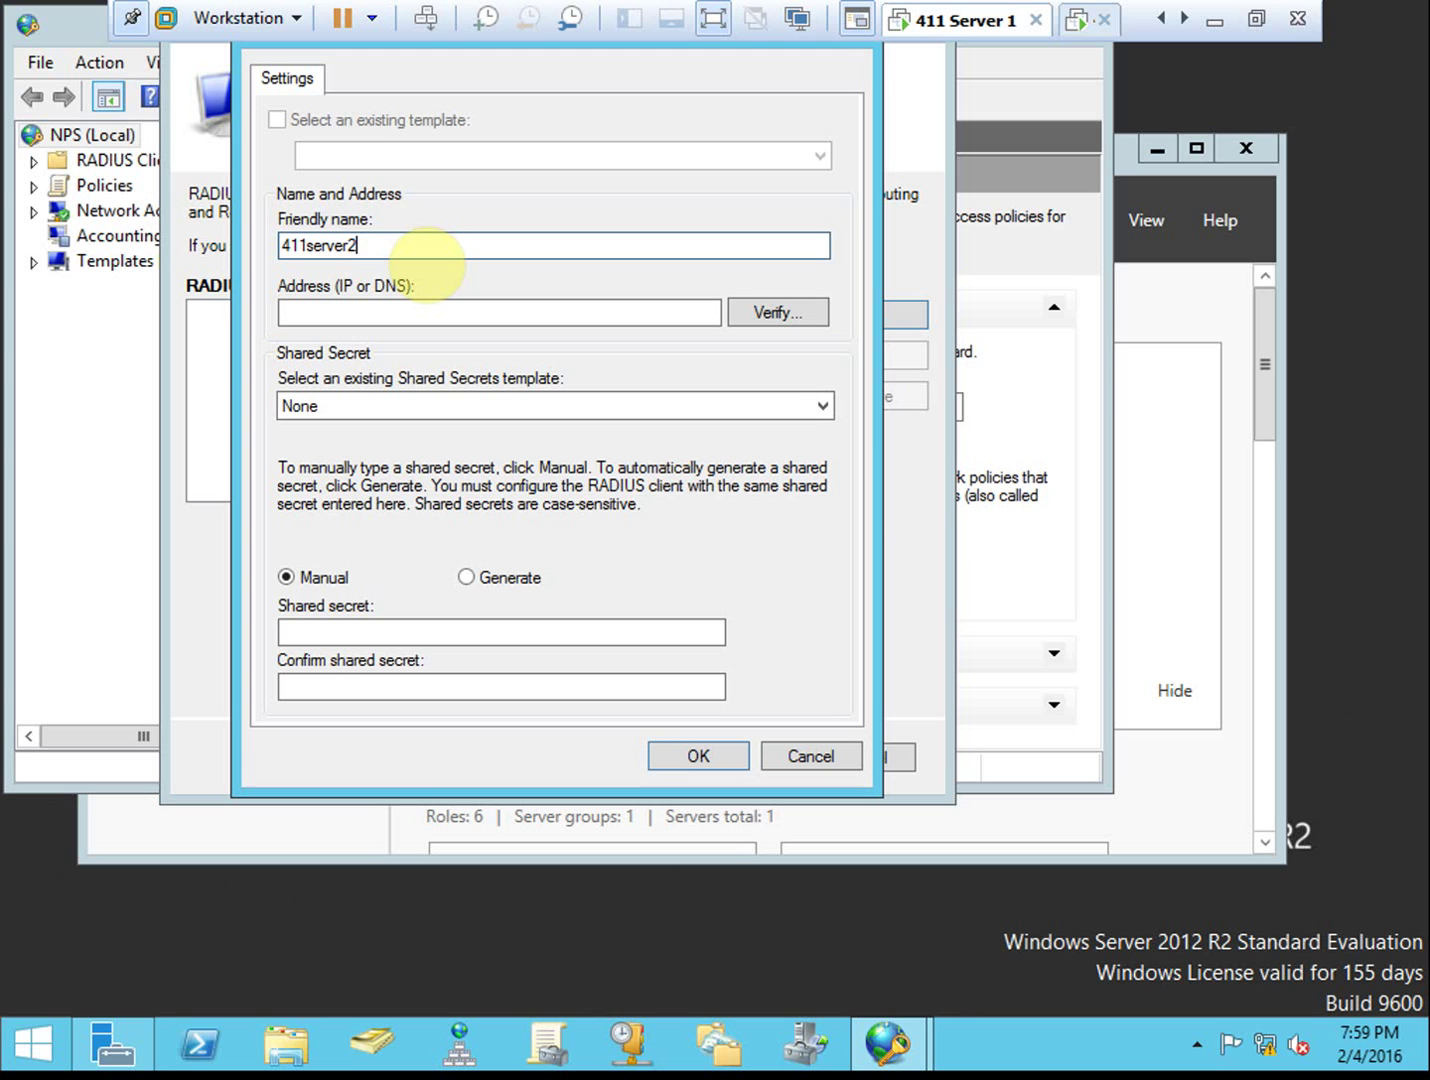
type(".411dom1.local")
left_click(416, 309)
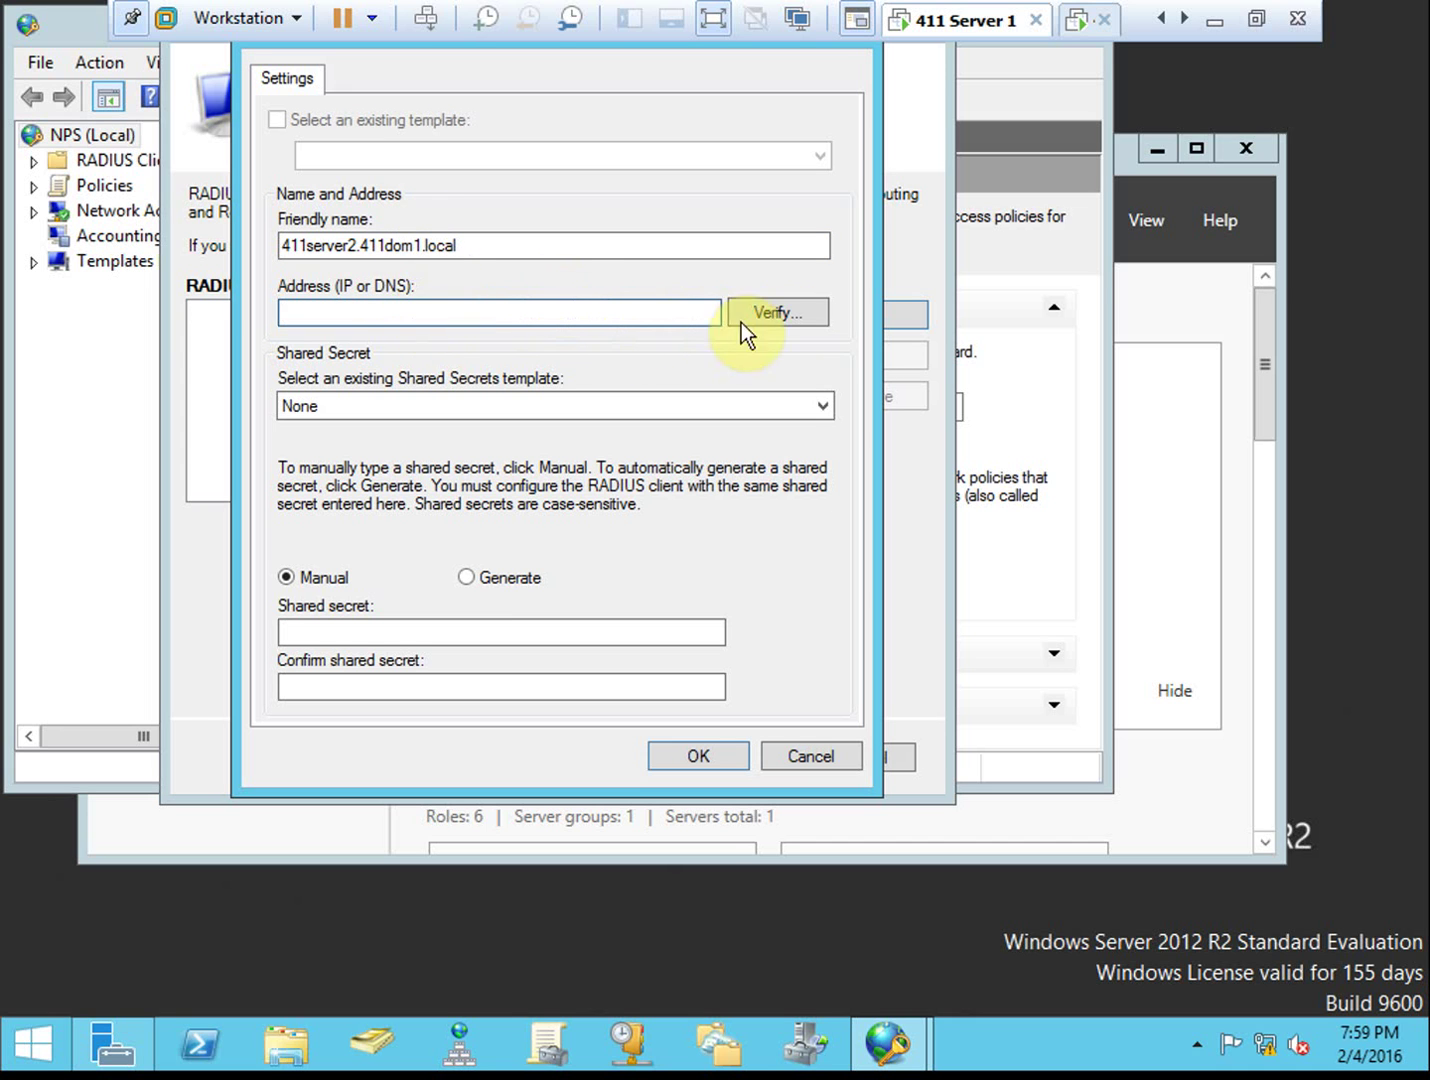
left_click(778, 313)
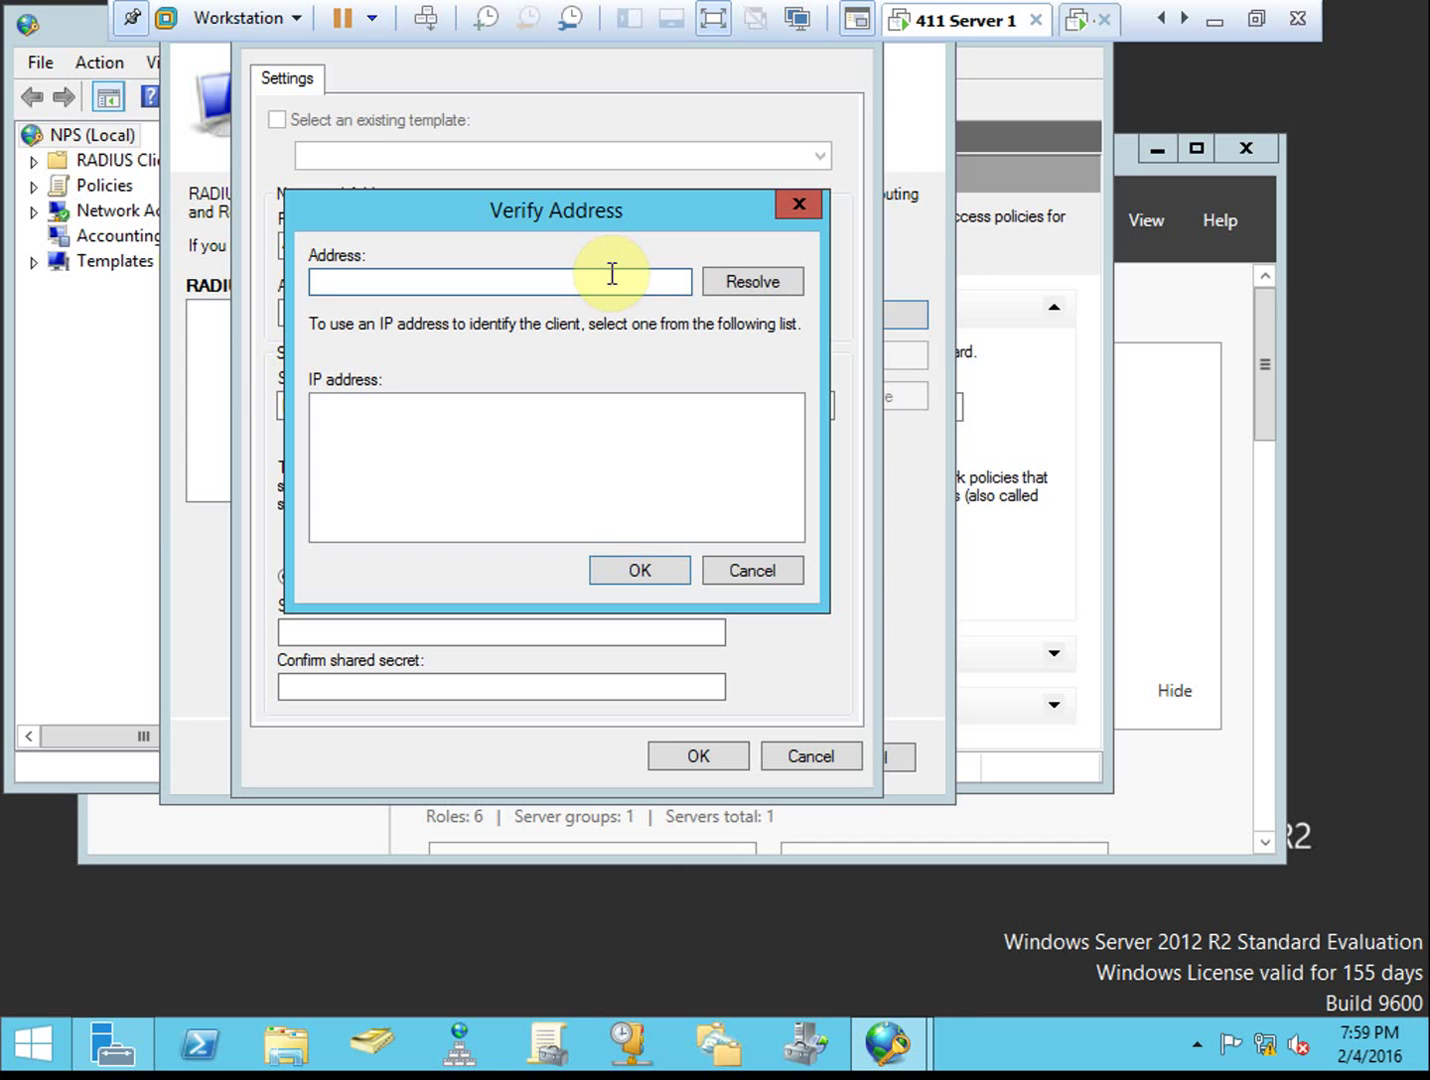
Resolve the client address, trying 411server2 before settling on 10.11.1.3, and accept it
type("10.11.")
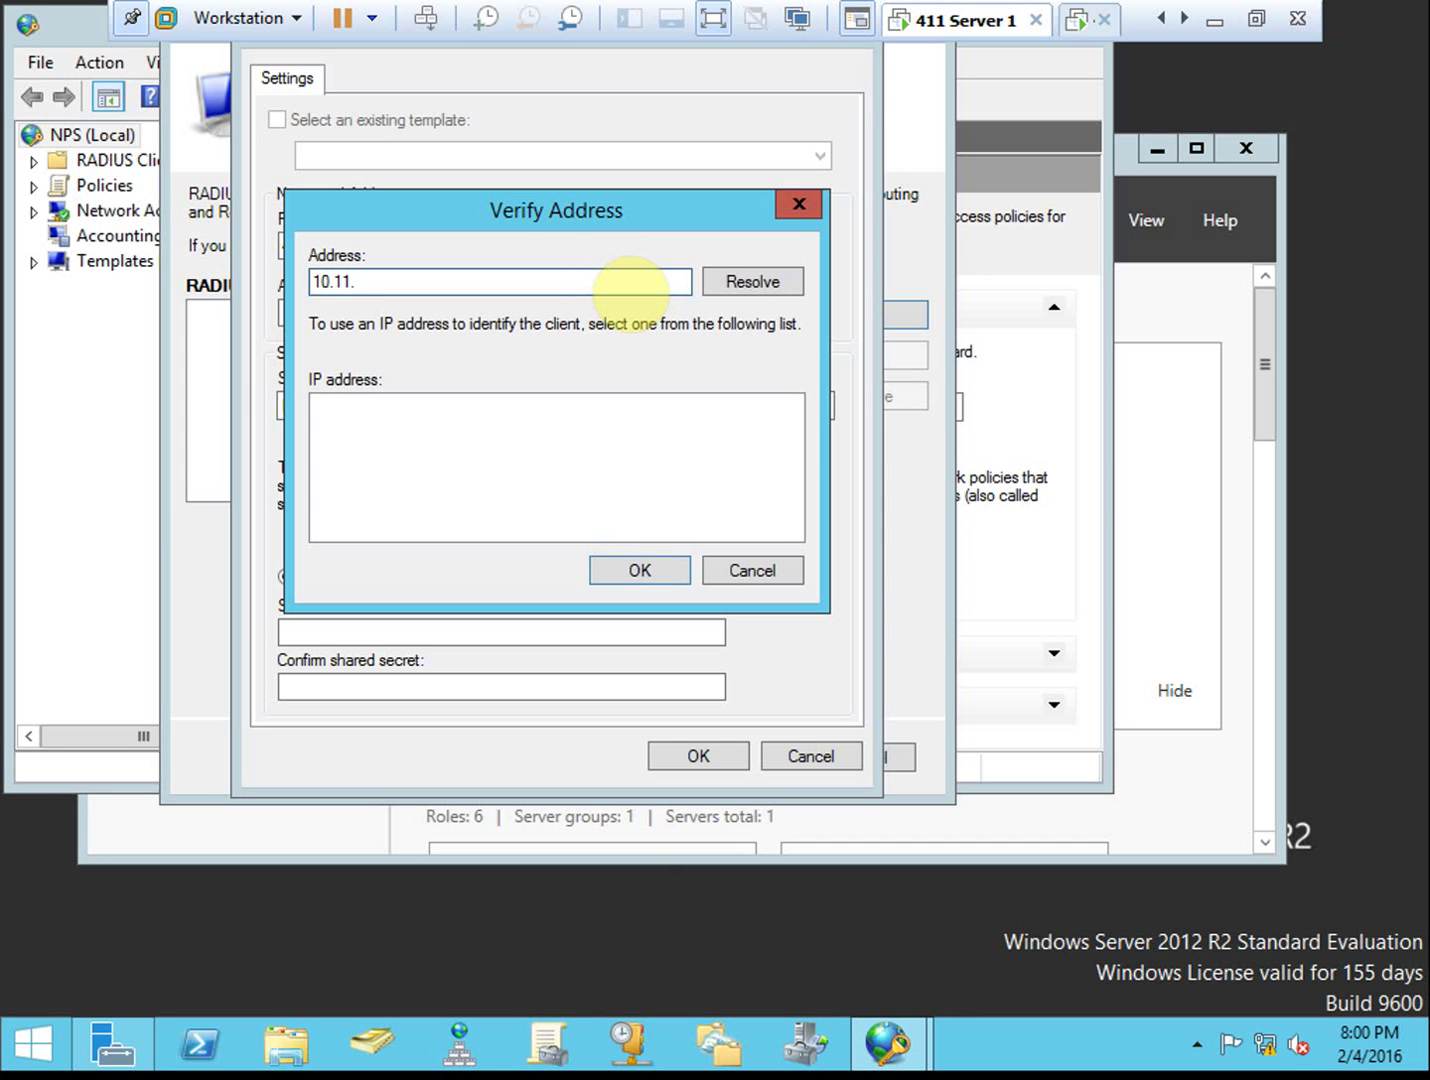
type("1.3")
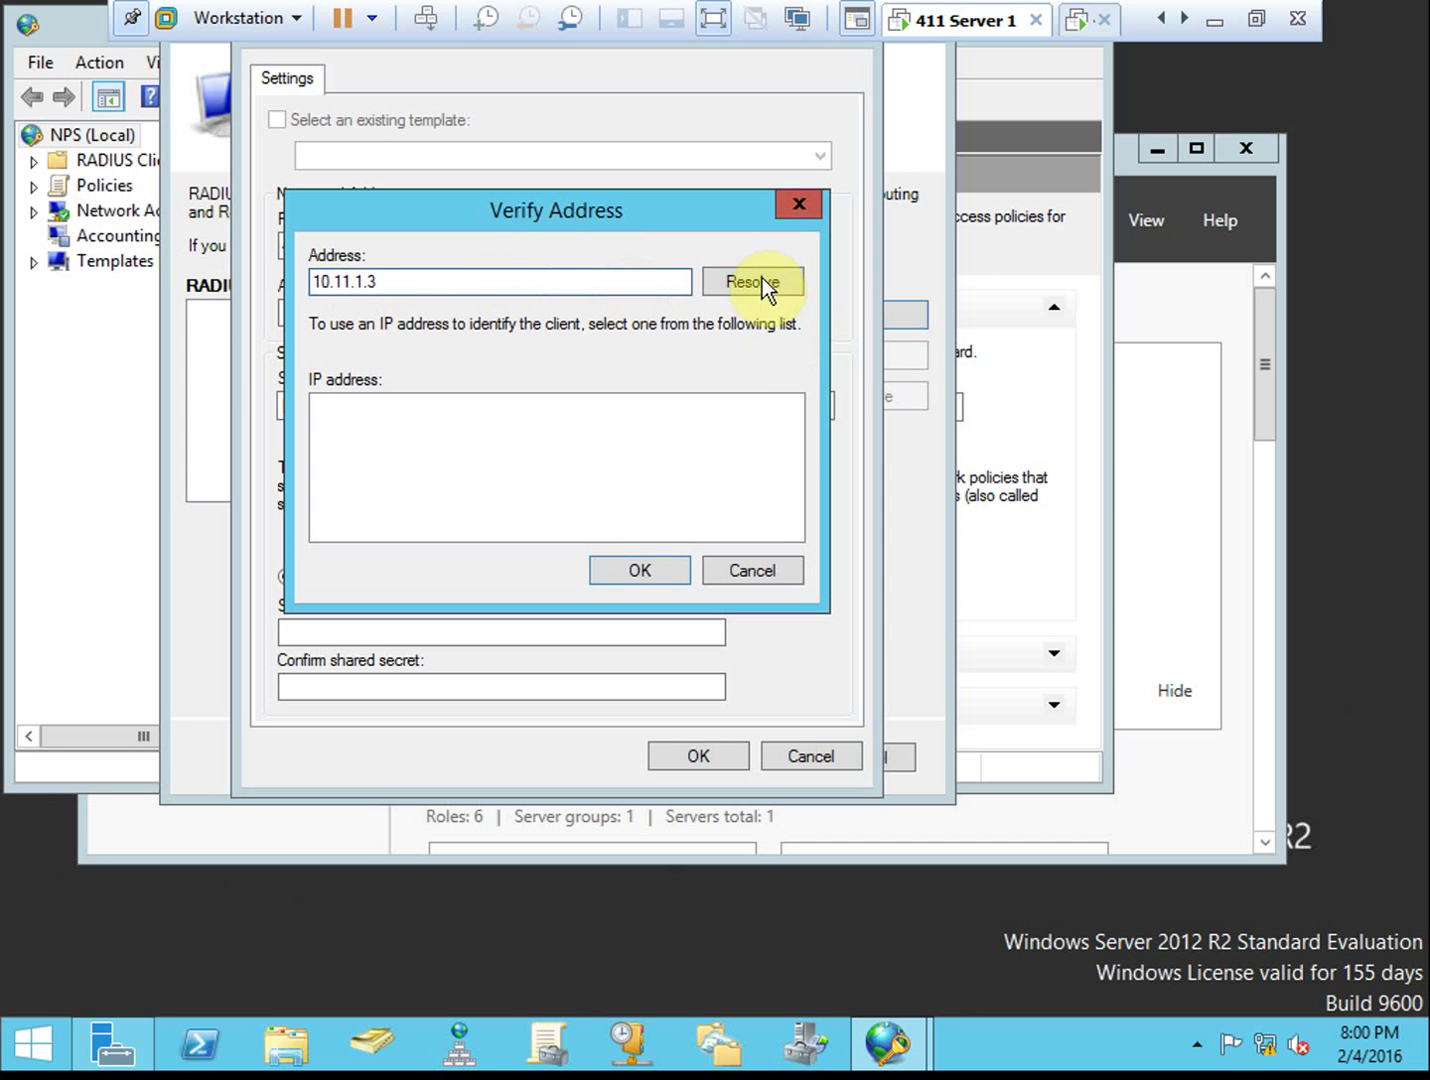
left_click(760, 281)
double_click(447, 282)
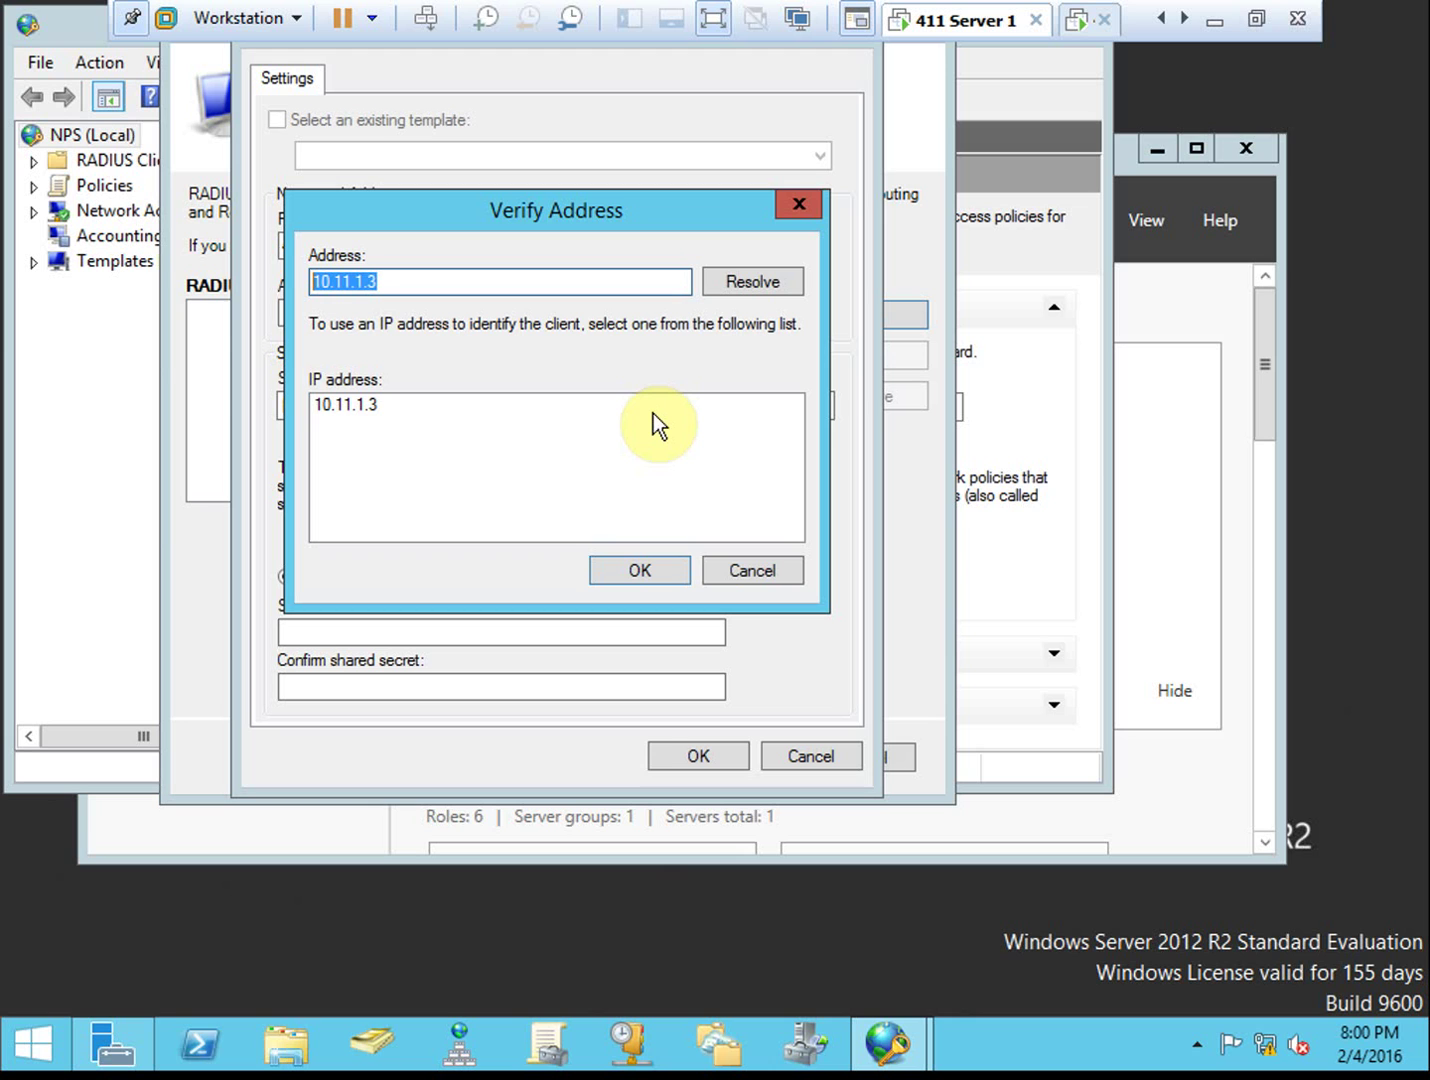
type("411server2")
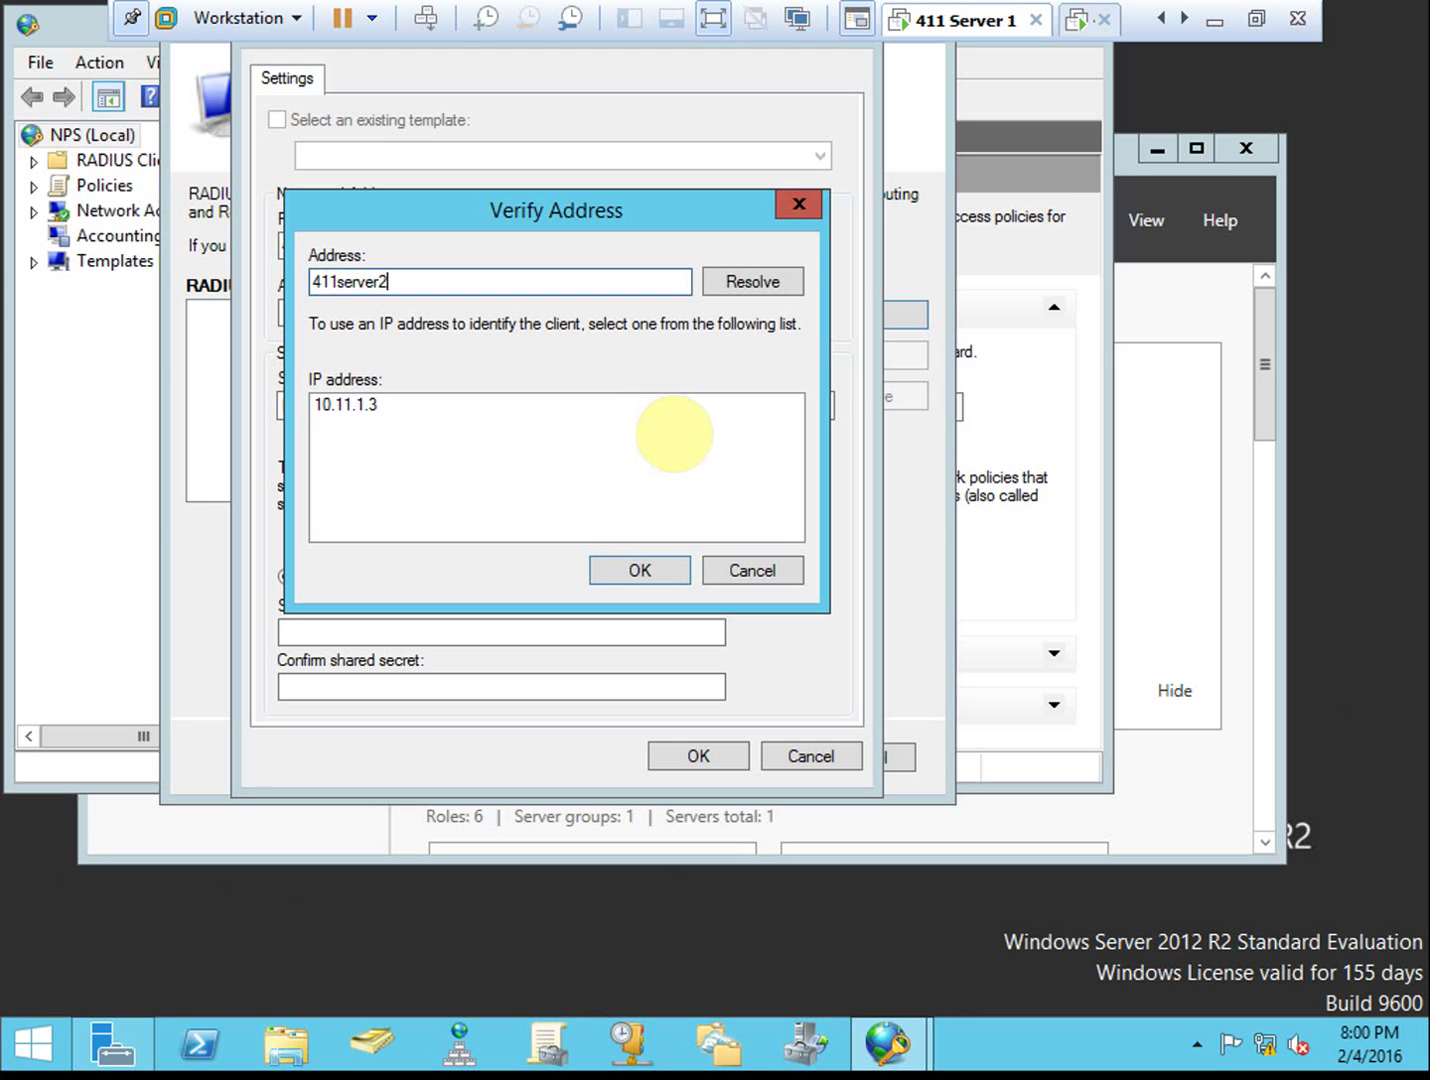
left_click(749, 288)
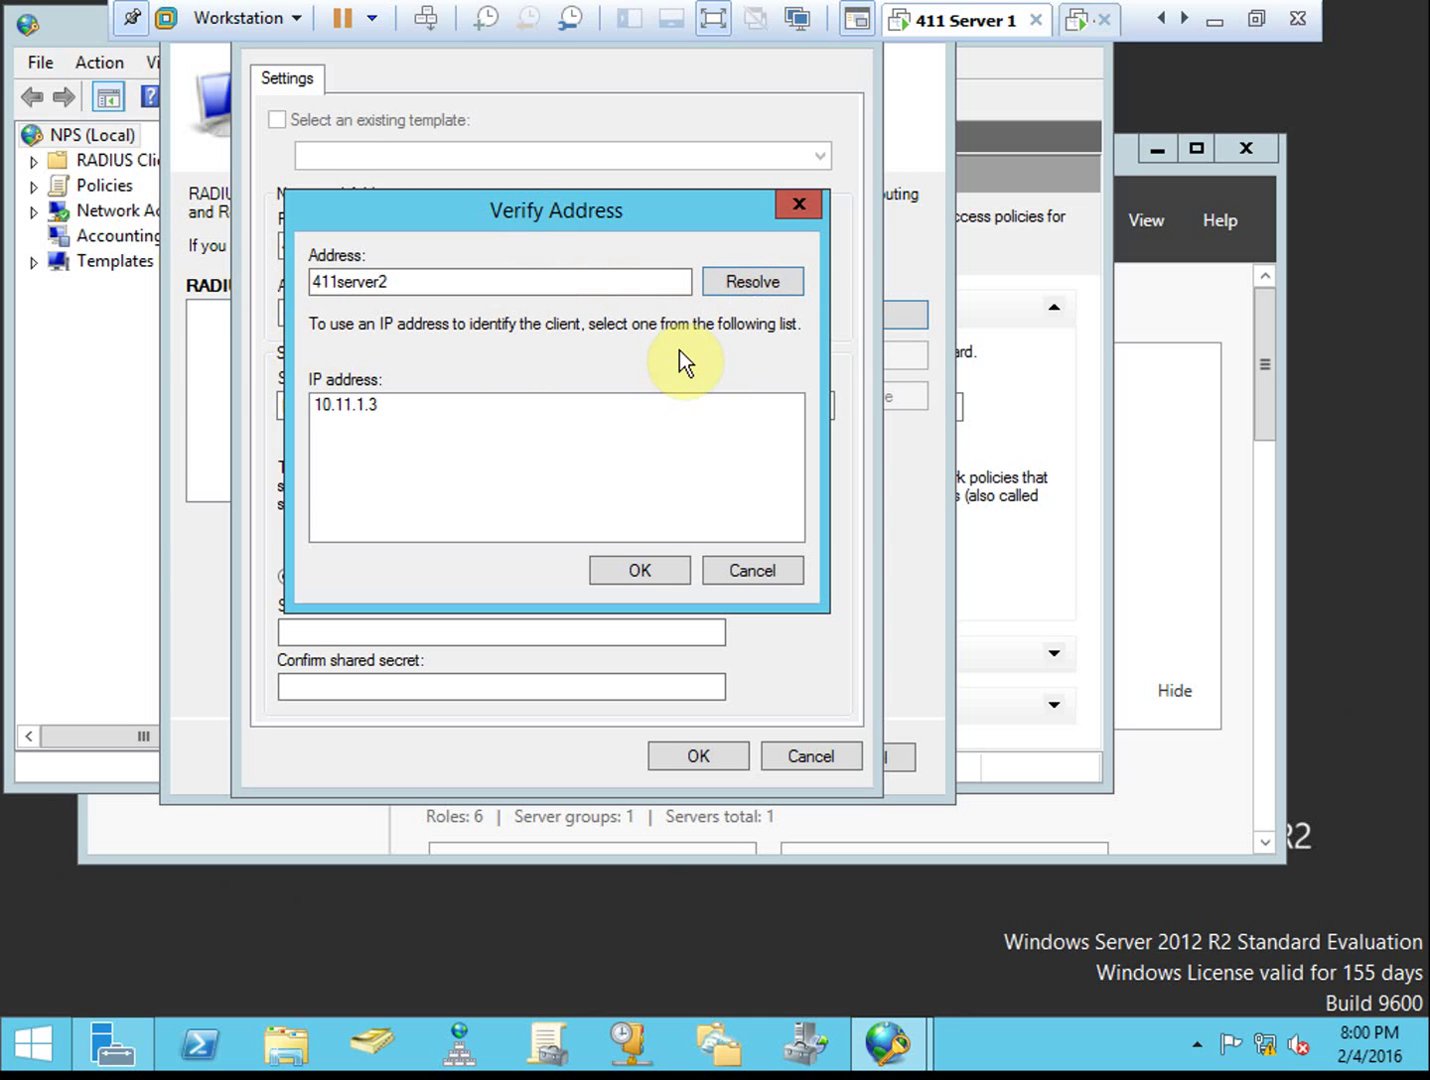
double_click(485, 284)
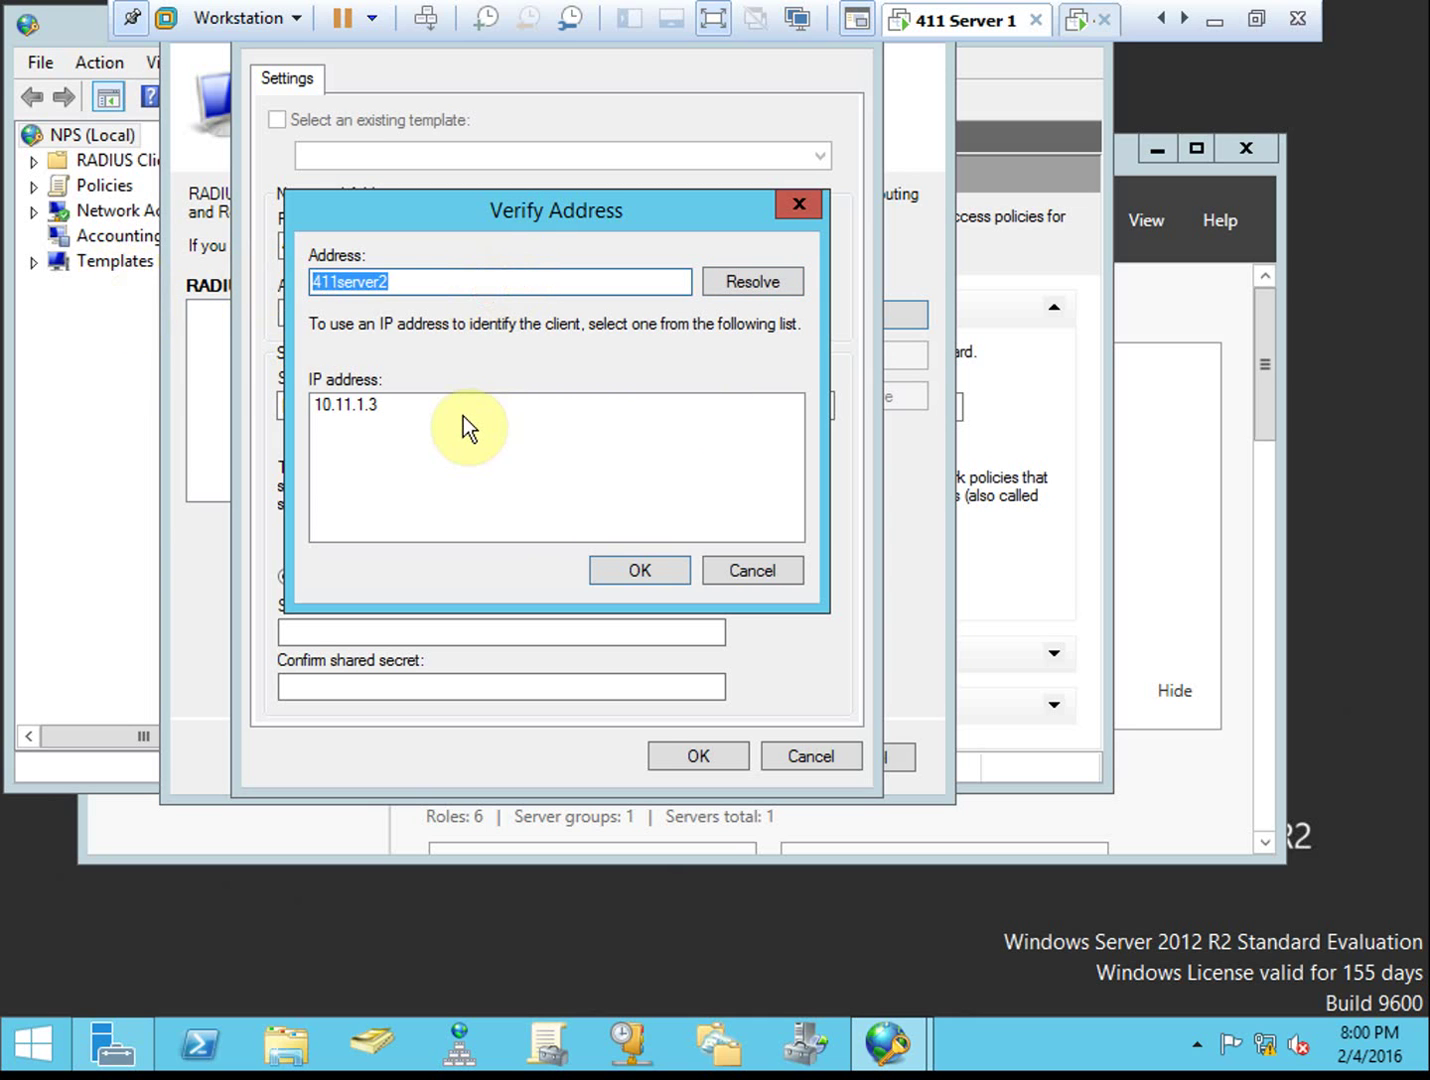
type("411")
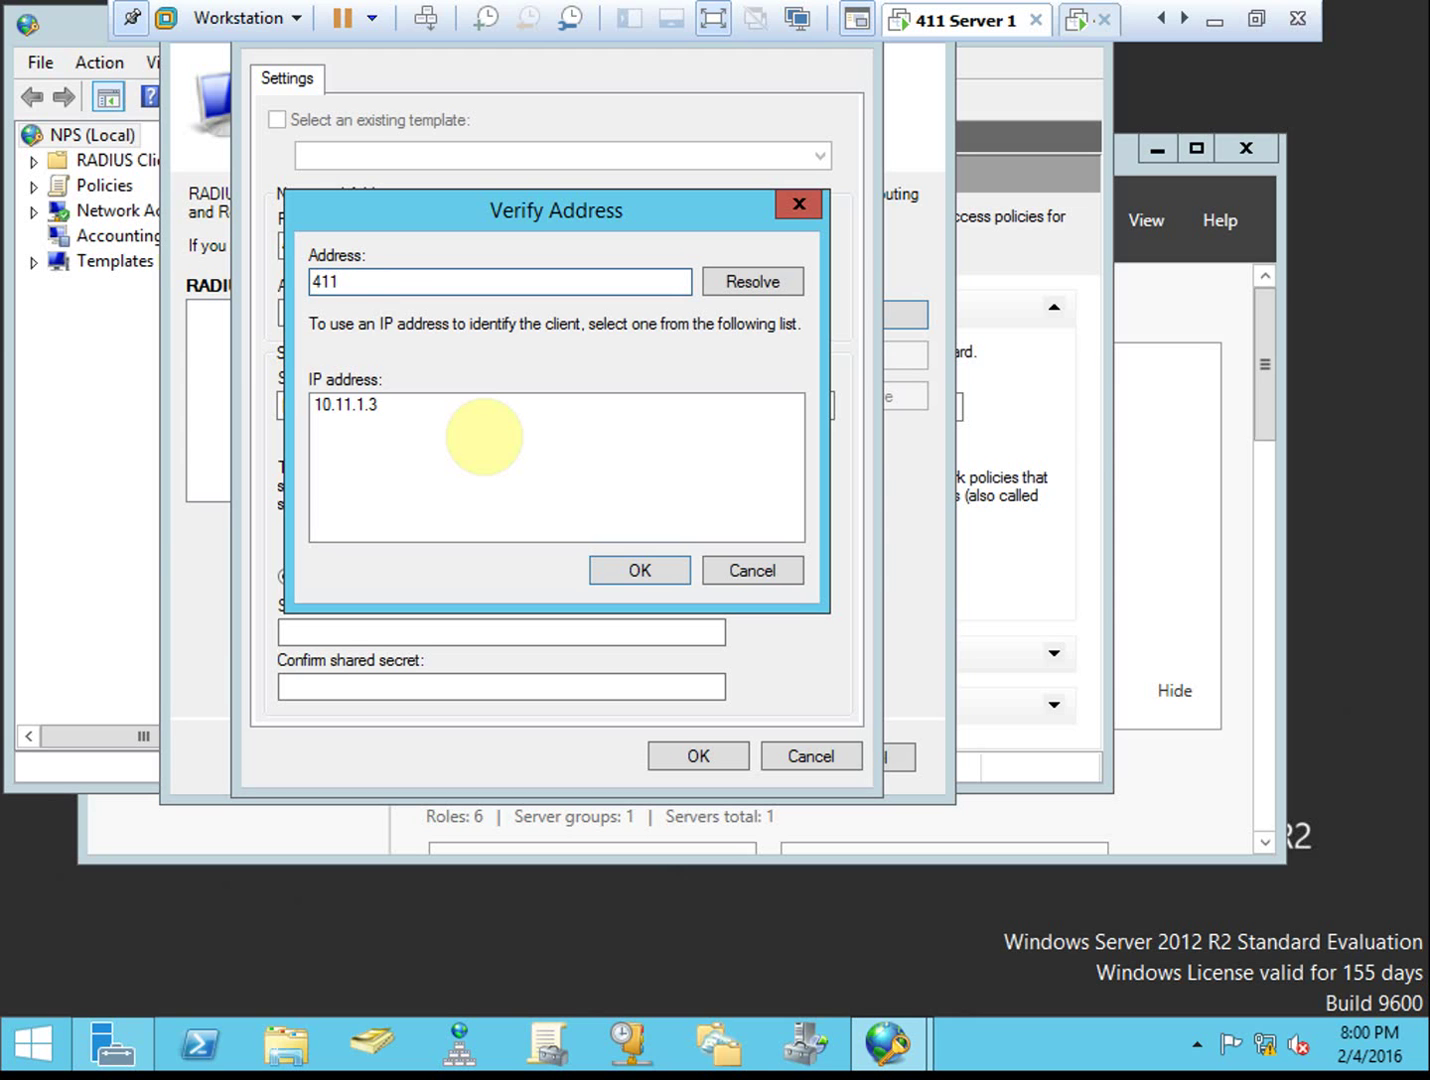
key("BackSpace")
key("BackSpace")
key("BackSpace")
type("10.11.1.3")
left_click(757, 284)
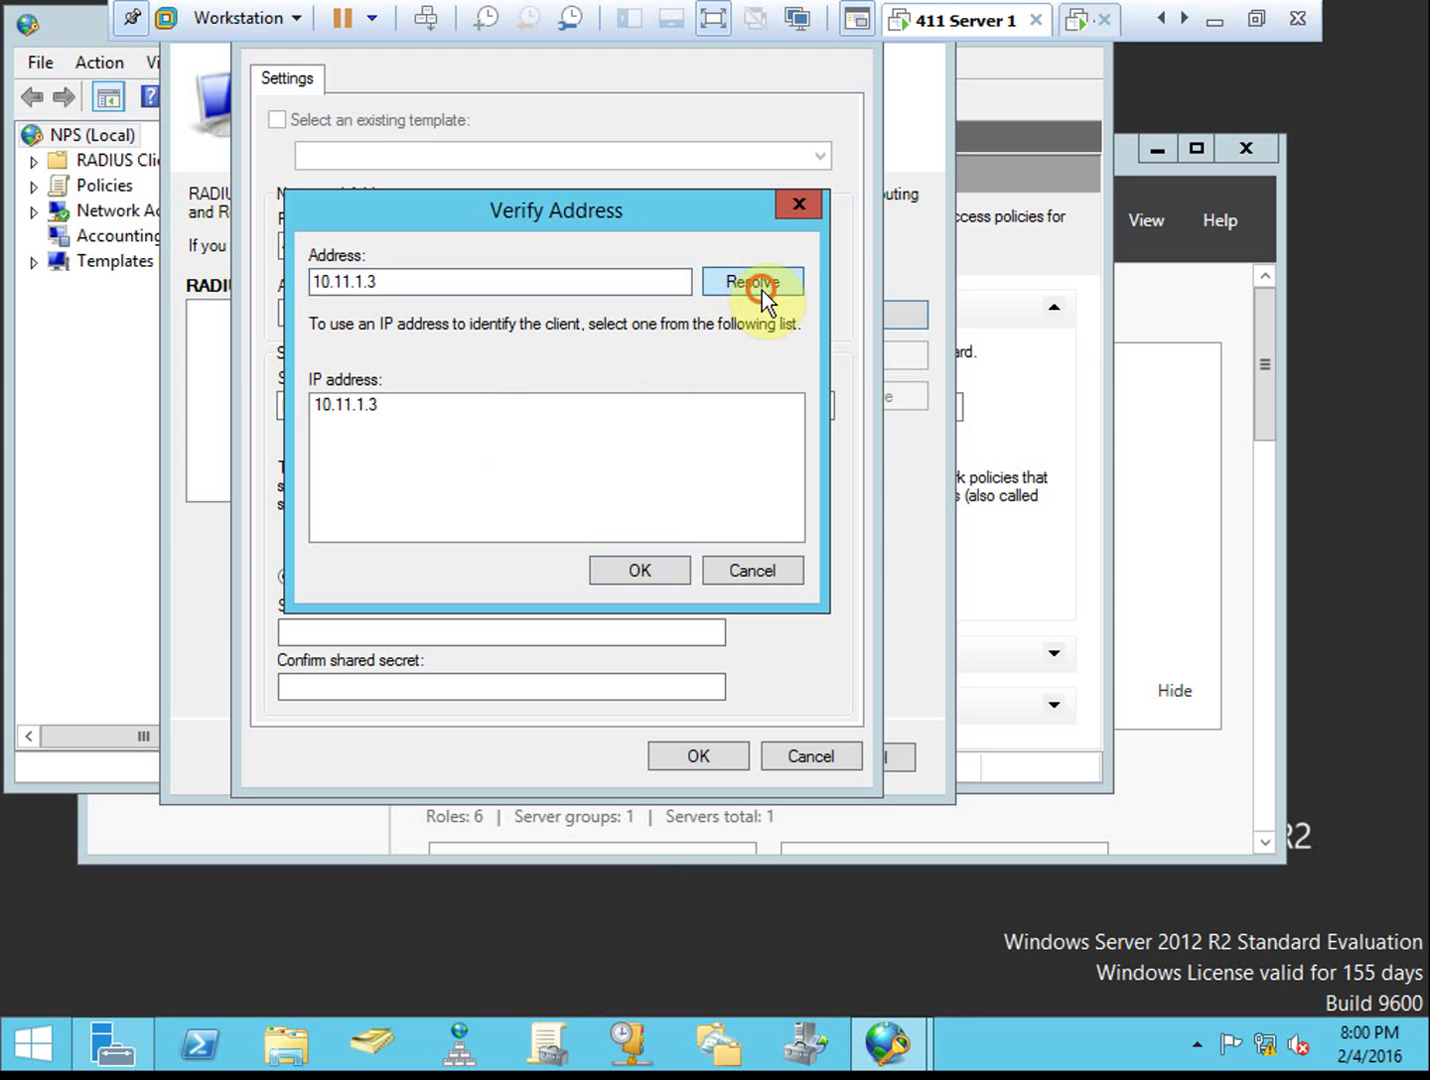
left_click(655, 568)
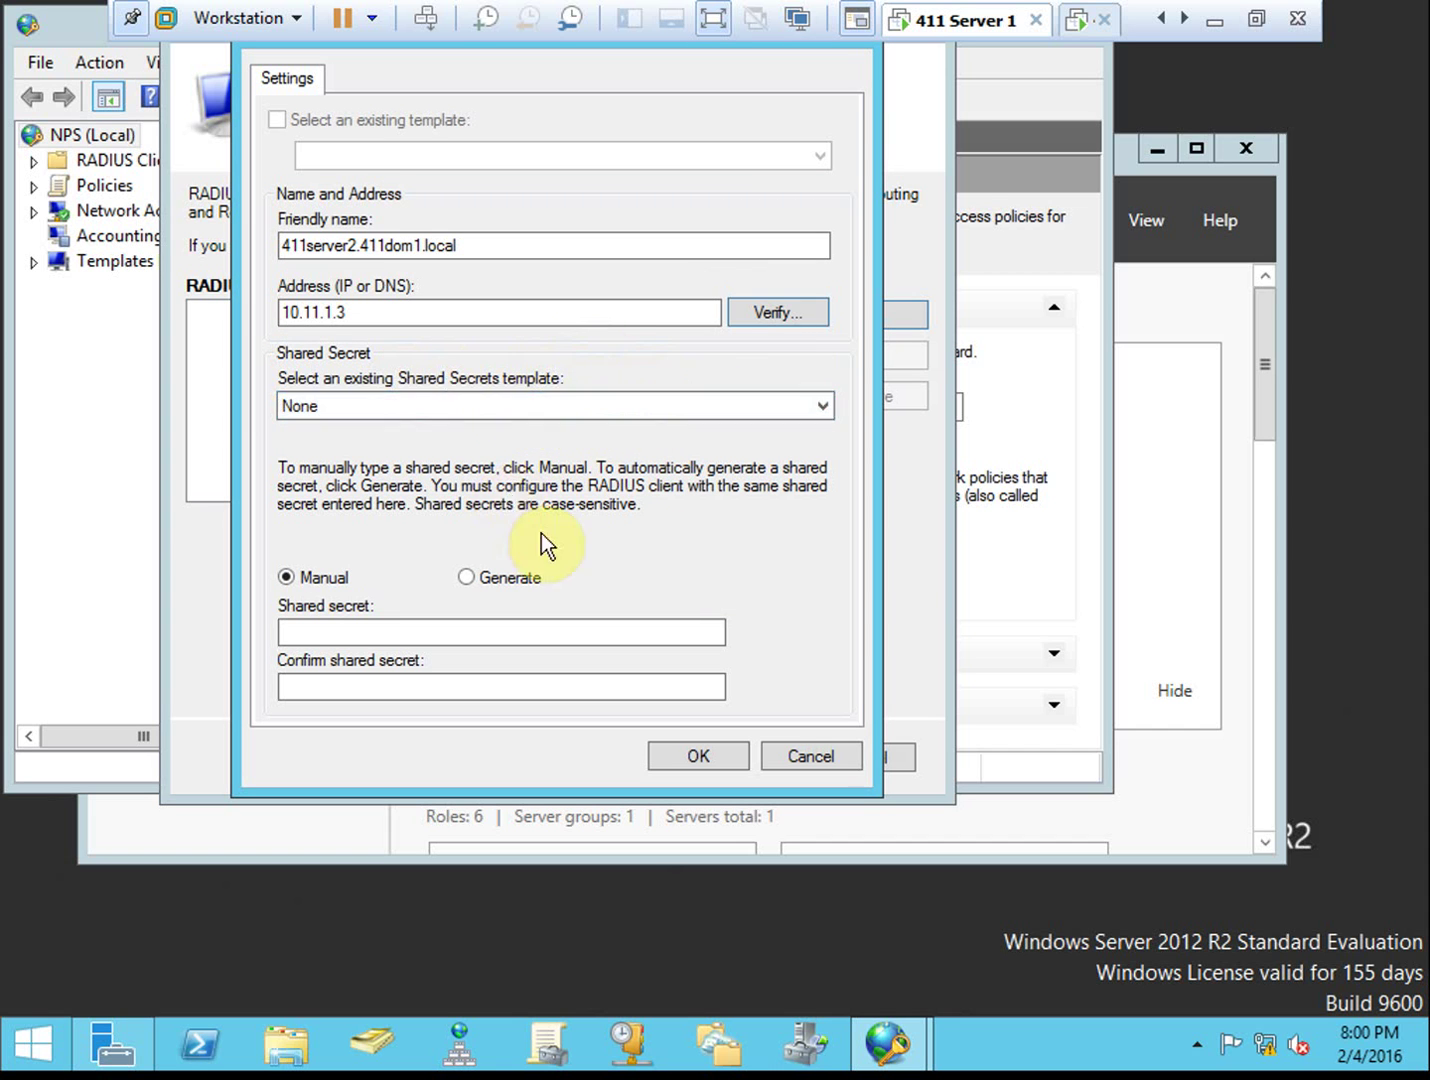
Enter and confirm the shared secret, then save RADIUS client 411server2.411dom1.local at 10.11.1.3
left_click(372, 632)
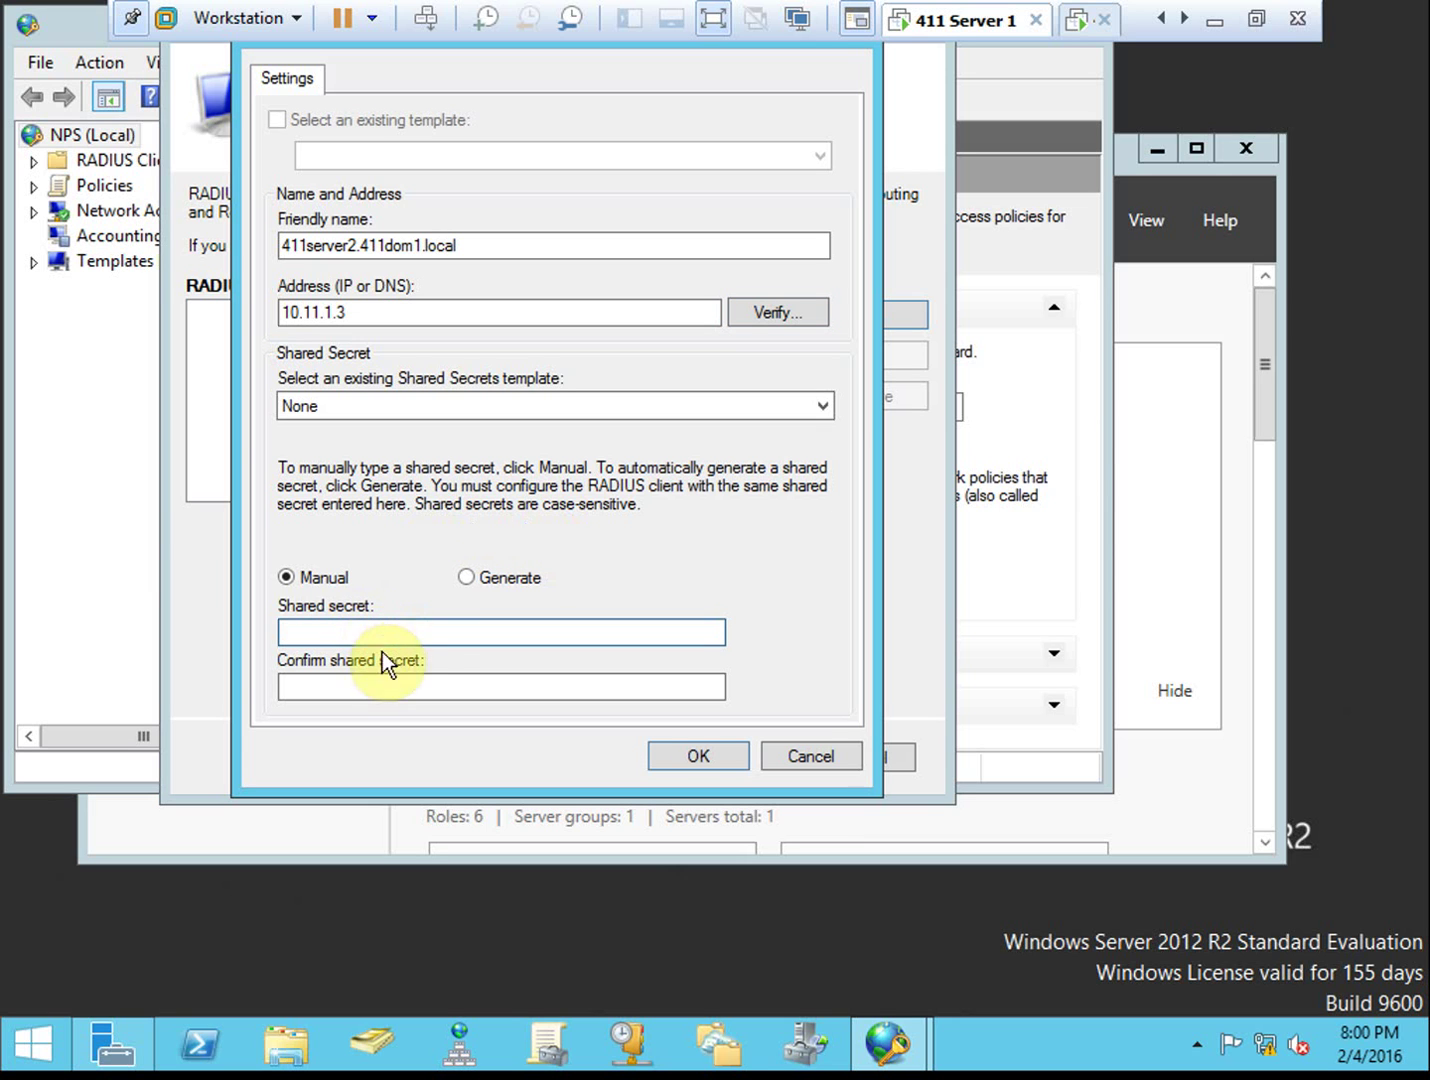
type("Pa$$w0rd")
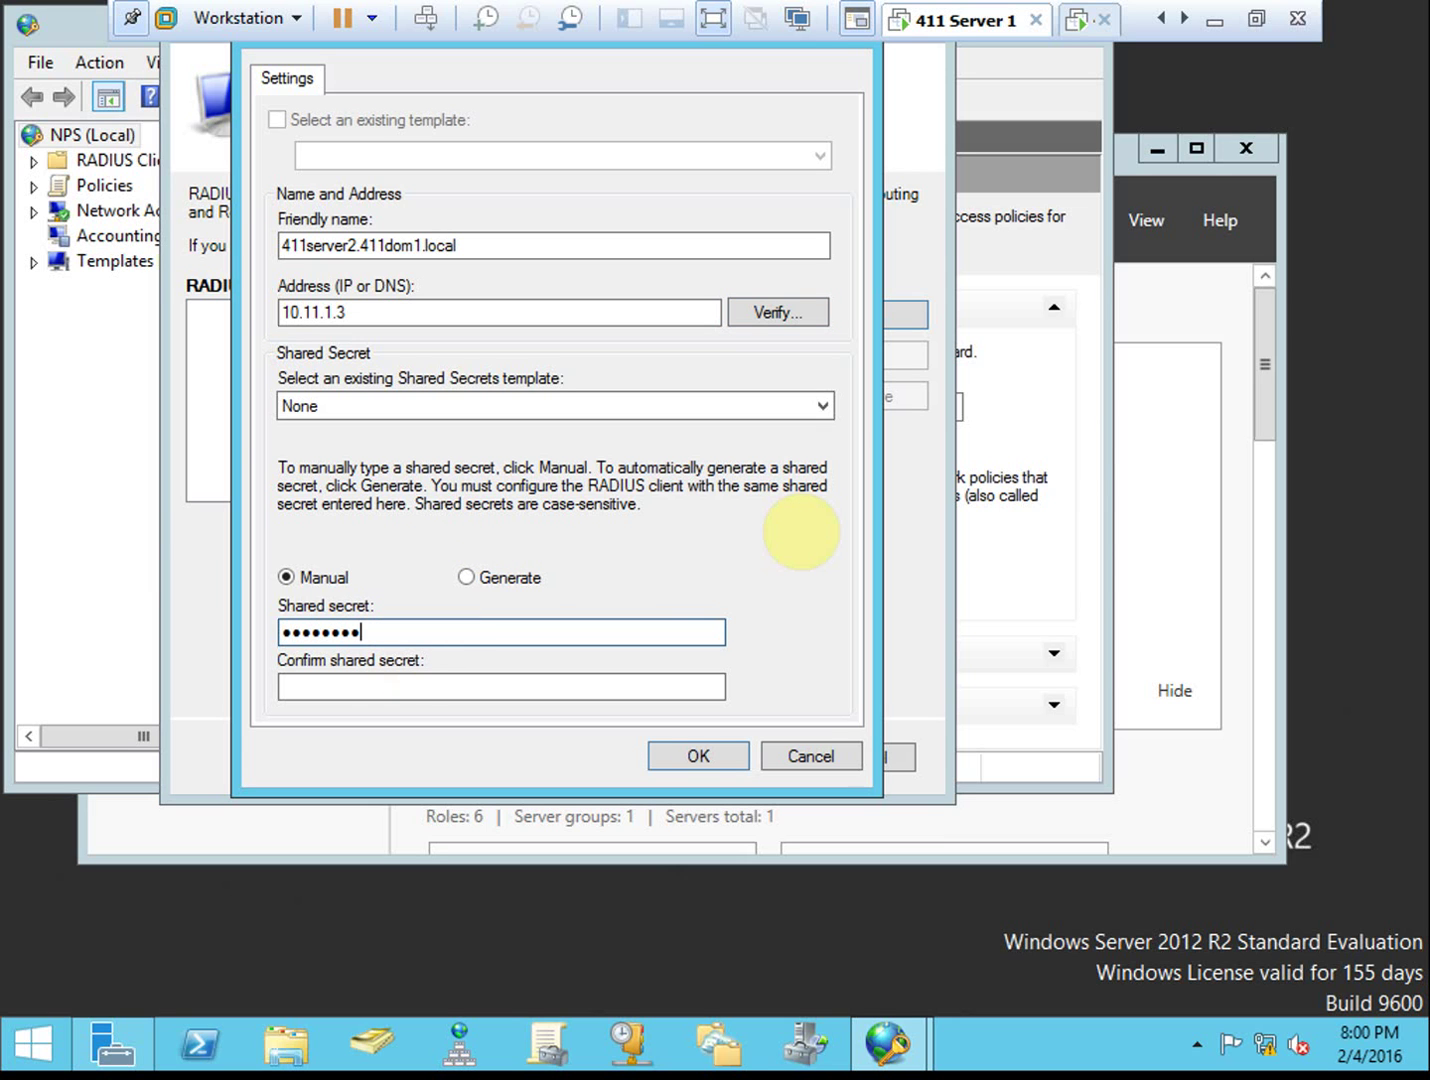
type("!")
key("Tab")
type("Pa$$w0rd!")
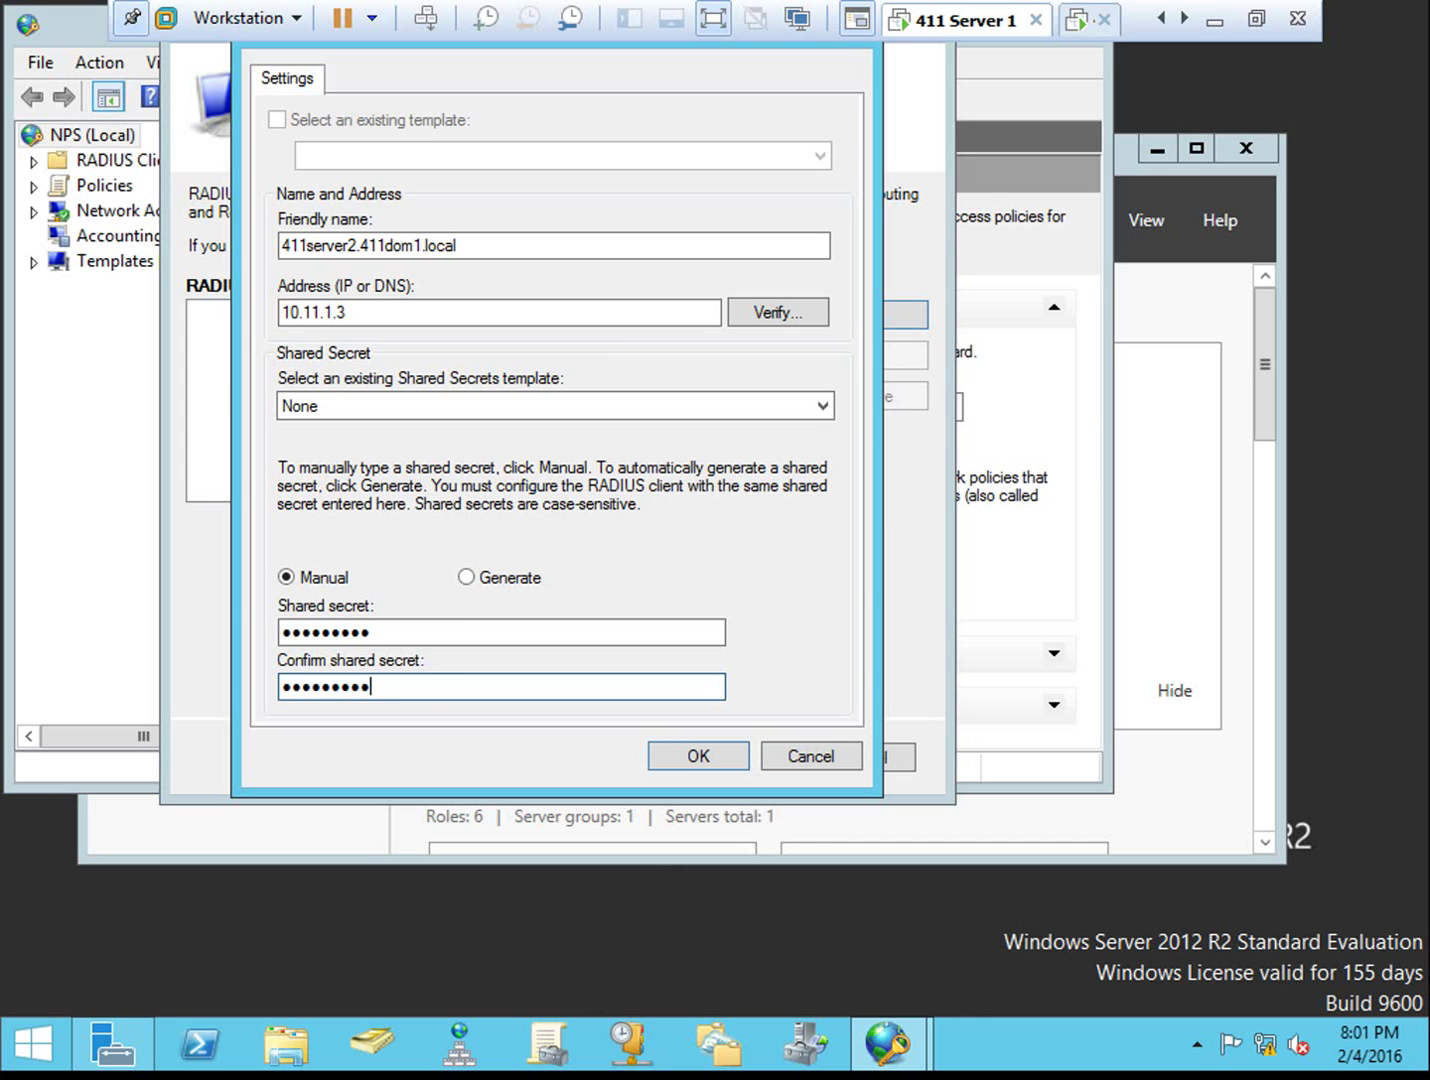
left_click(701, 753)
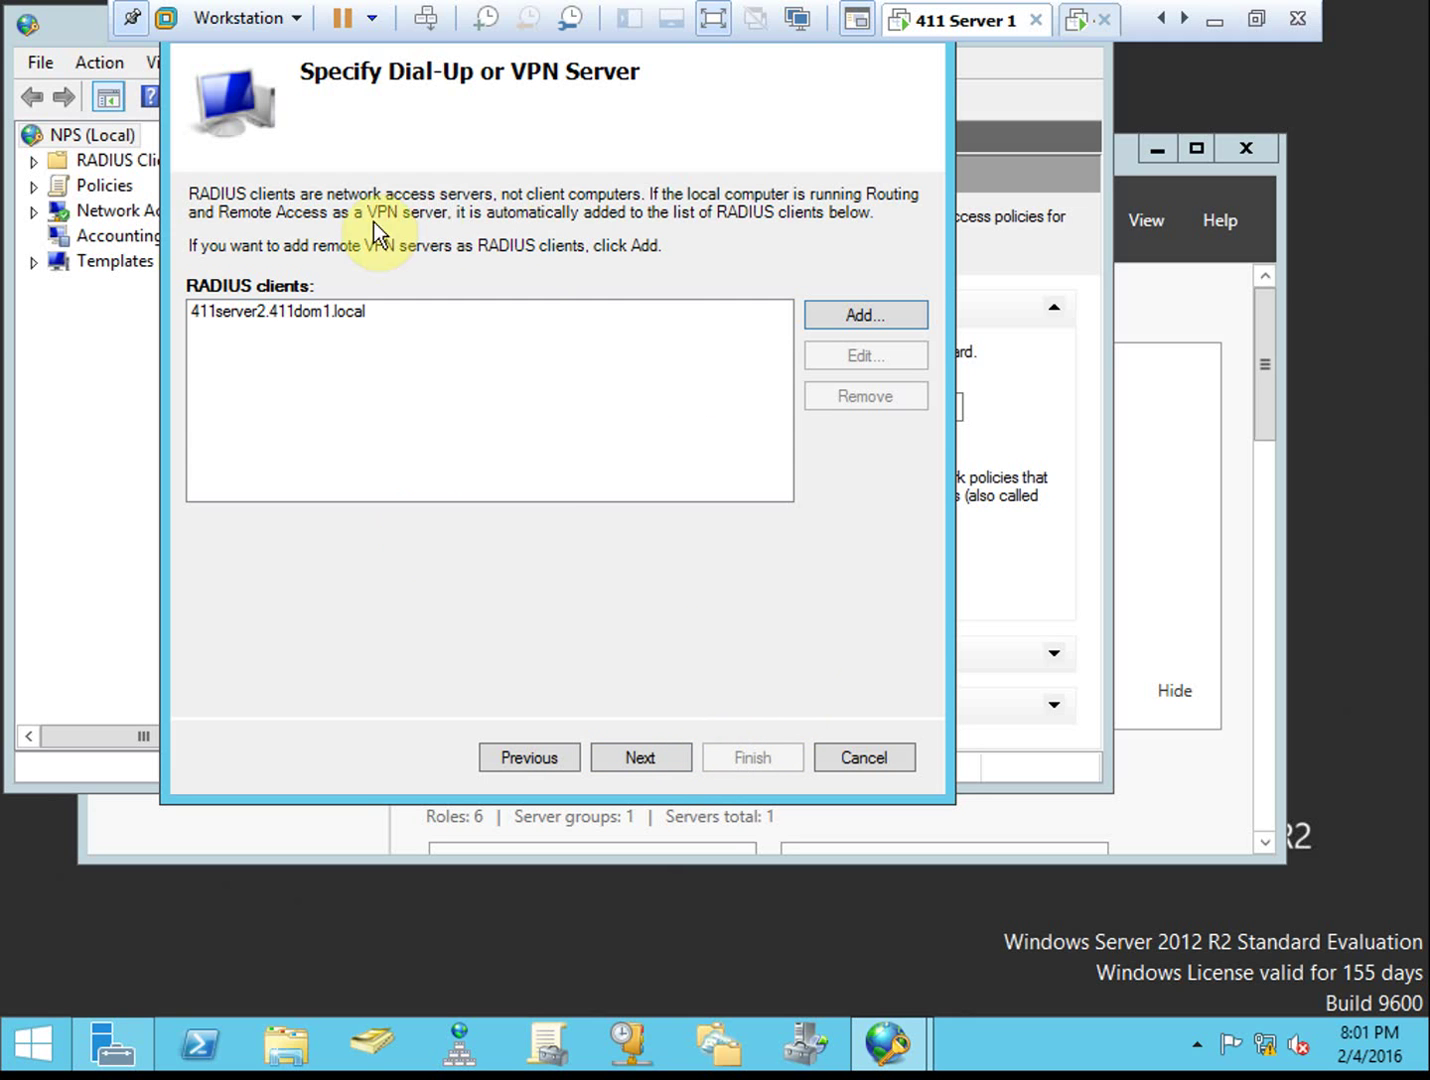
Advance the VPN wizard past authentication methods, keeping MS-CHAPv2, to the Specify User Groups page
left_click(671, 758)
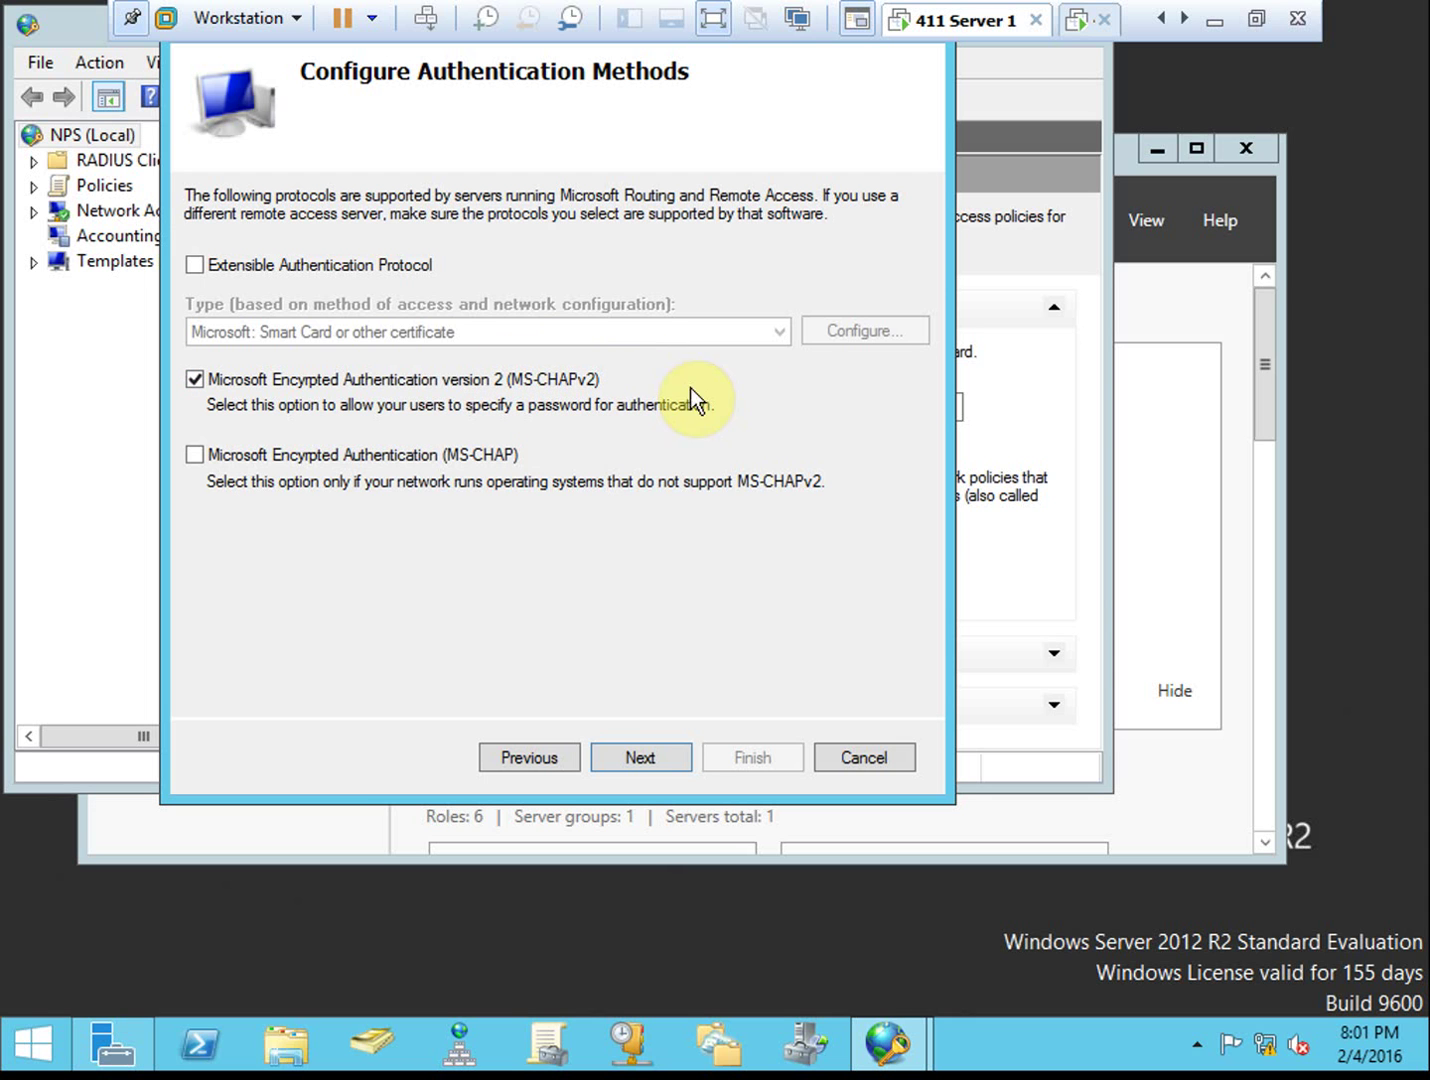
left_click(654, 758)
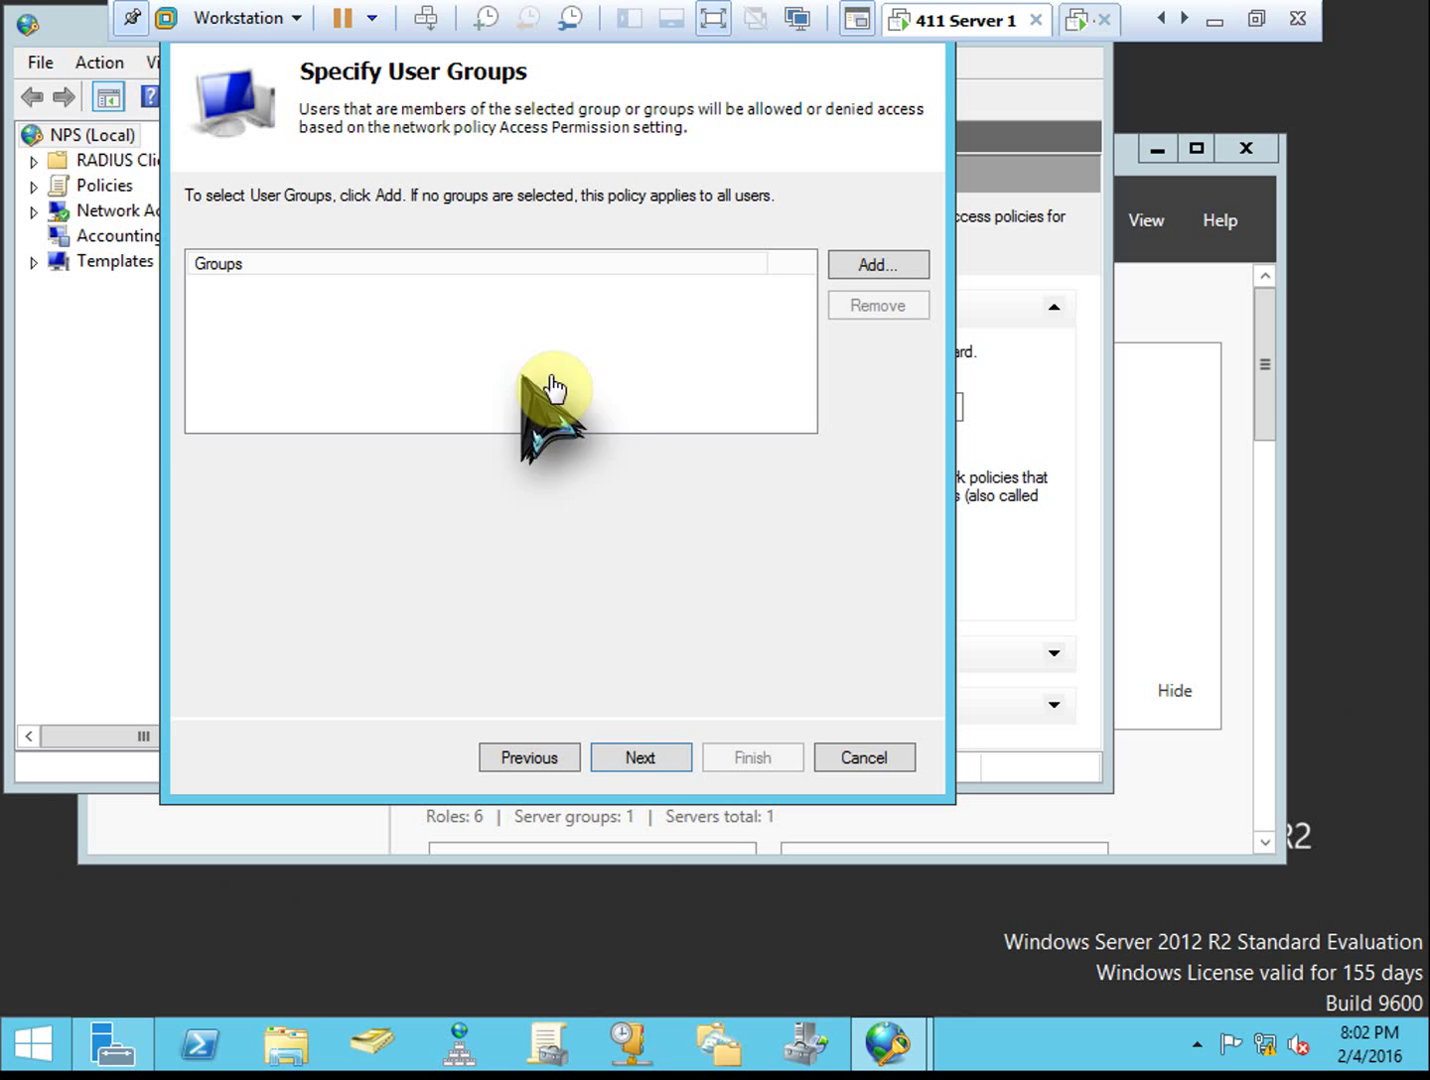
Skip user groups and IP filters, and allow Basic, Strong and Strongest MPPE encryption
left_click(657, 757)
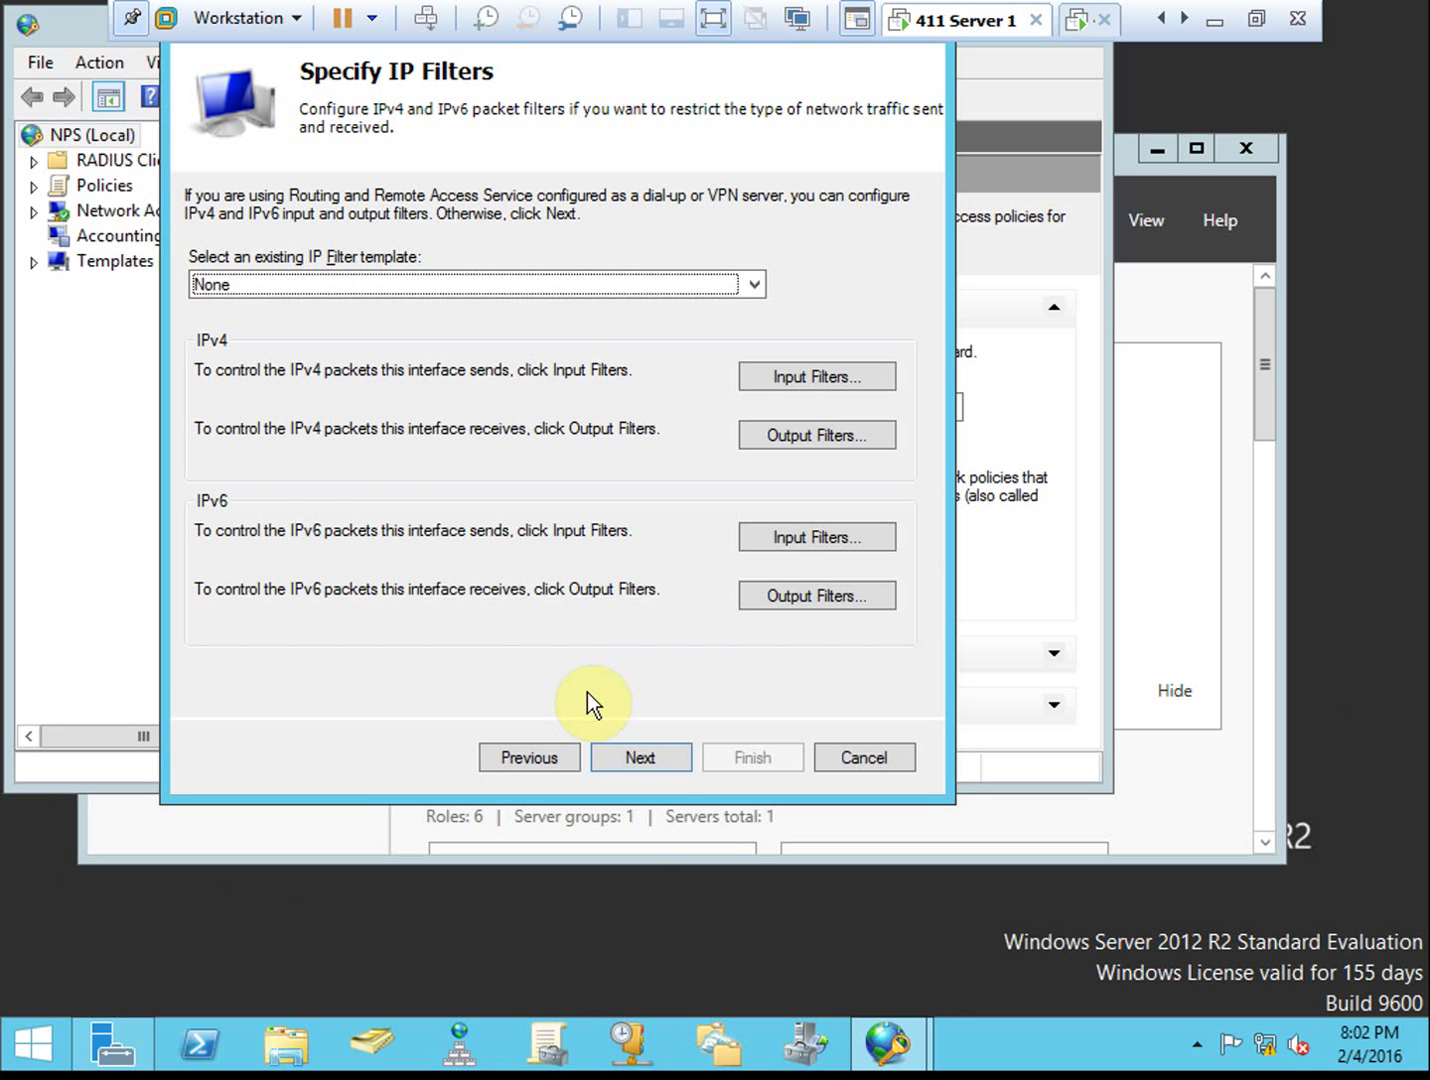
left_click(661, 757)
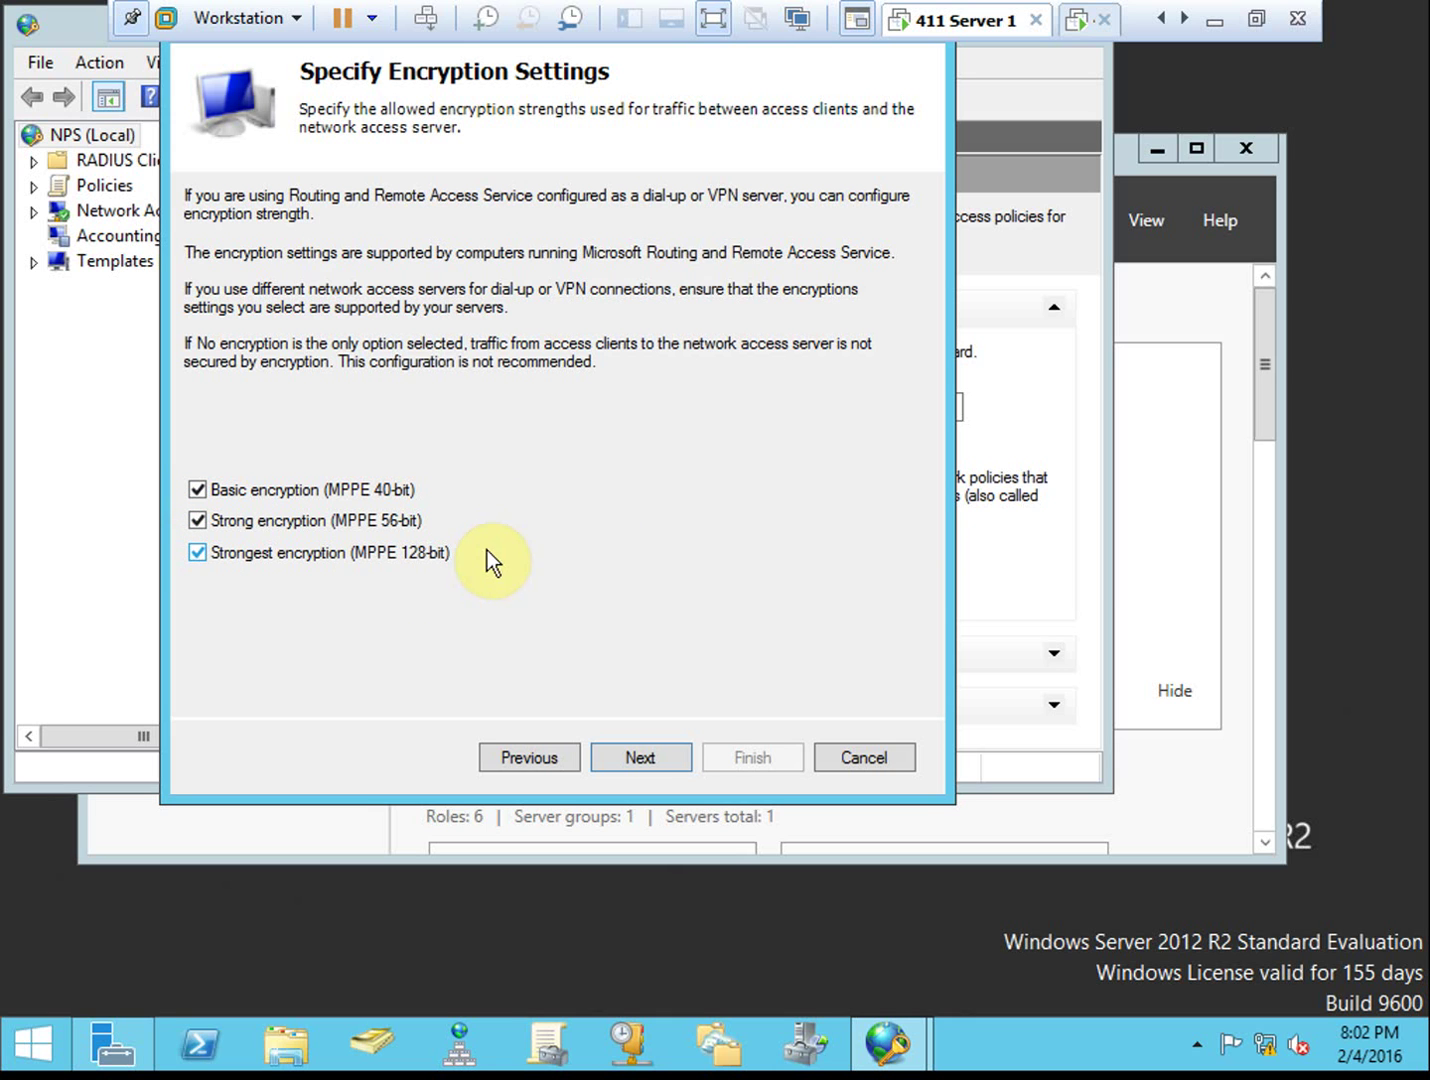
left_click(205, 490)
left_click(397, 491)
left_click(367, 521)
left_click(612, 758)
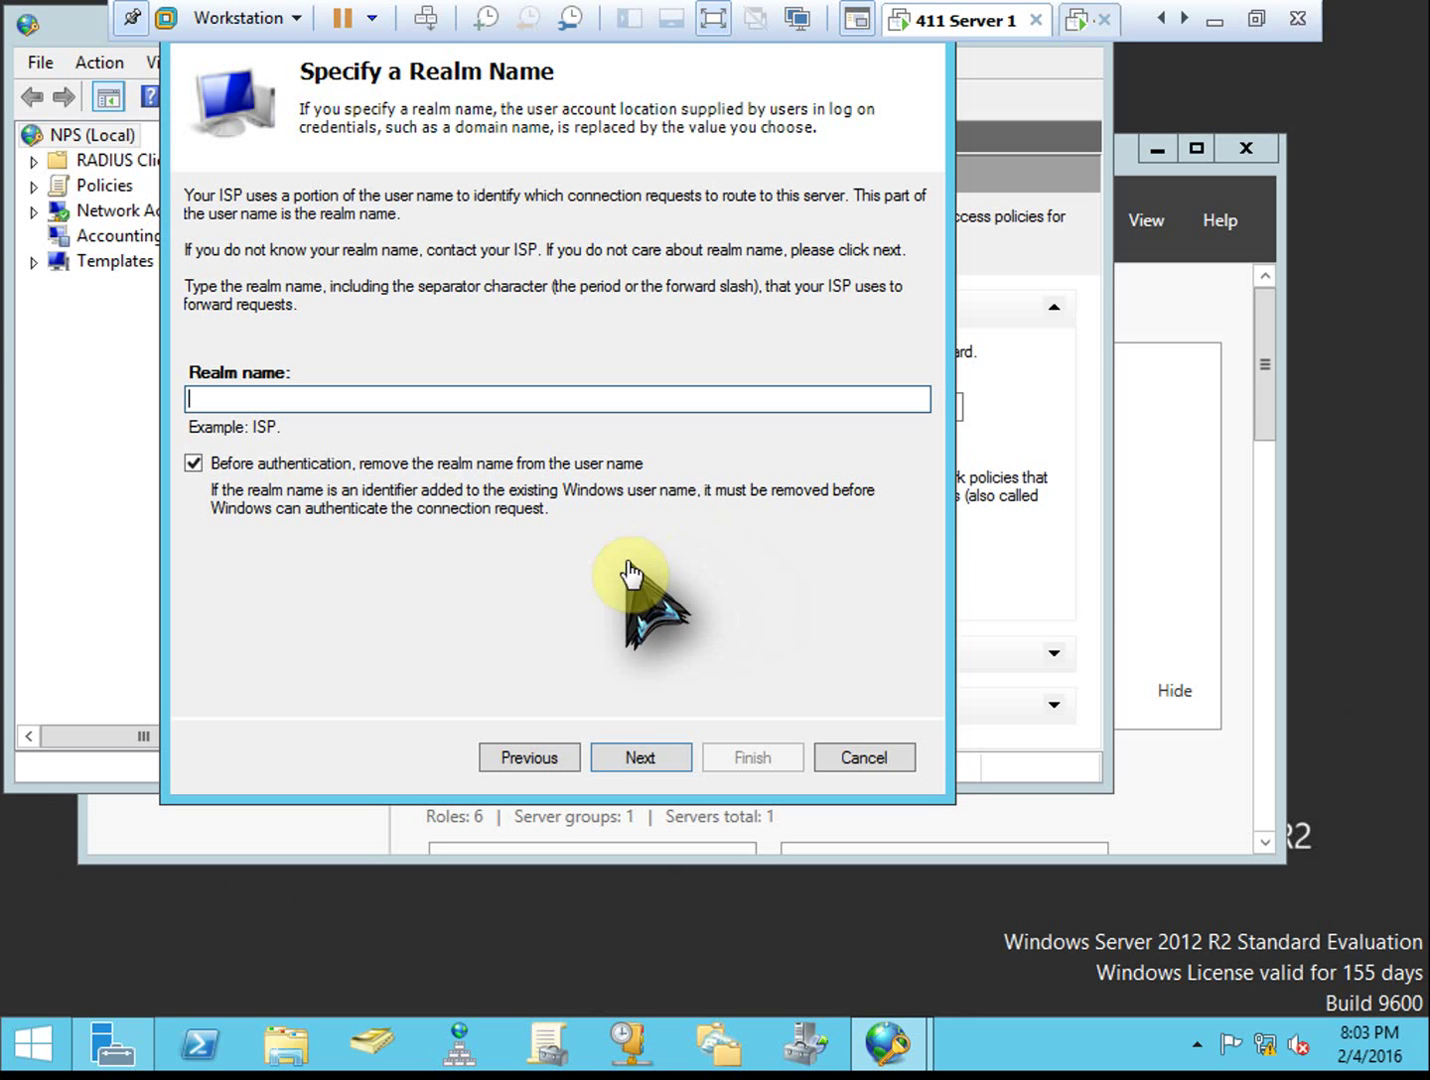
Leave the realm name blank and finish the wizard, creating the VPN Connections 2 policies
left_click(658, 757)
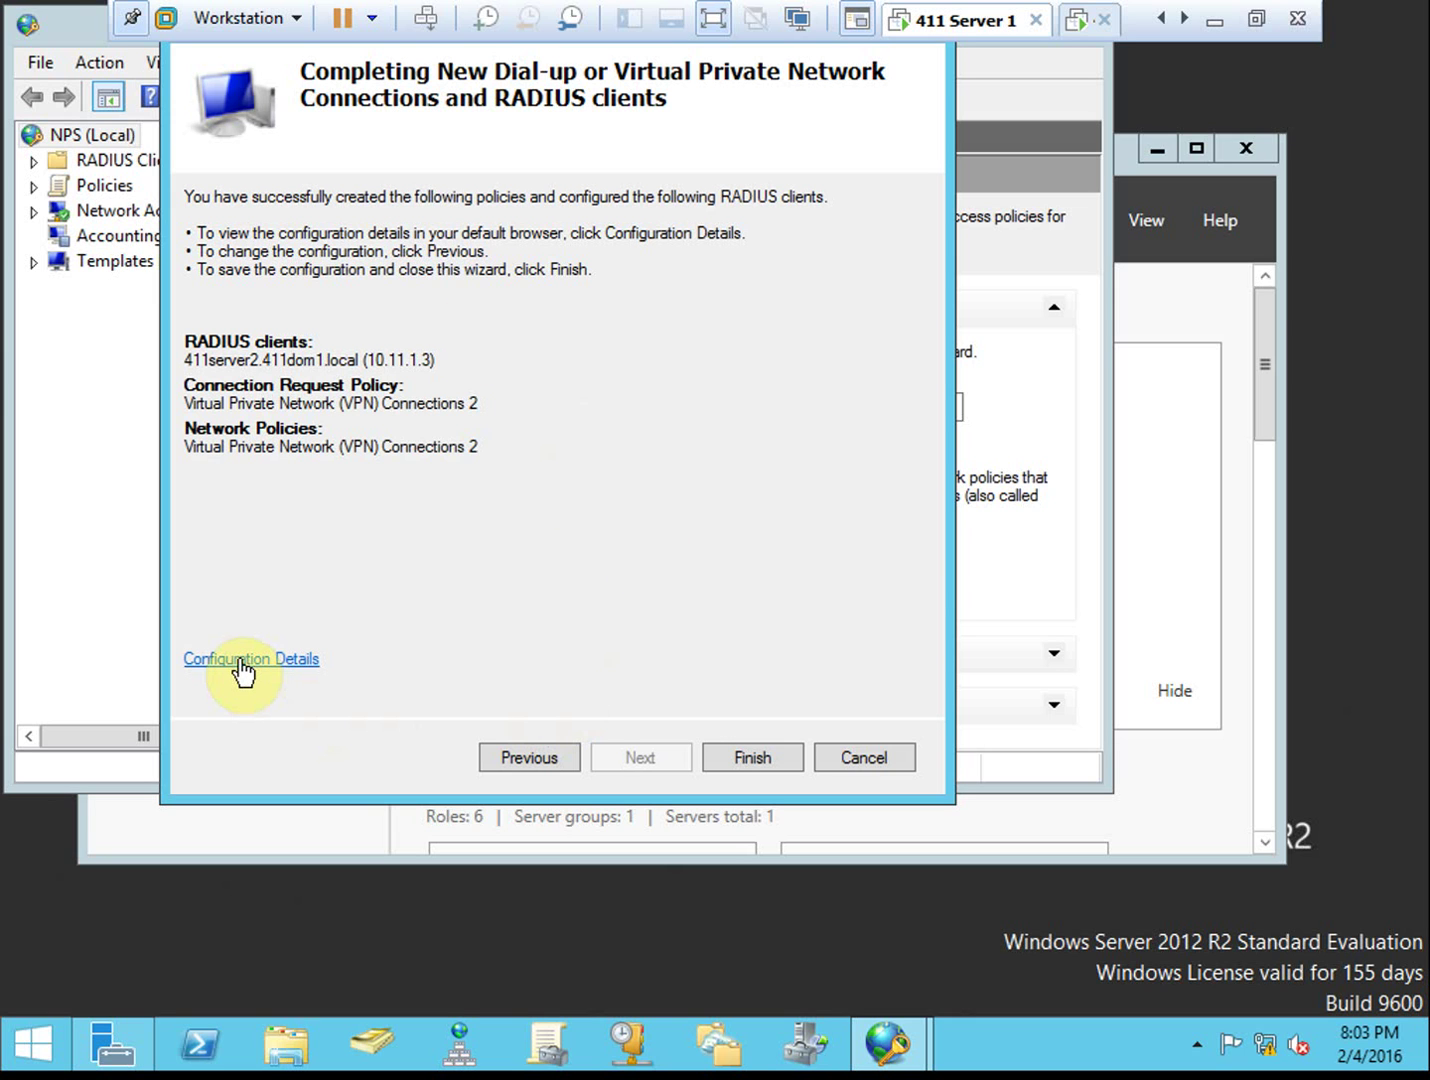
left_click(752, 758)
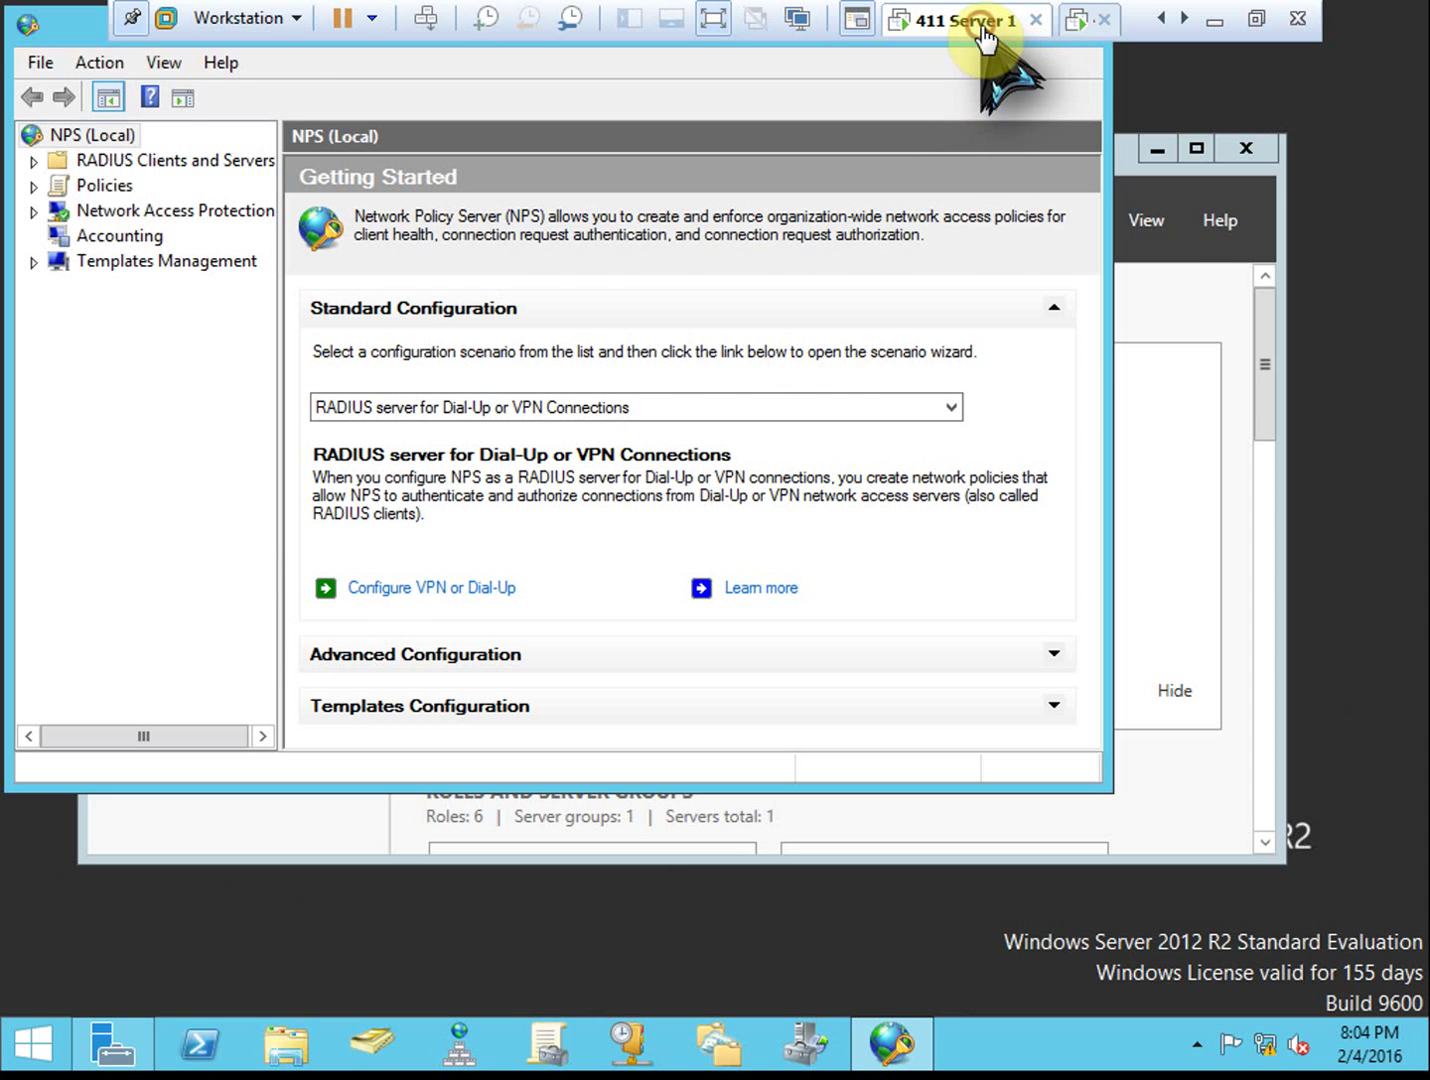
Switch to Server 2's virtual machine and restore the Routing and Remote Access window
left_click(1079, 31)
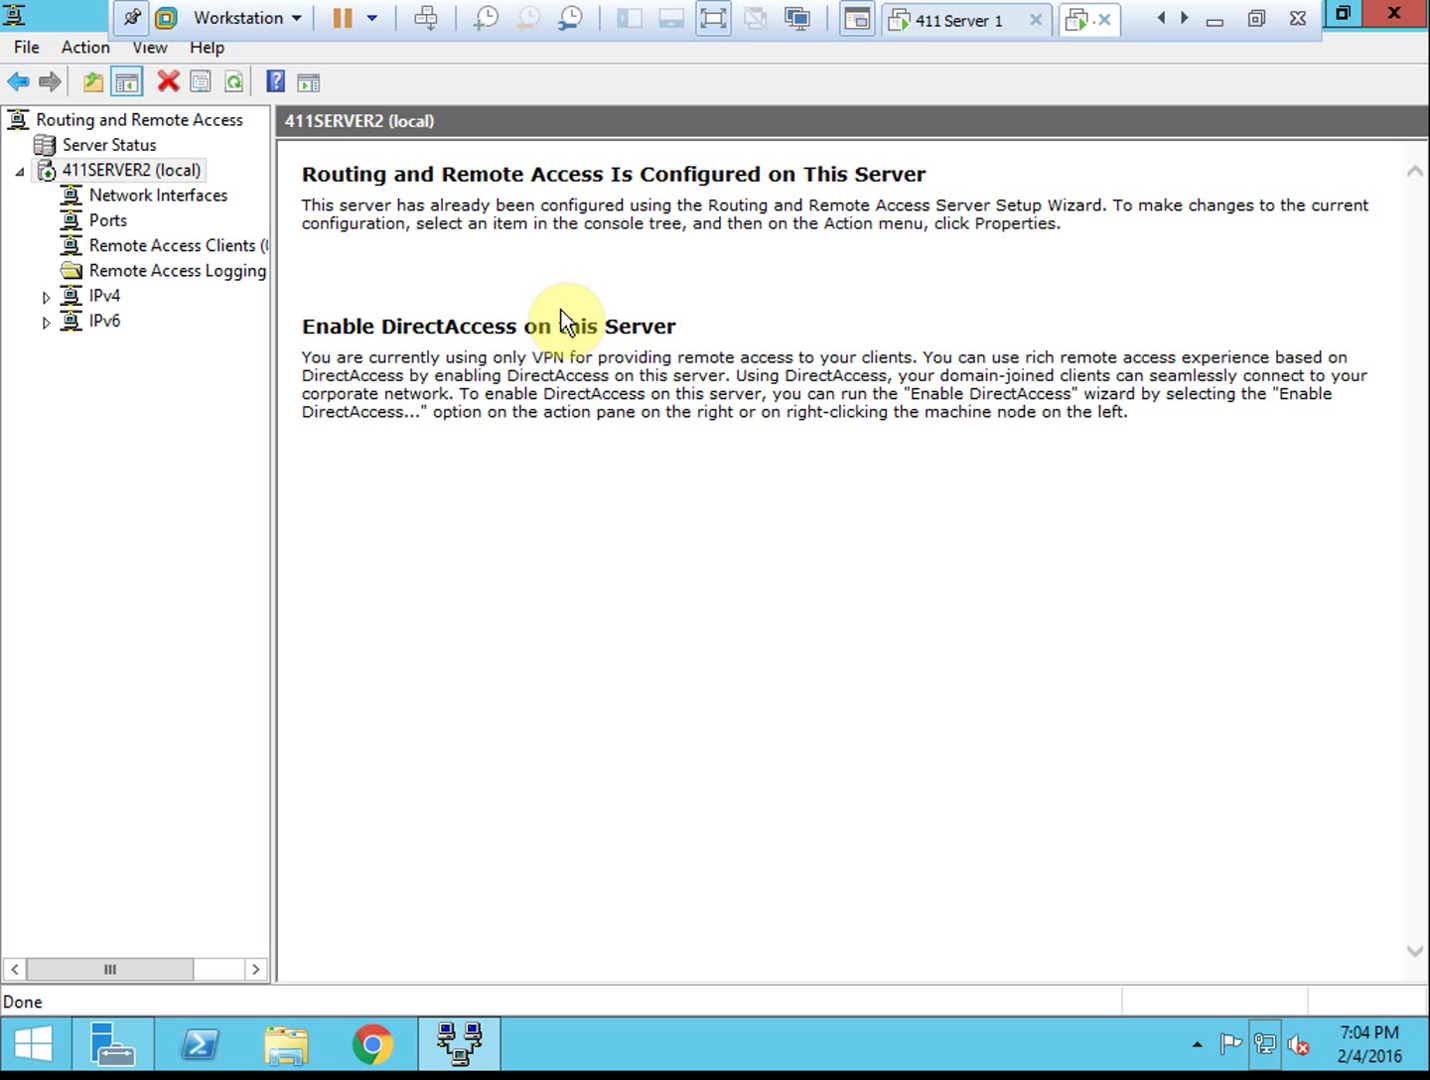
left_click_drag(54, 16, 181, 224)
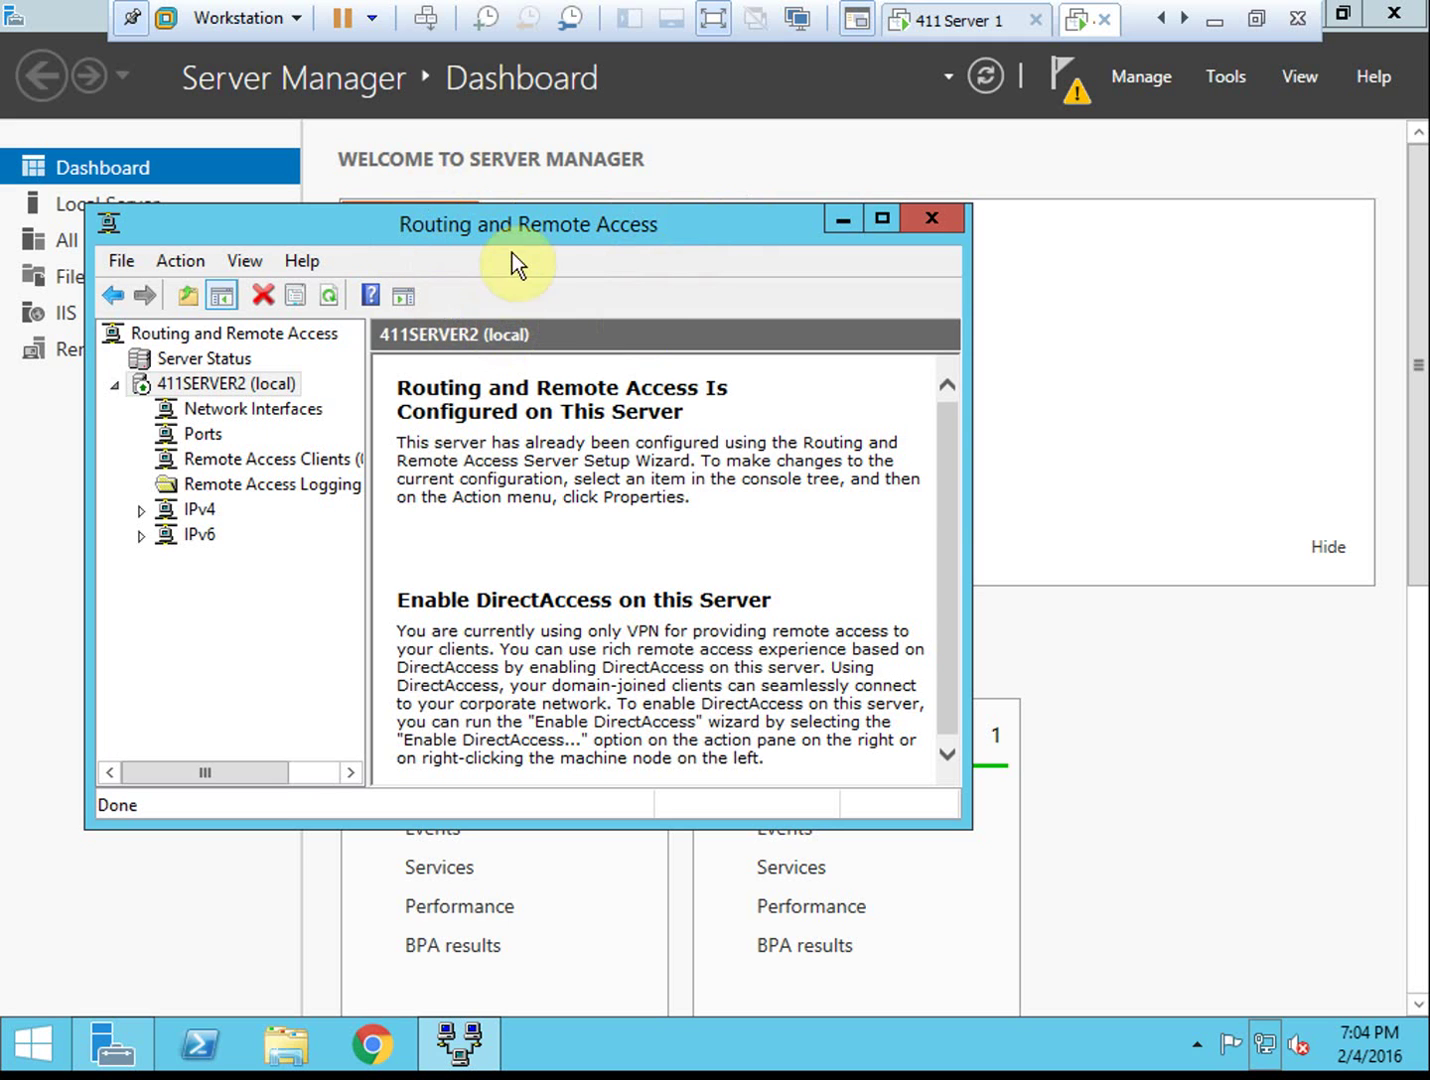
double_click(526, 225)
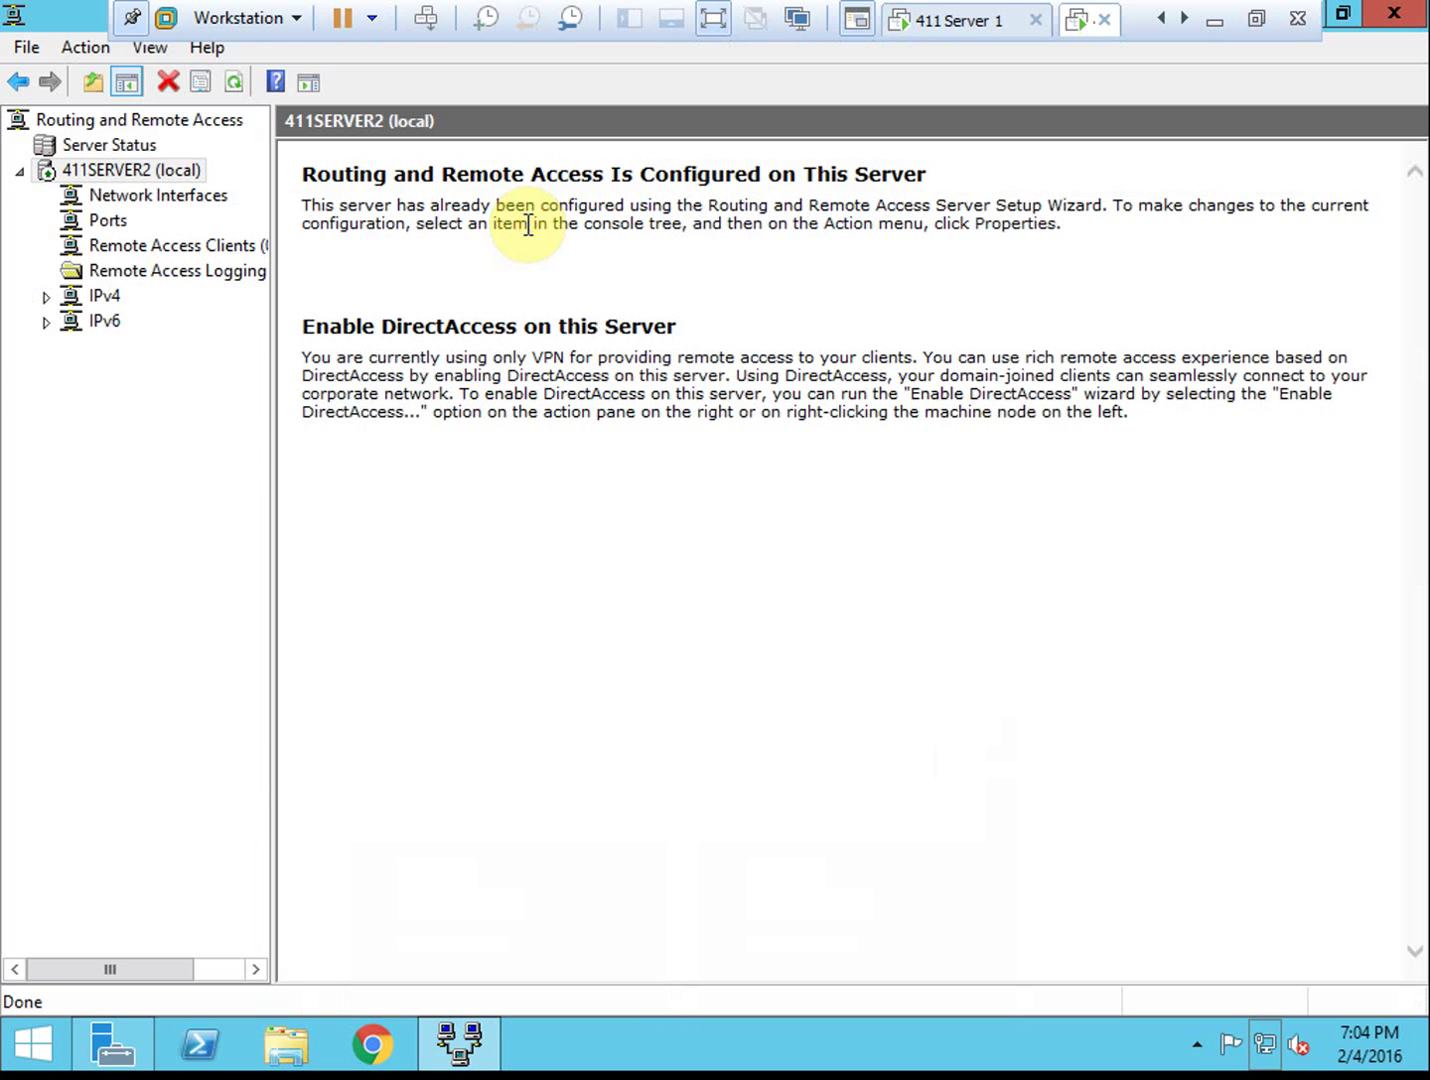
Set 411SERVER2's authentication provider to RADIUS Authentication and open its RADIUS server settings
right_click(156, 167)
left_click(323, 425)
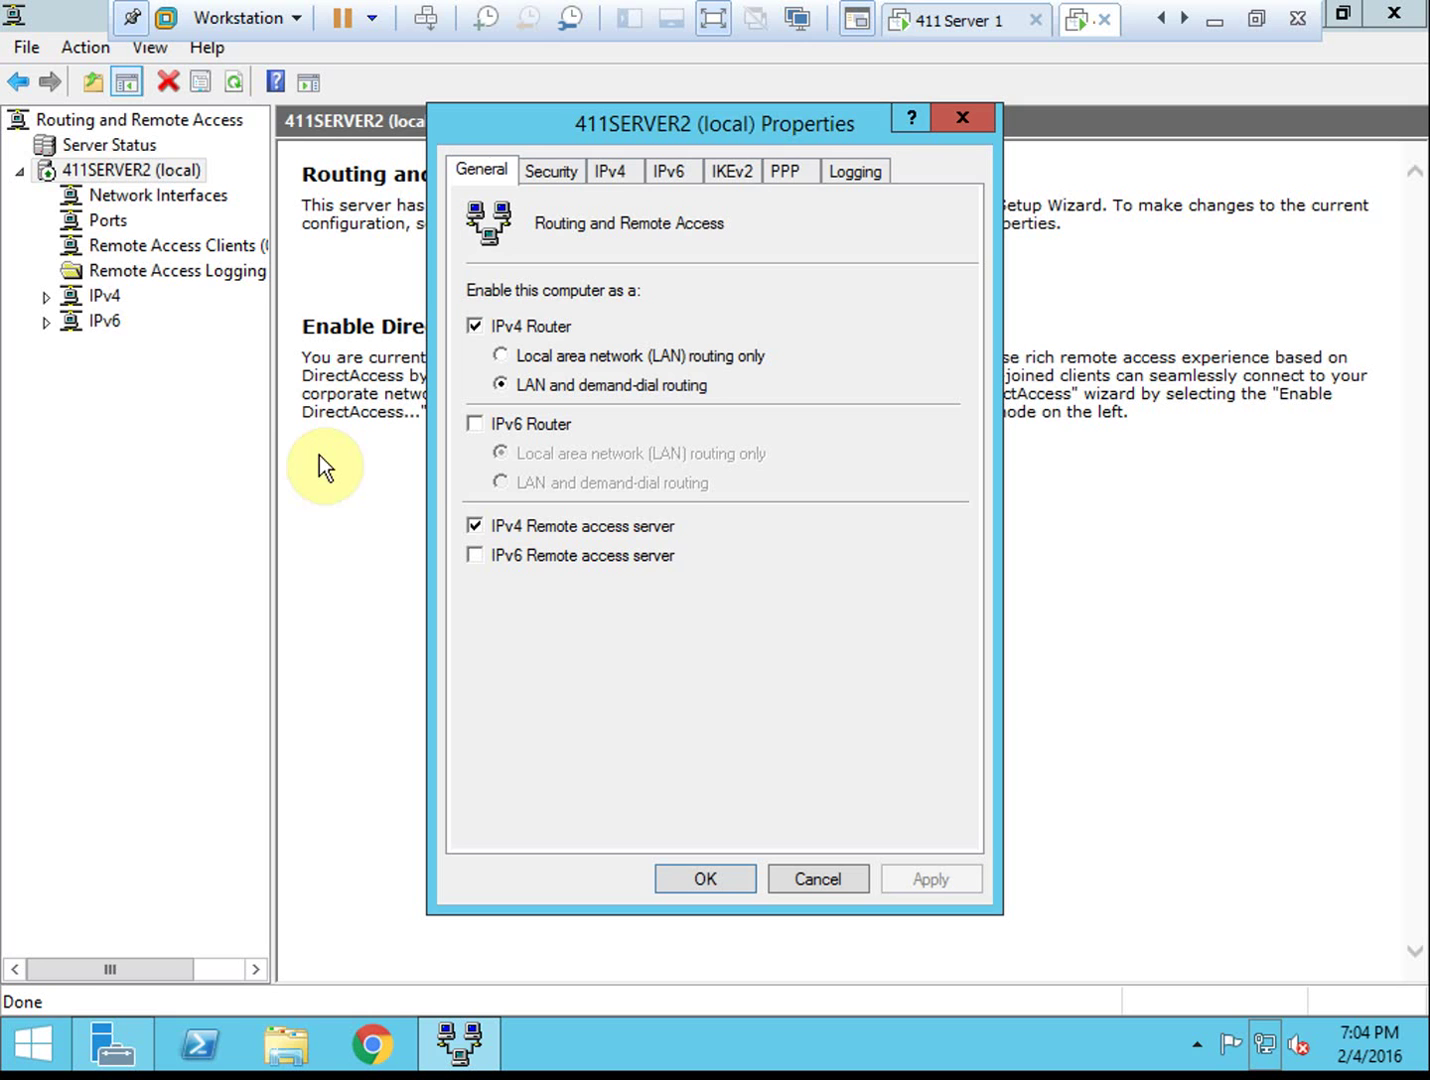
left_click(557, 170)
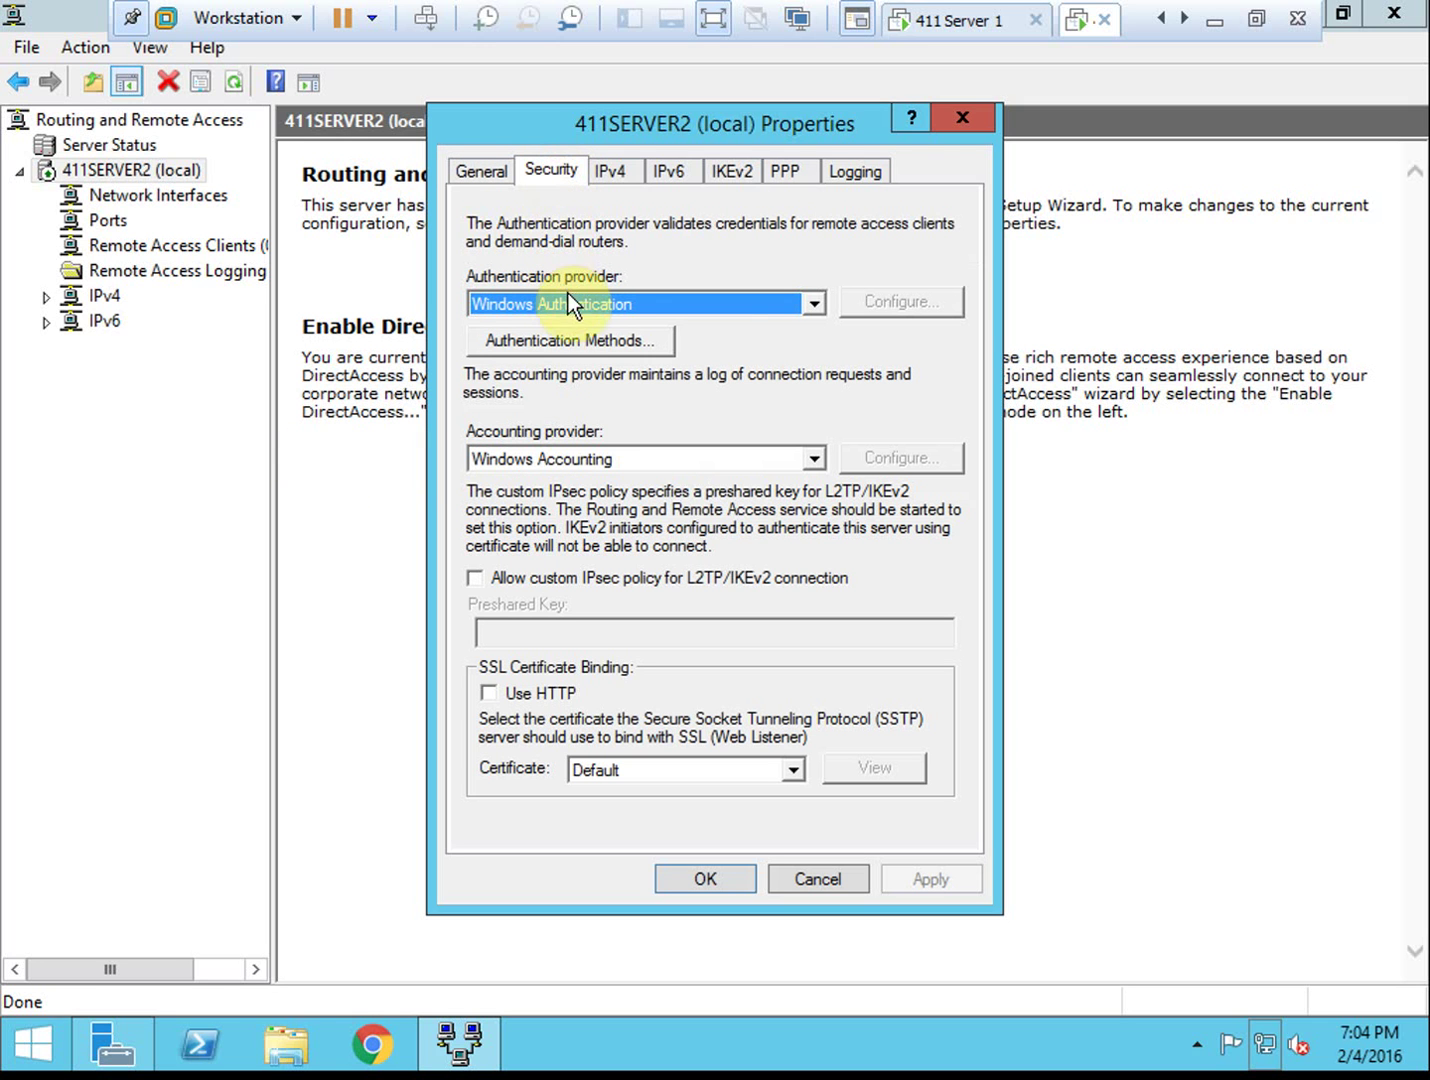
left_click(788, 308)
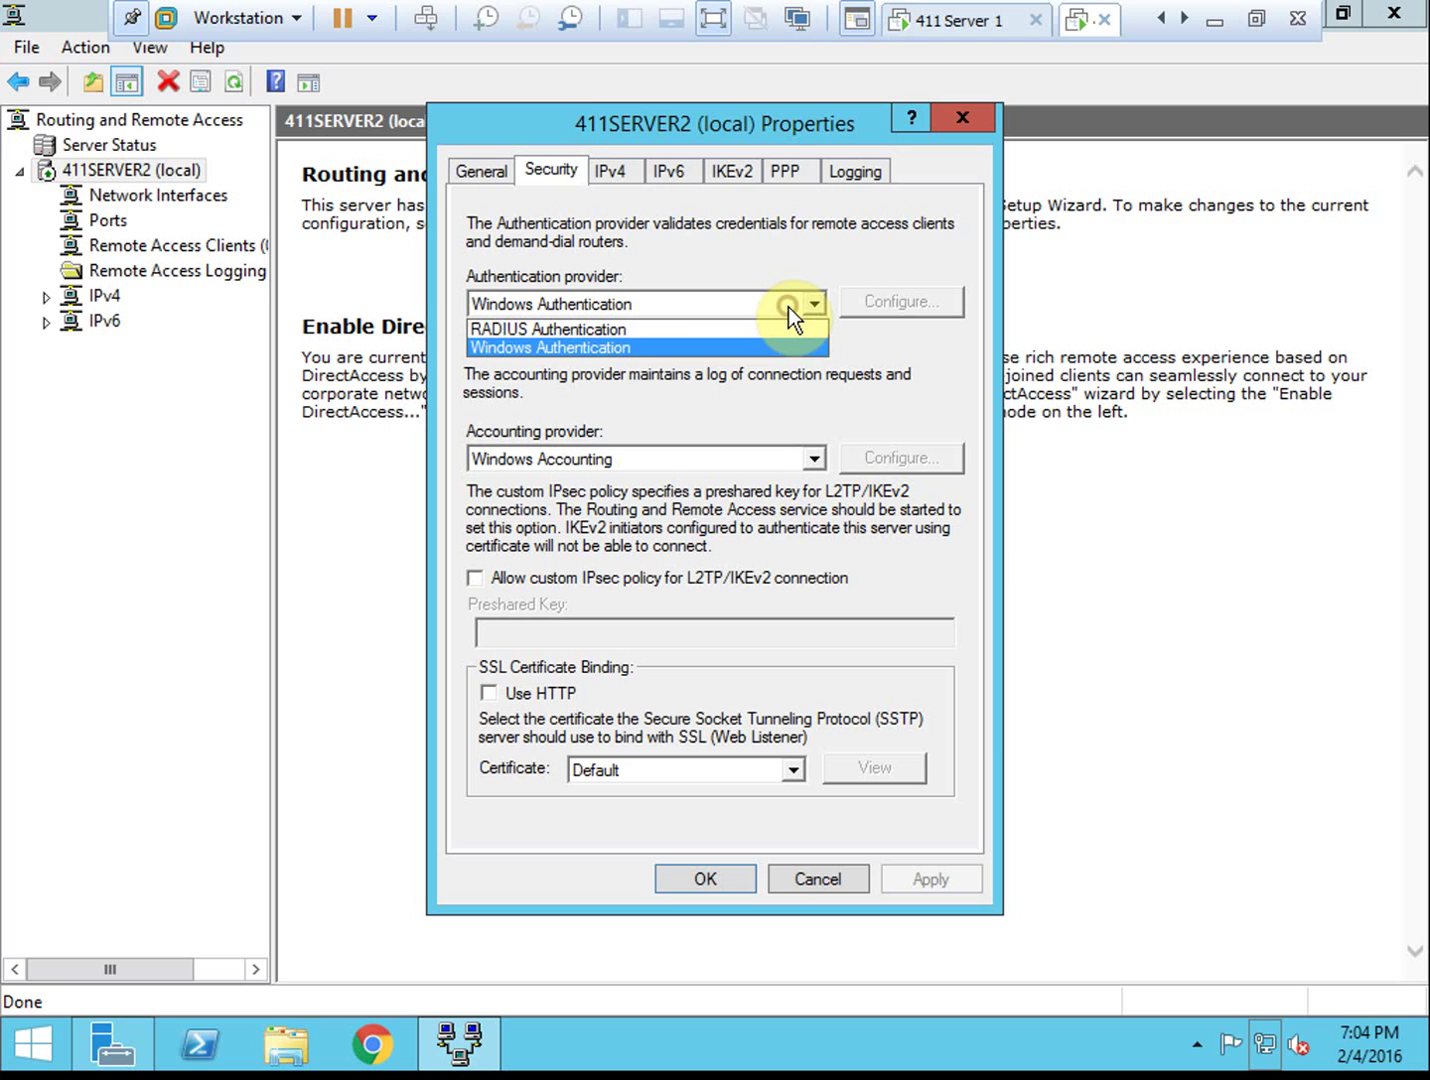
left_click(619, 333)
left_click(889, 310)
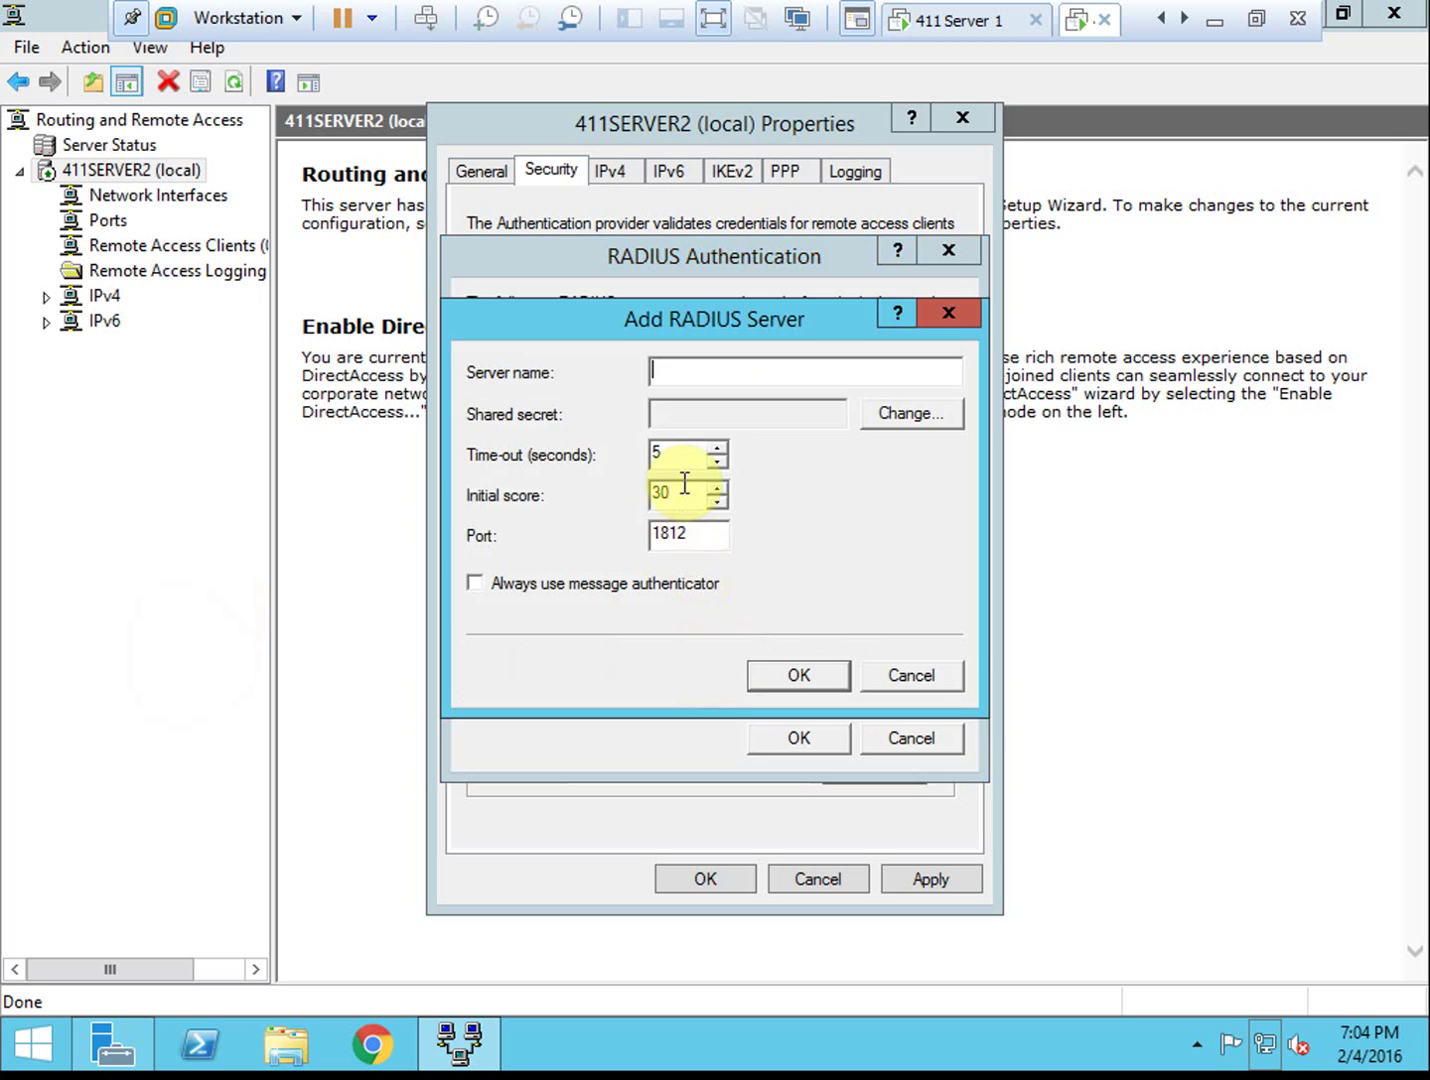
Enter 411server1 as the RADIUS server name and set and confirm its shared secret
left_click(680, 368)
left_click(695, 367)
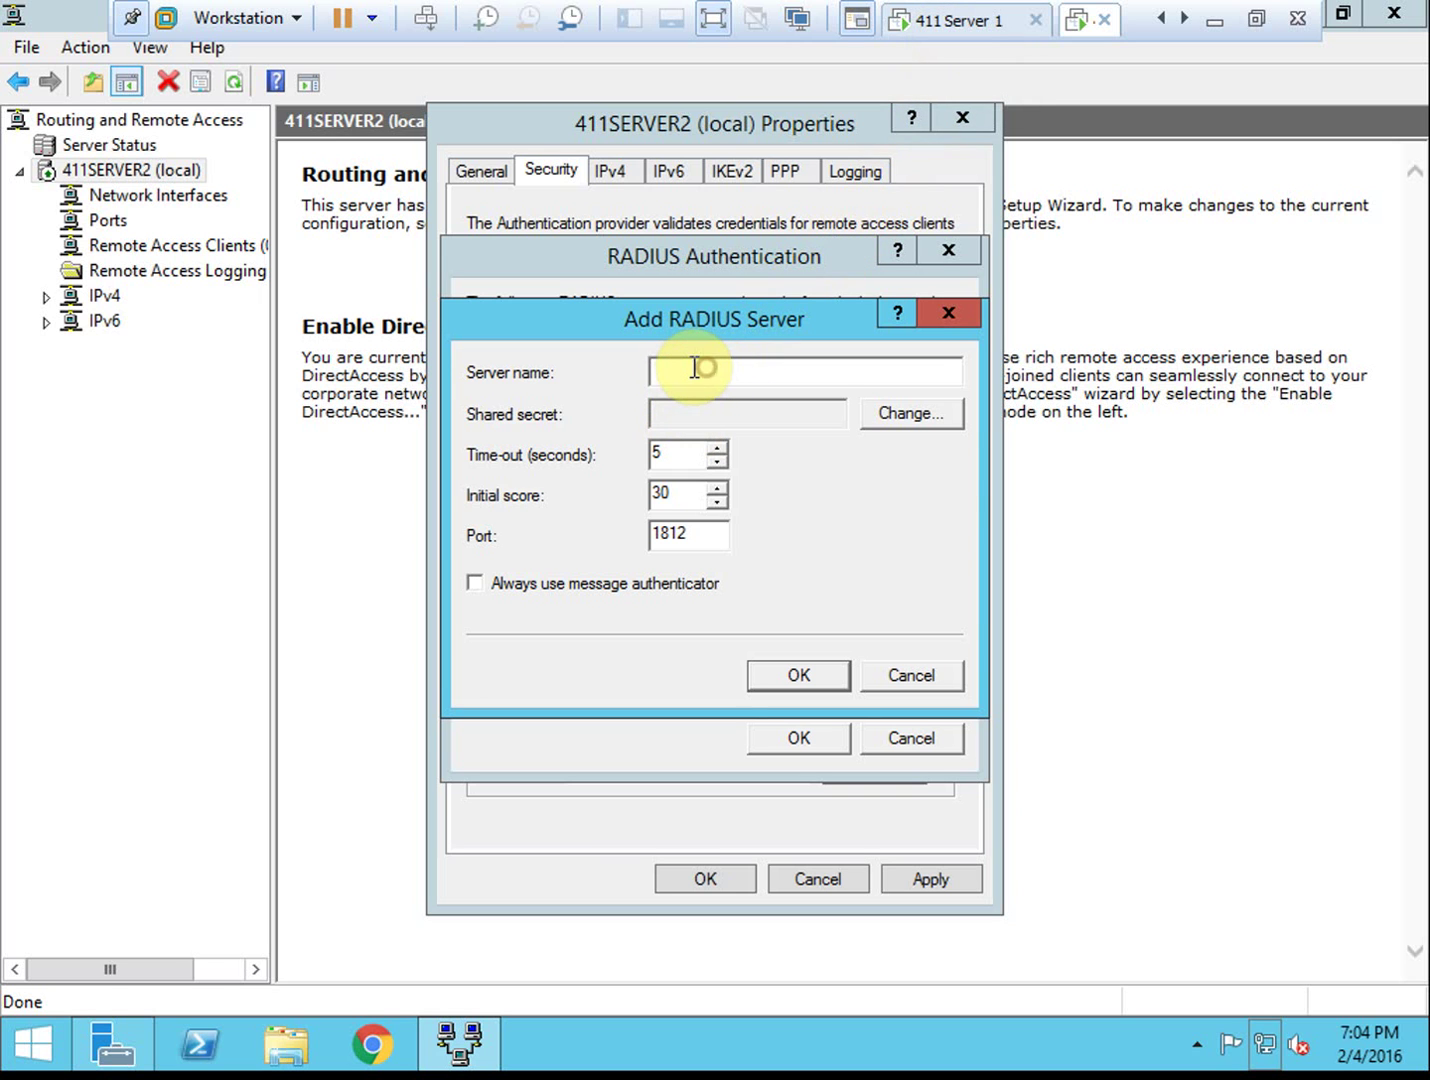
type("411server1")
left_click(939, 418)
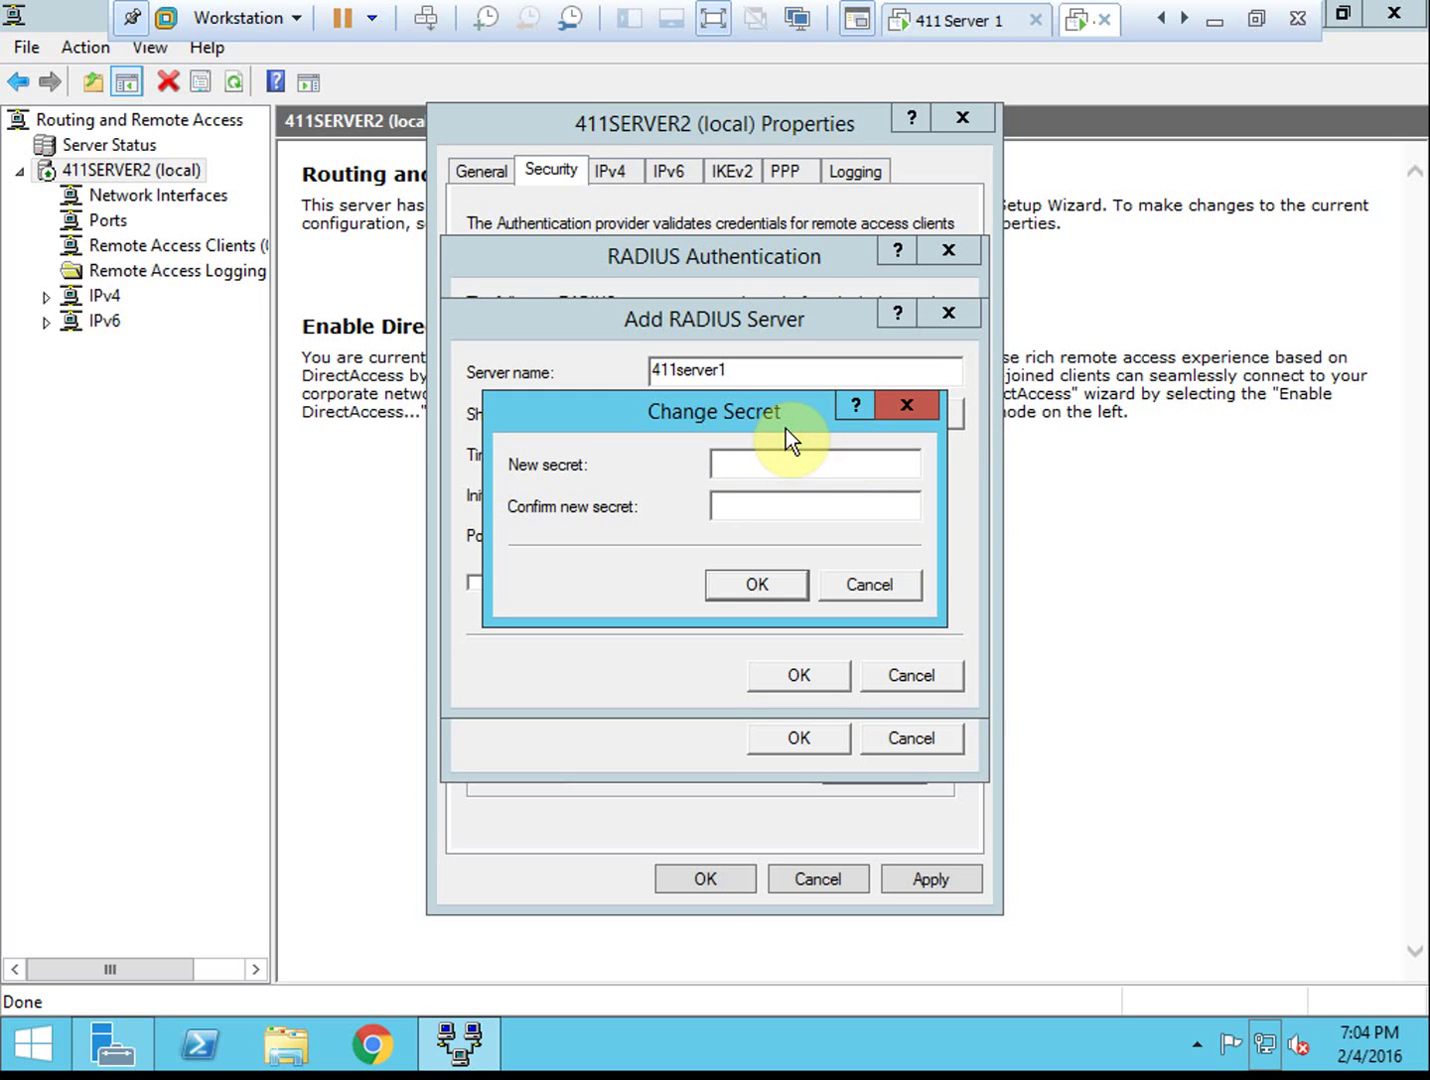
left_click(806, 462)
type("Pa$$w0rd1")
key("Tab")
type("Pa$$w0rd")
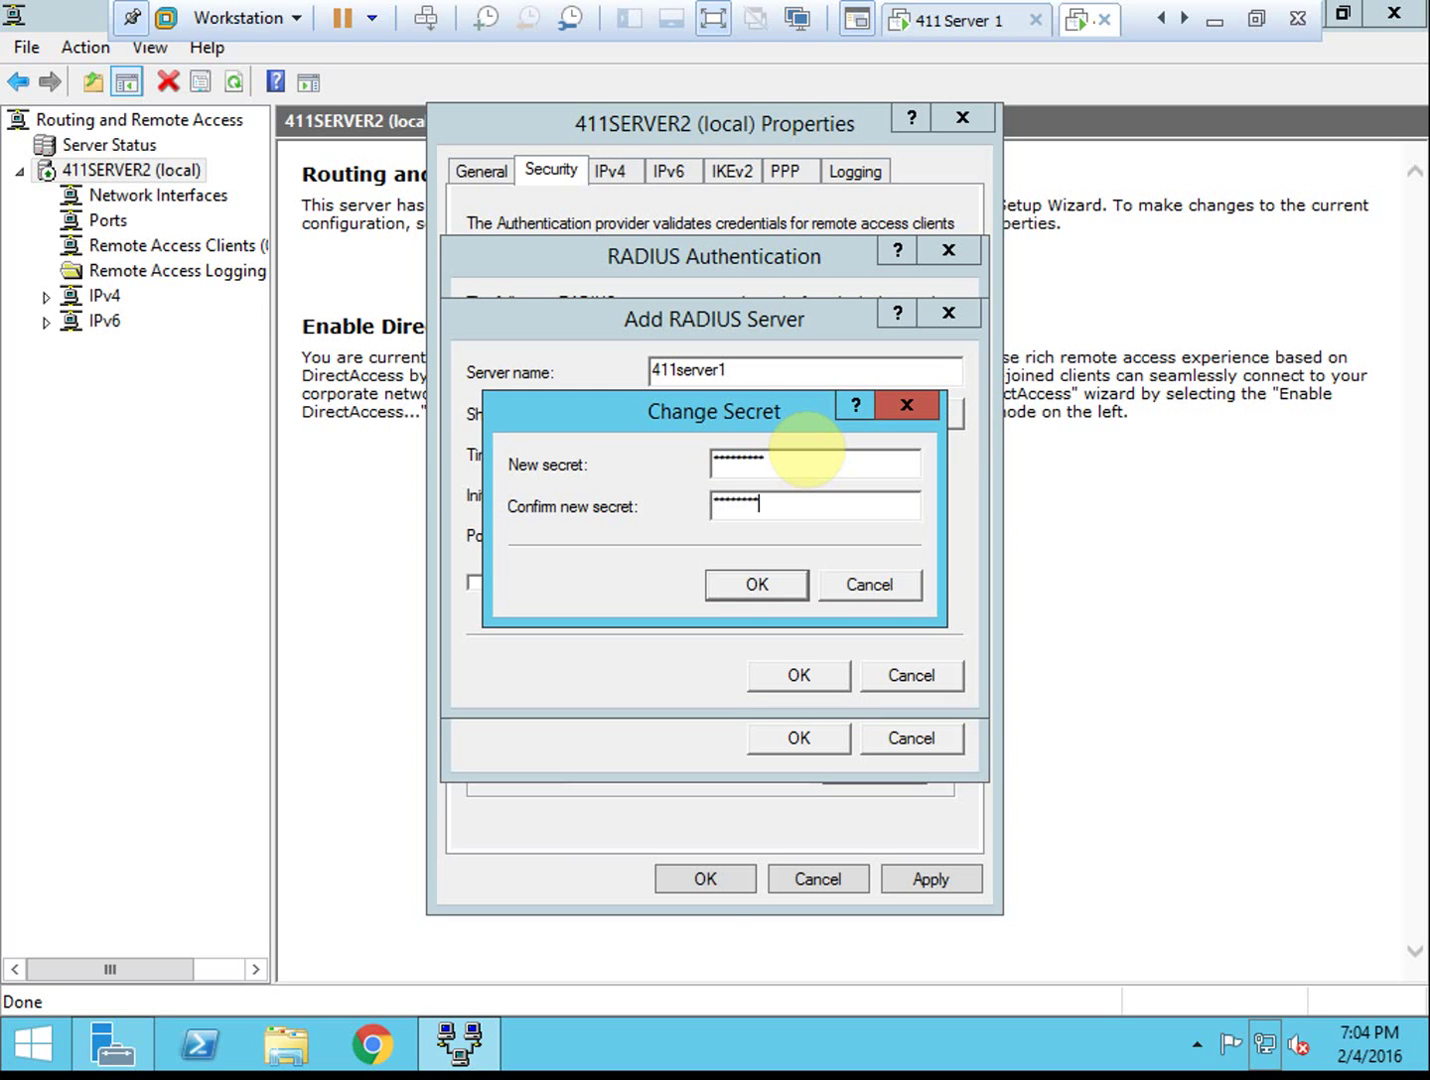
type("1")
key("BackSpace")
key("BackSpace")
key("BackSpace")
key("BackSpace")
key("BackSpace")
key("BackSpace")
key("BackSpace")
key("BackSpace")
key("BackSpace")
type("Pa$$w0rd1")
left_click(774, 582)
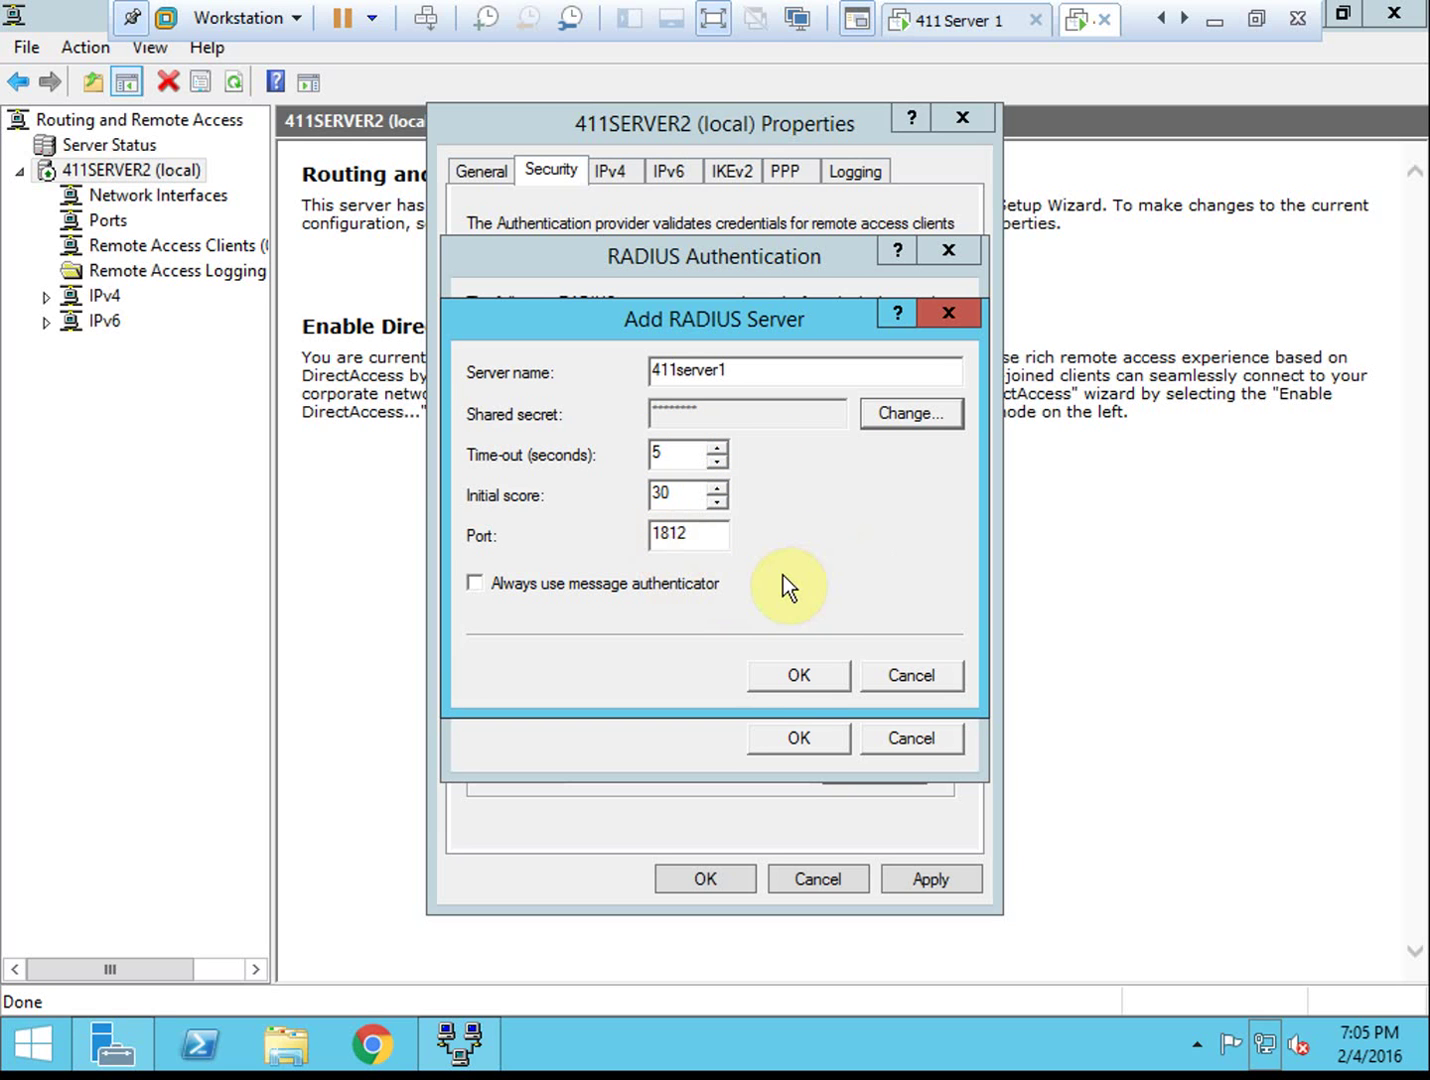
Add 411server1 with score 30 and port 1812, and accept the RADIUS authentication server list
left_click(805, 681)
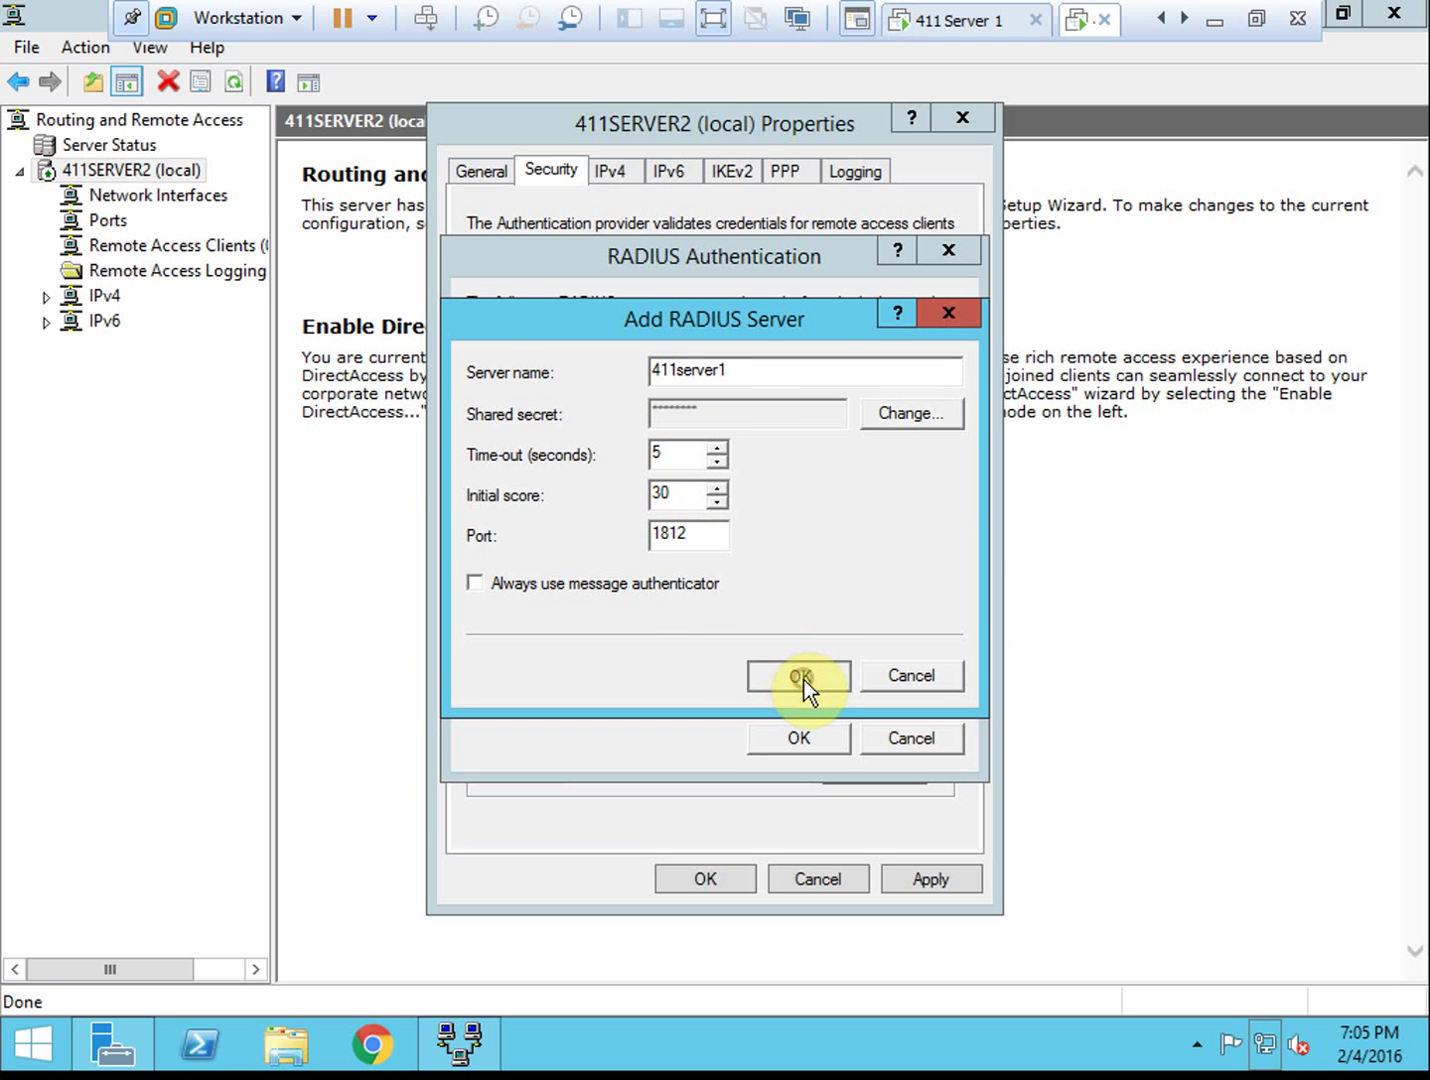
left_click(799, 735)
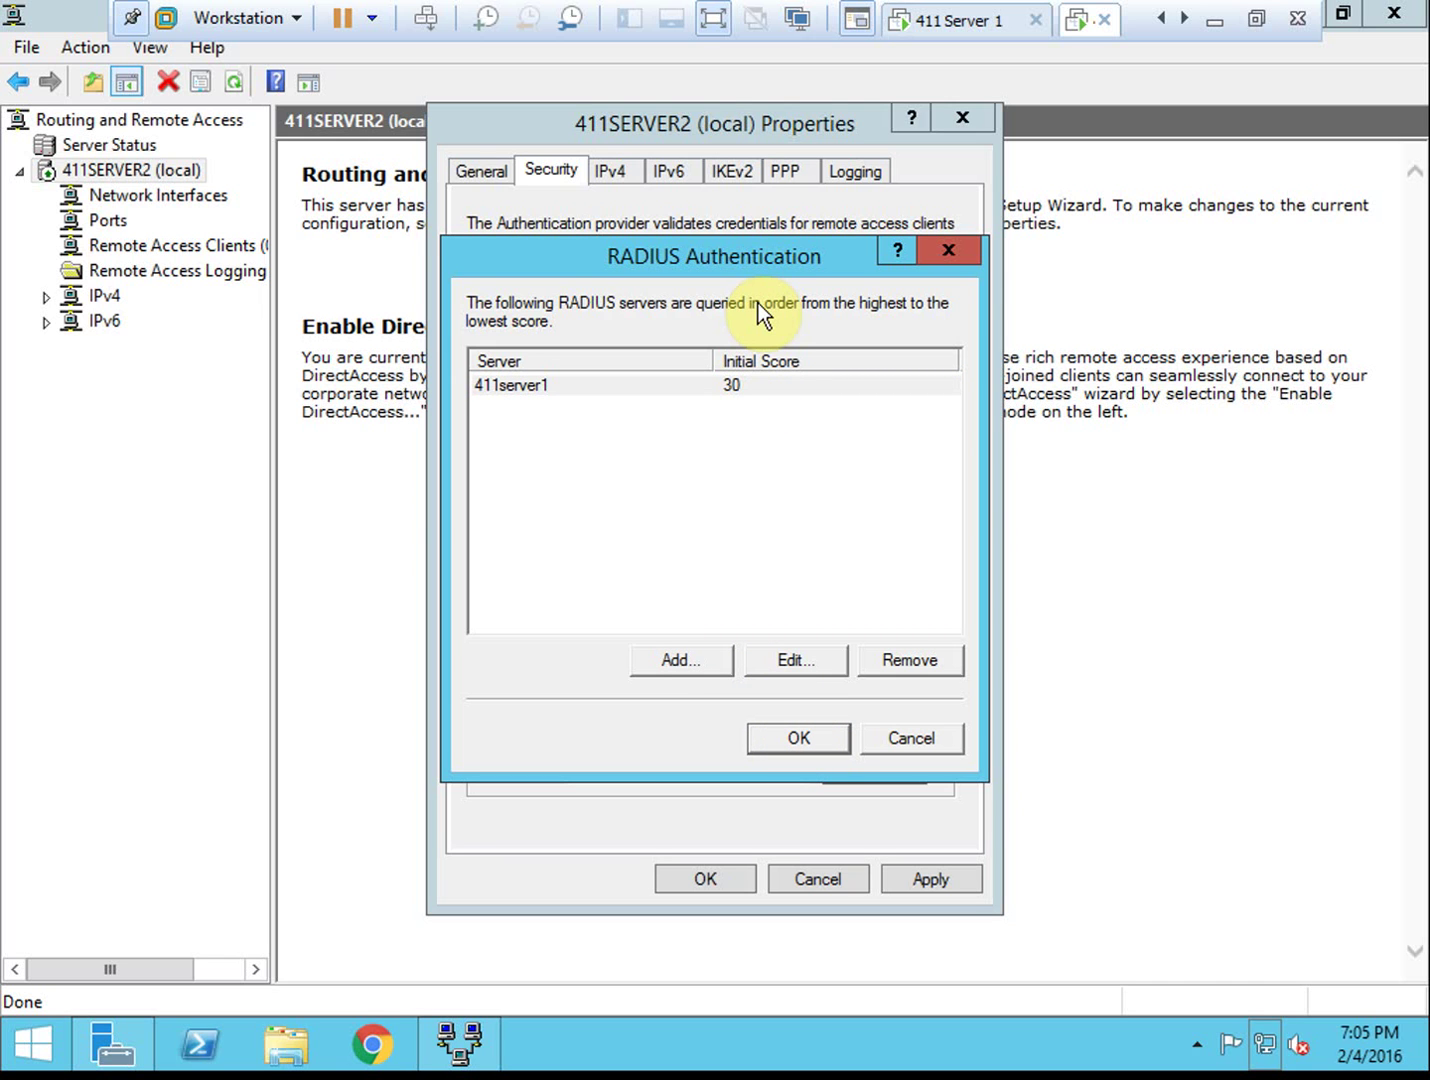
key("Return")
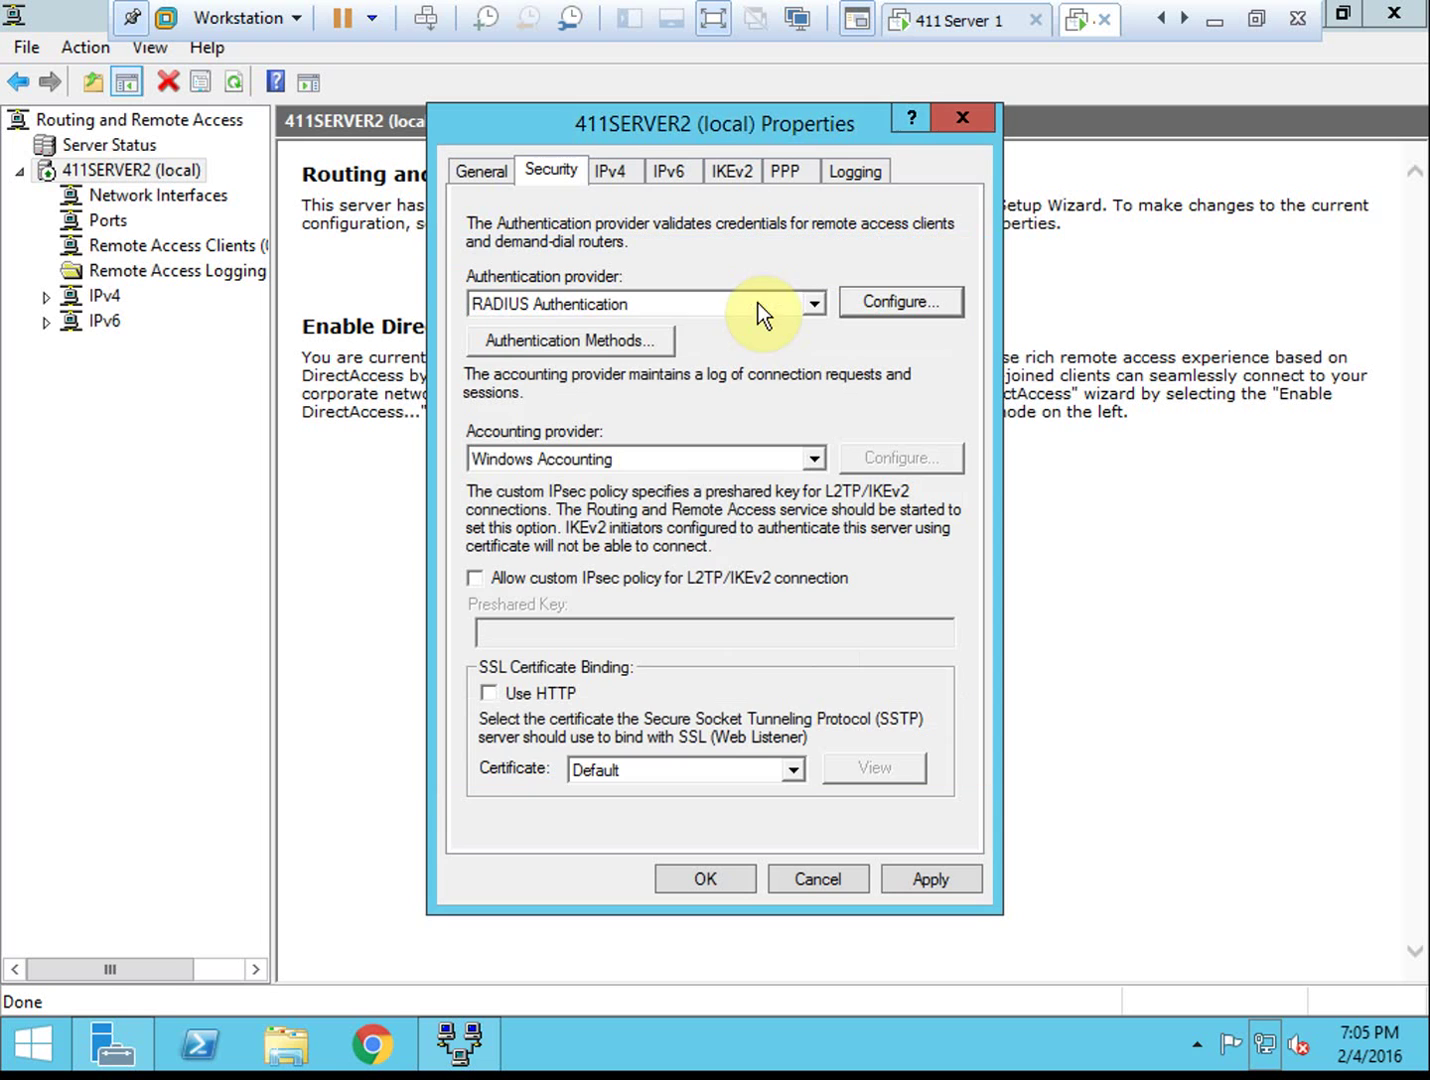
Switch the accounting provider to RADIUS Accounting and enter 411server1 as the accounting server
left_click(819, 459)
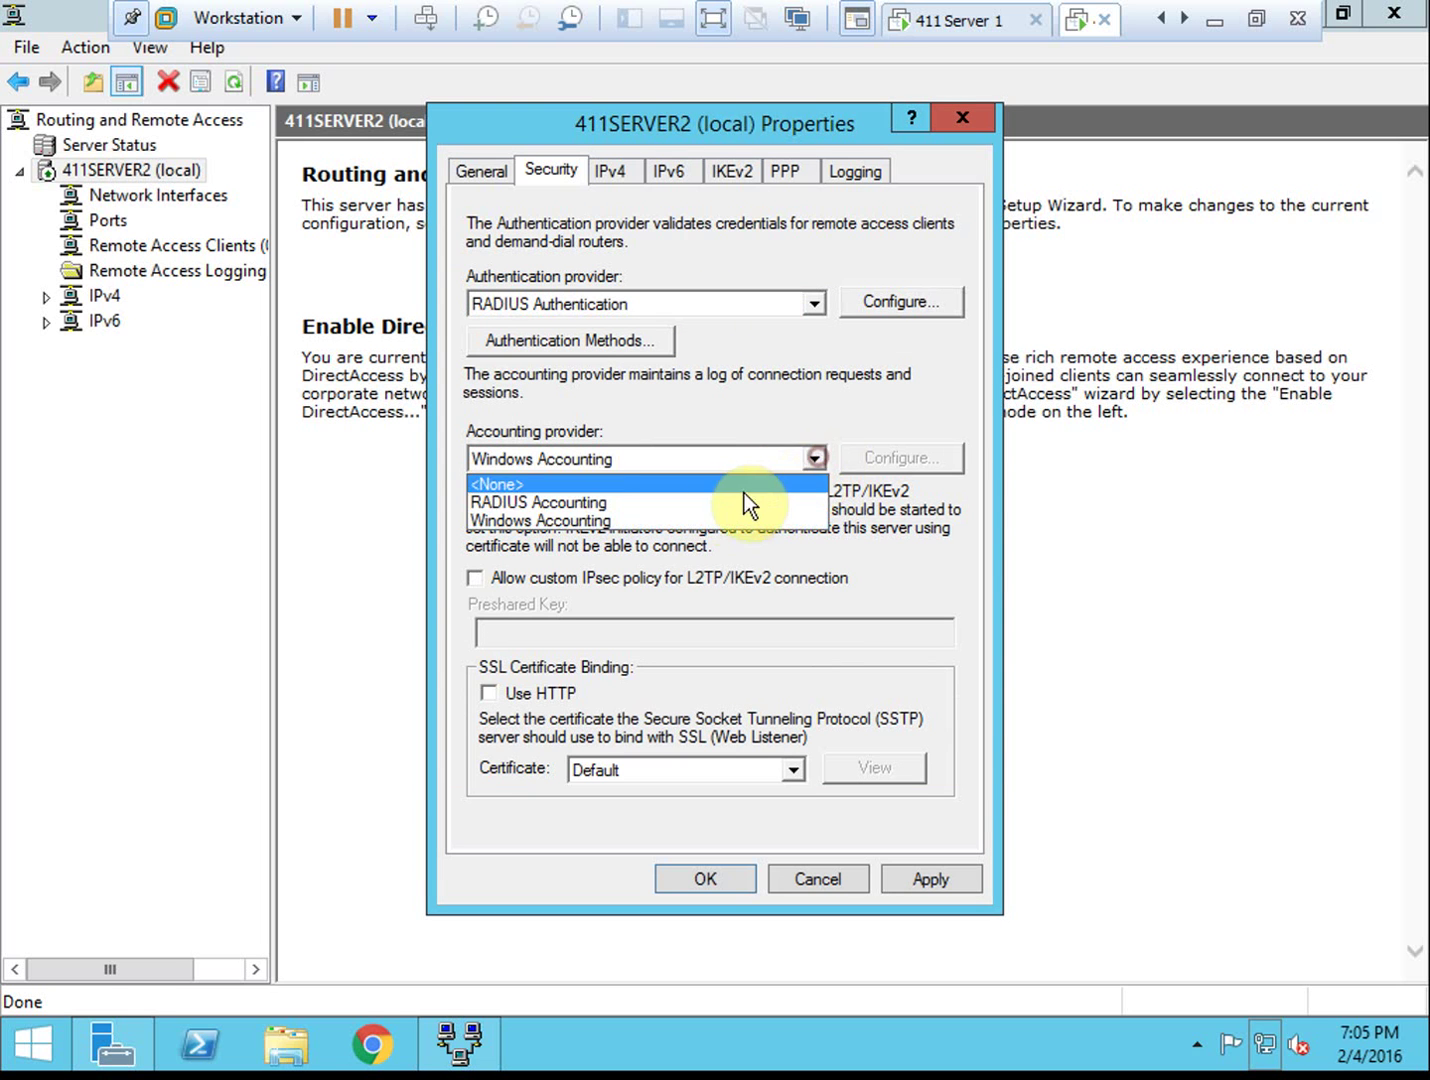
left_click(685, 500)
left_click(883, 459)
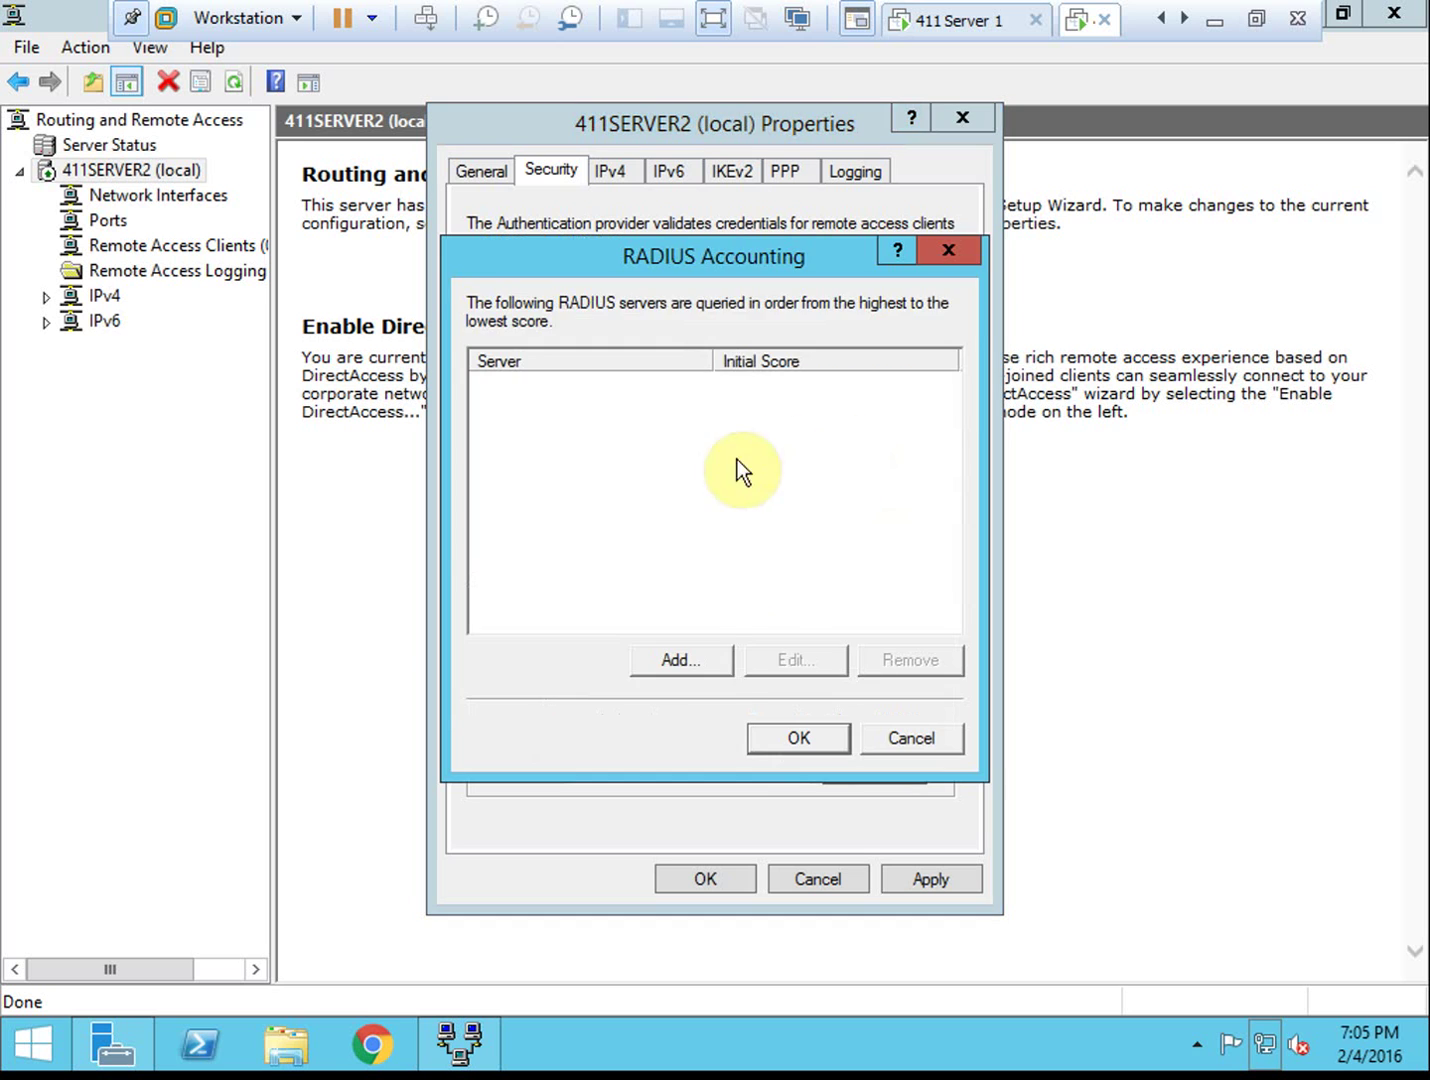
left_click(700, 659)
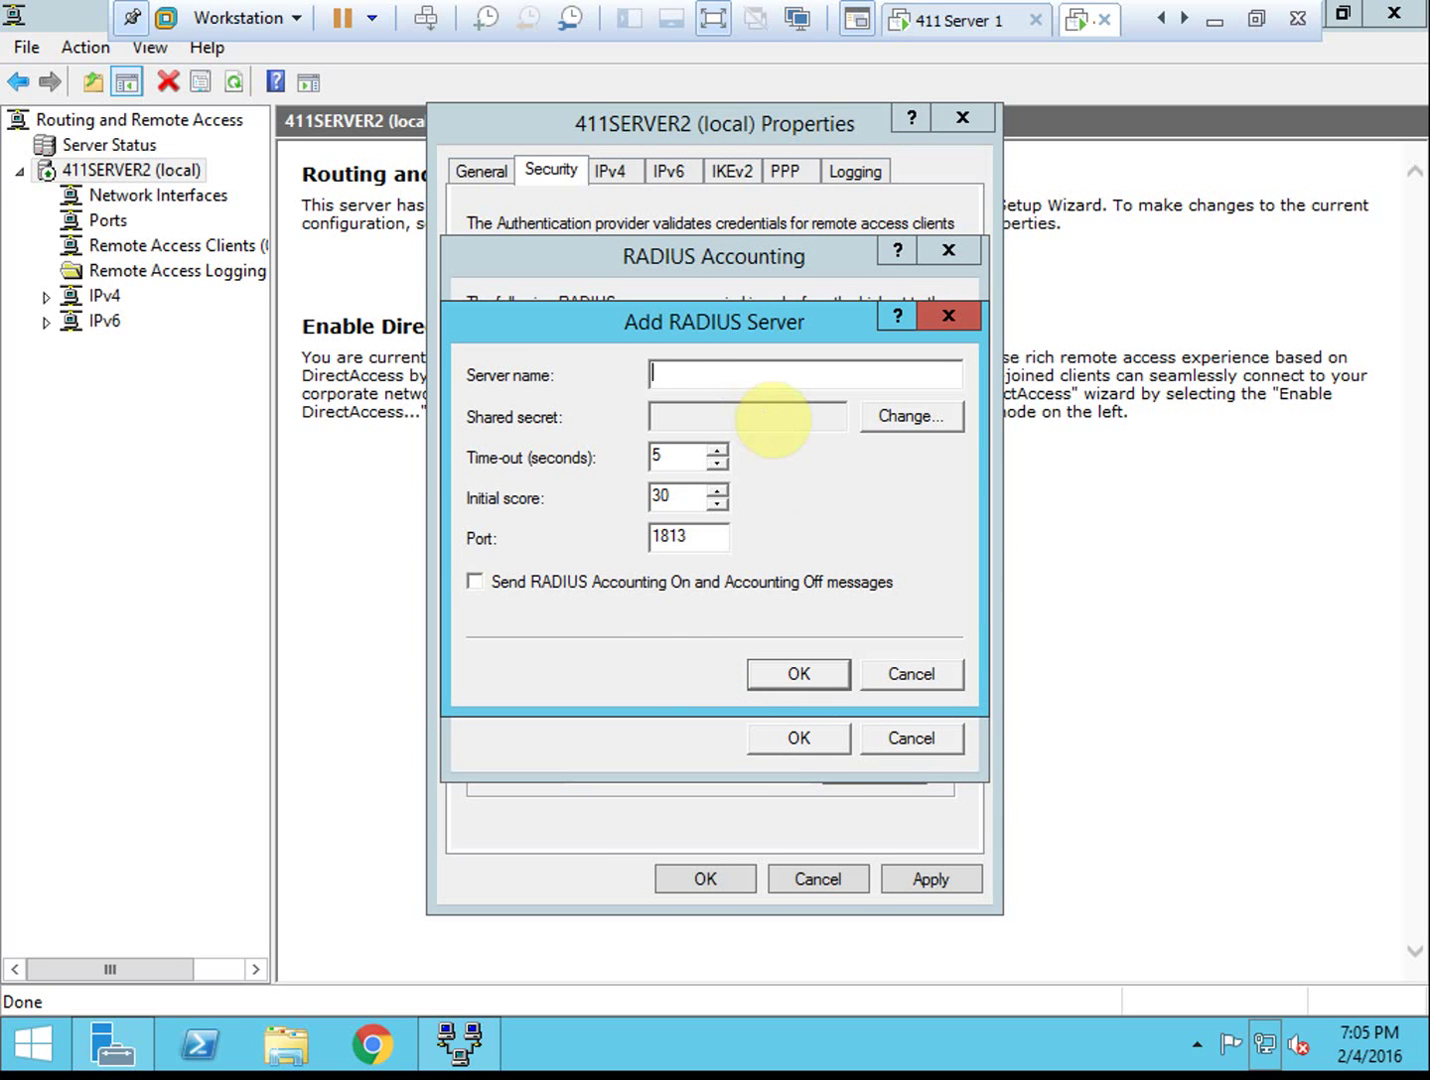
type("411server1")
key("Tab")
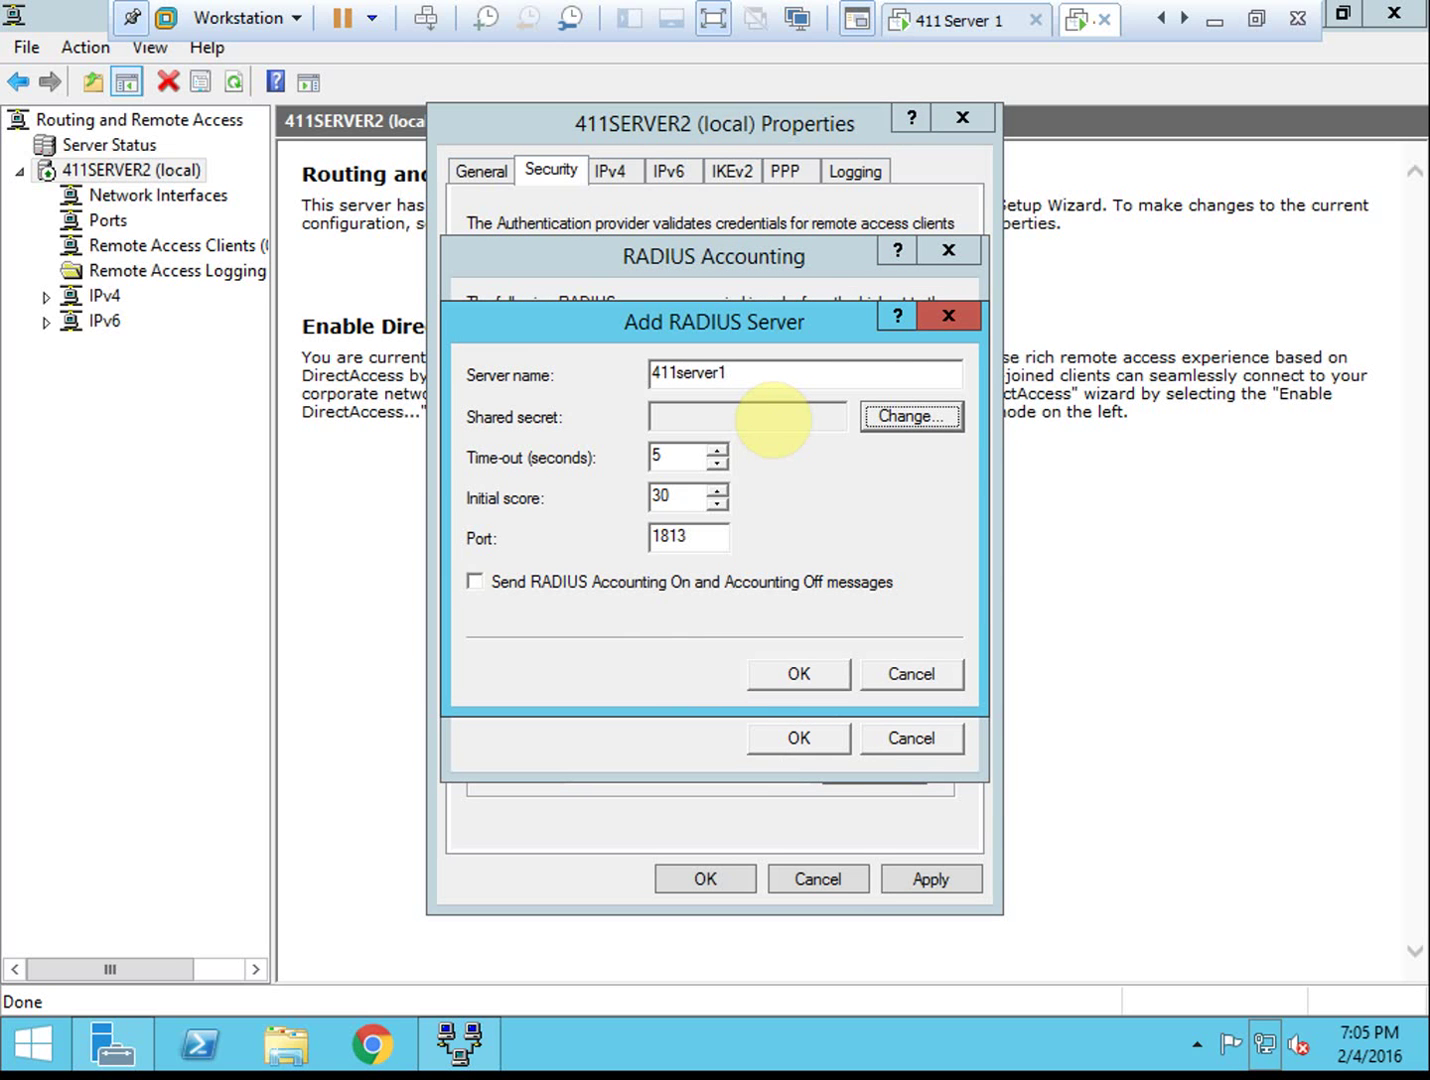
Set and confirm the accounting shared secret, then add 411server1 on port 1813, score 30
left_click(879, 410)
left_click(790, 452)
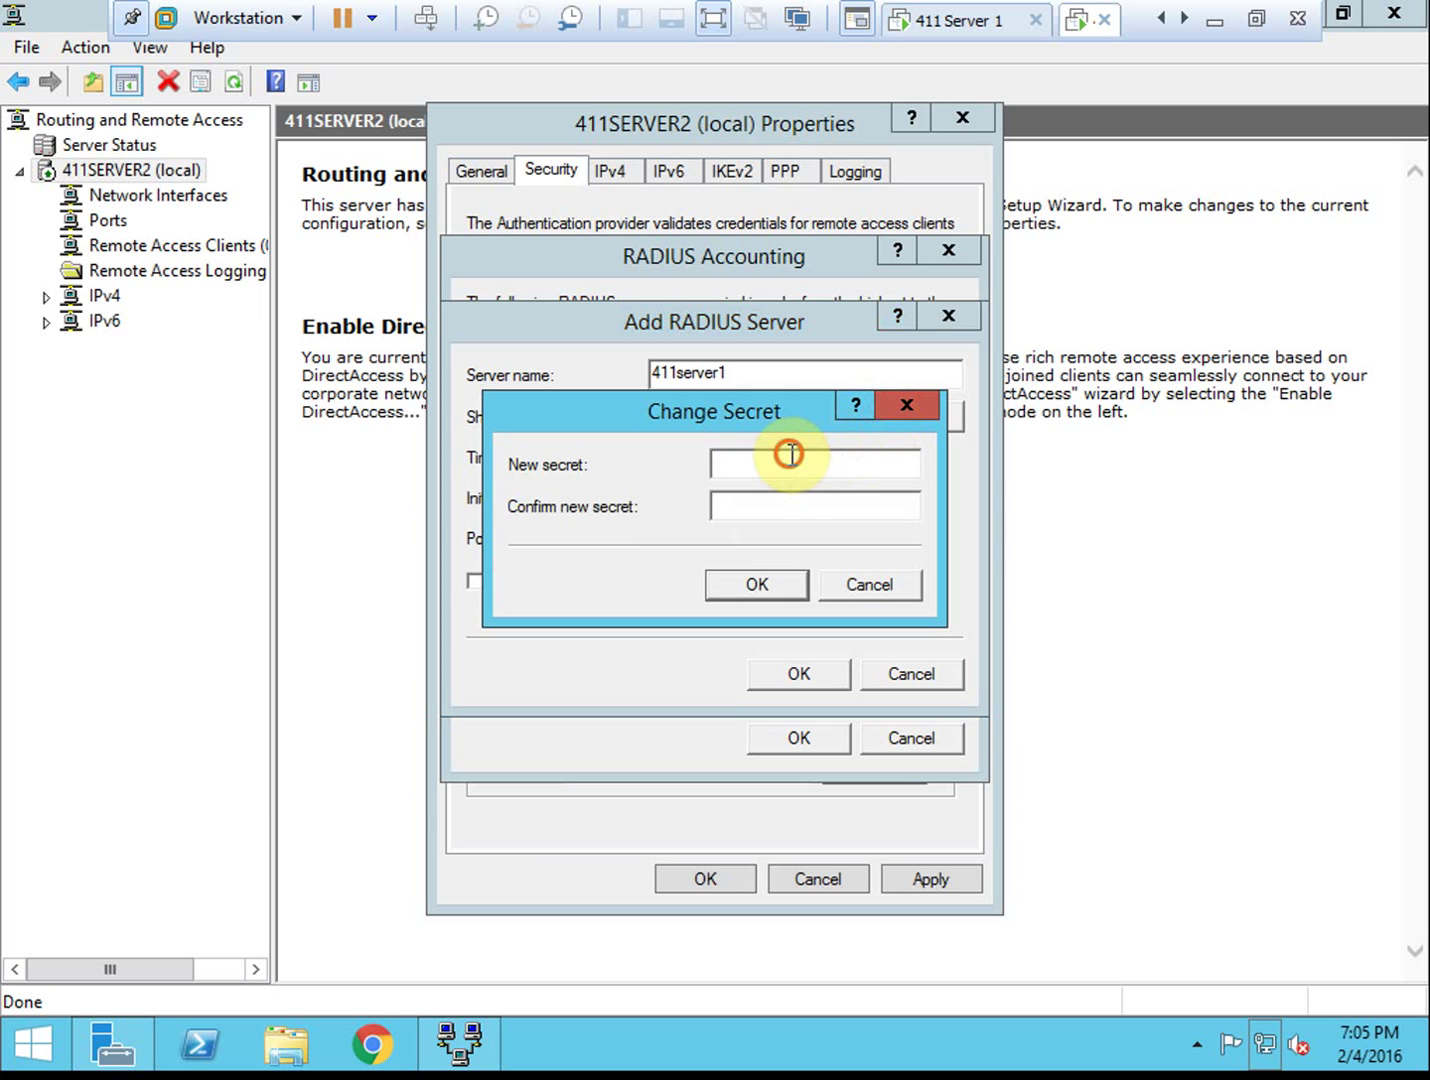
type("••••••••••")
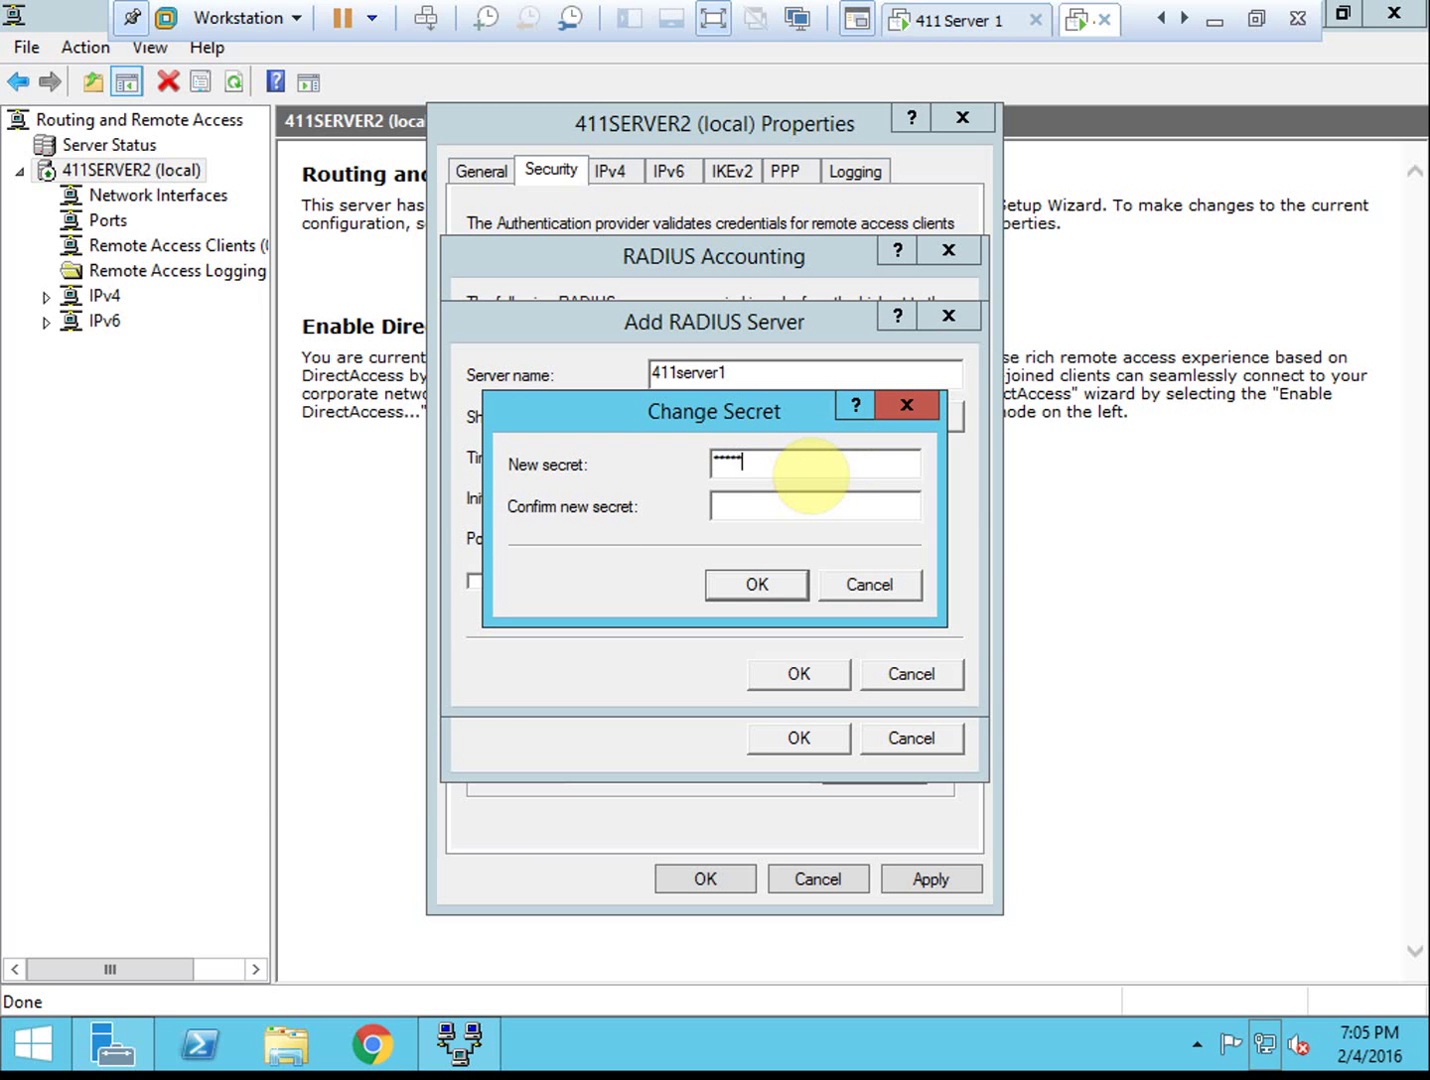
key("Tab")
type("••••••••••")
left_click(757, 586)
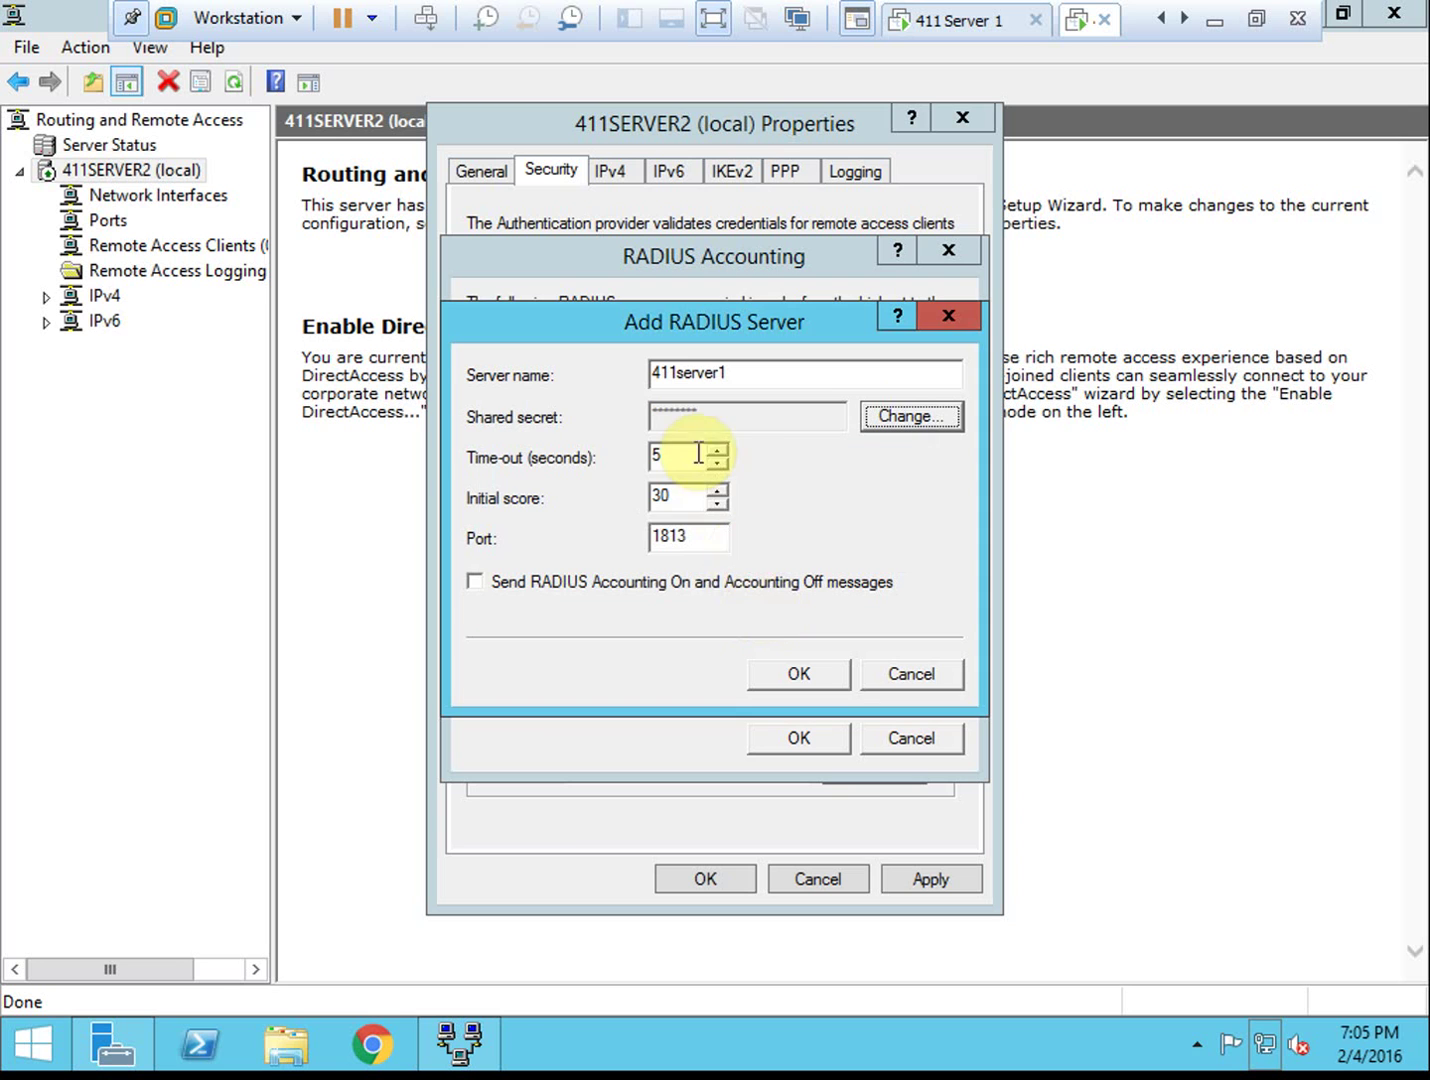
left_click(796, 673)
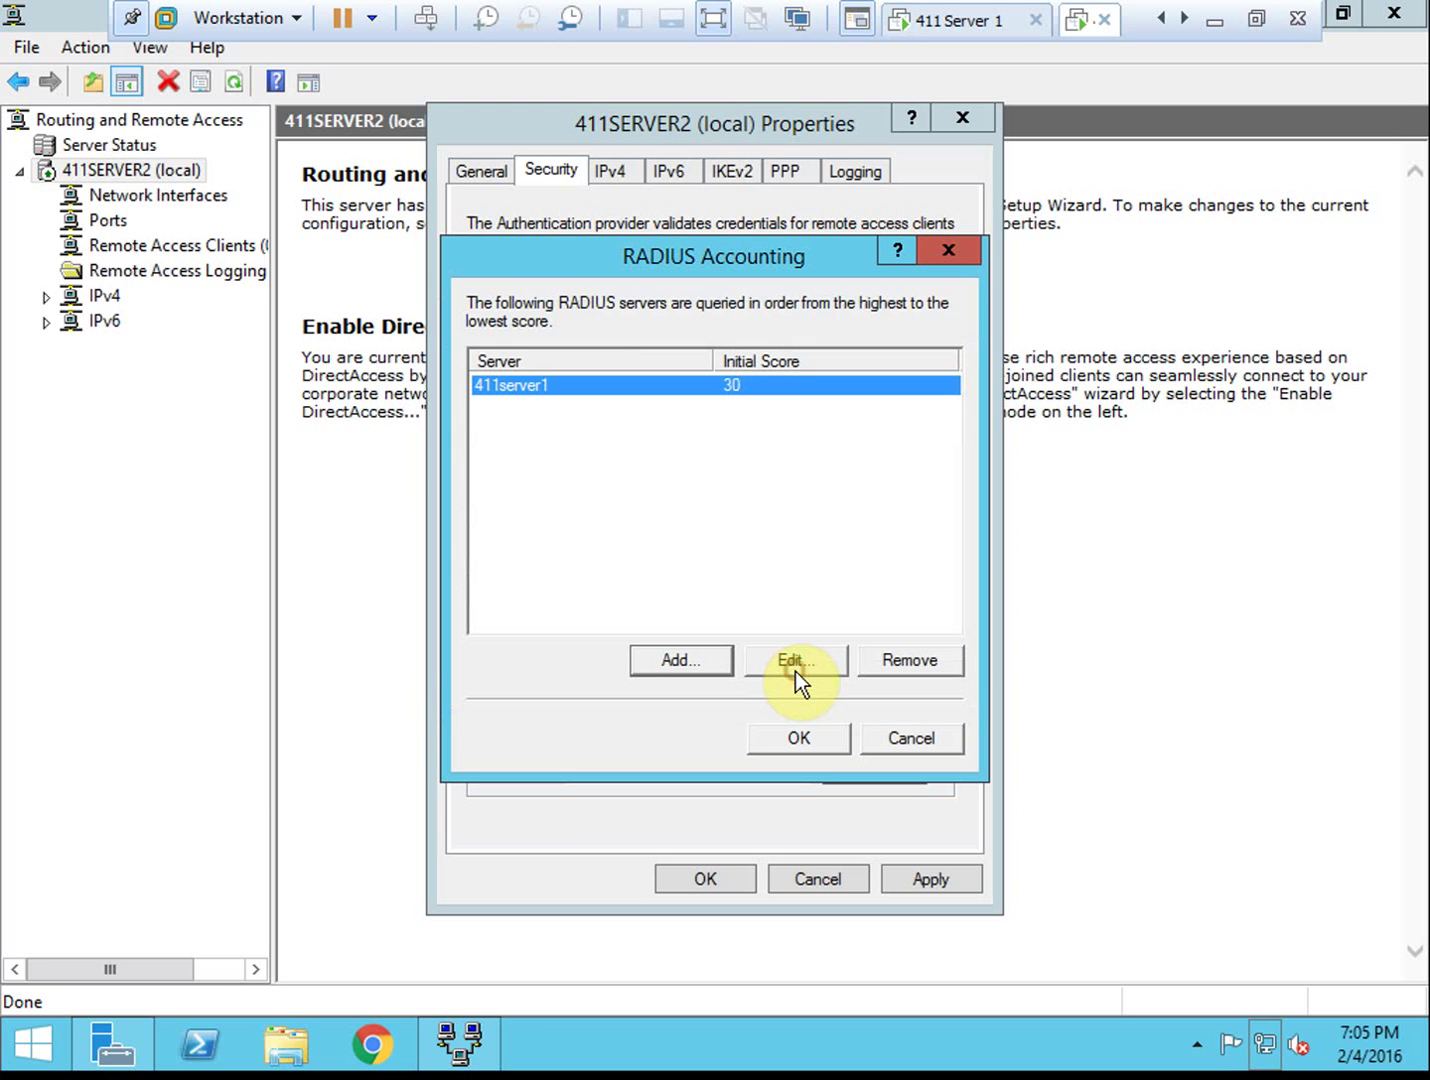
left_click(797, 739)
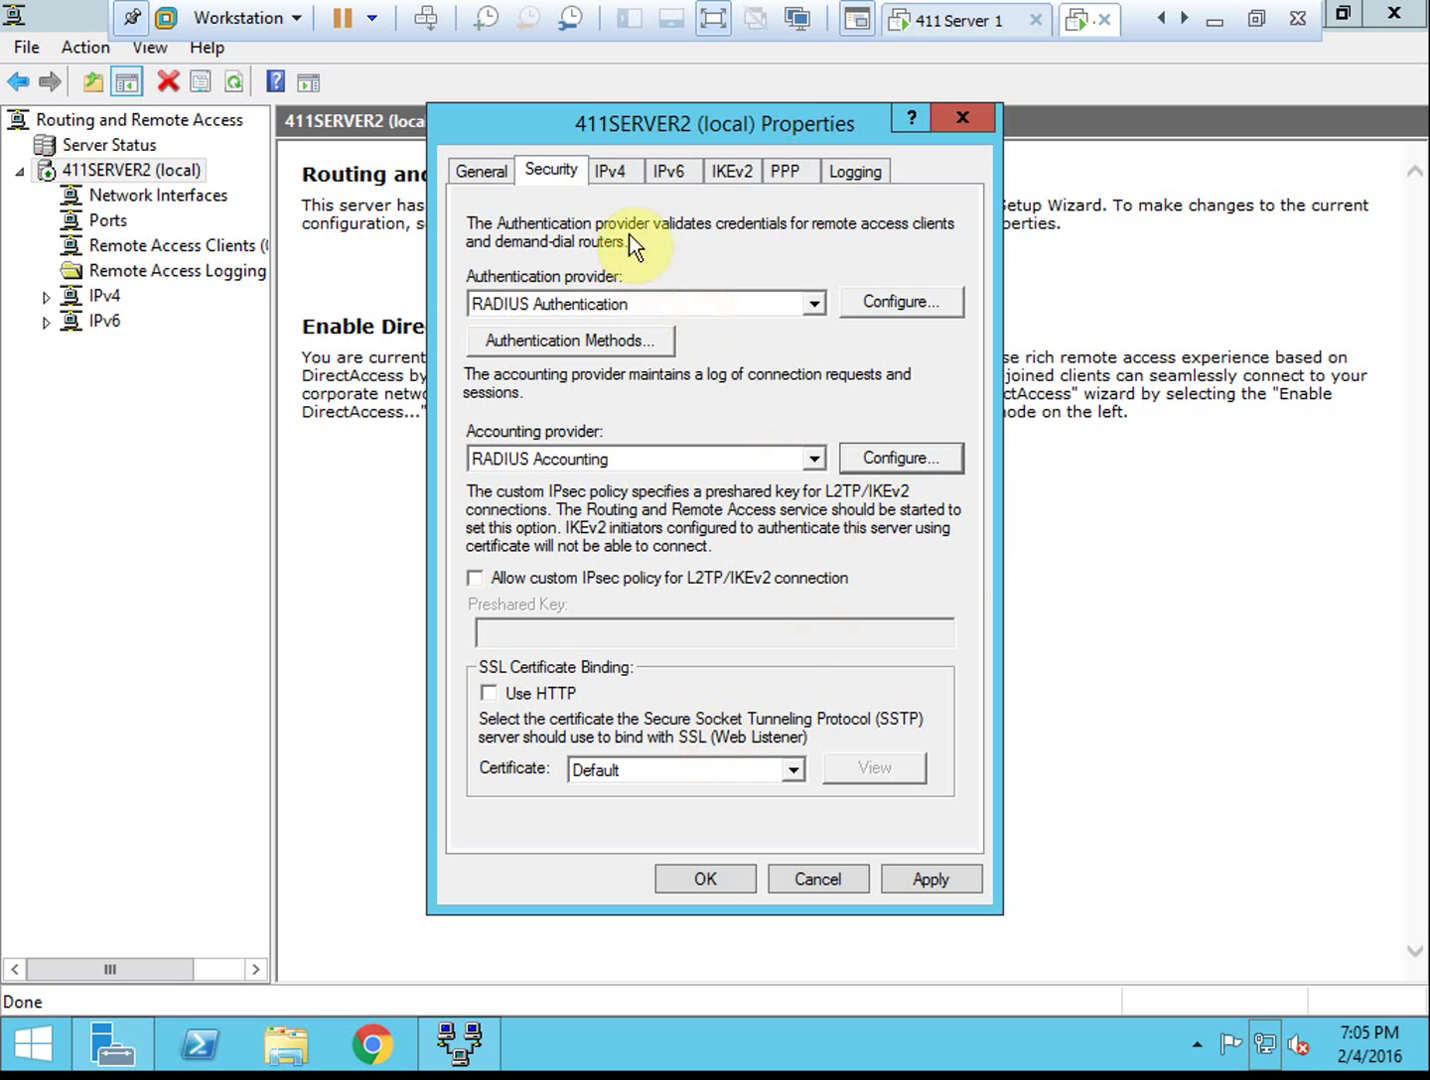
Keep DHCP address assignment on the server's IPv4 tab
left_click(622, 178)
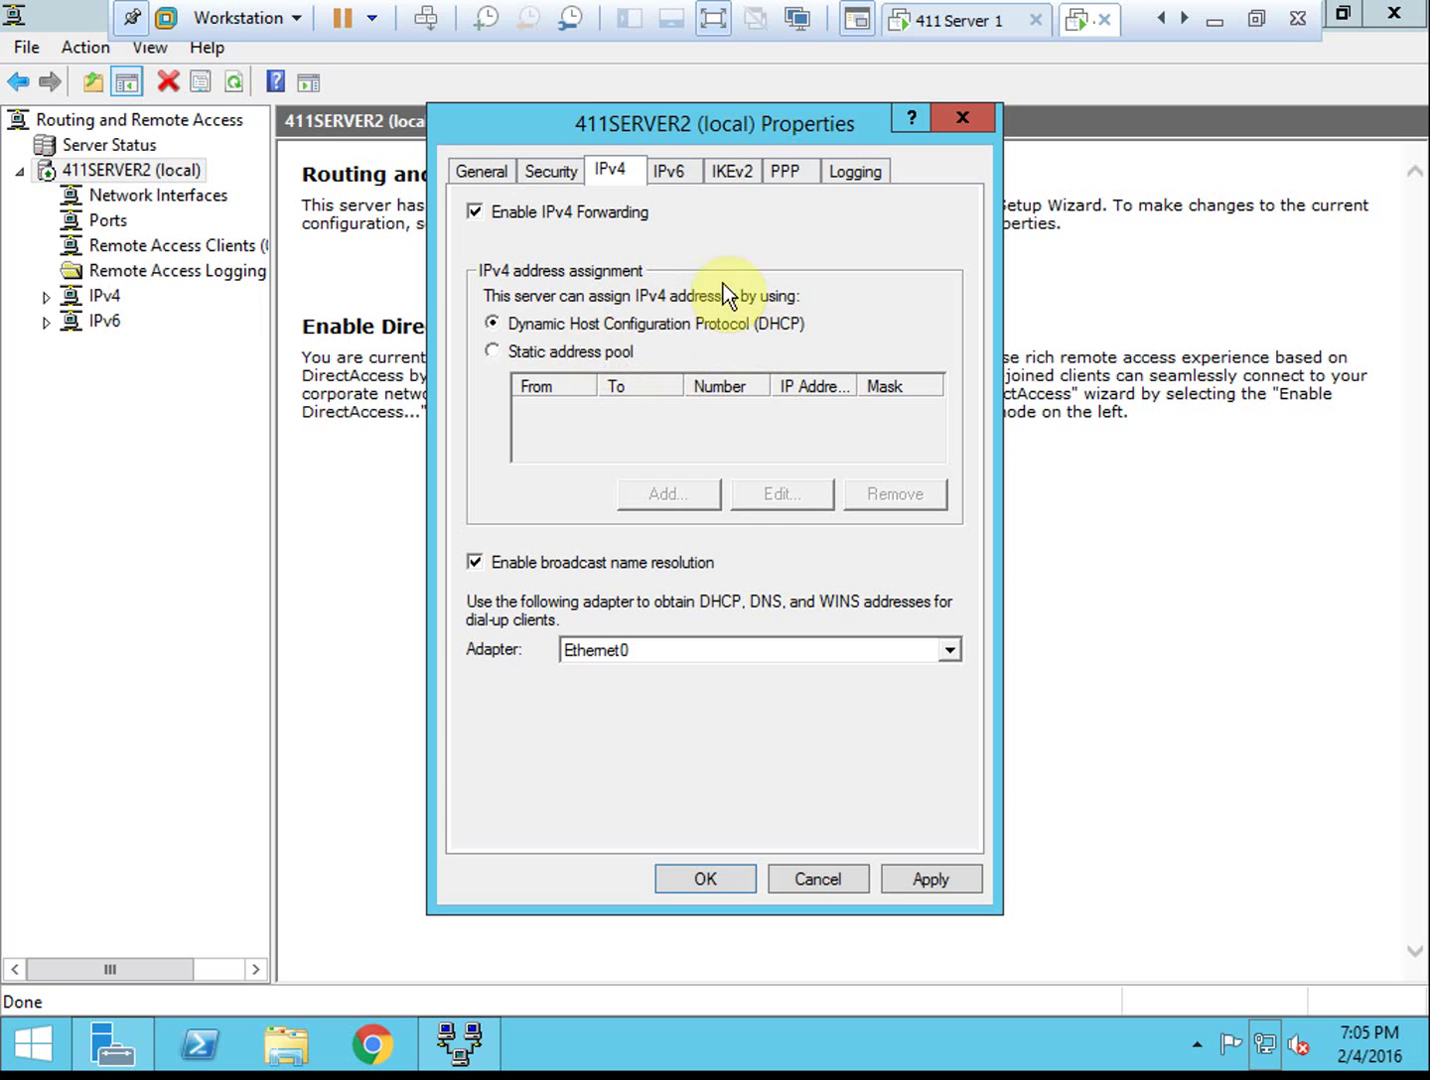
left_click(621, 354)
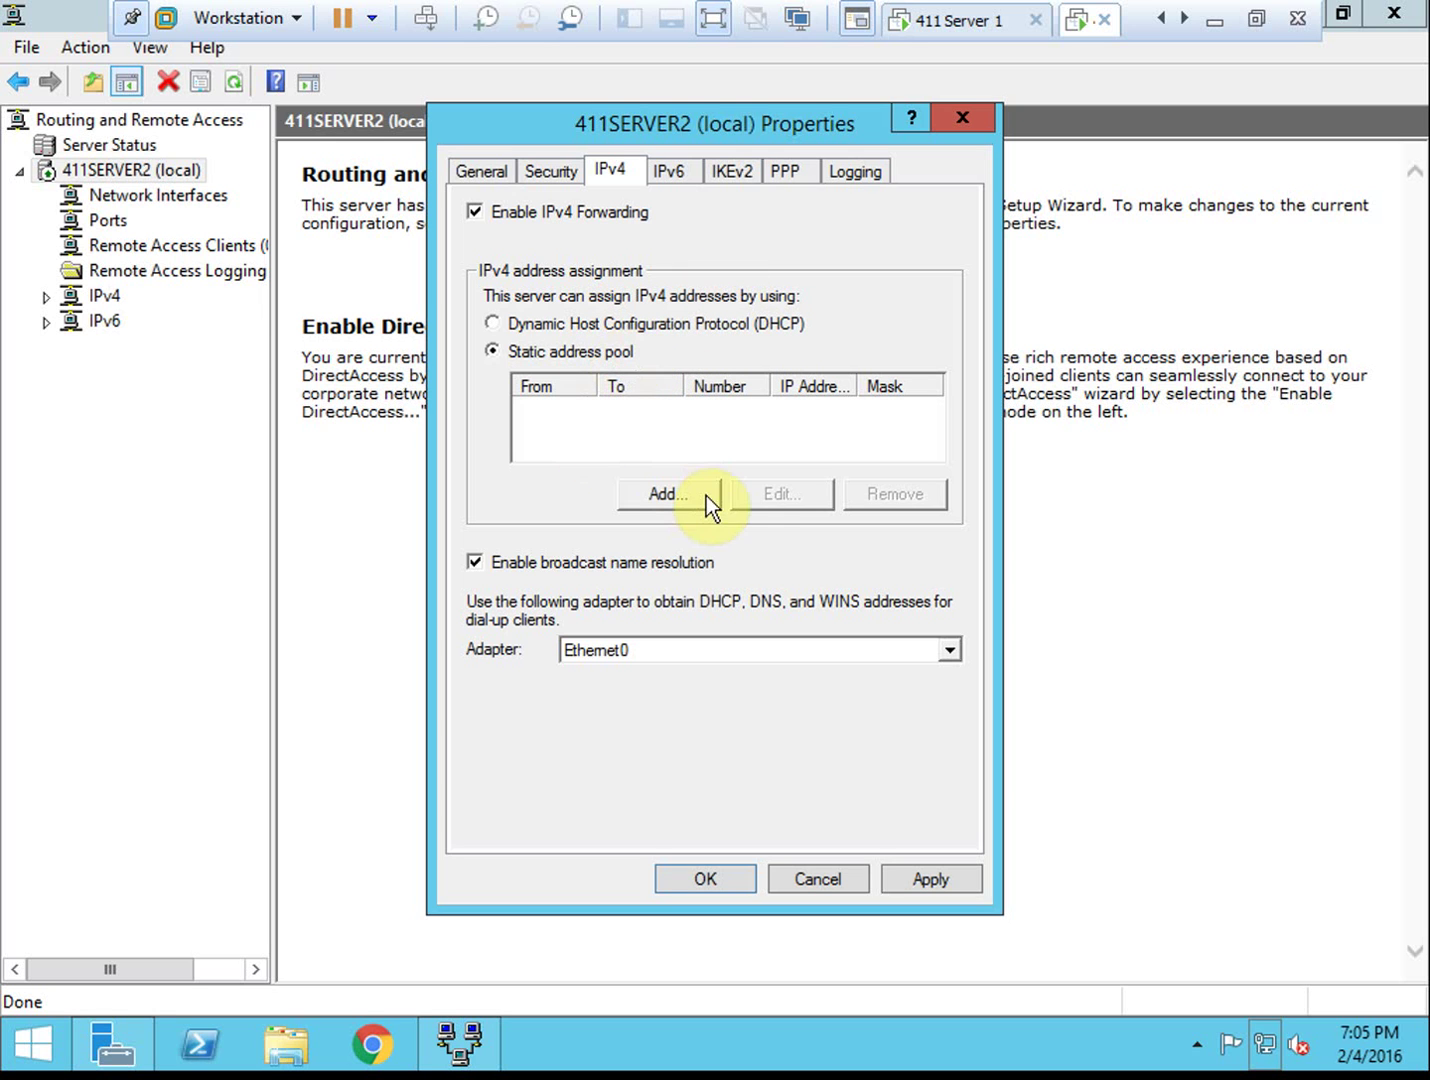
left_click(661, 322)
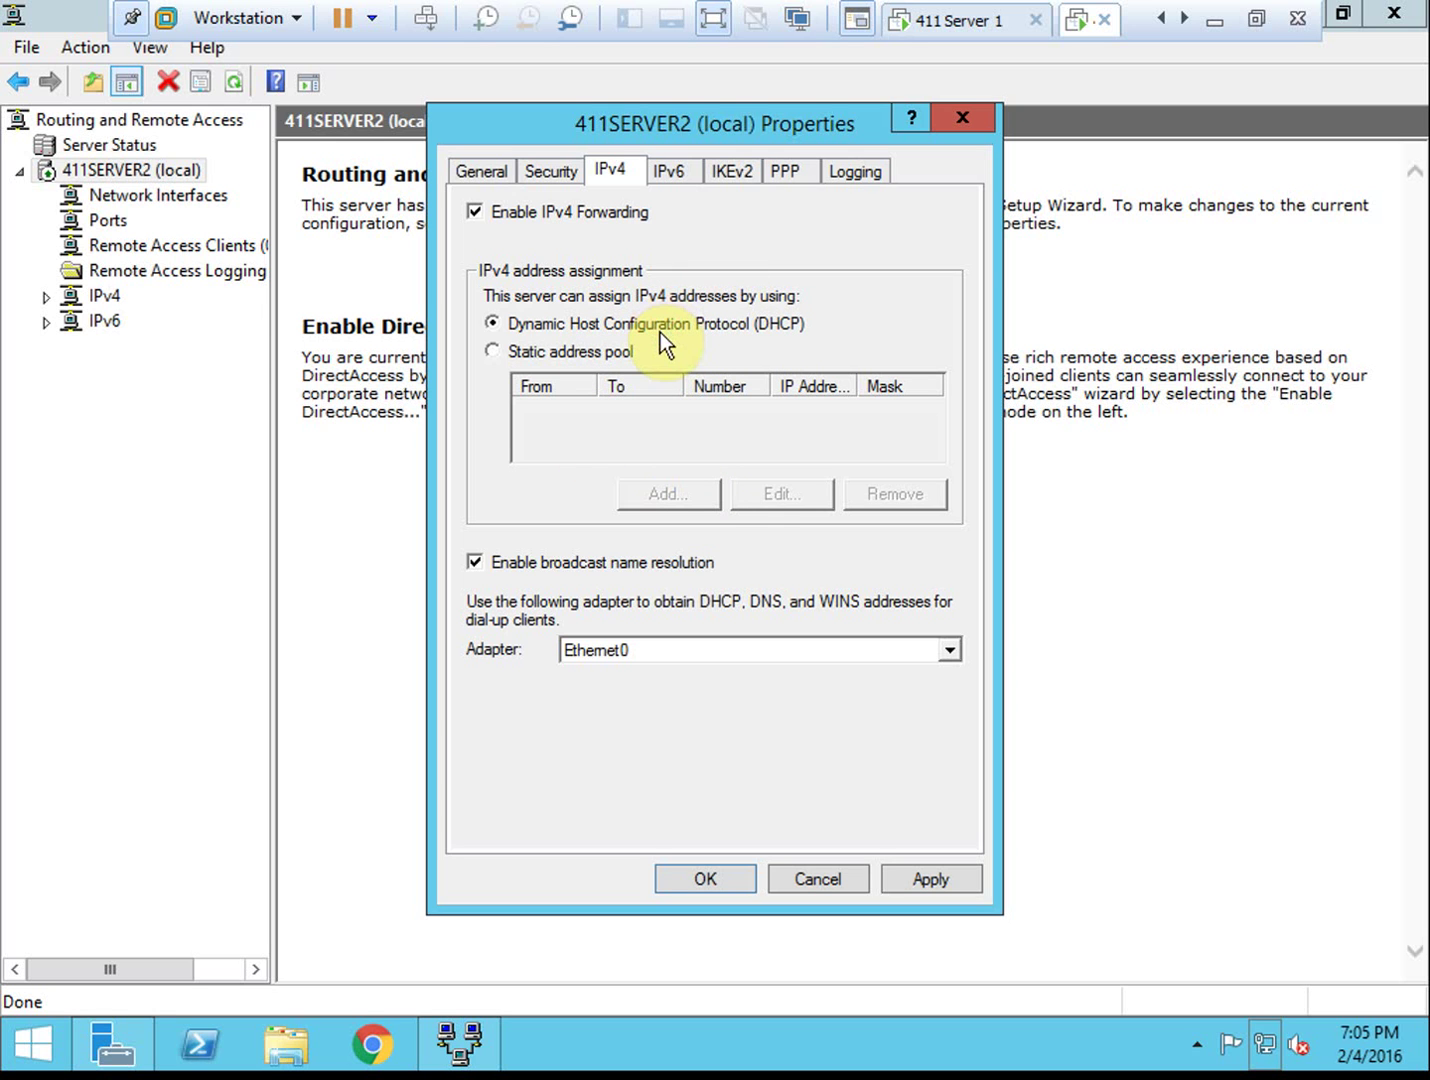
Review the IPv6, IKEv2, PPP, Logging and General tabs, then apply and close the properties
left_click(676, 171)
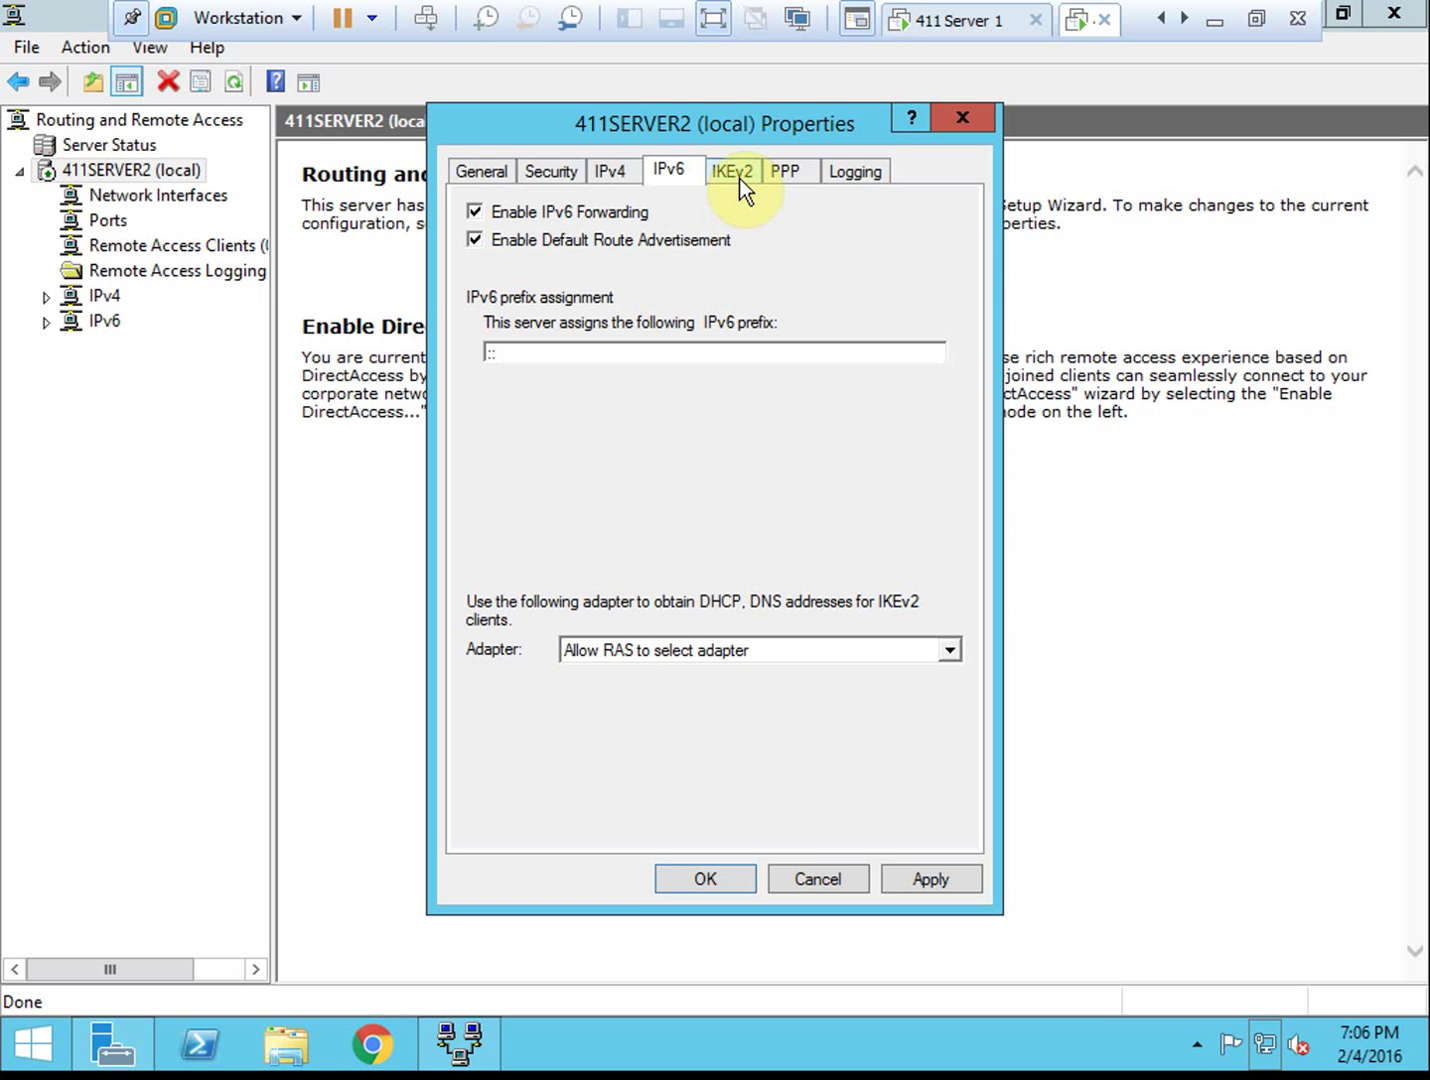
left_click(738, 178)
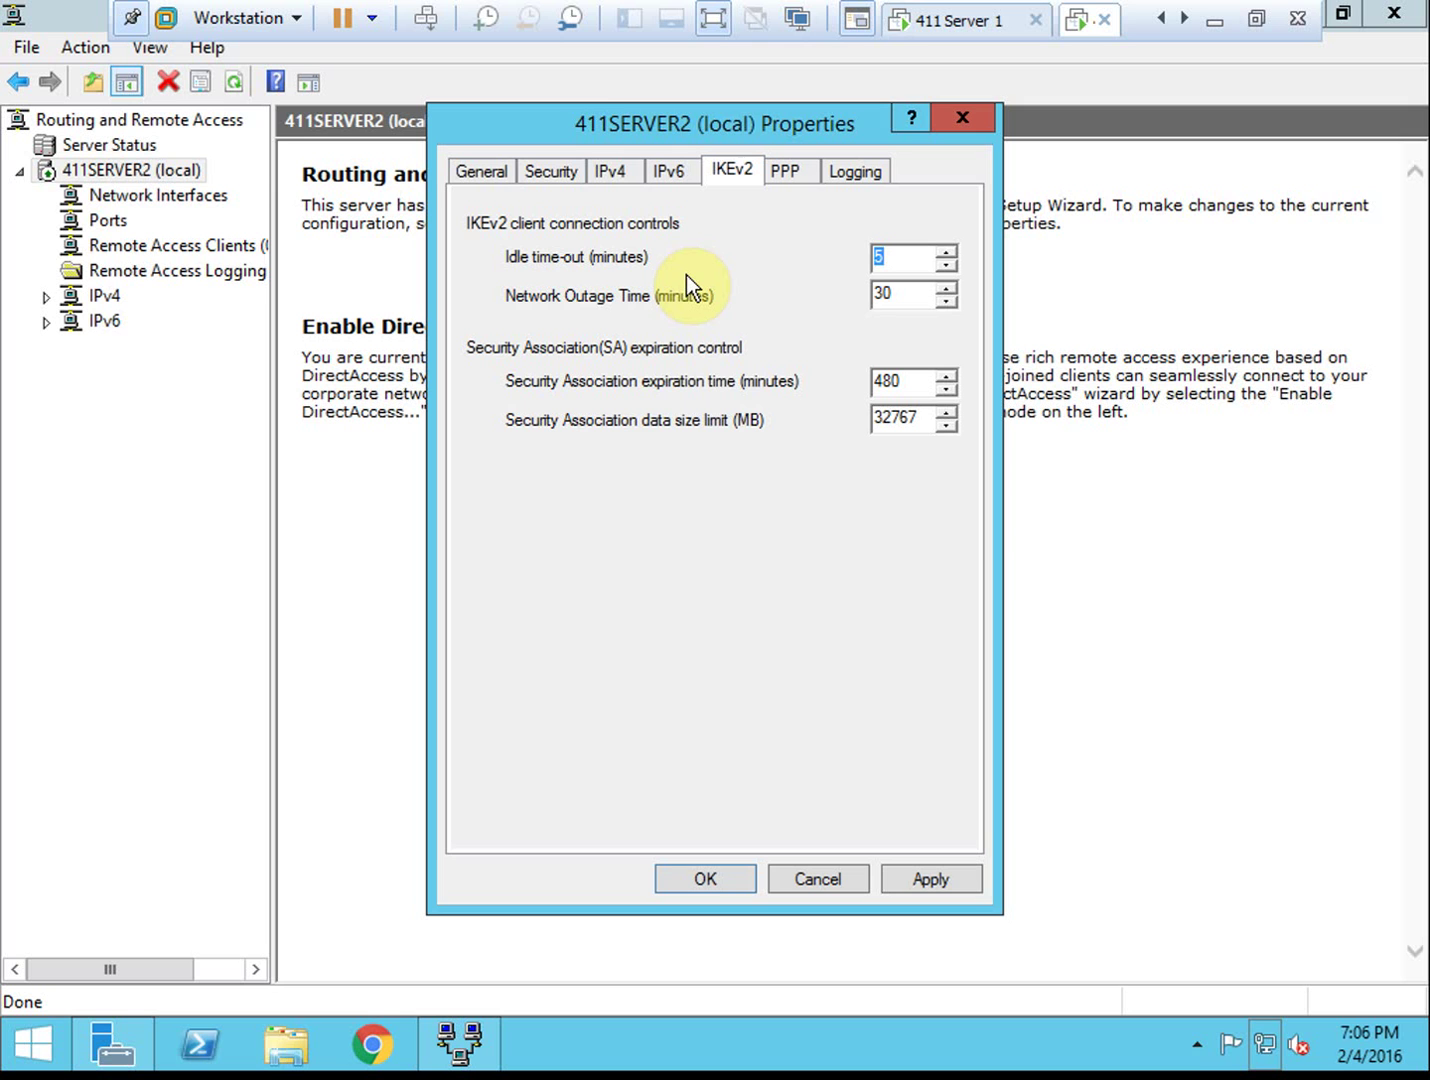
left_click(793, 168)
left_click(854, 167)
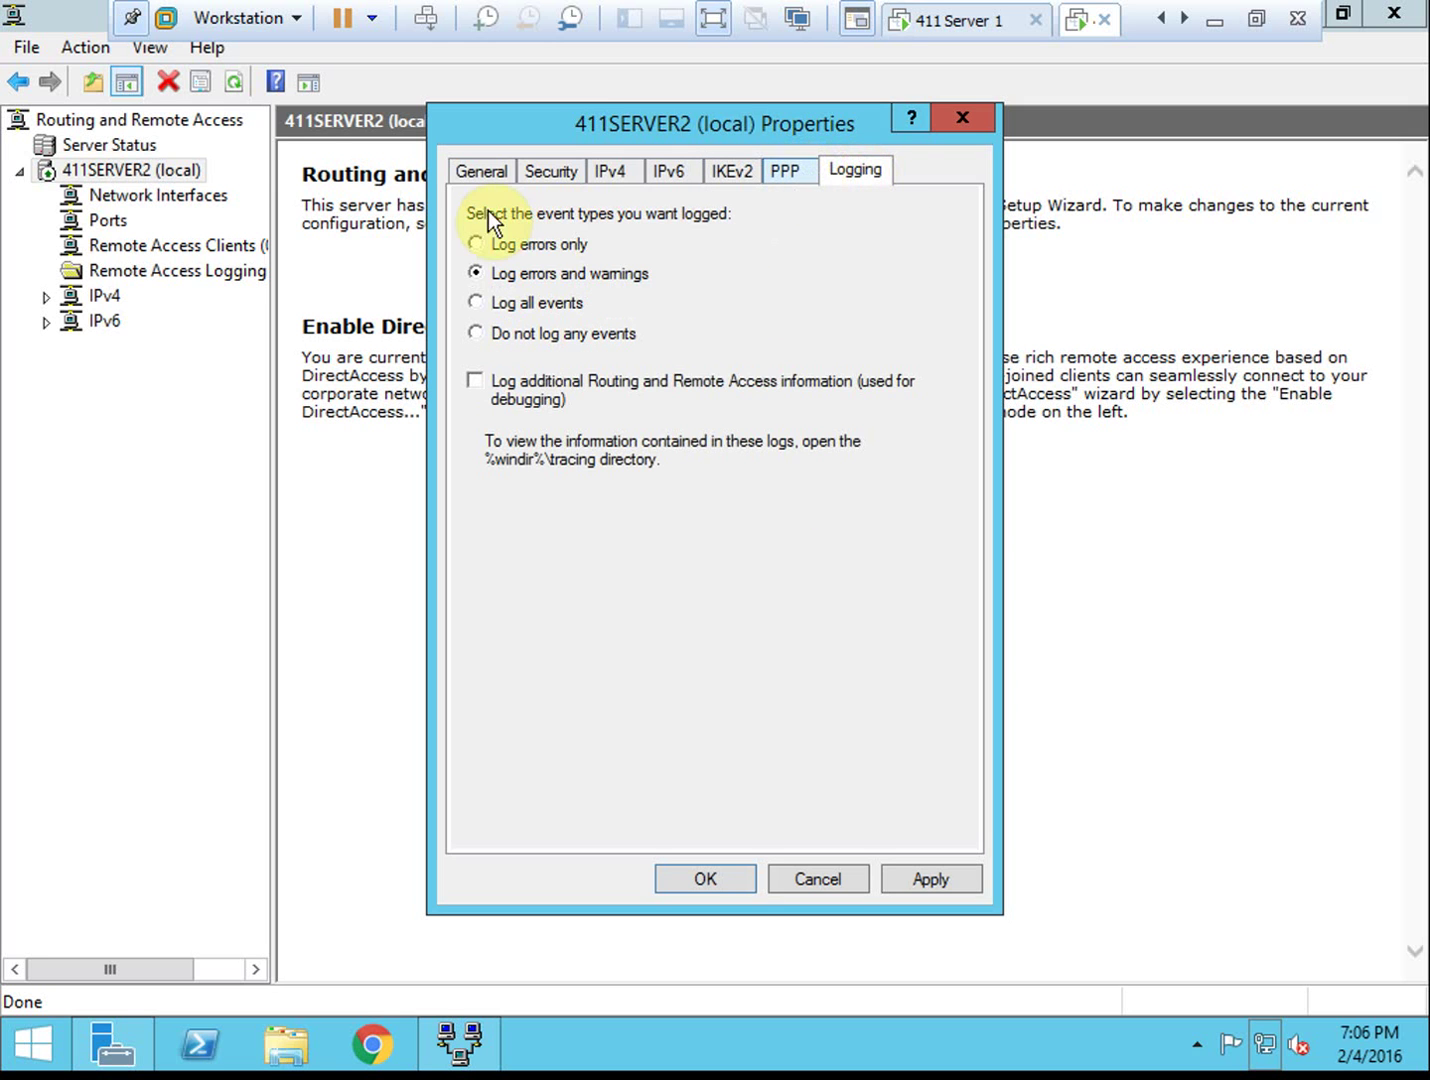
left_click(494, 177)
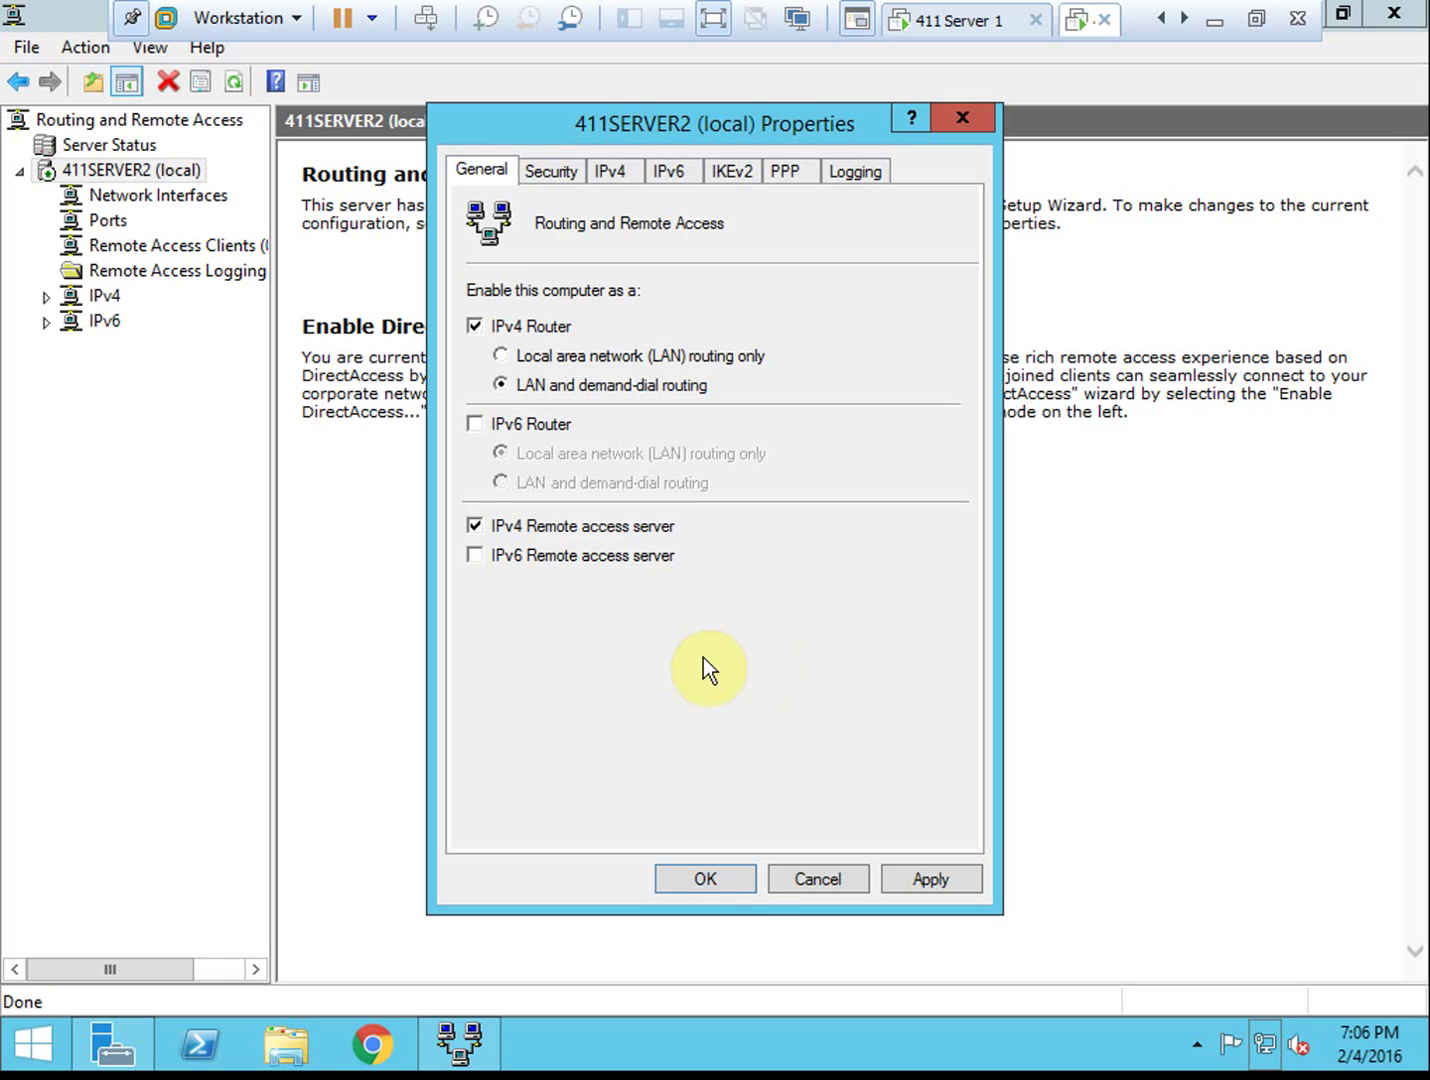
left_click(738, 879)
left_click(711, 878)
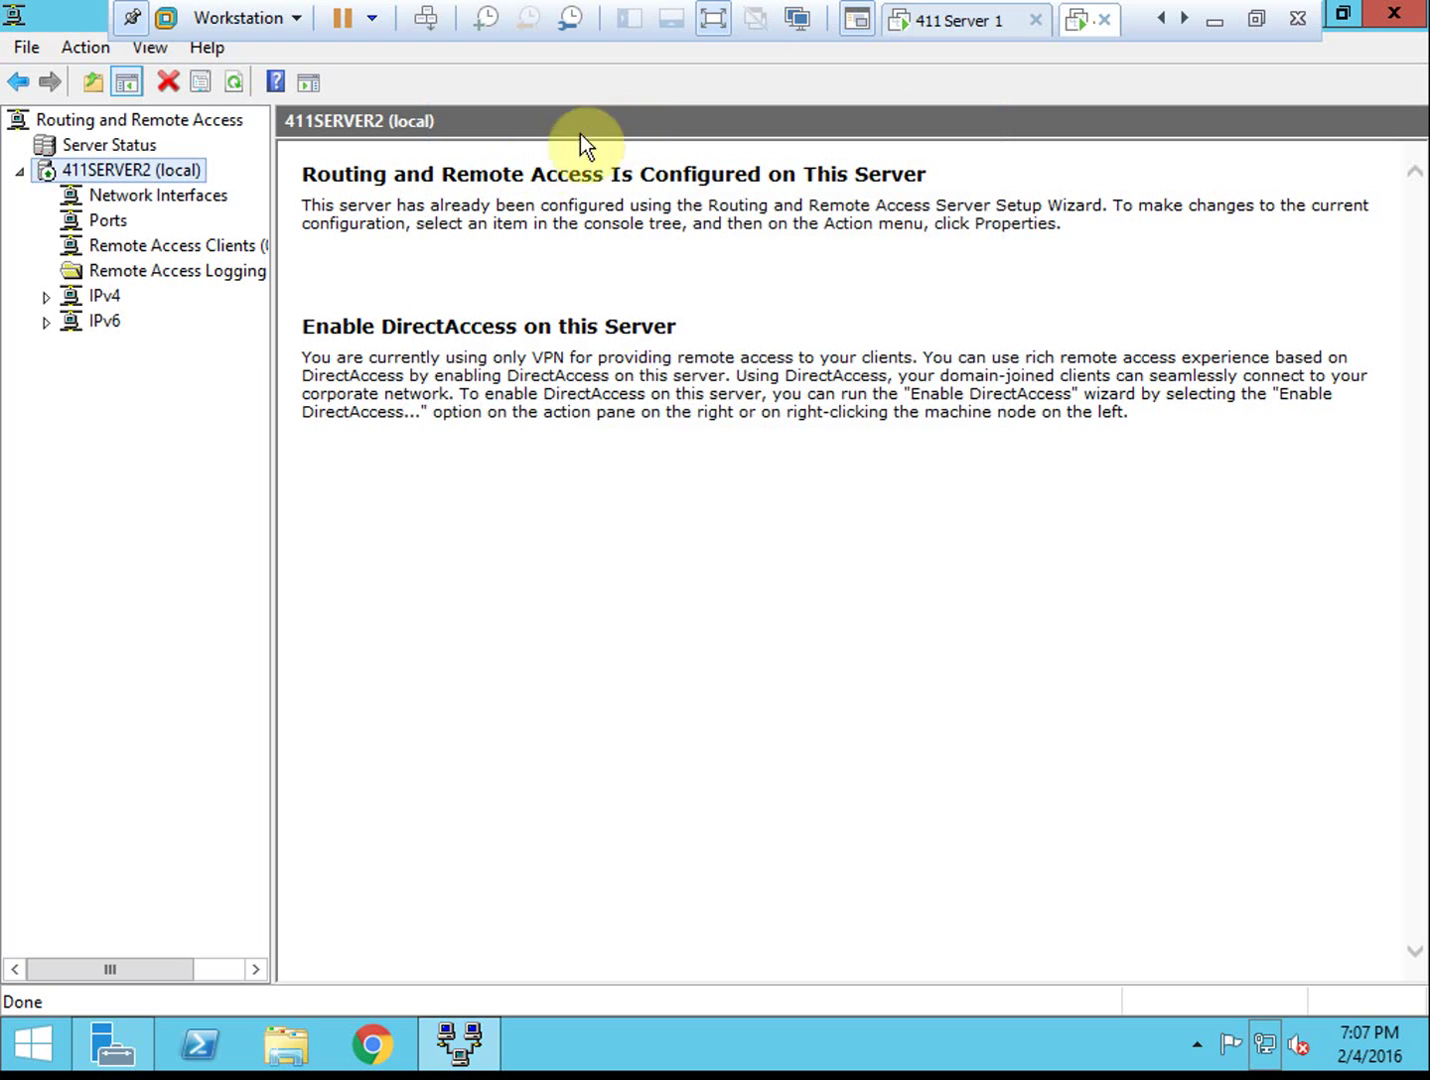
Restart the Routing and Remote Access service on 411SERVER2 (local) through All Tasks
right_click(147, 171)
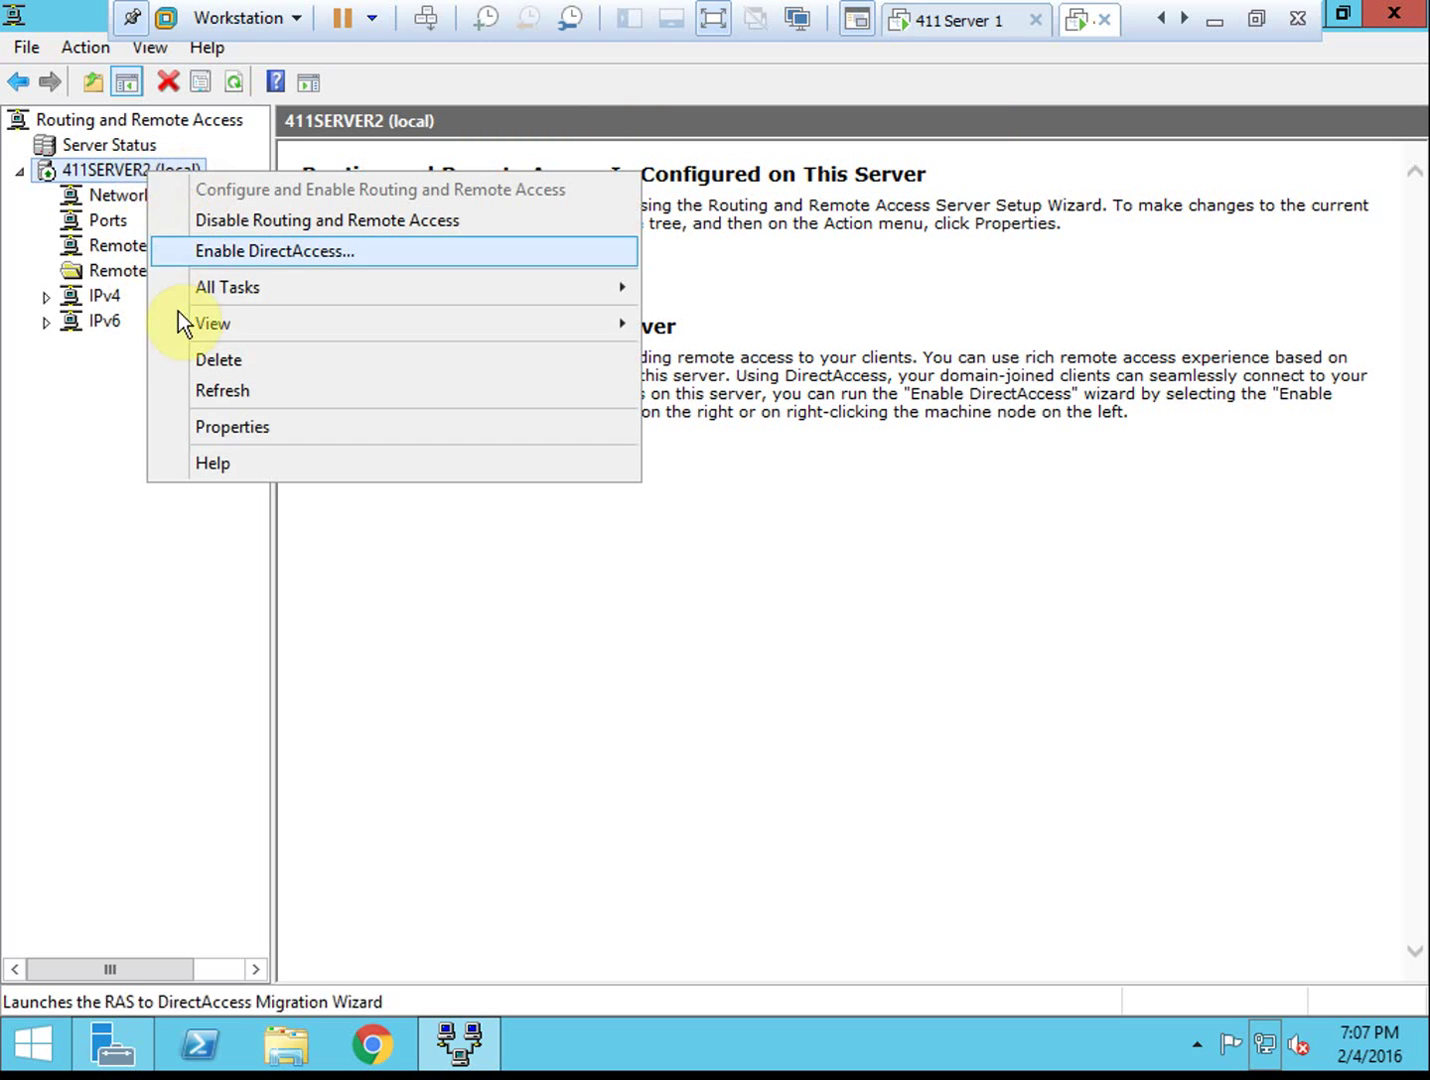
mouse_move(427, 297)
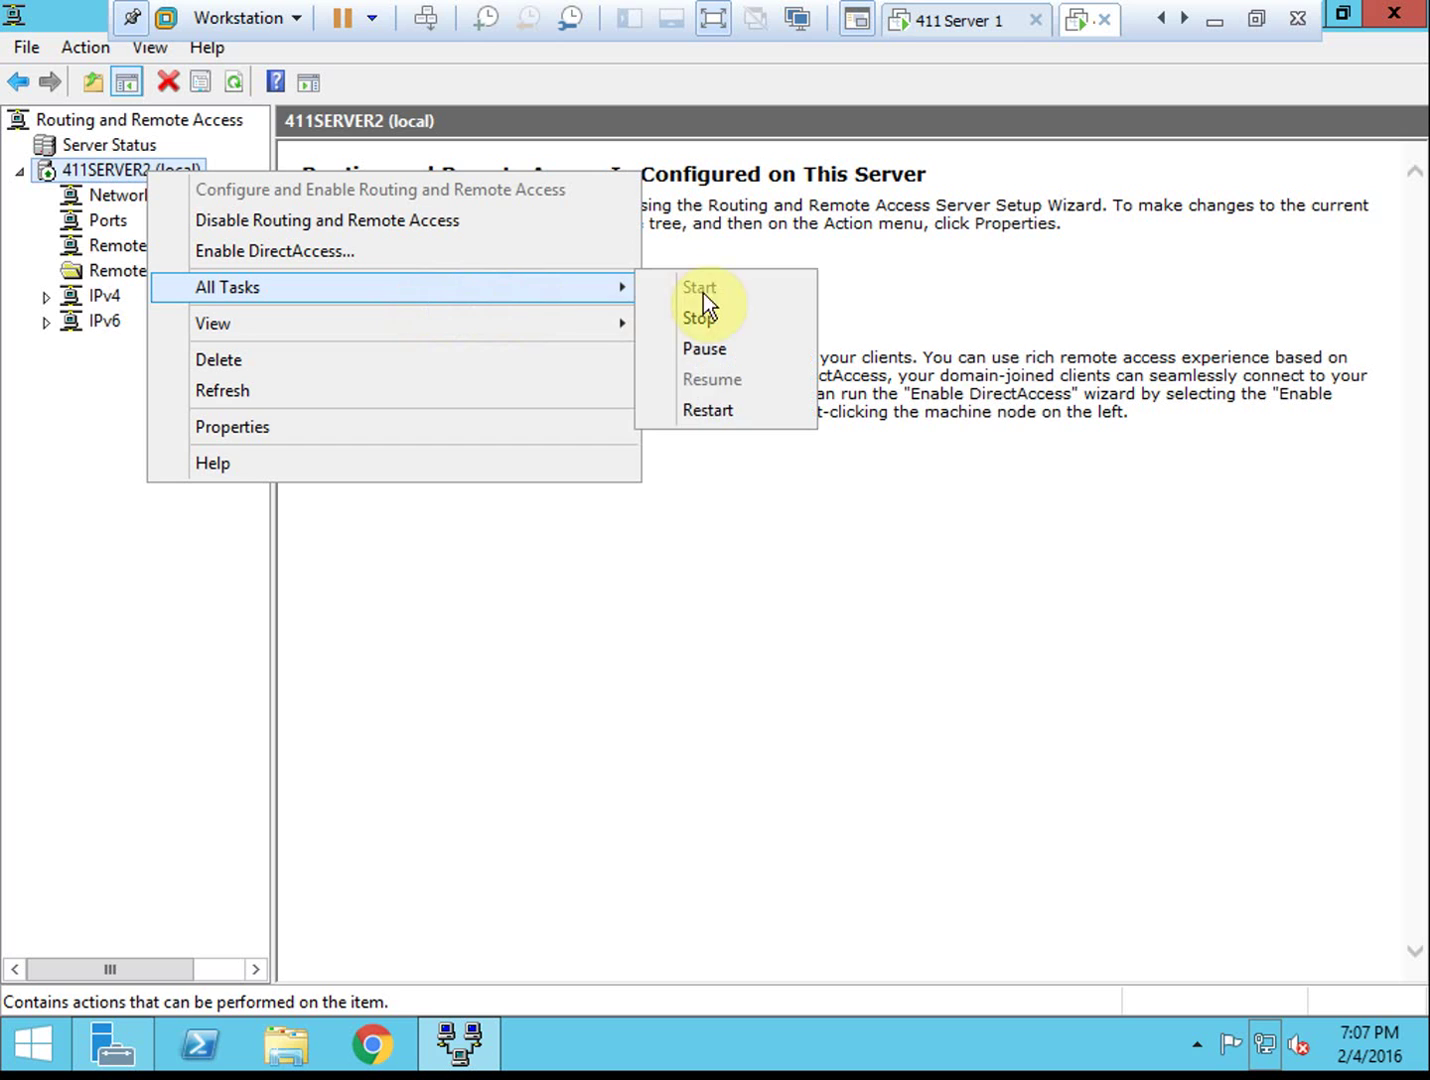
left_click(726, 412)
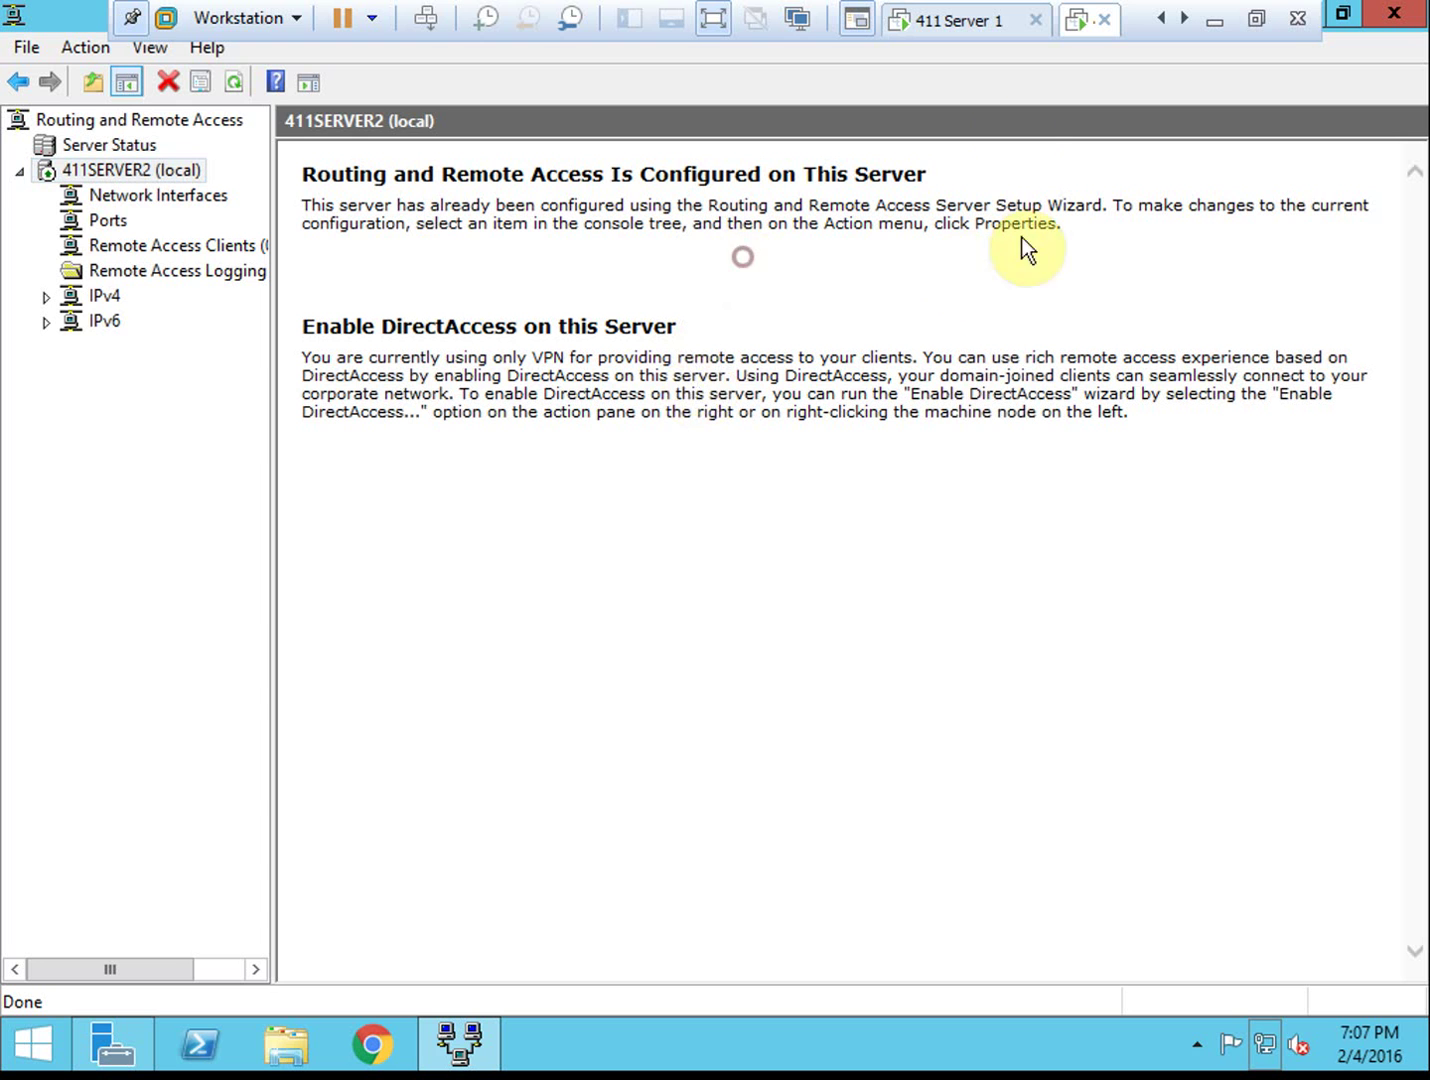
Close RRAS and Server Manager, run ipconfig to confirm 10.11.1.3, and return to 411 Server 1
left_click(1394, 14)
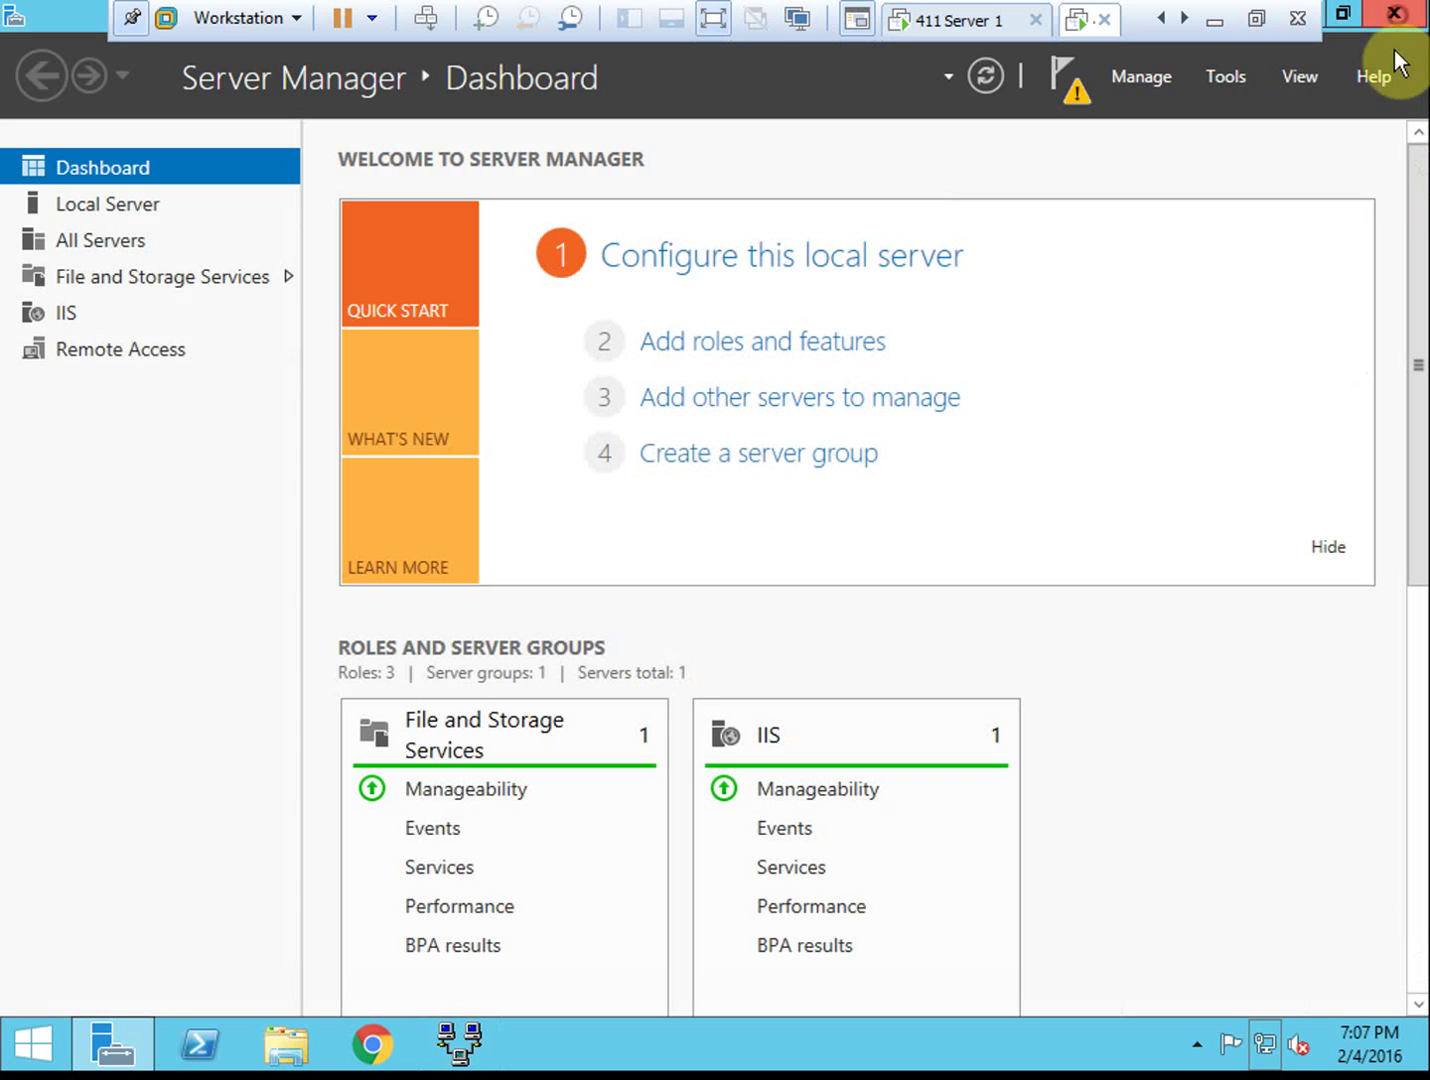
left_click(1396, 26)
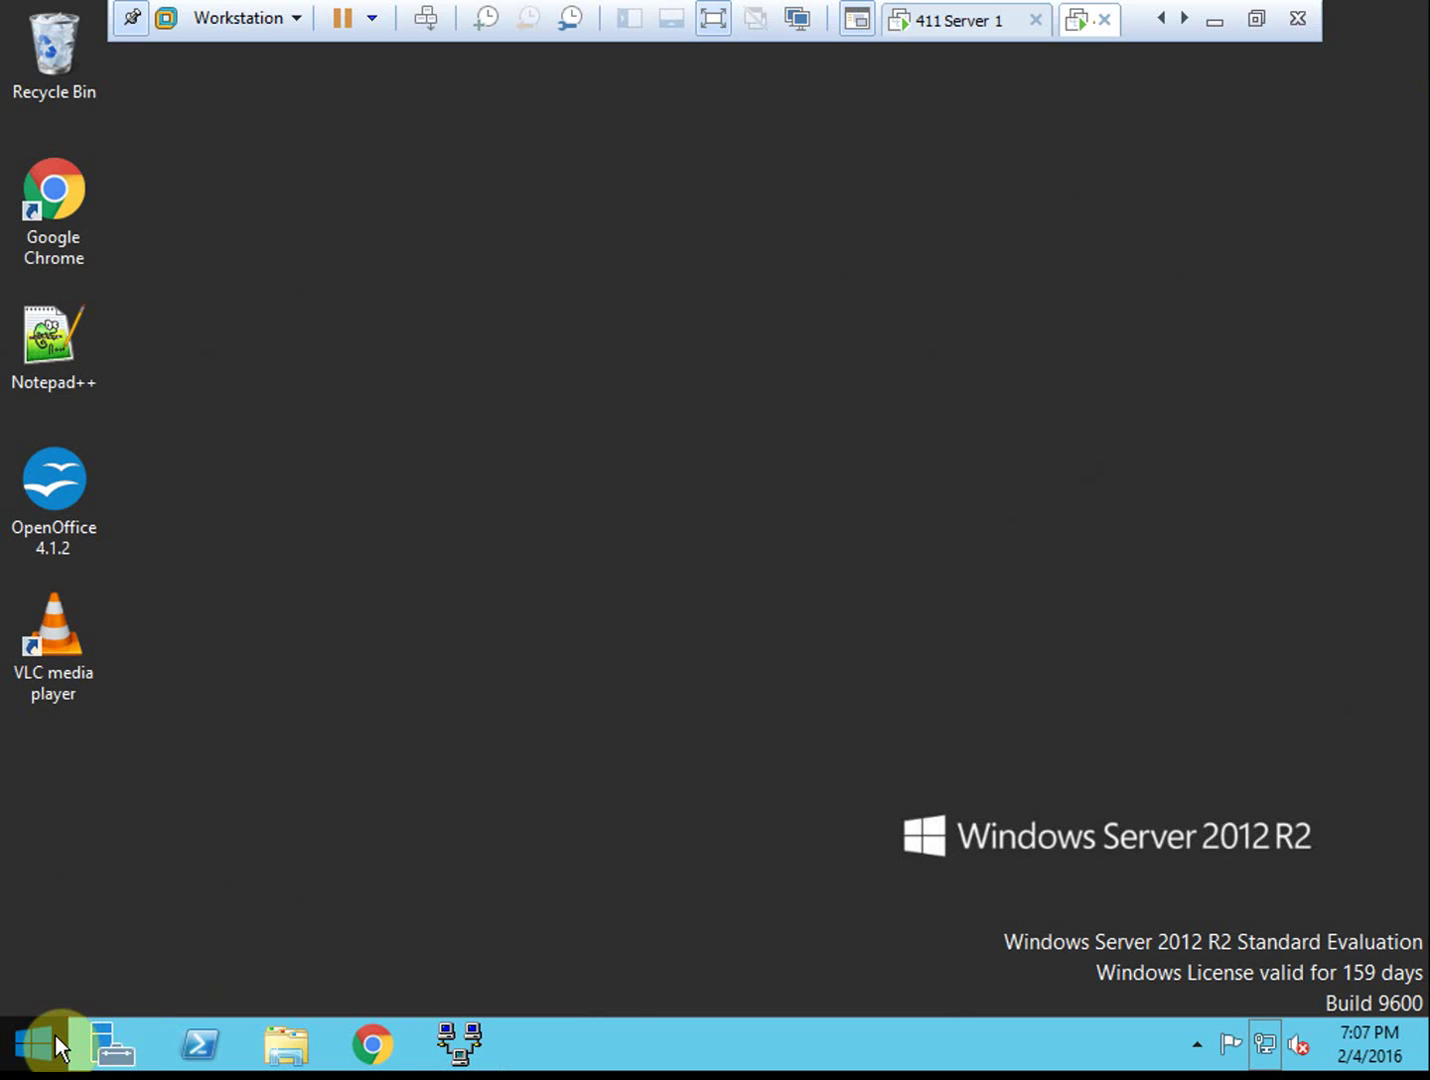
left_click(53, 1036)
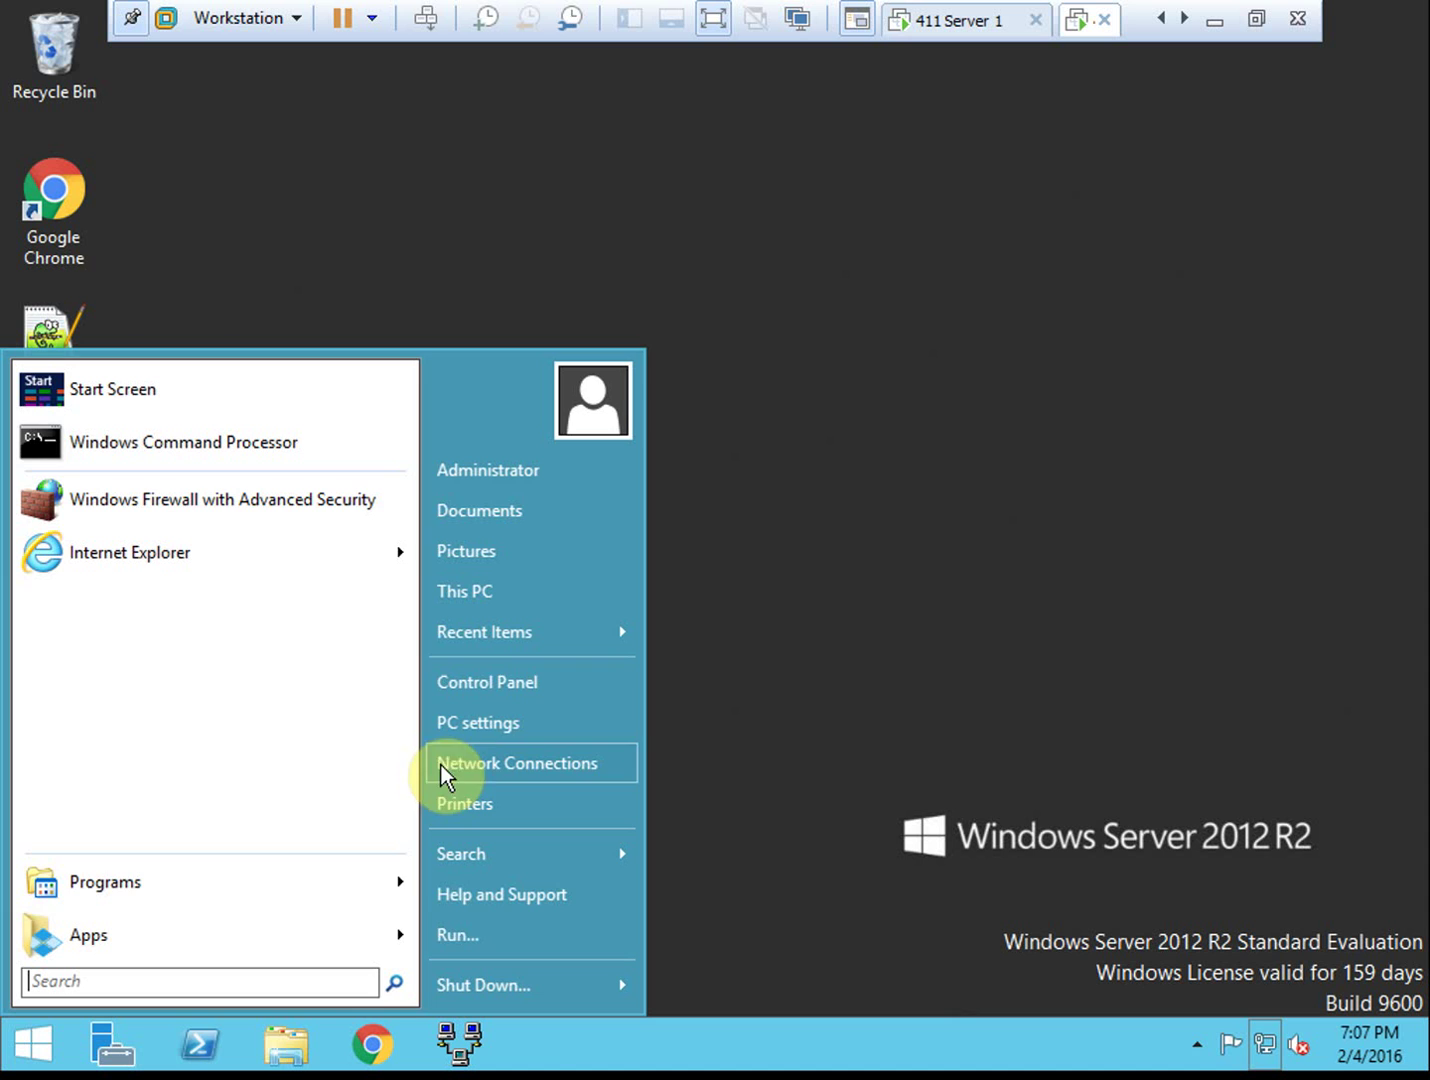
left_click(199, 451)
type("ipconfig")
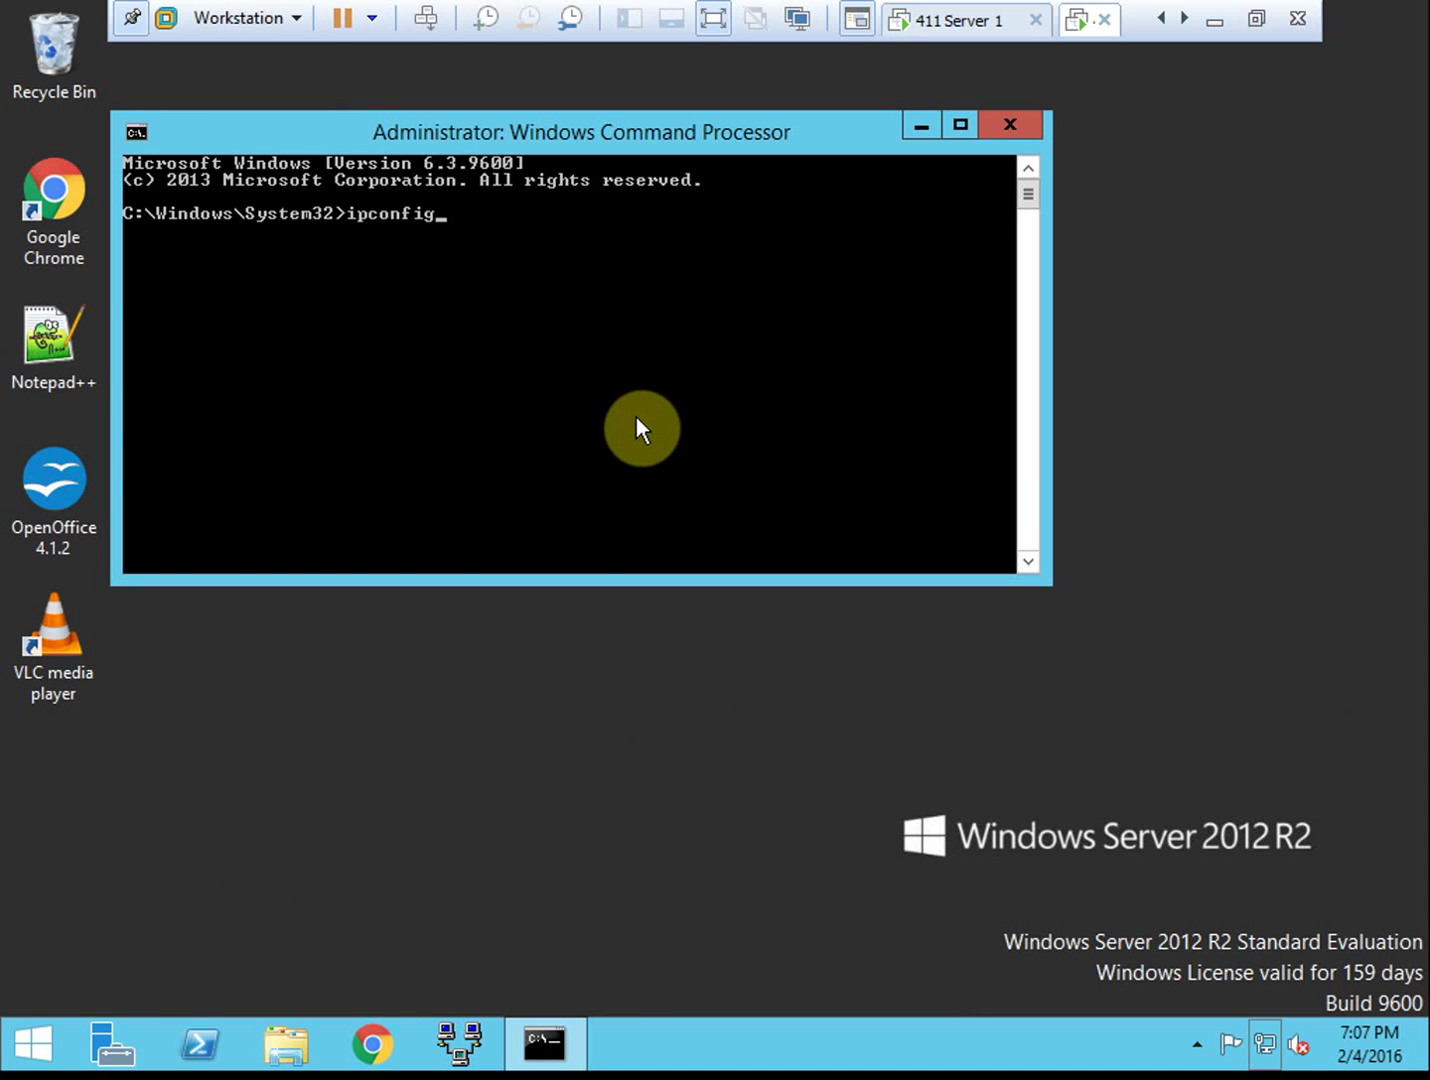
key("Return")
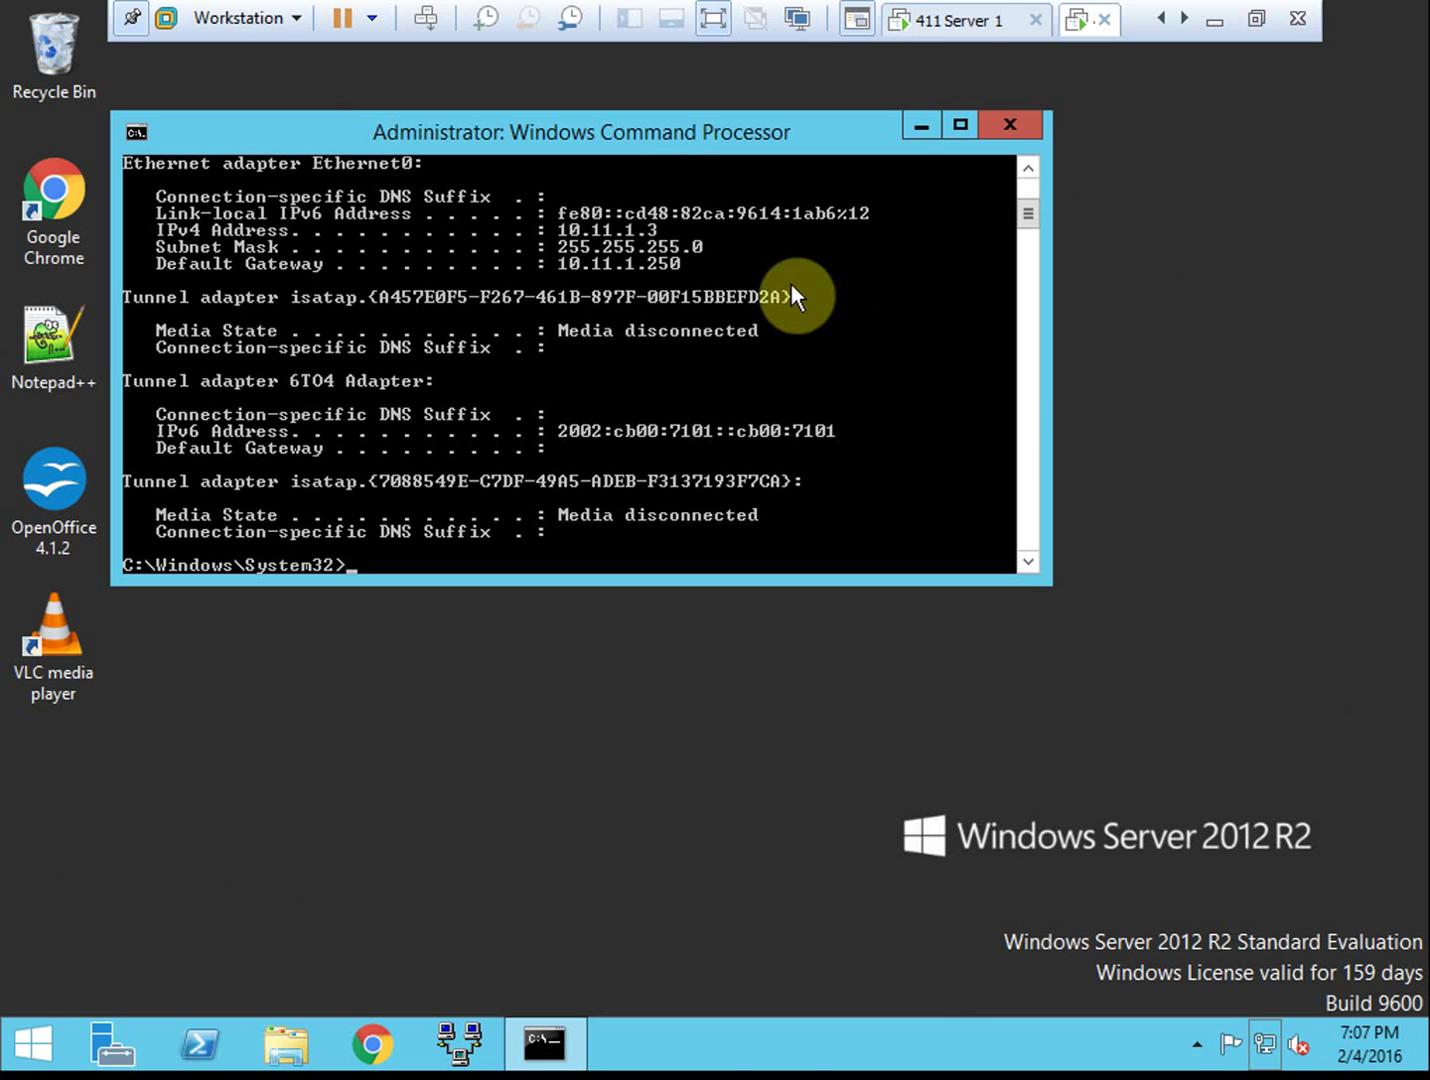
left_click(953, 22)
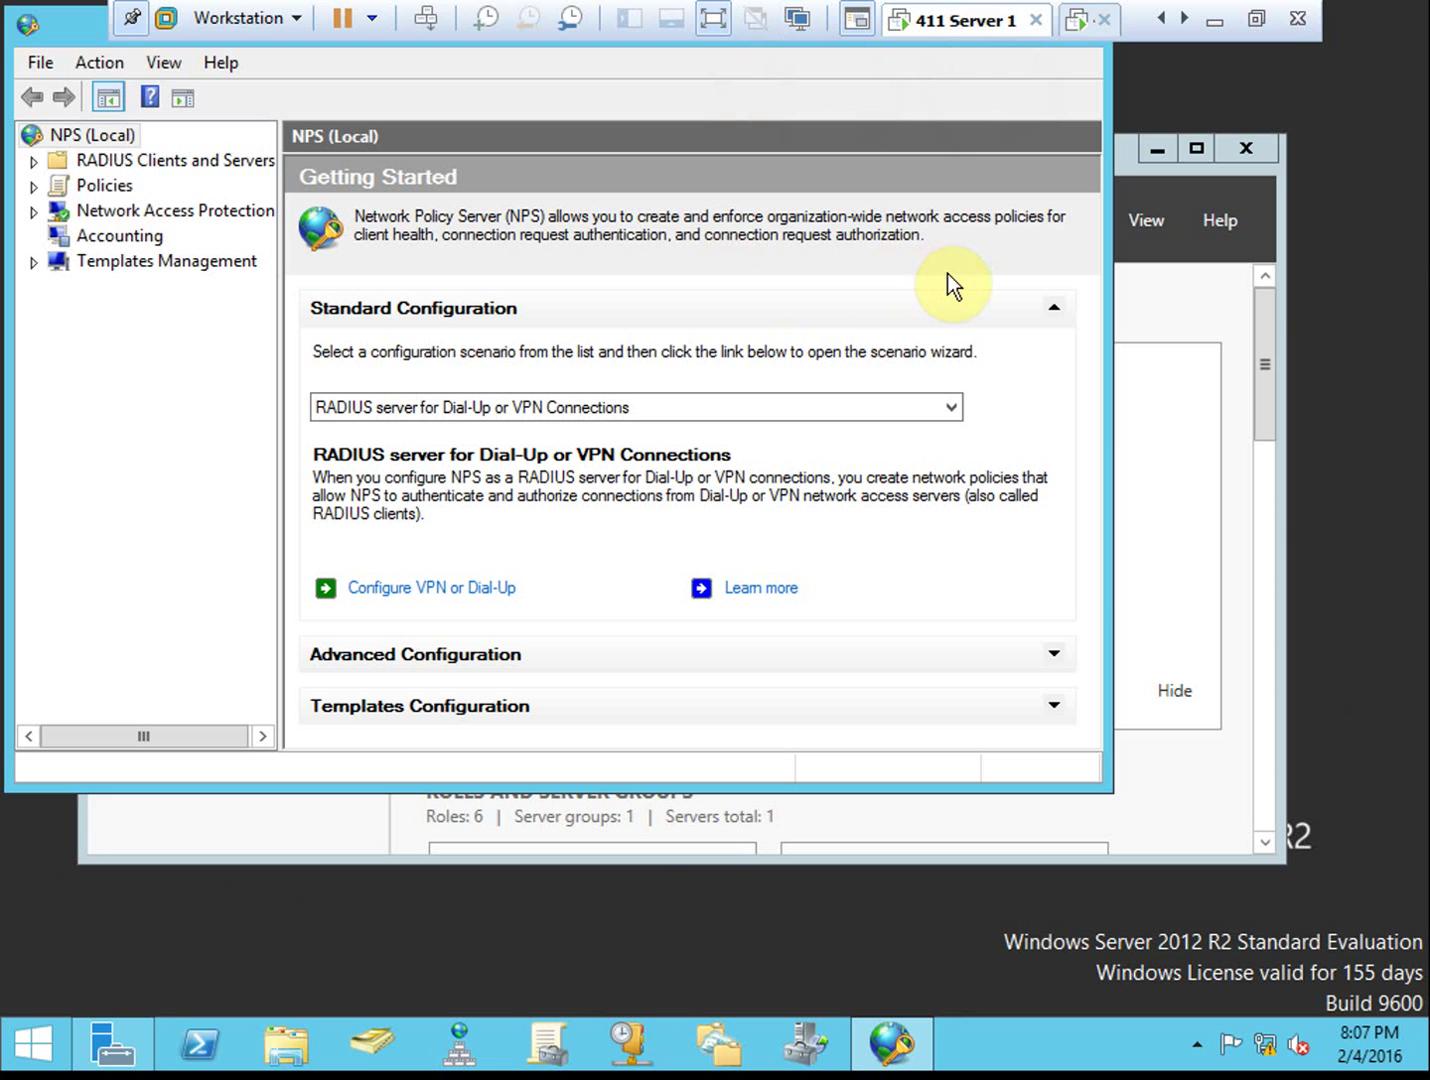
Close the NPS console and Server Manager
left_click_drag(71, 30, 239, 163)
left_click(1241, 153)
left_click(1240, 149)
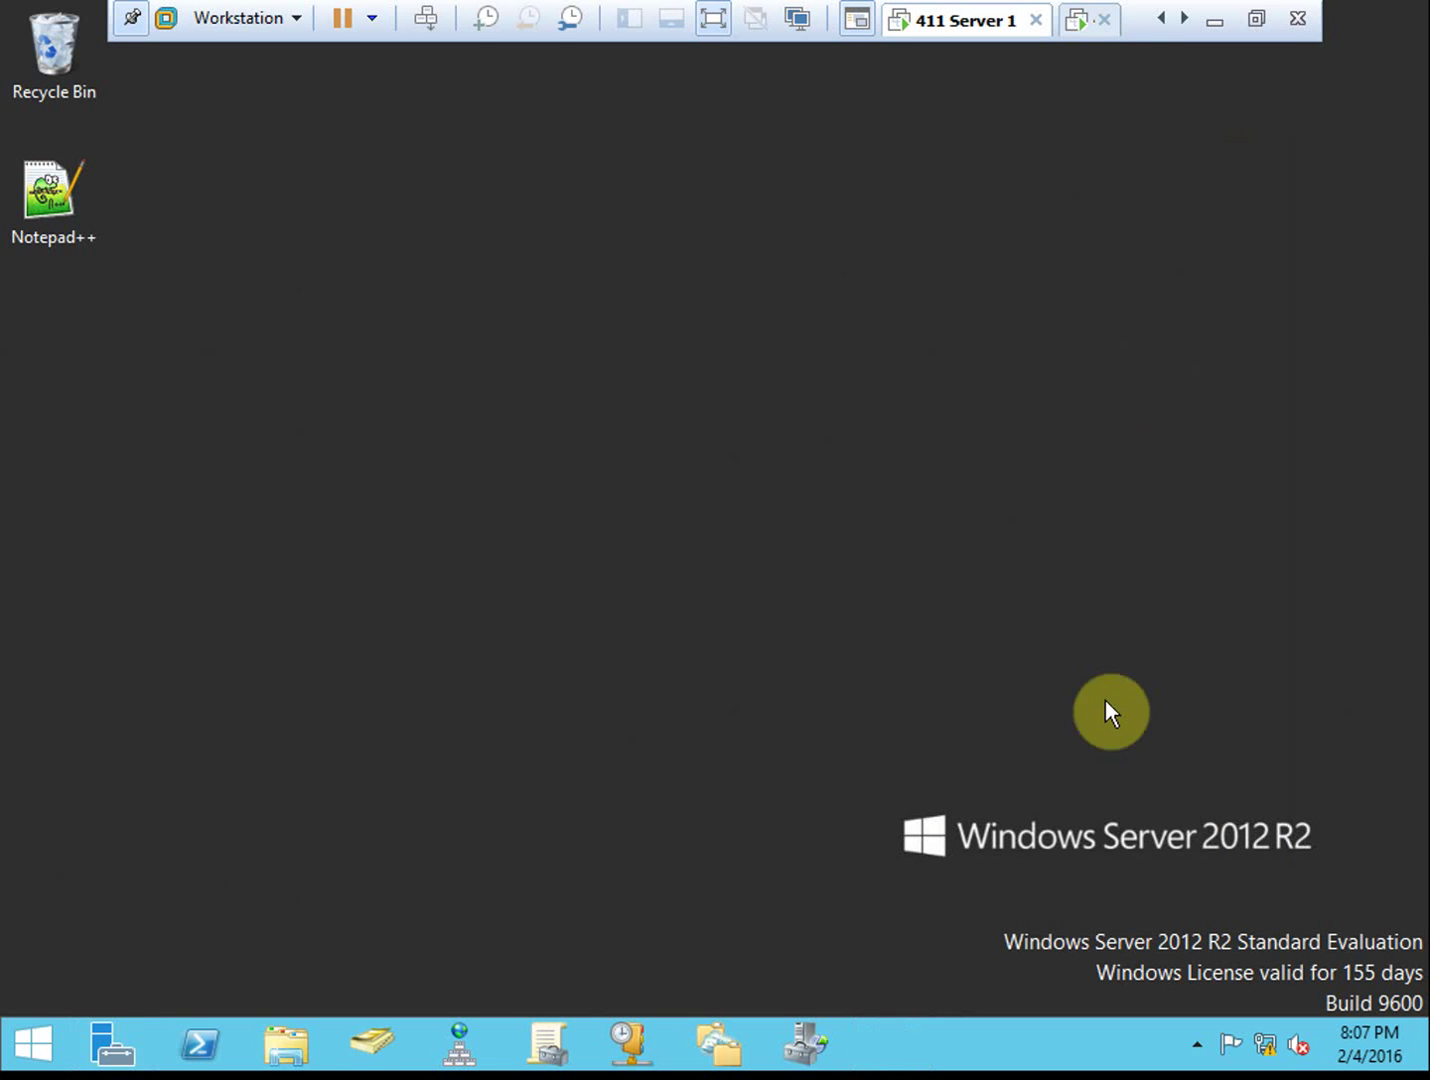
From Network and Sharing Center, set up a workplace VPN over the internet to 10.11.1.3
right_click(1268, 1046)
left_click(1254, 1017)
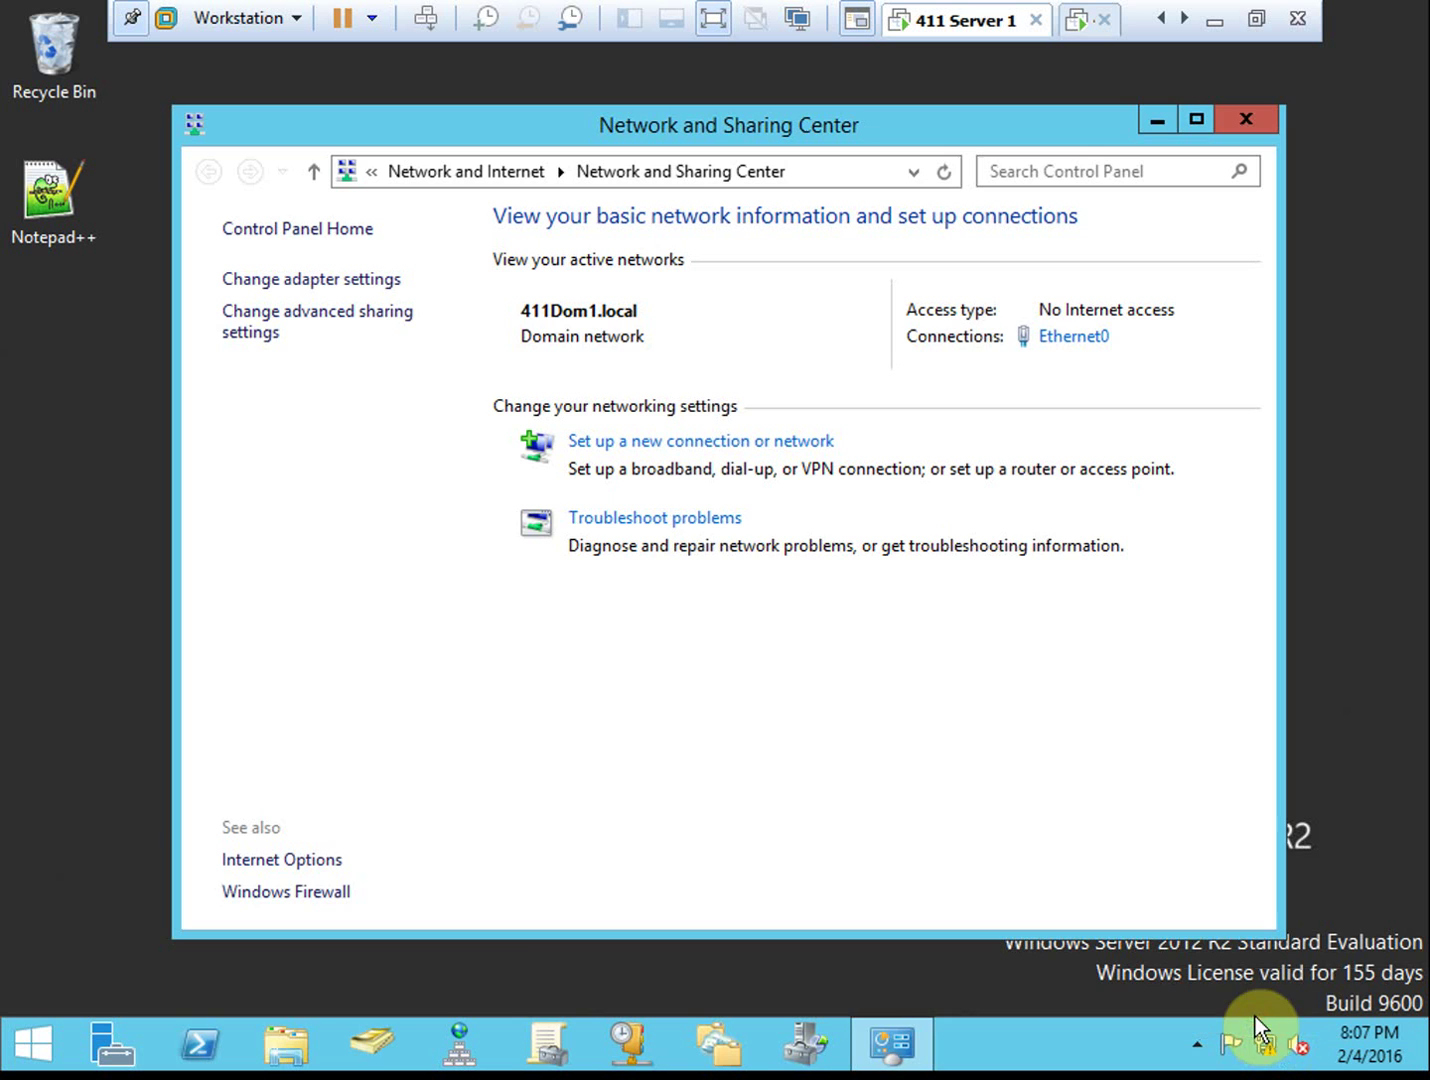
left_click(762, 444)
left_click(615, 492)
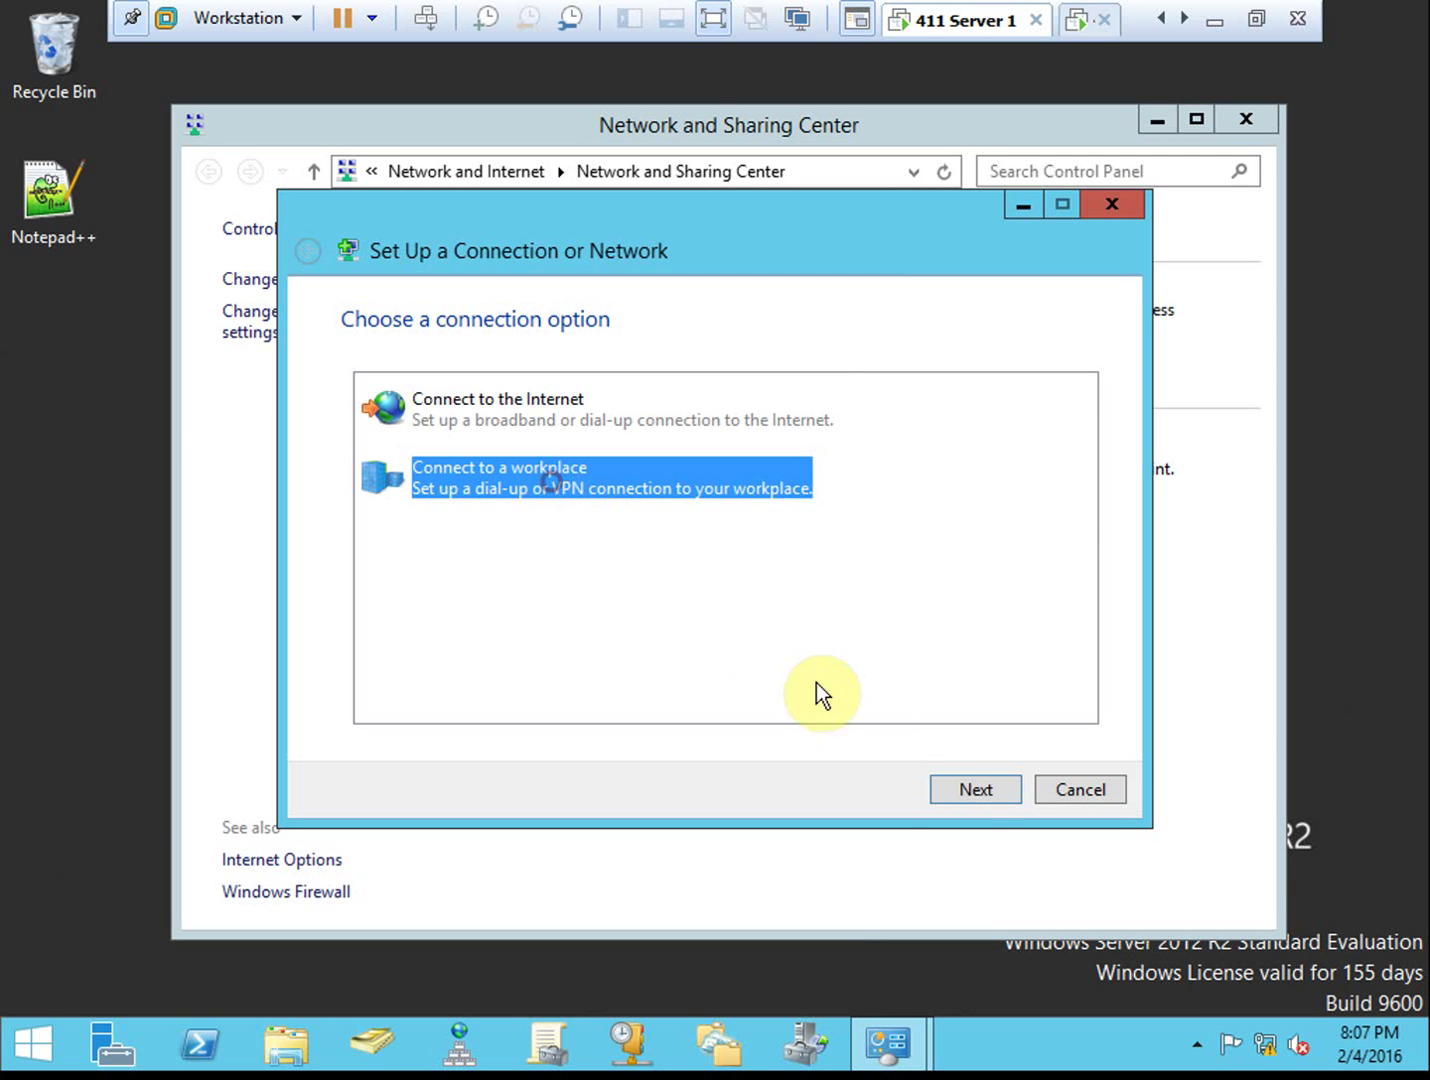
left_click(975, 789)
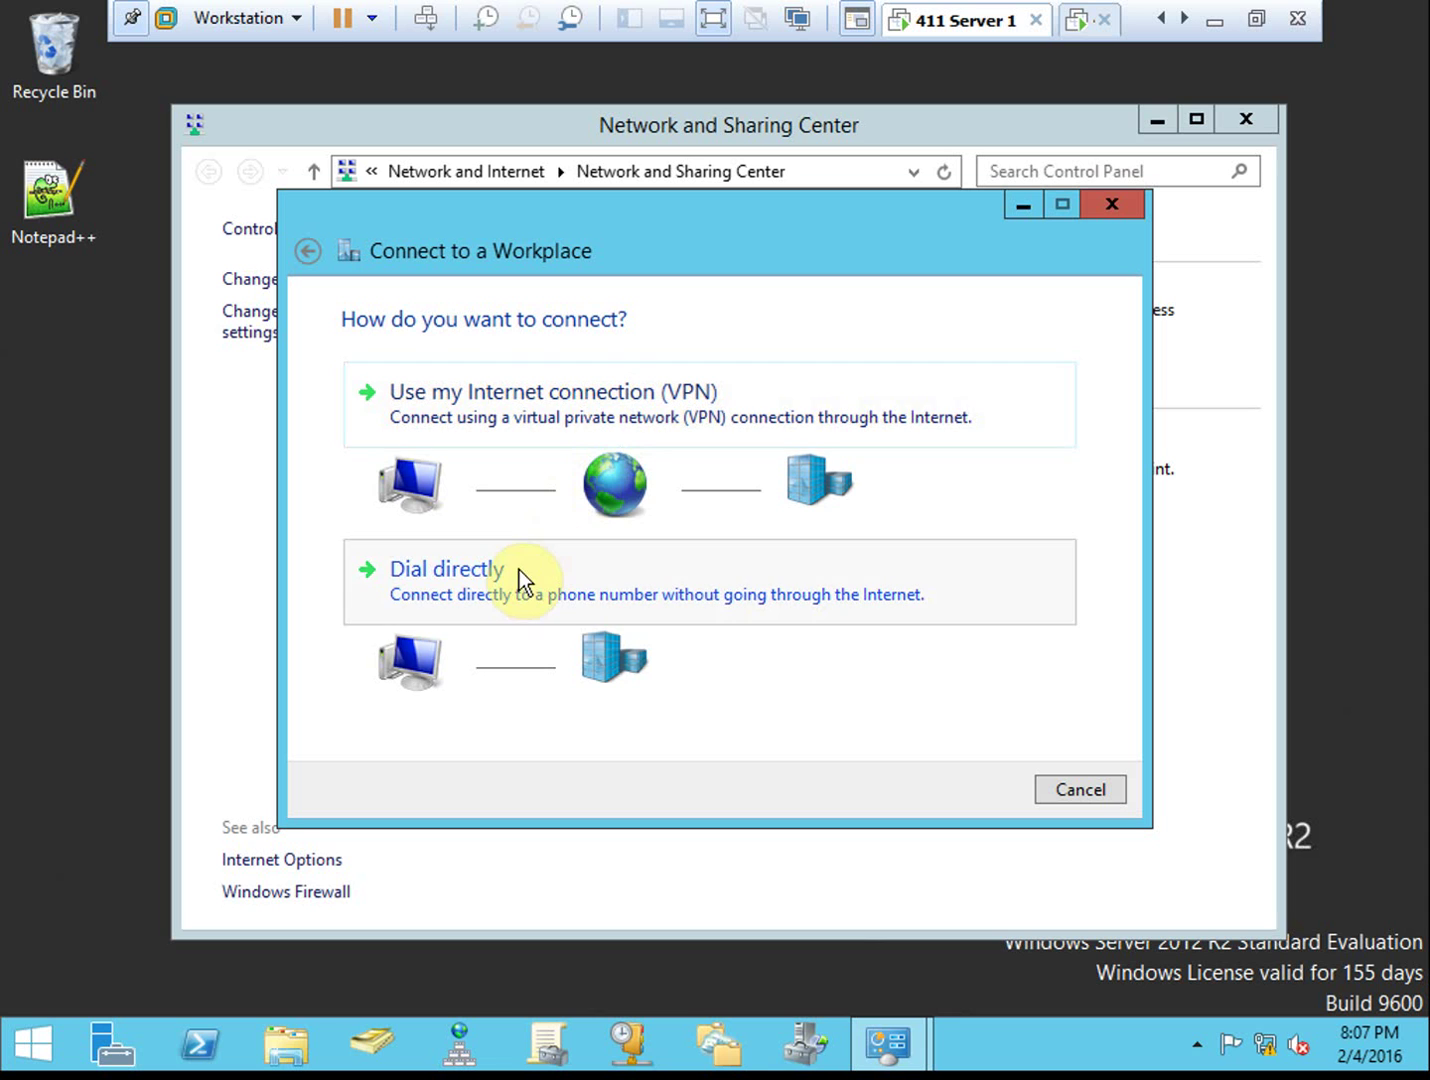
left_click(529, 406)
left_click(540, 520)
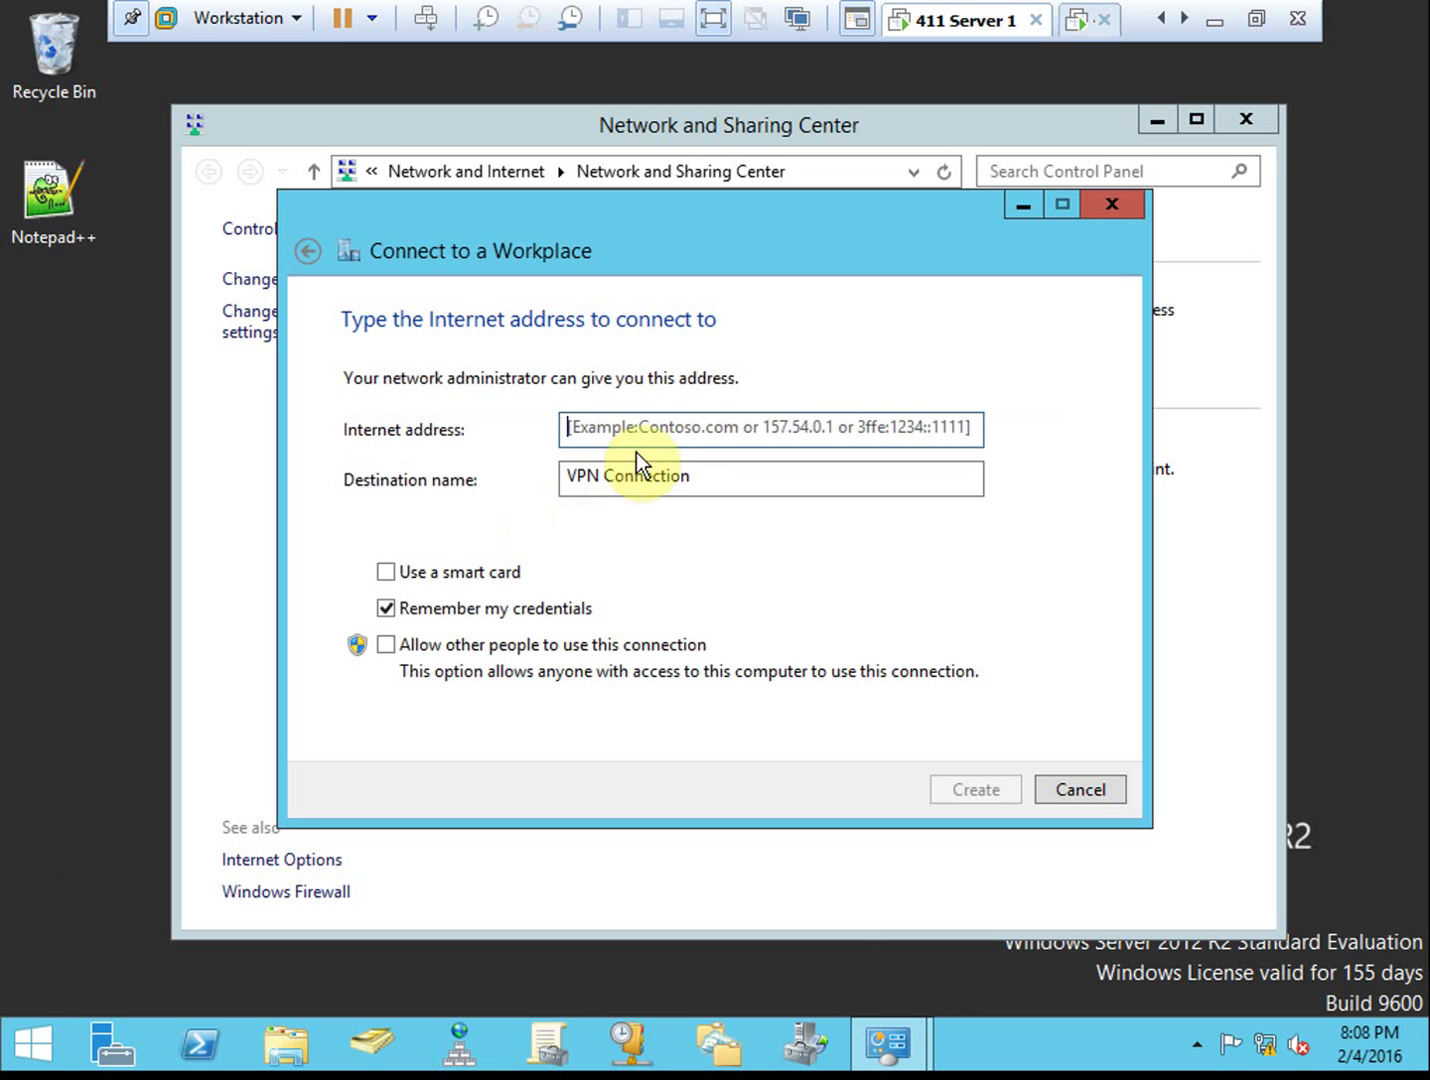
type("10.11.0.")
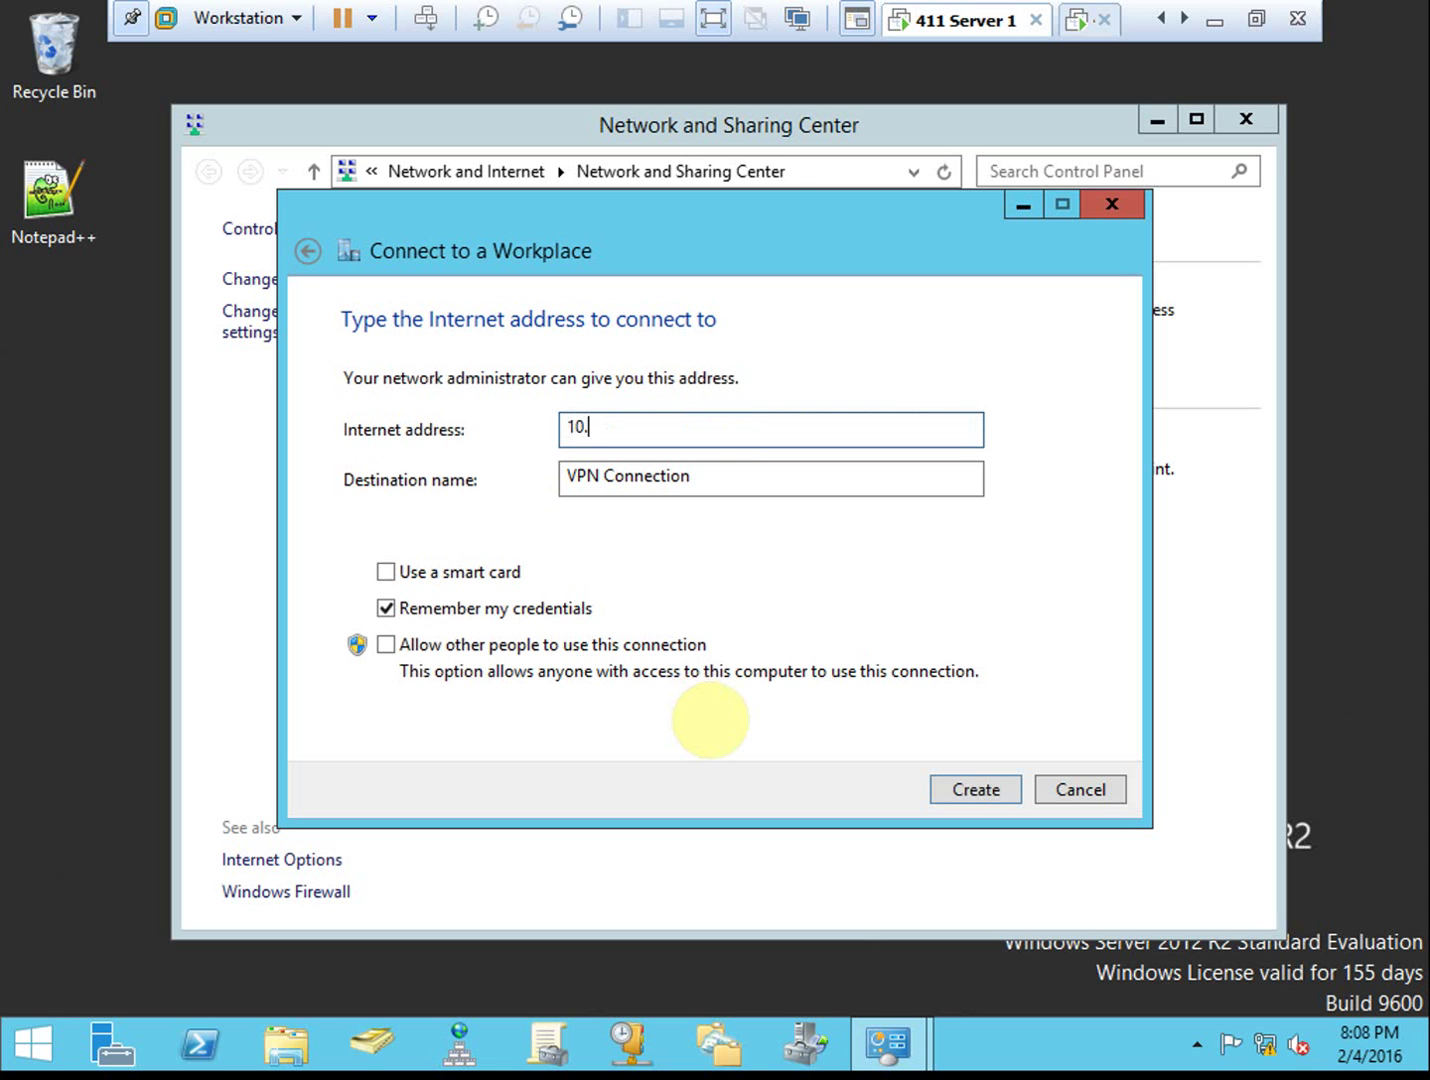
key("BackSpace")
key("BackSpace")
type("1.3")
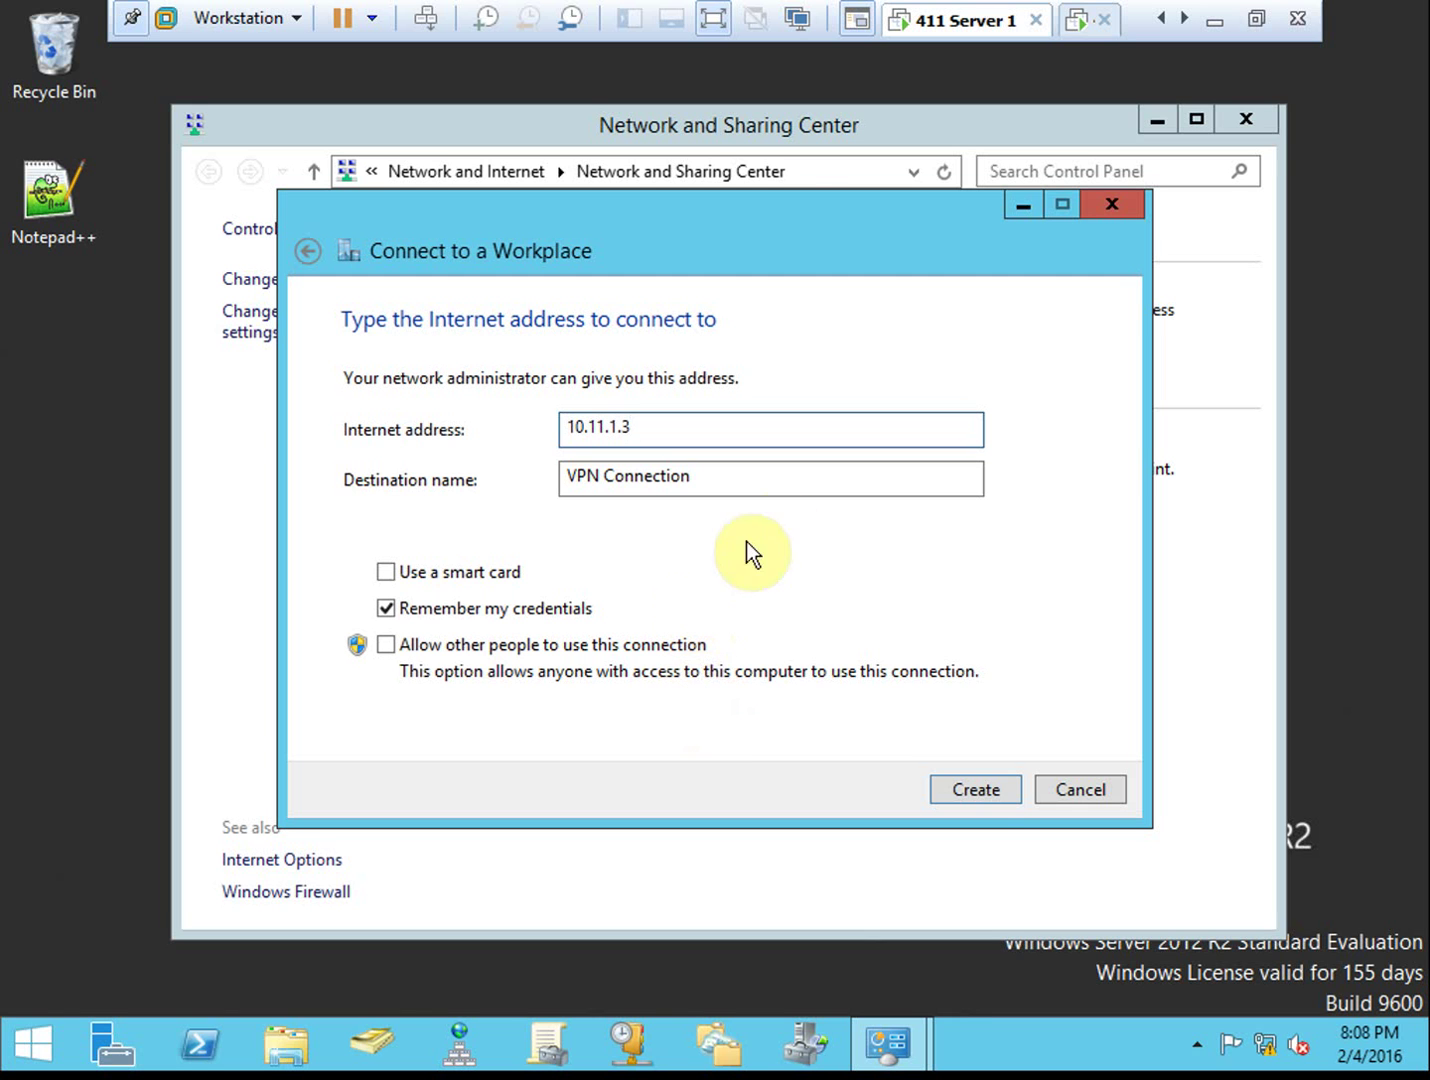
left_click(979, 787)
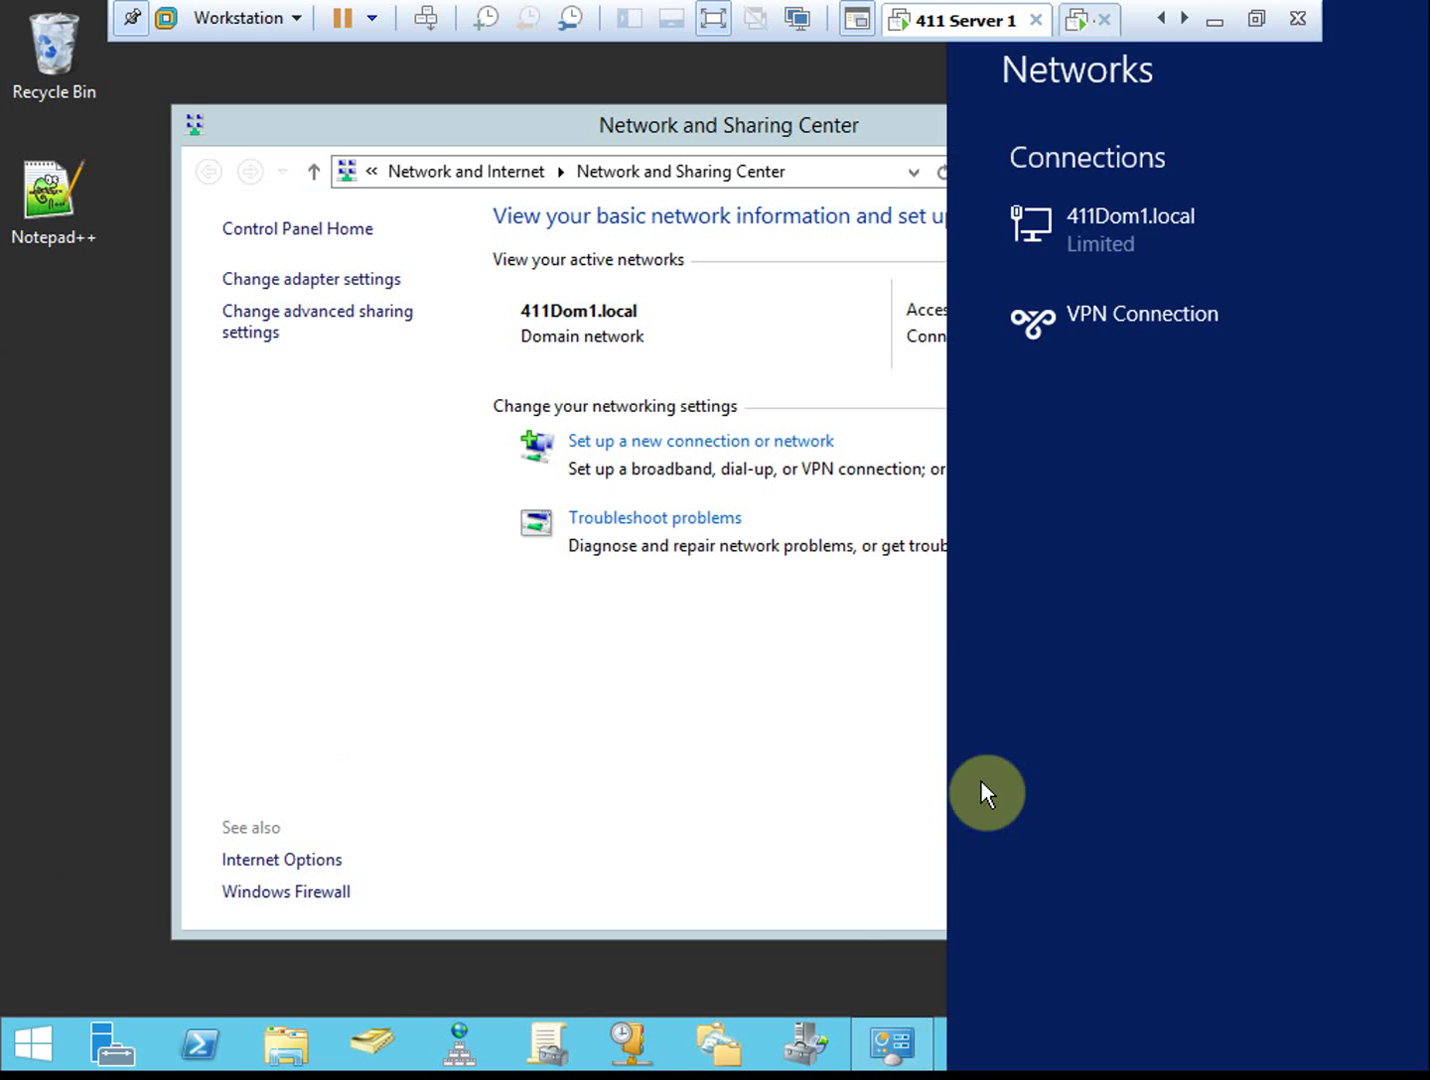
Connect VPN Connection signing in as administrator with the account password, which returns Error 850
left_click(1113, 317)
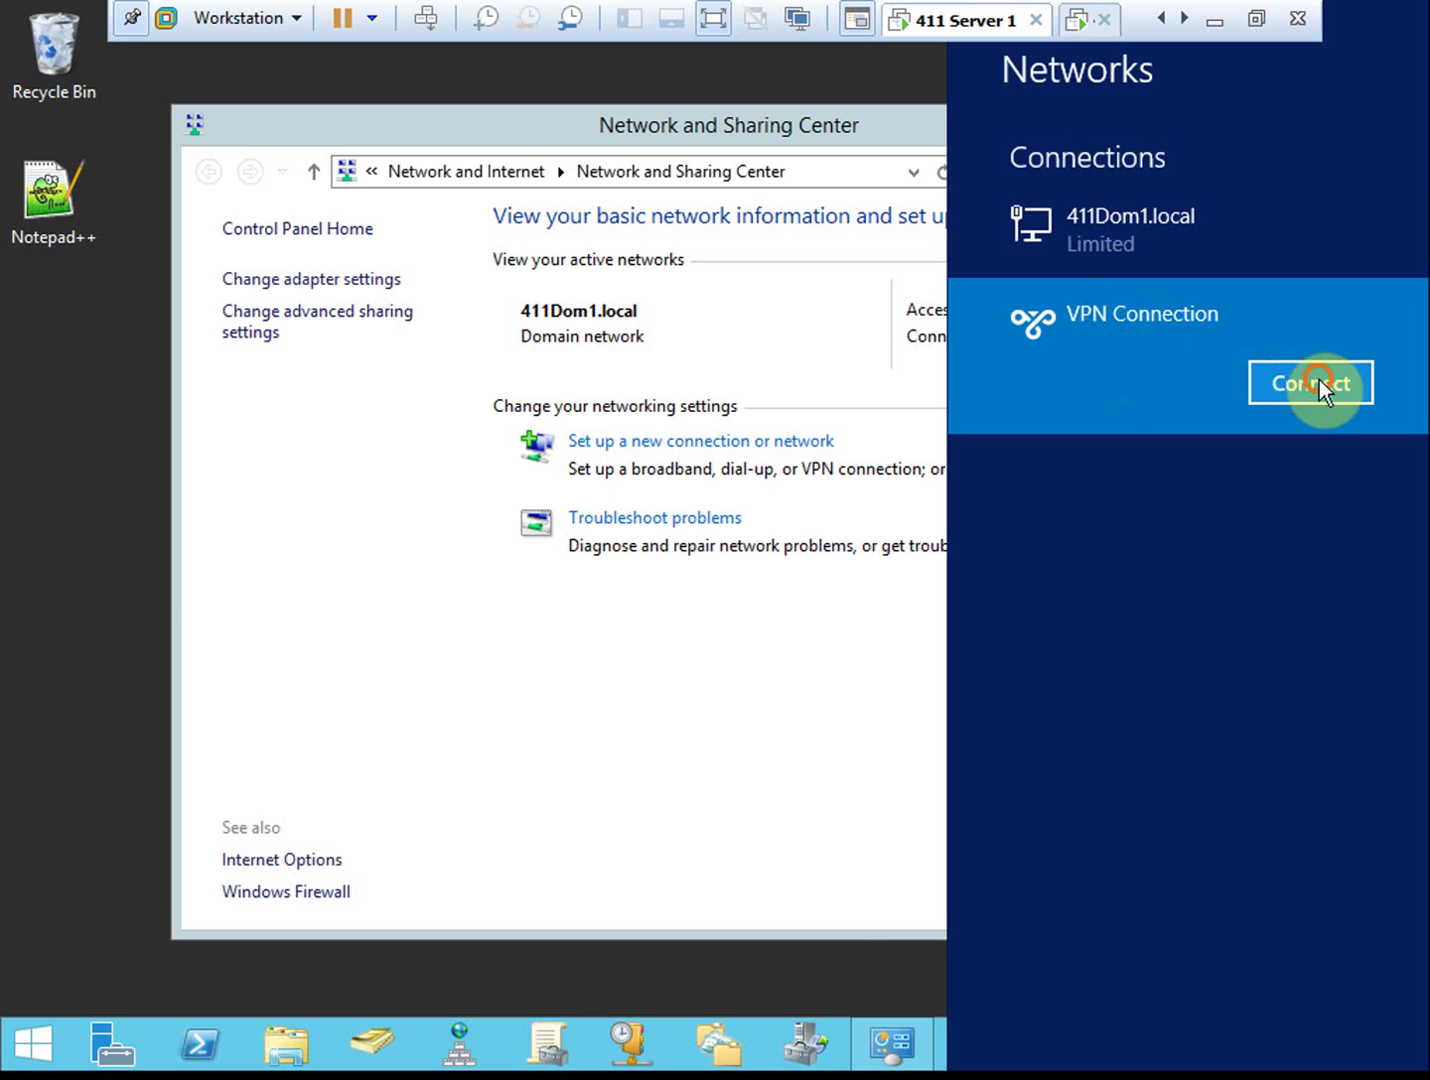
left_click(1220, 385)
left_click(1076, 506)
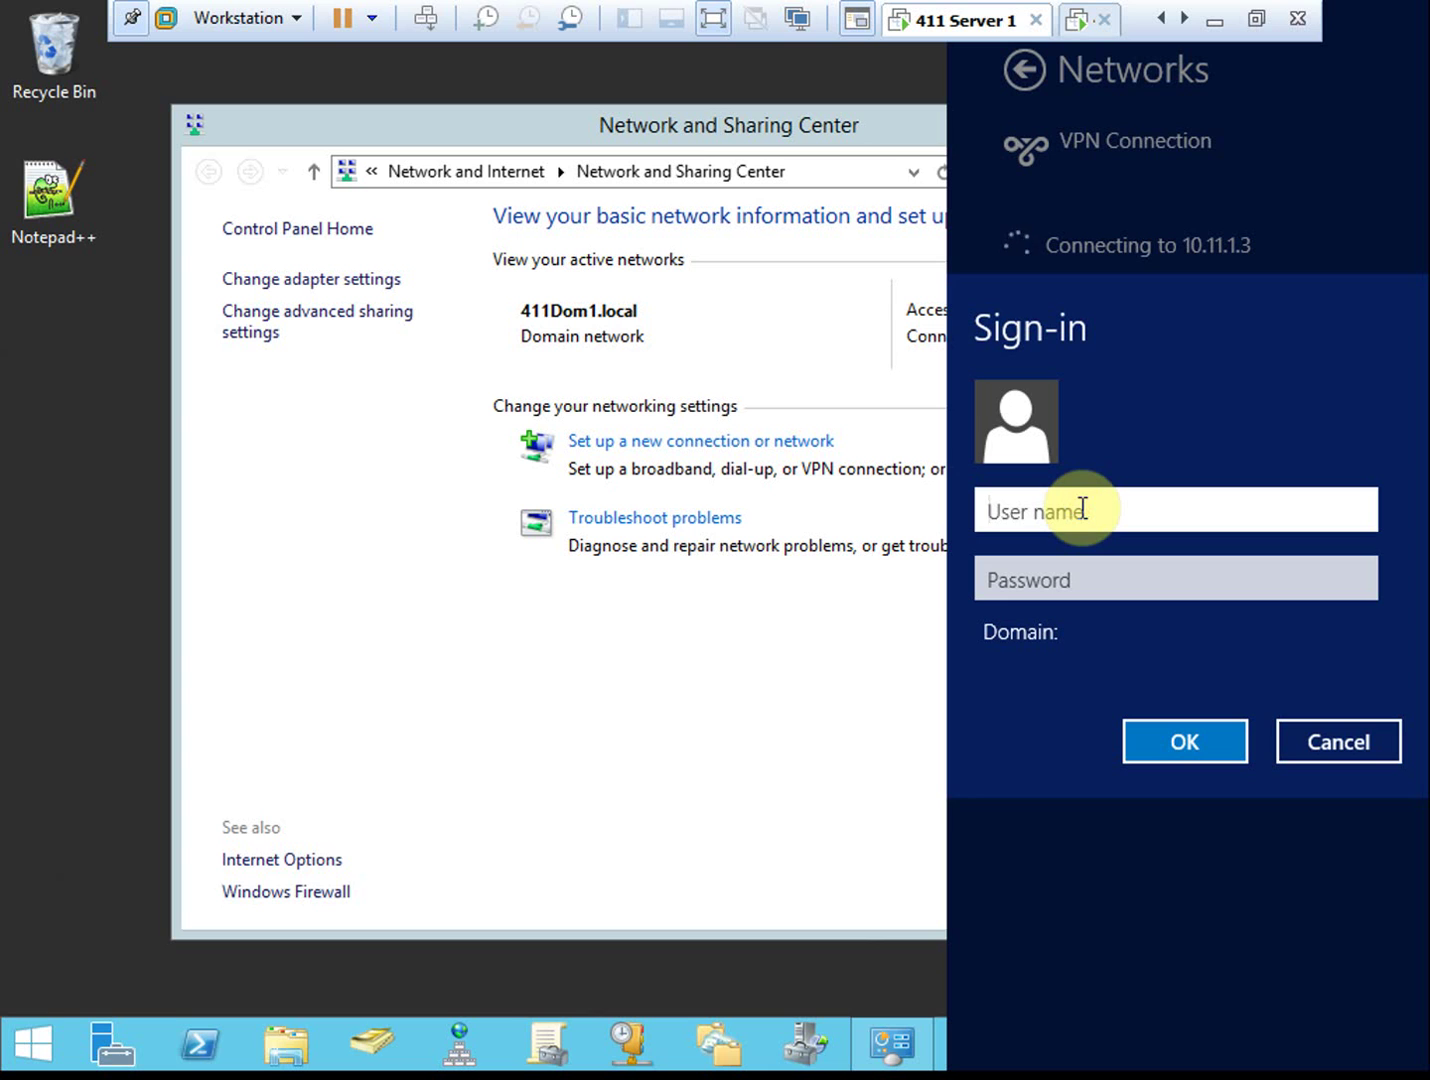
type("administrator")
key("Tab")
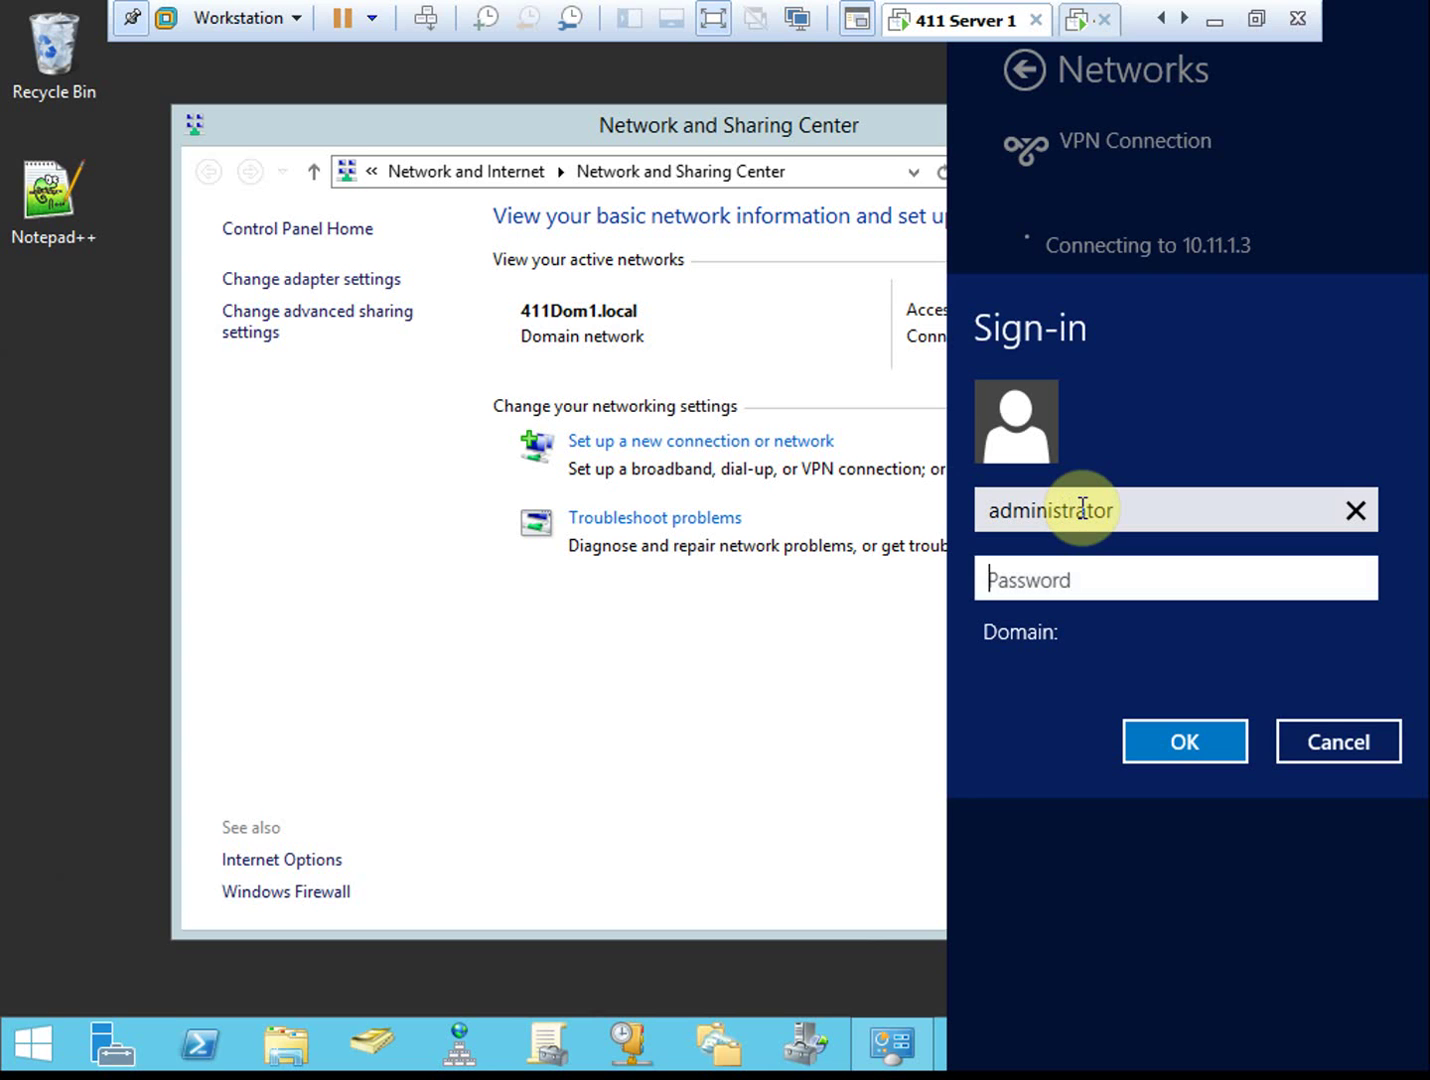
type("Pa$$w0rd")
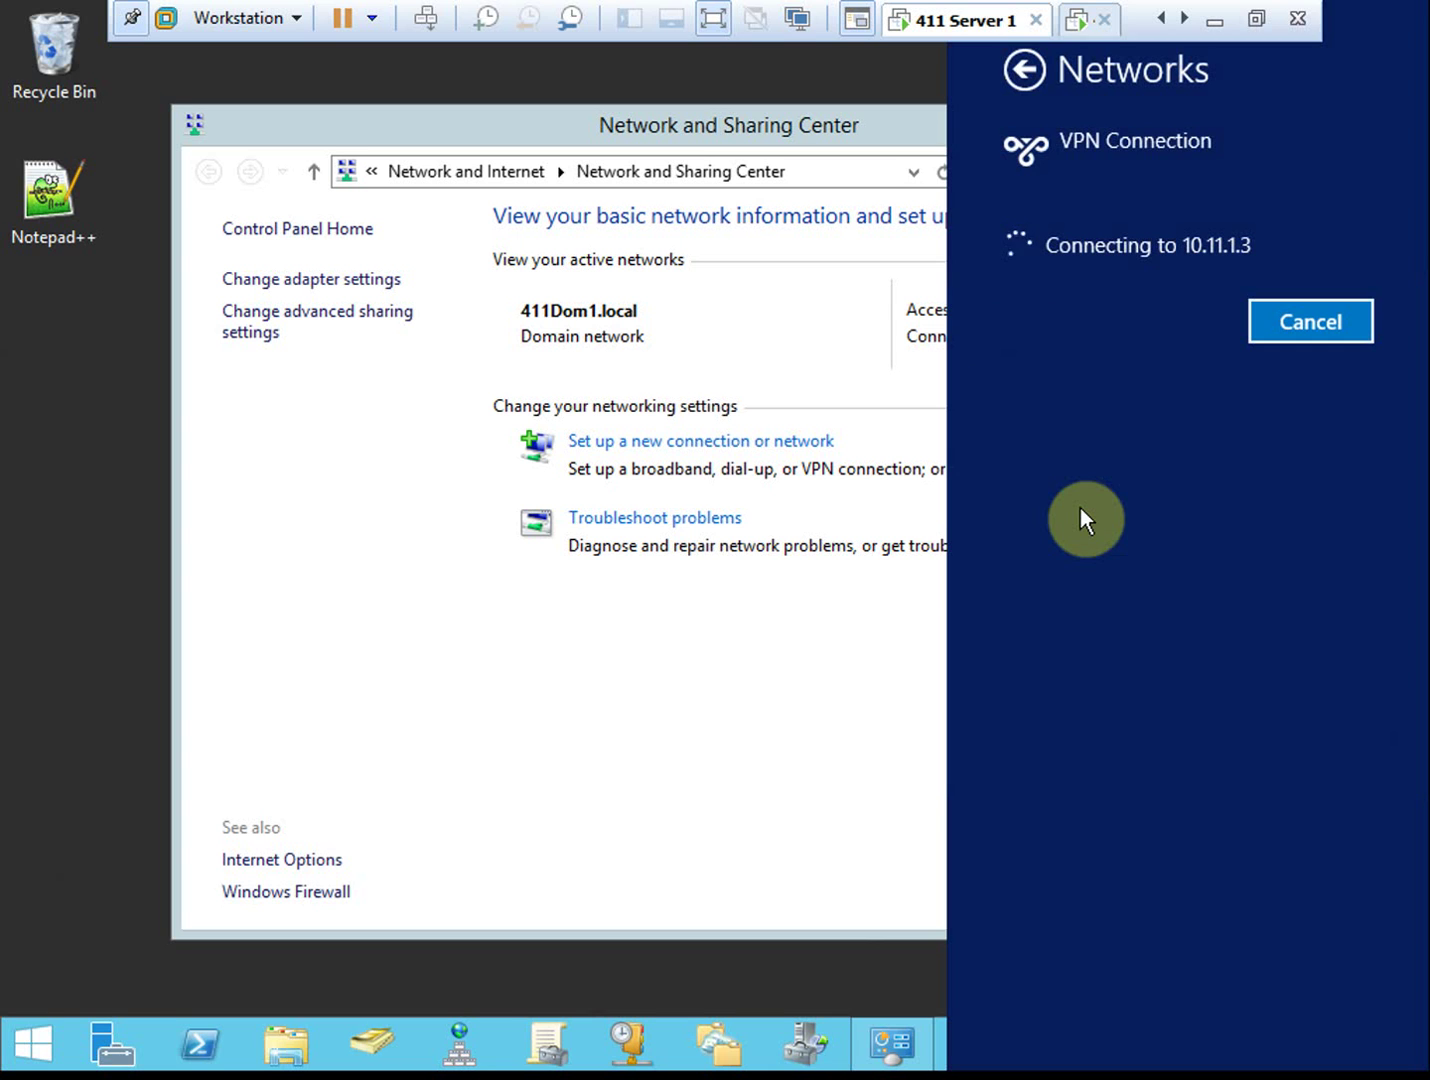
key("Return")
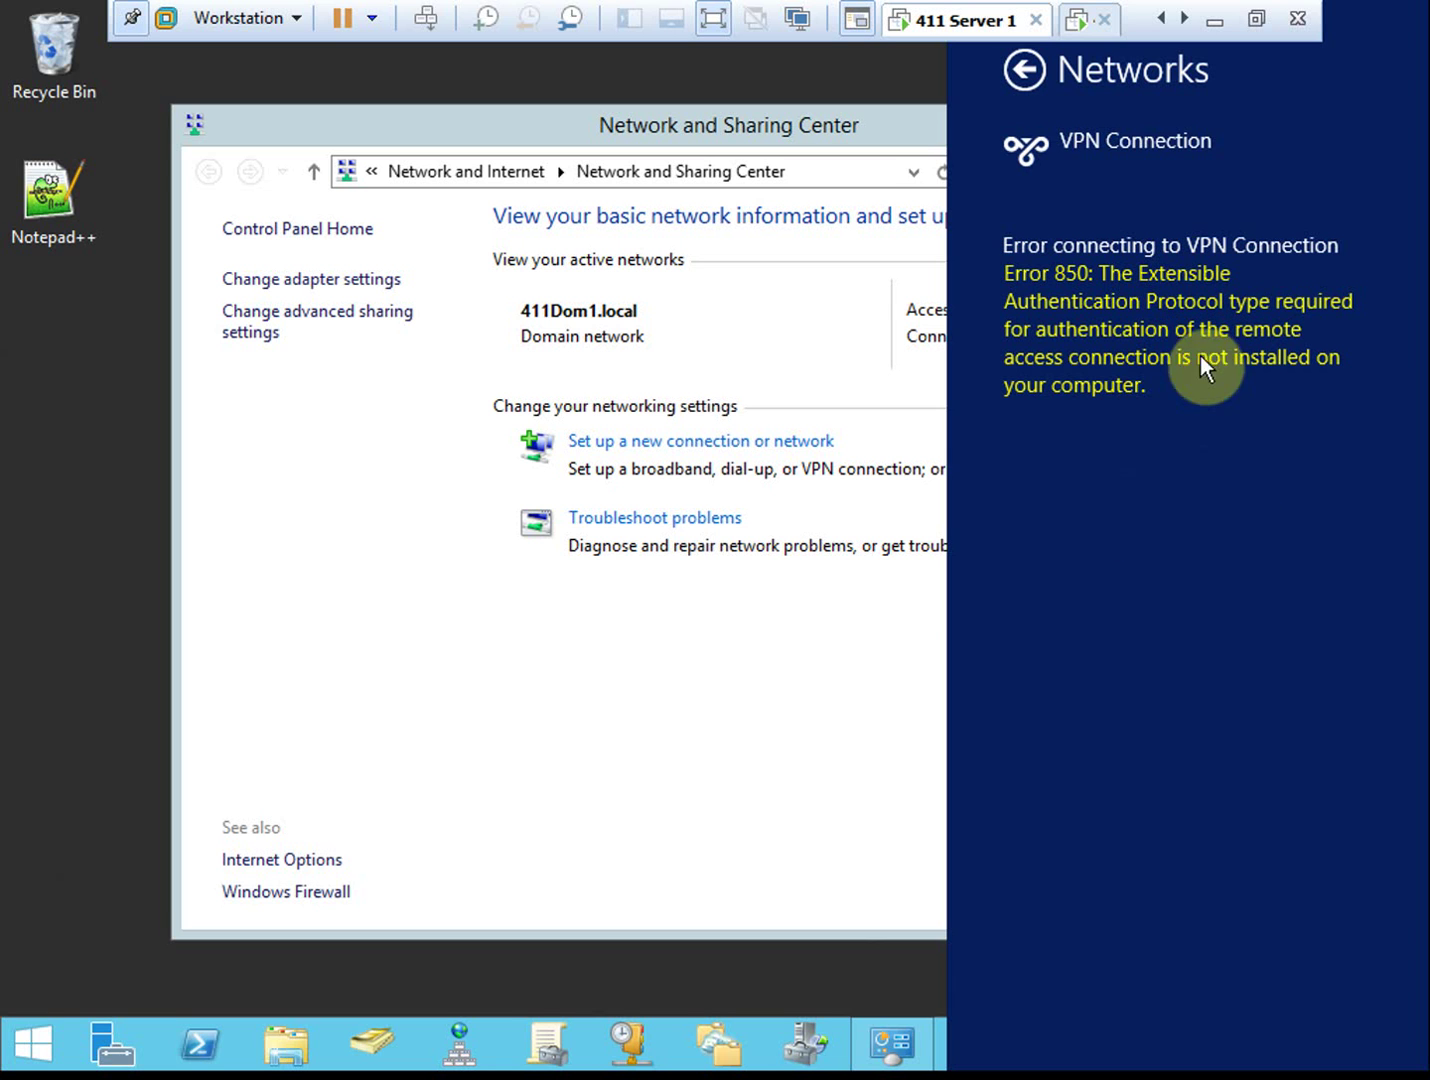
Set the VPN Connection's security properties to Use EAP (EAP-MSCHAP v2)
left_click(815, 660)
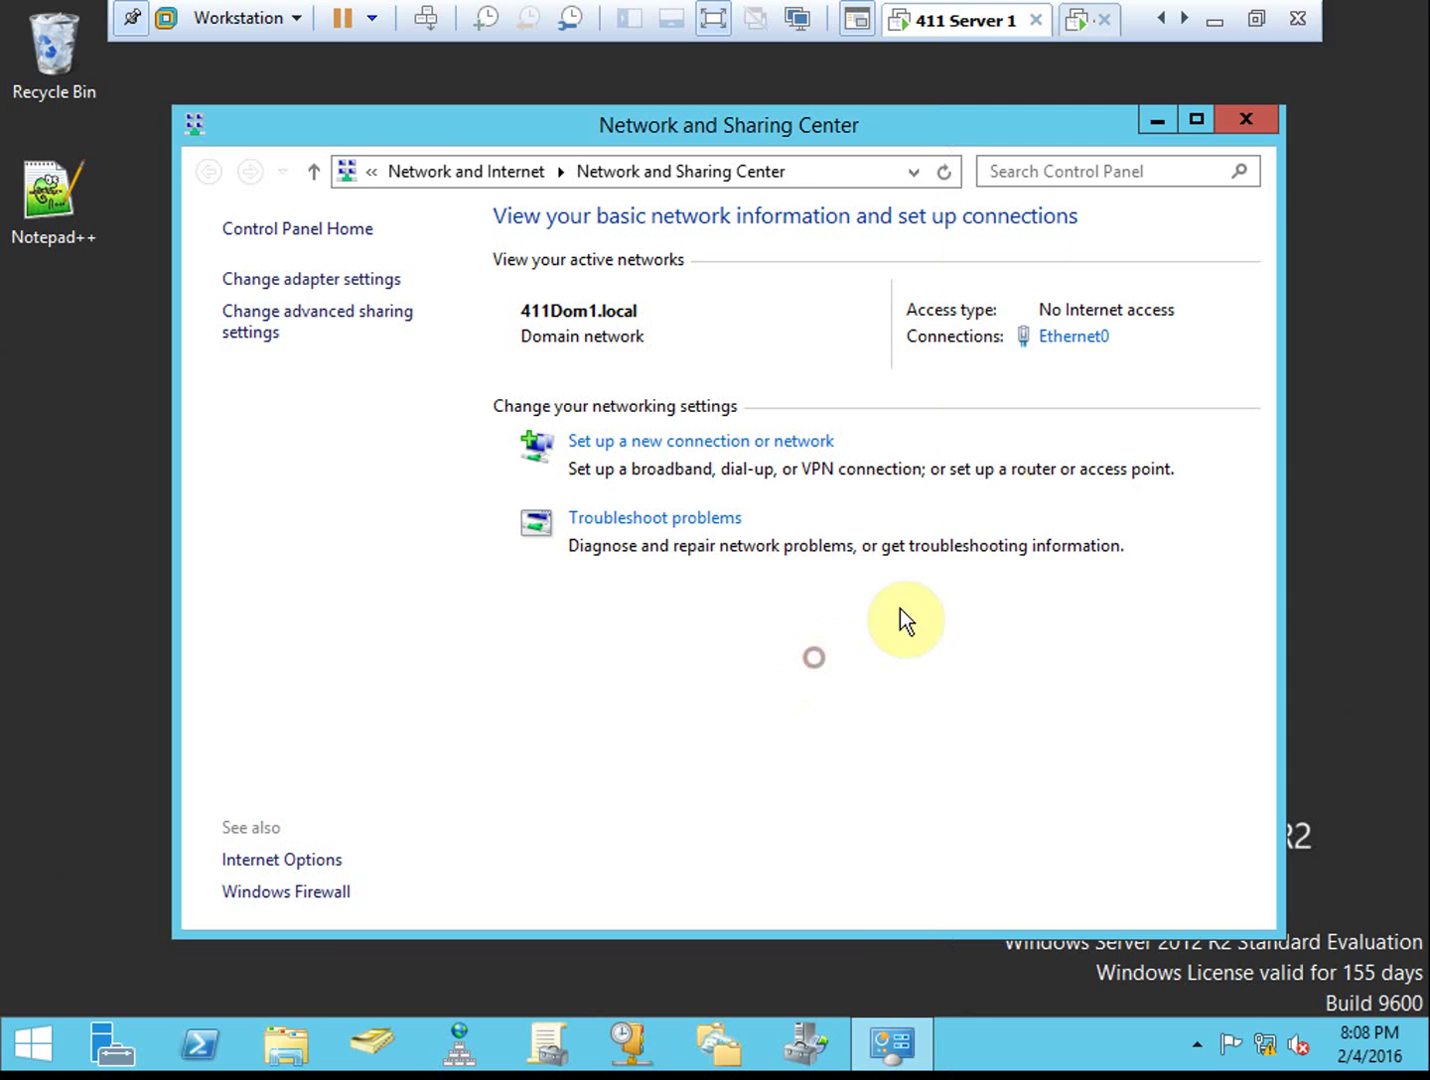
left_click(371, 279)
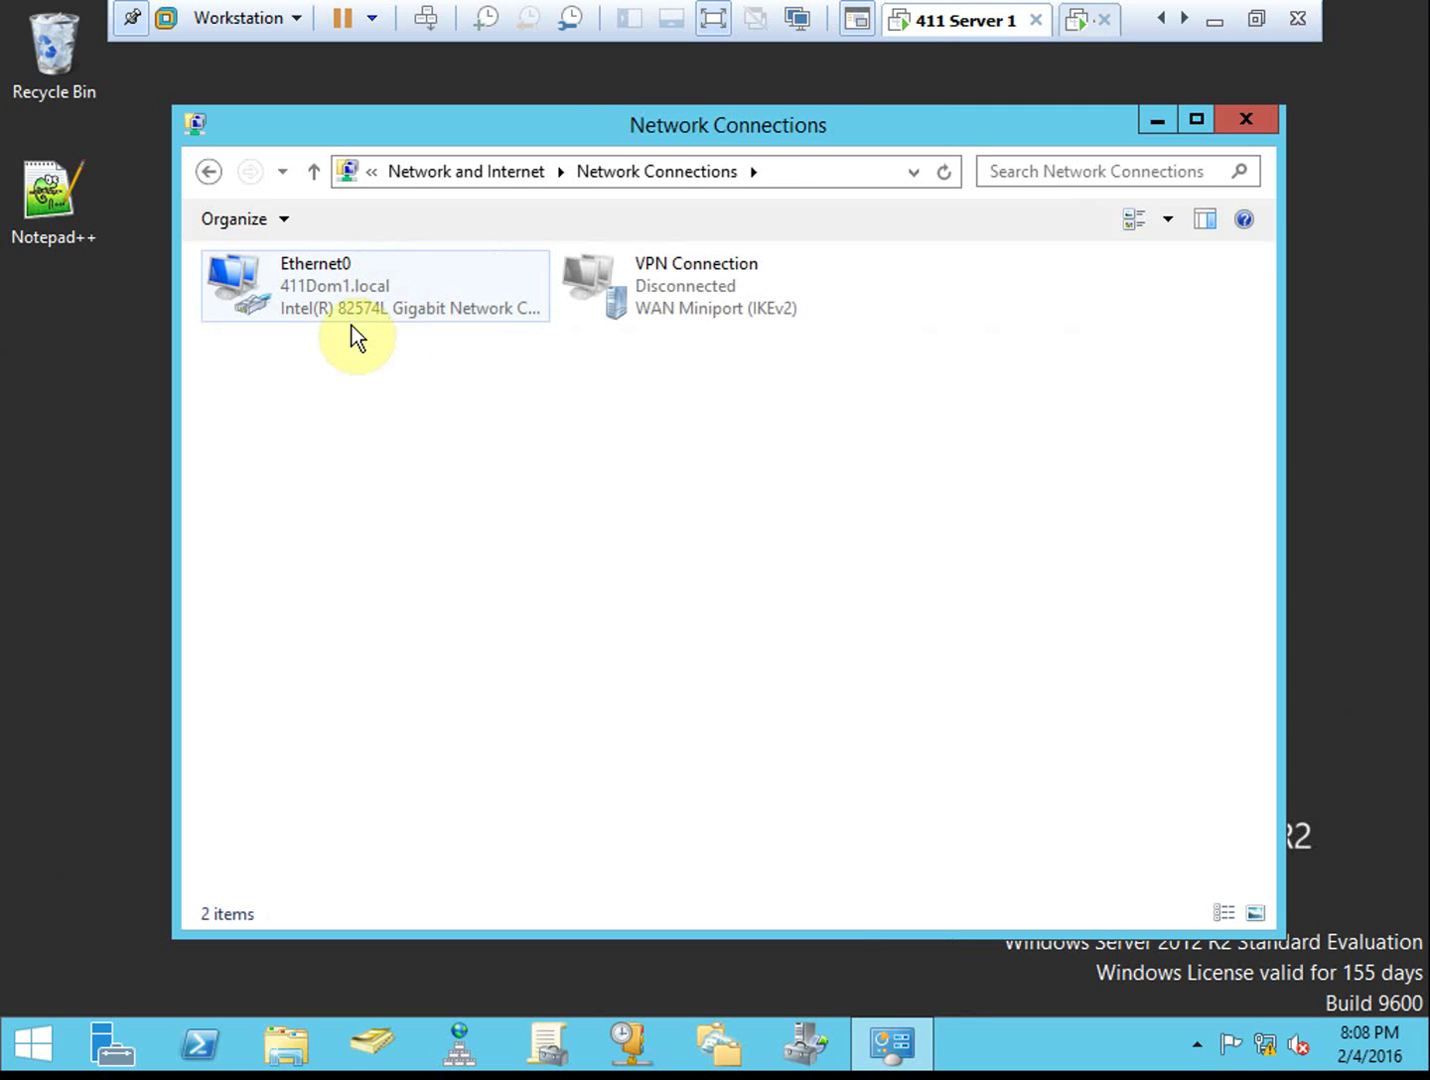
left_click(678, 283)
right_click(678, 282)
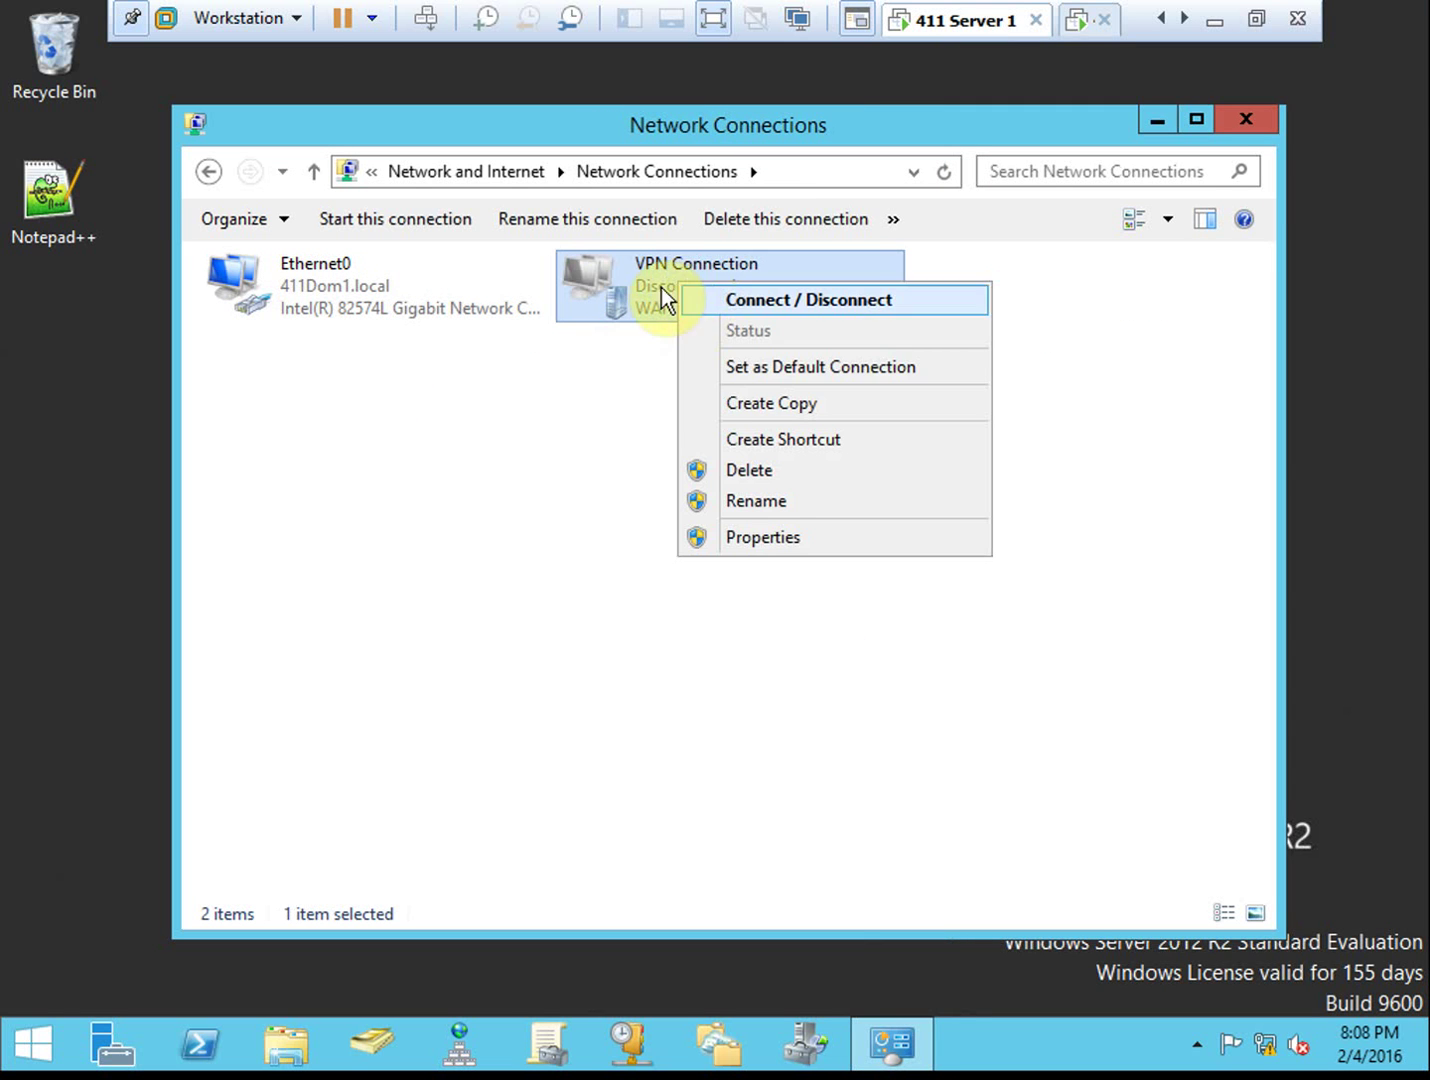
left_click(753, 534)
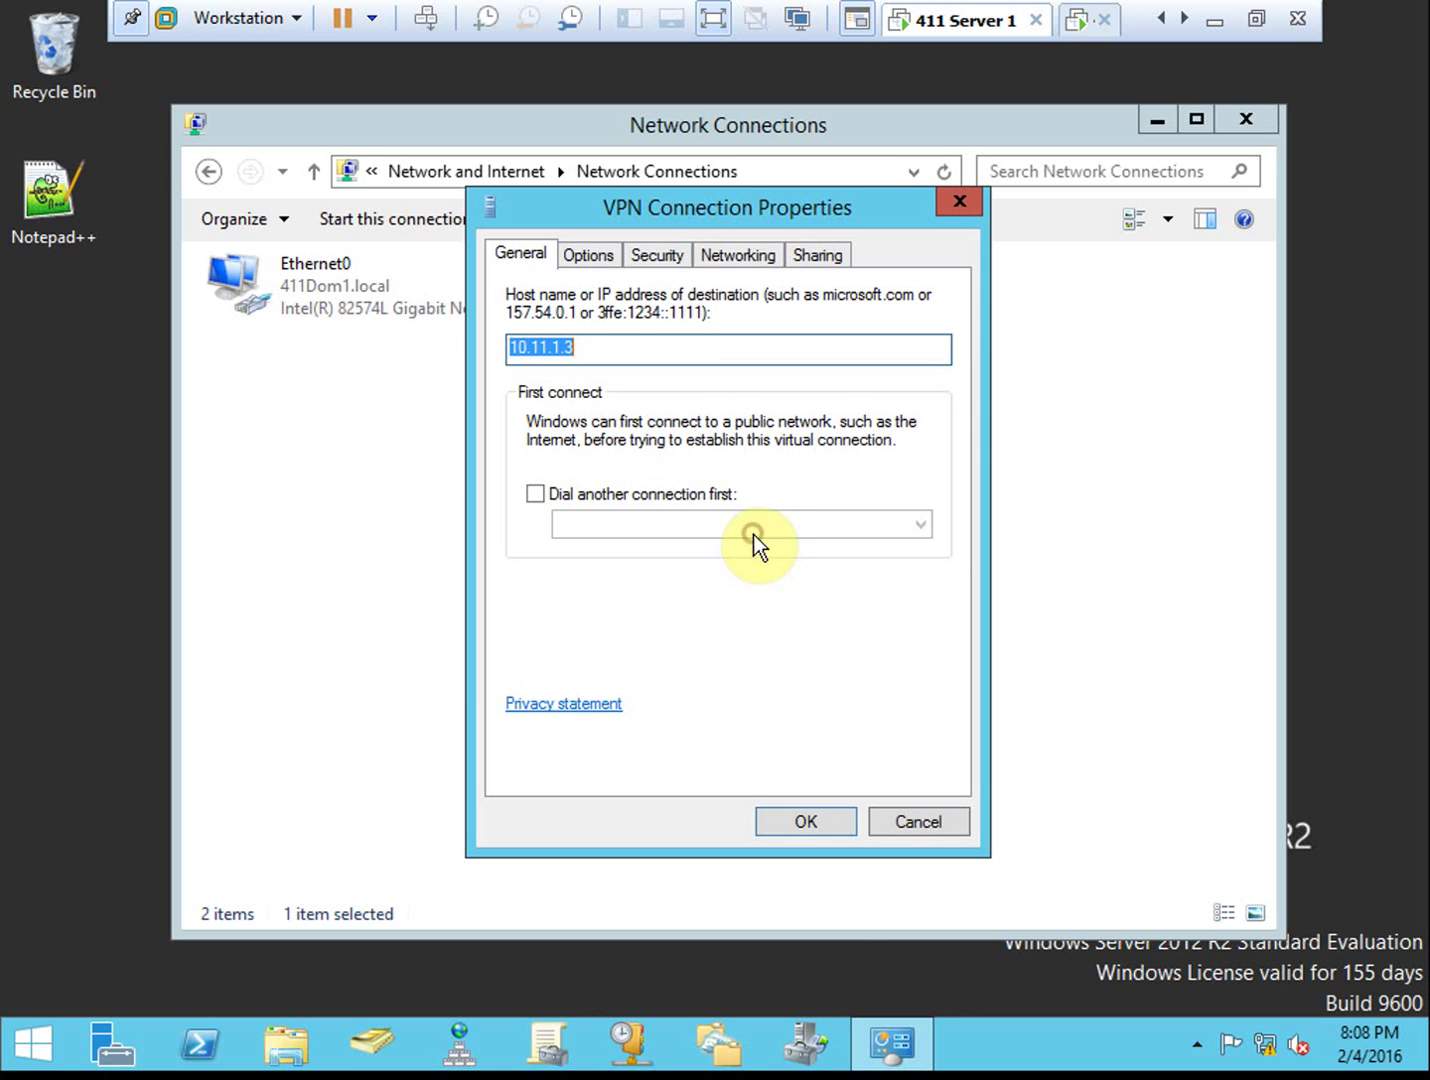
left_click(671, 261)
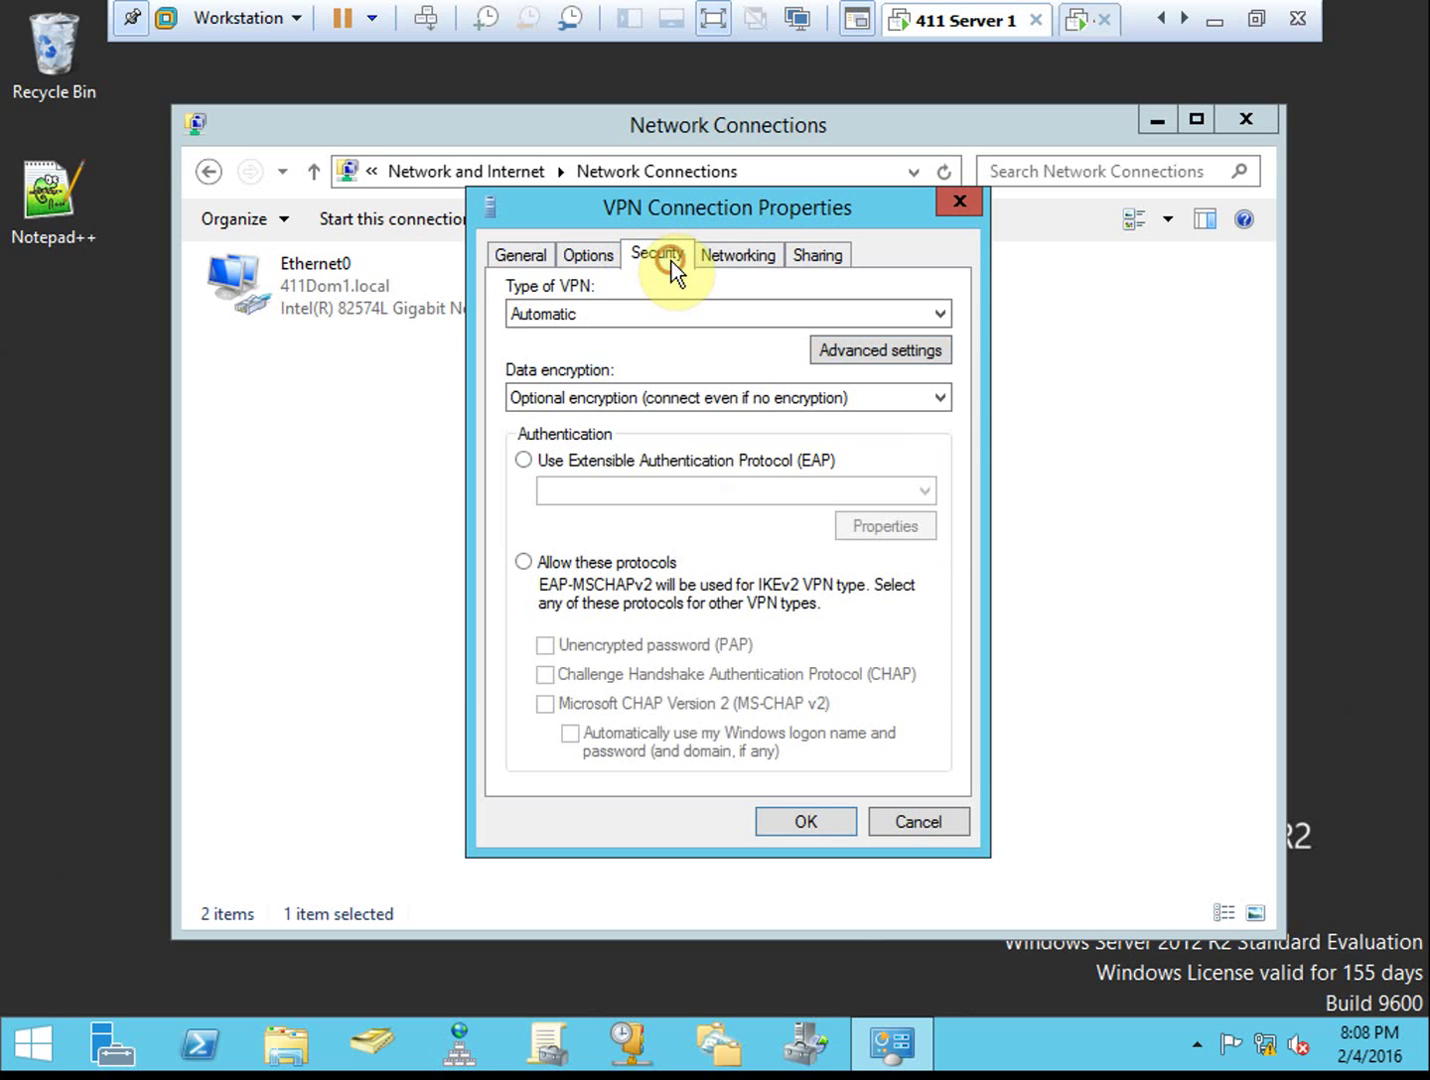
left_click(615, 465)
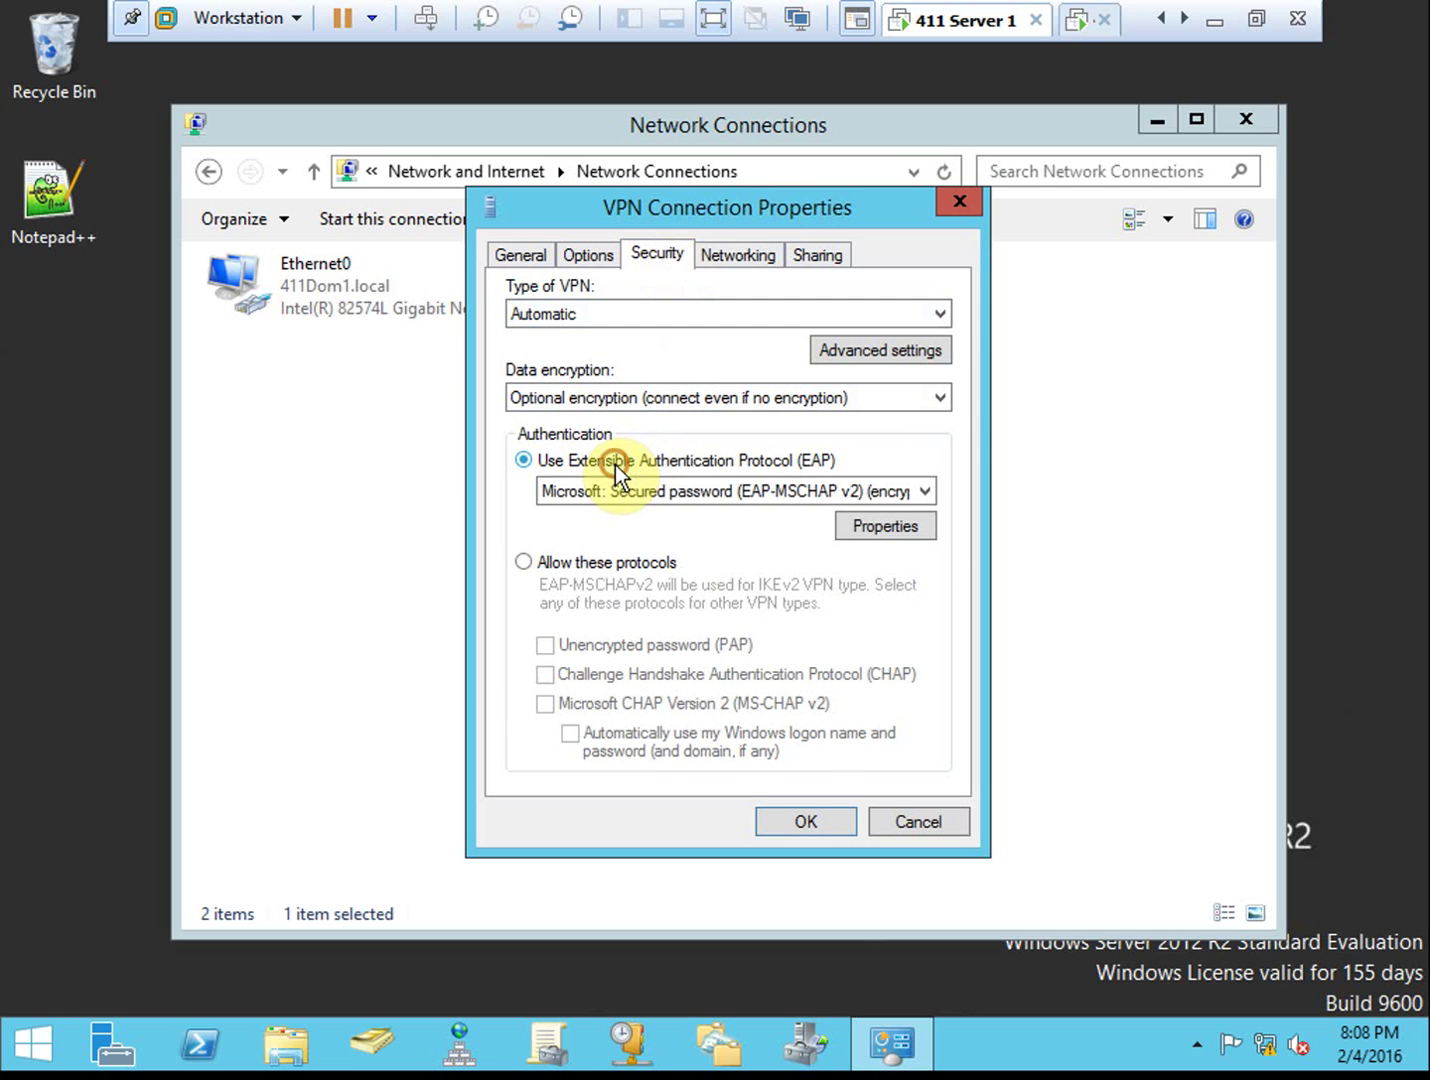
left_click(828, 822)
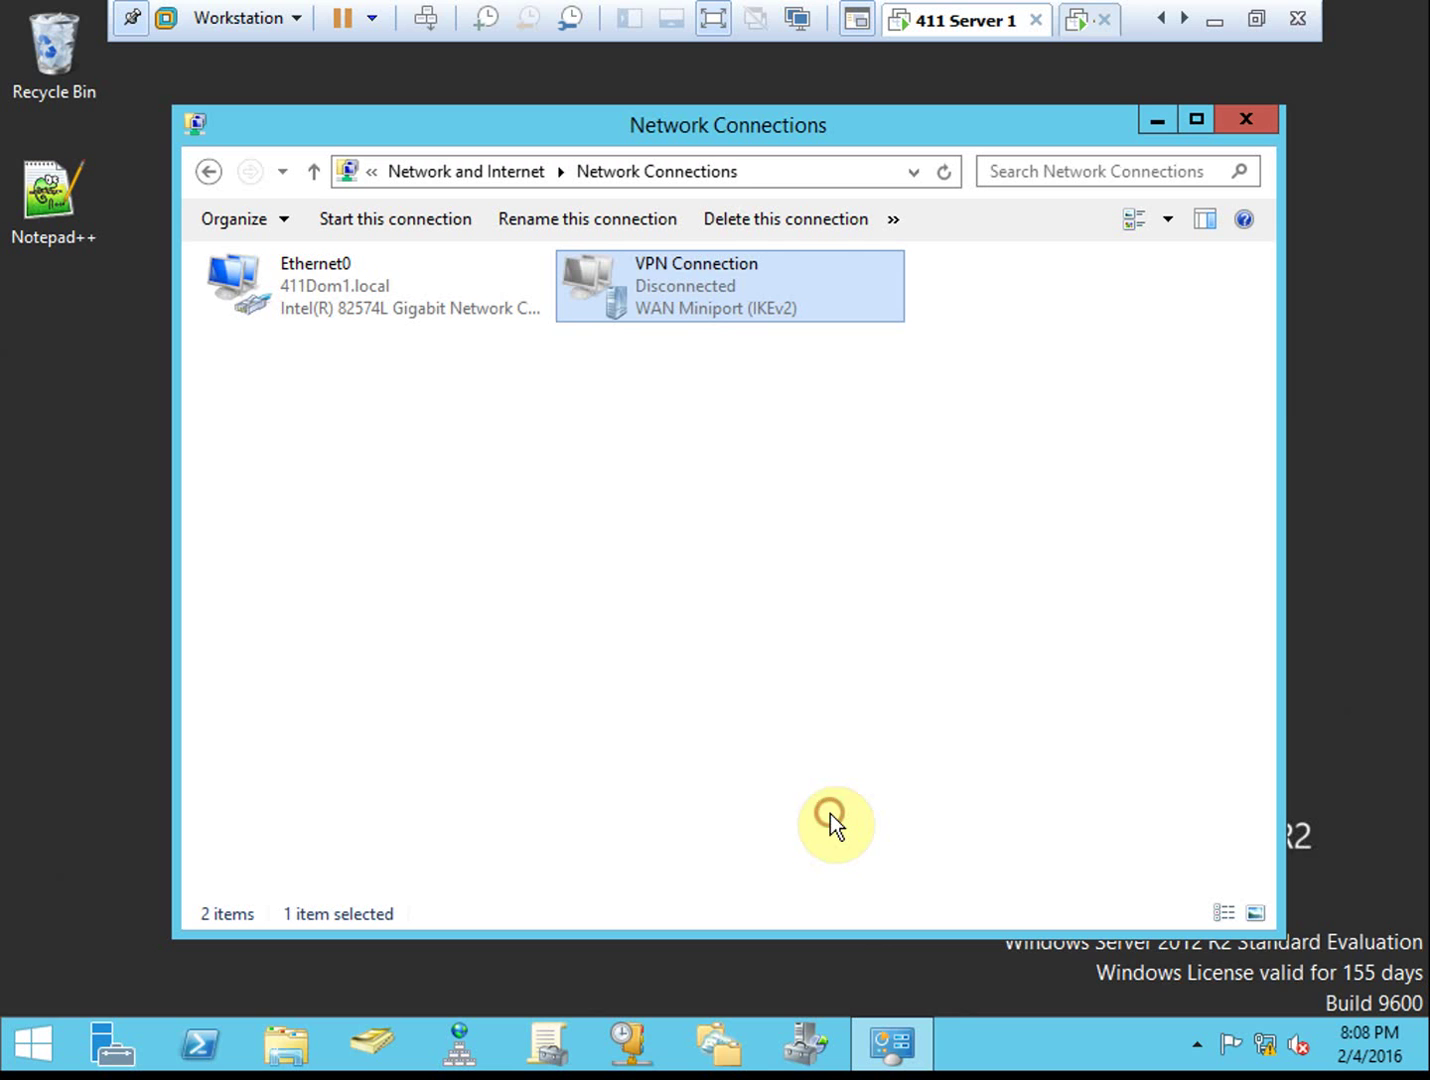
Reconnect the VPN as administrator with the account password, now failing with Error 691
left_click(1266, 1047)
left_click(1014, 72)
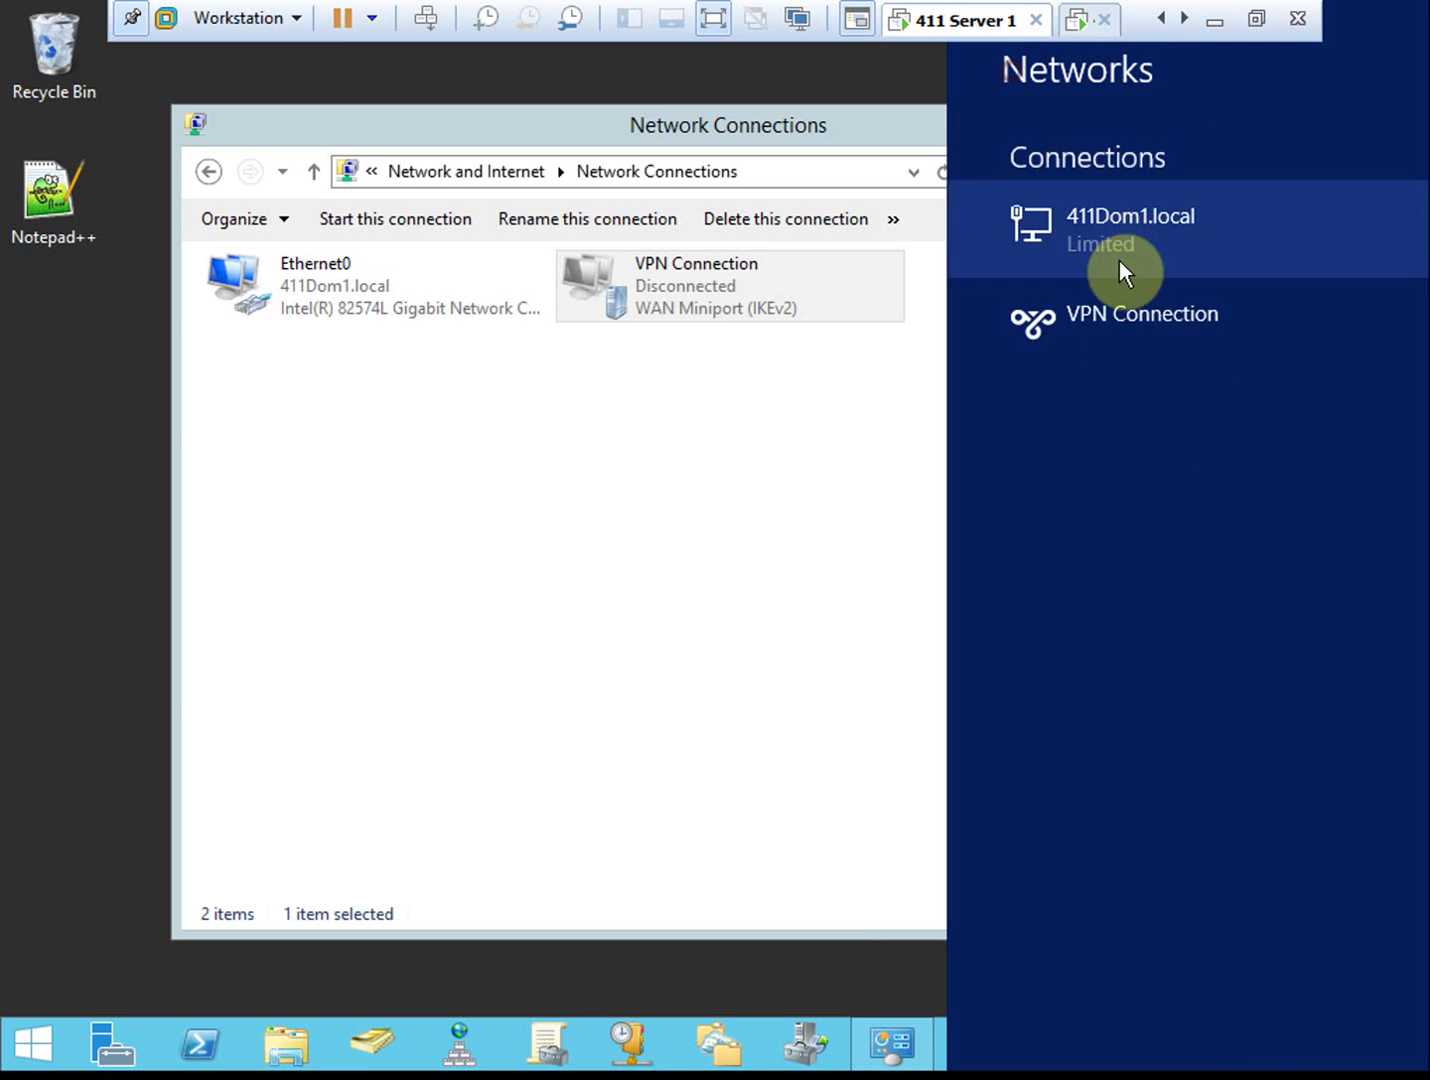
left_click(1104, 338)
left_click(1311, 392)
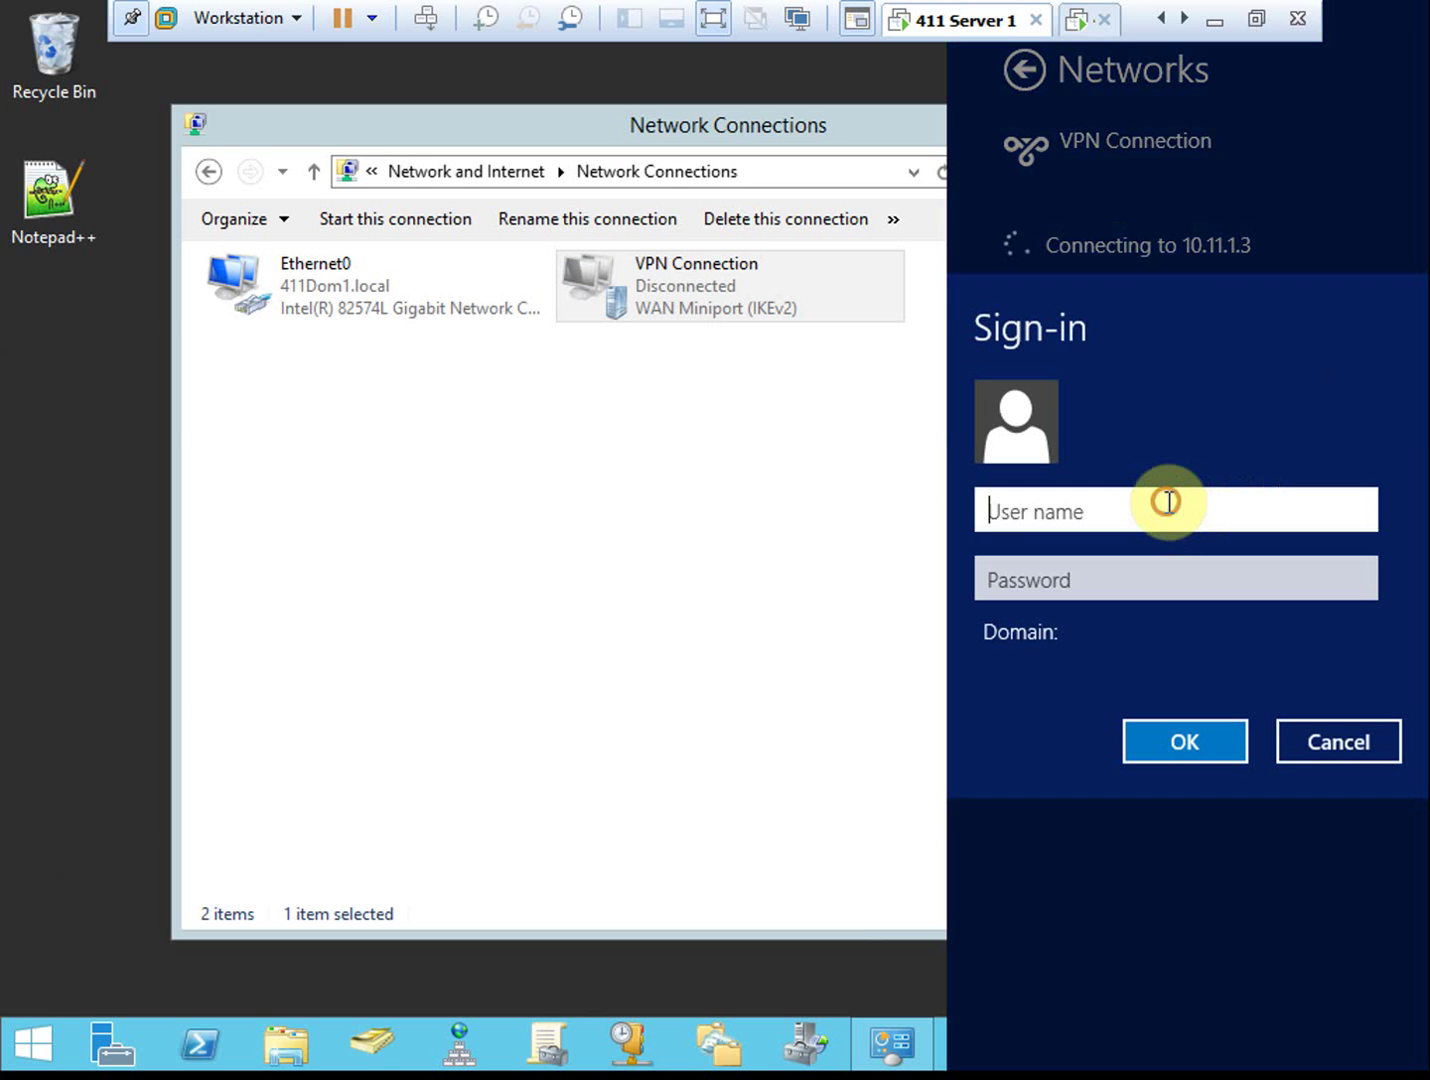
type("administrator")
key("Tab")
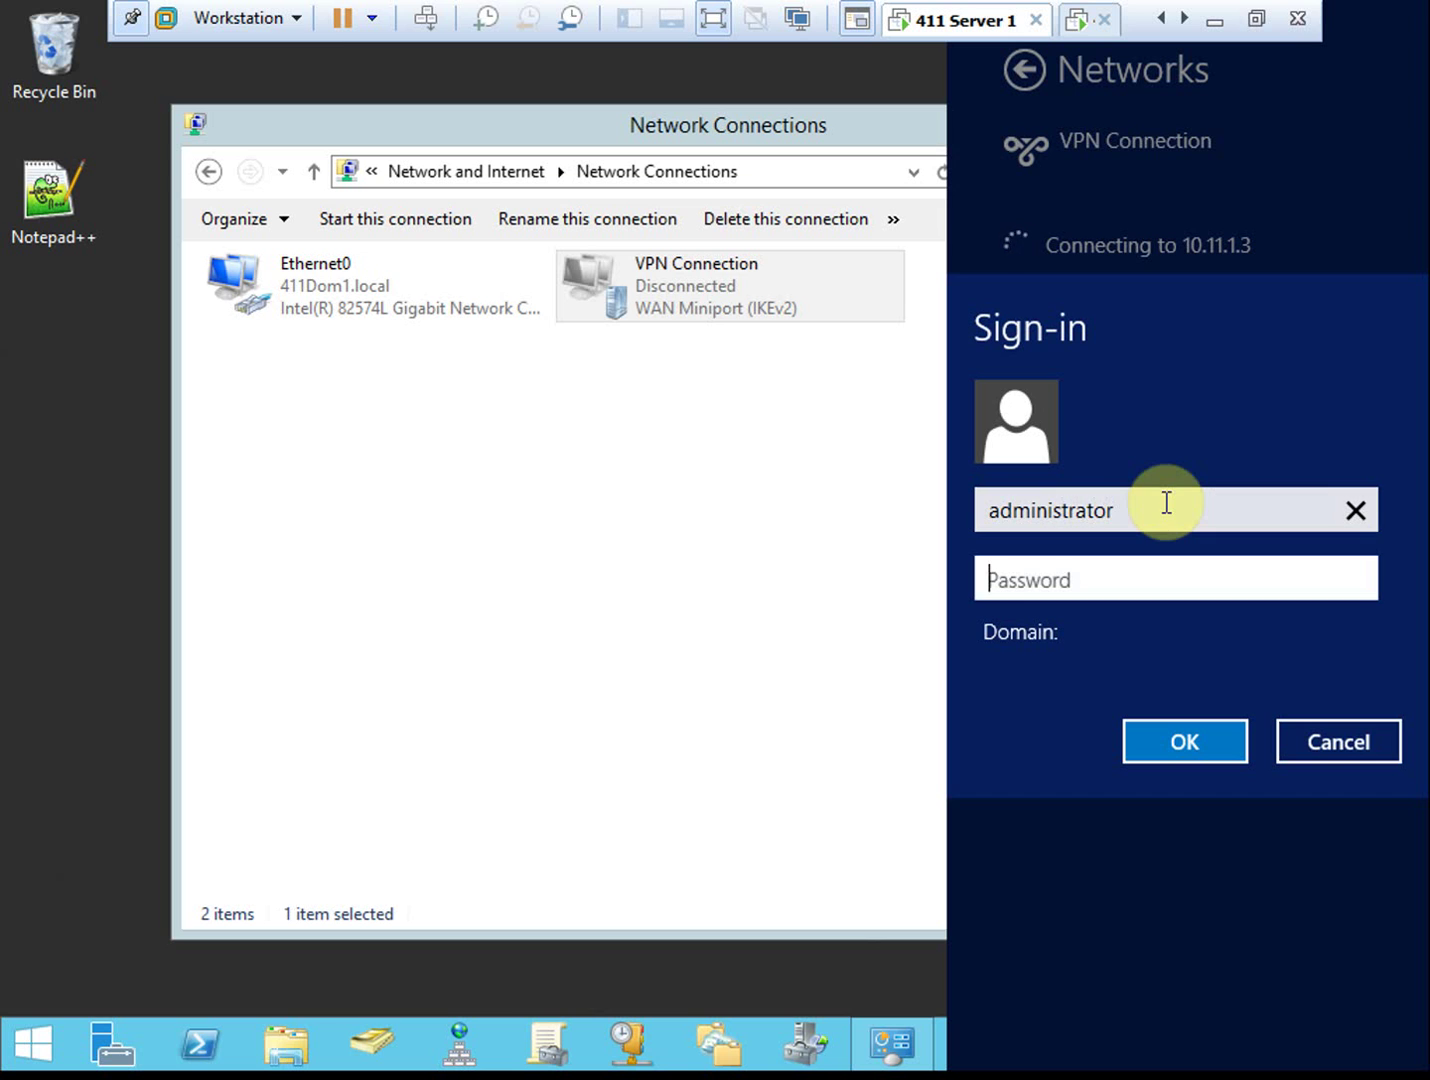
type("Pa$$w0rd")
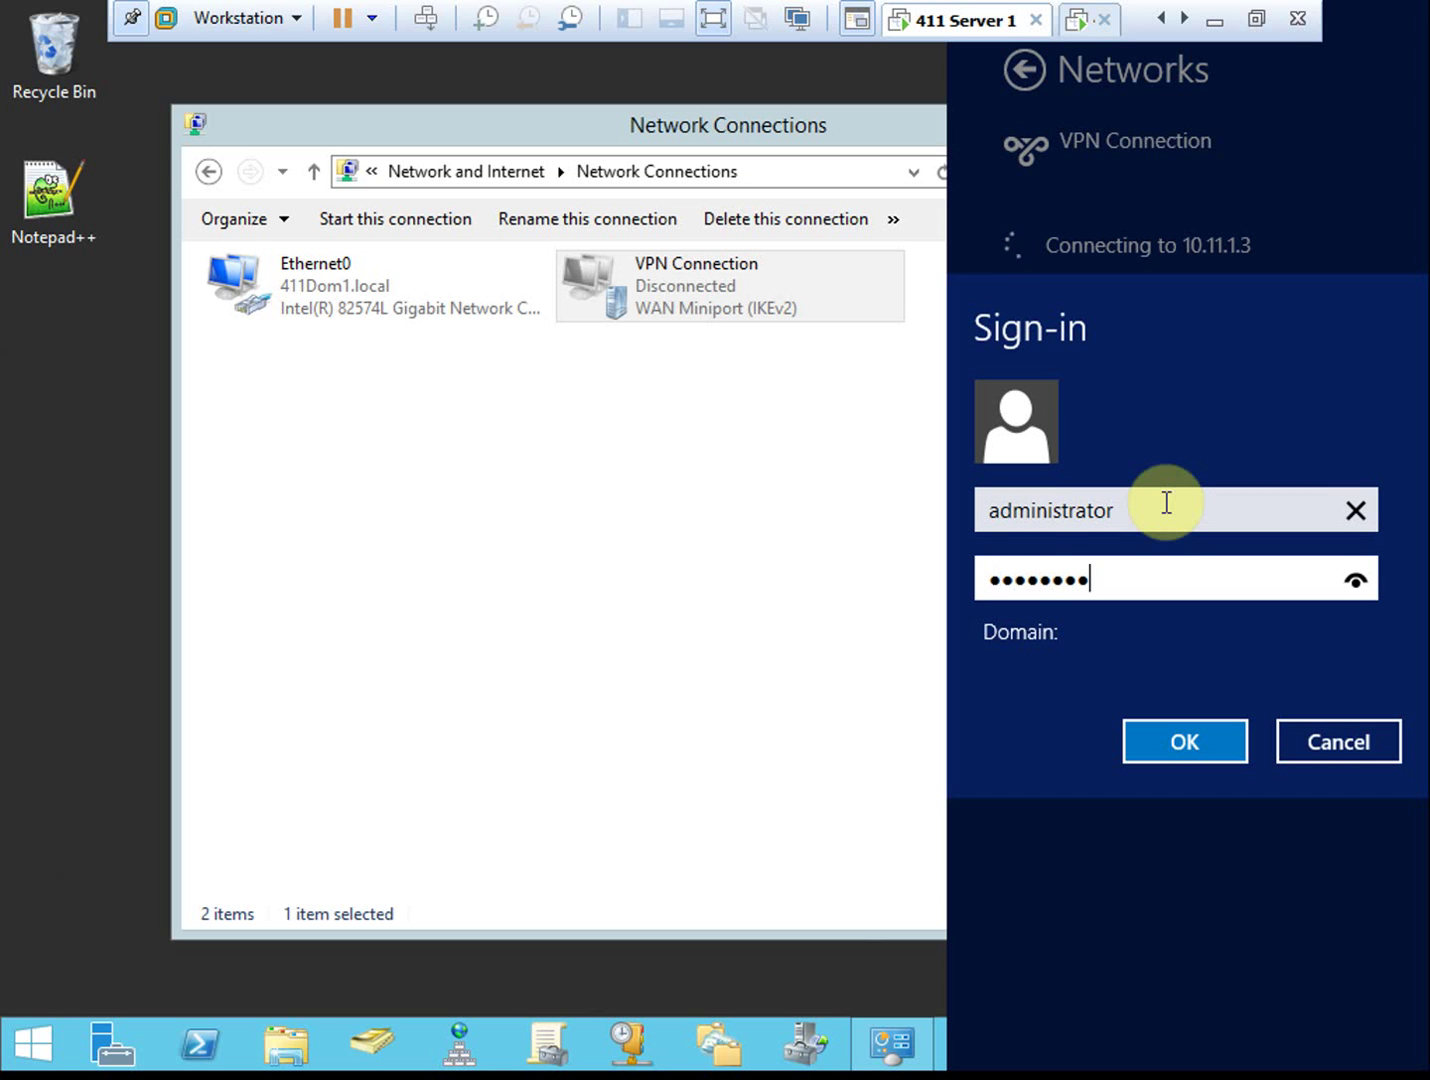
key("Return")
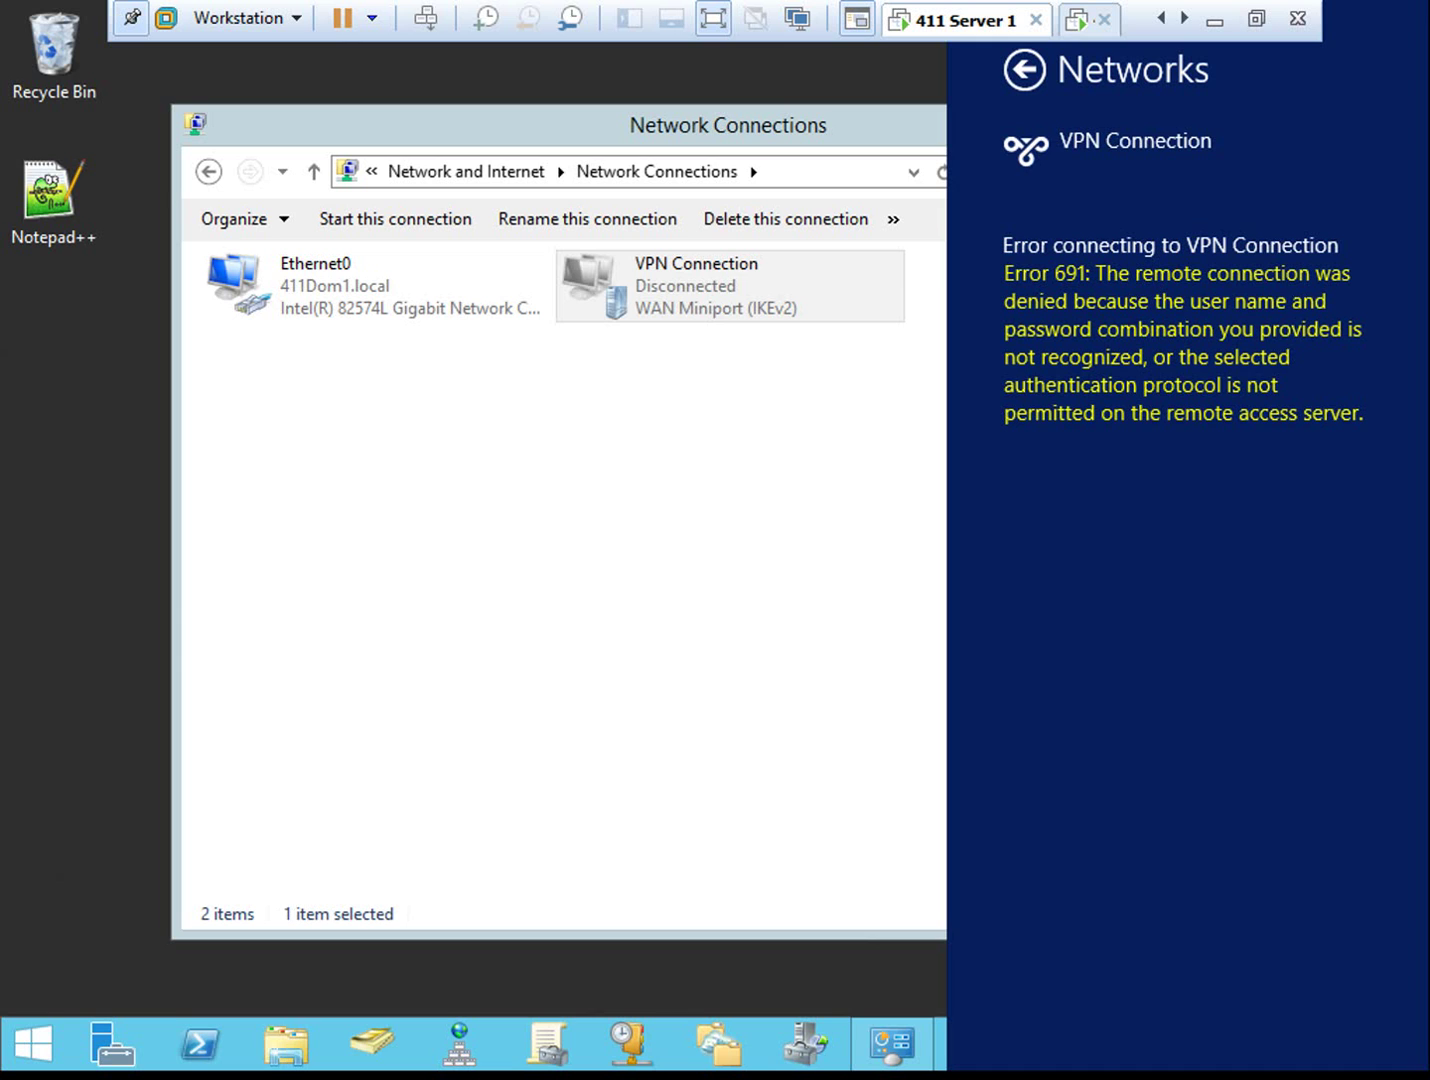
Change the VPN Connection's security to Allow these protocols with MS-CHAP v2
left_click(781, 310)
right_click(723, 286)
left_click(805, 541)
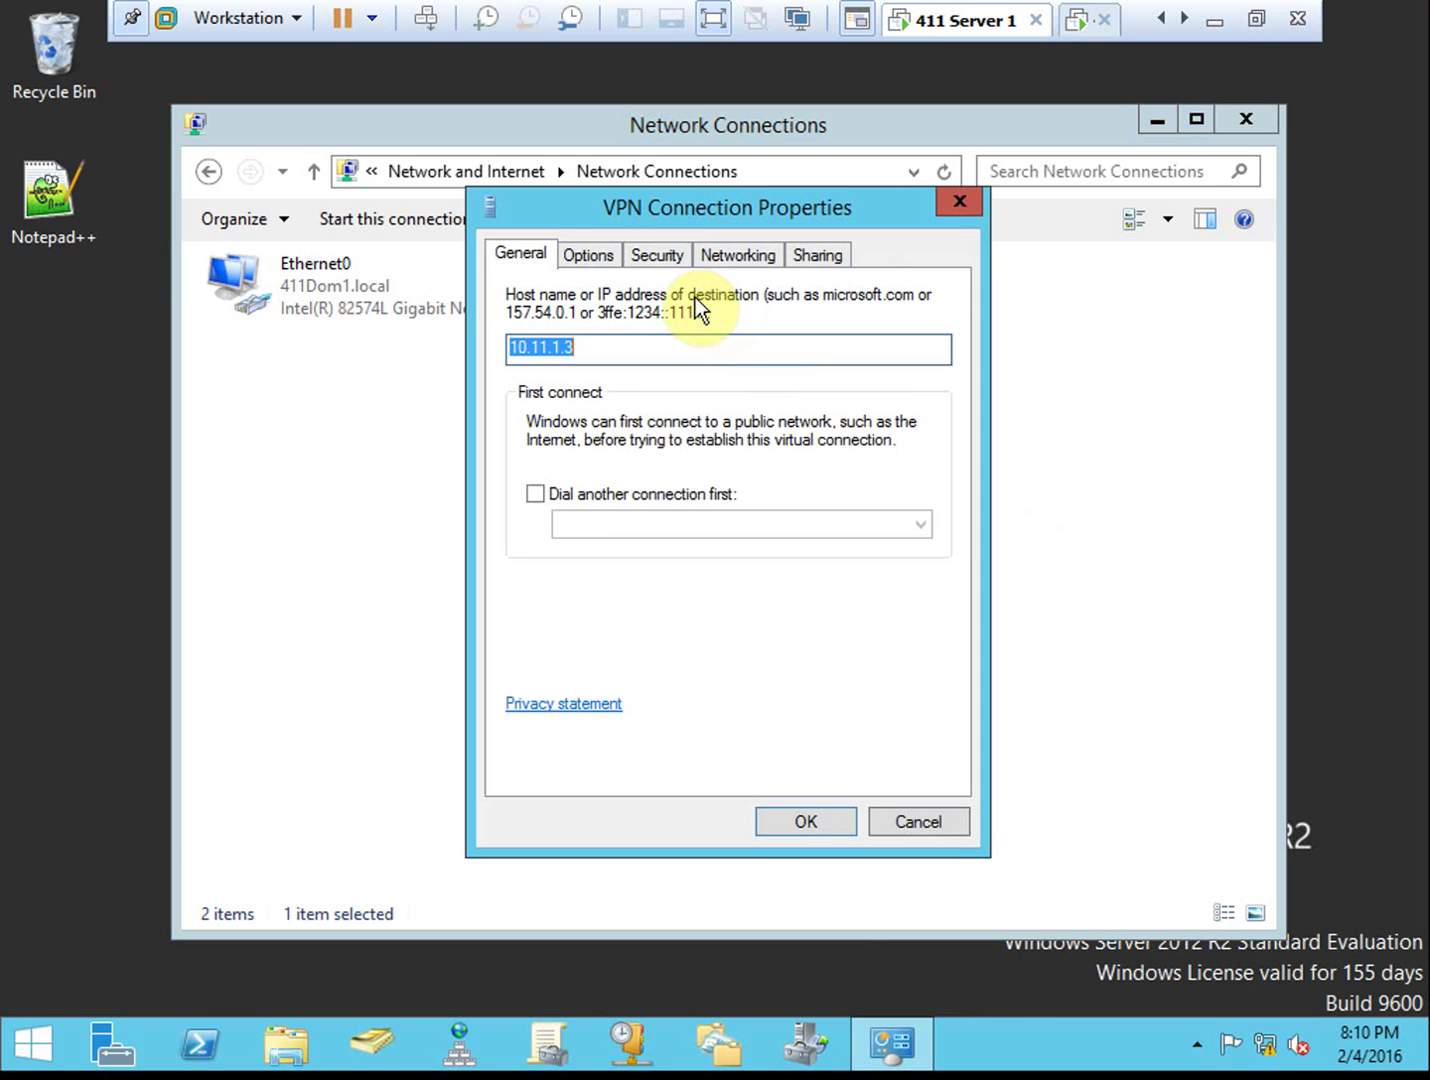
left_click(663, 254)
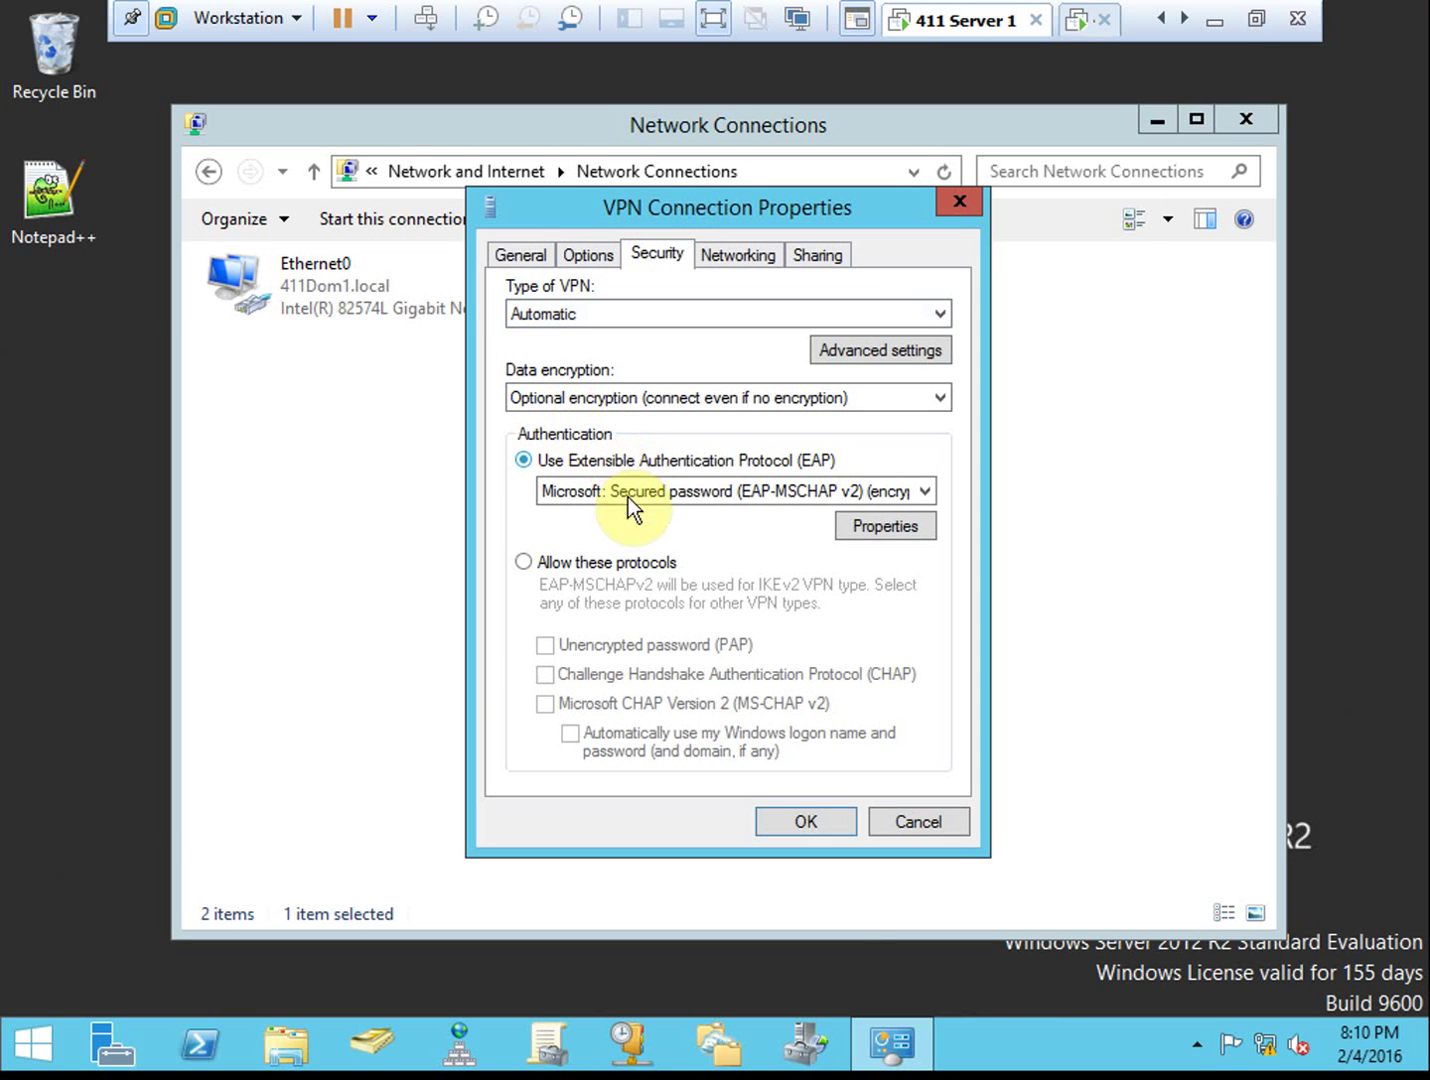
left_click(637, 563)
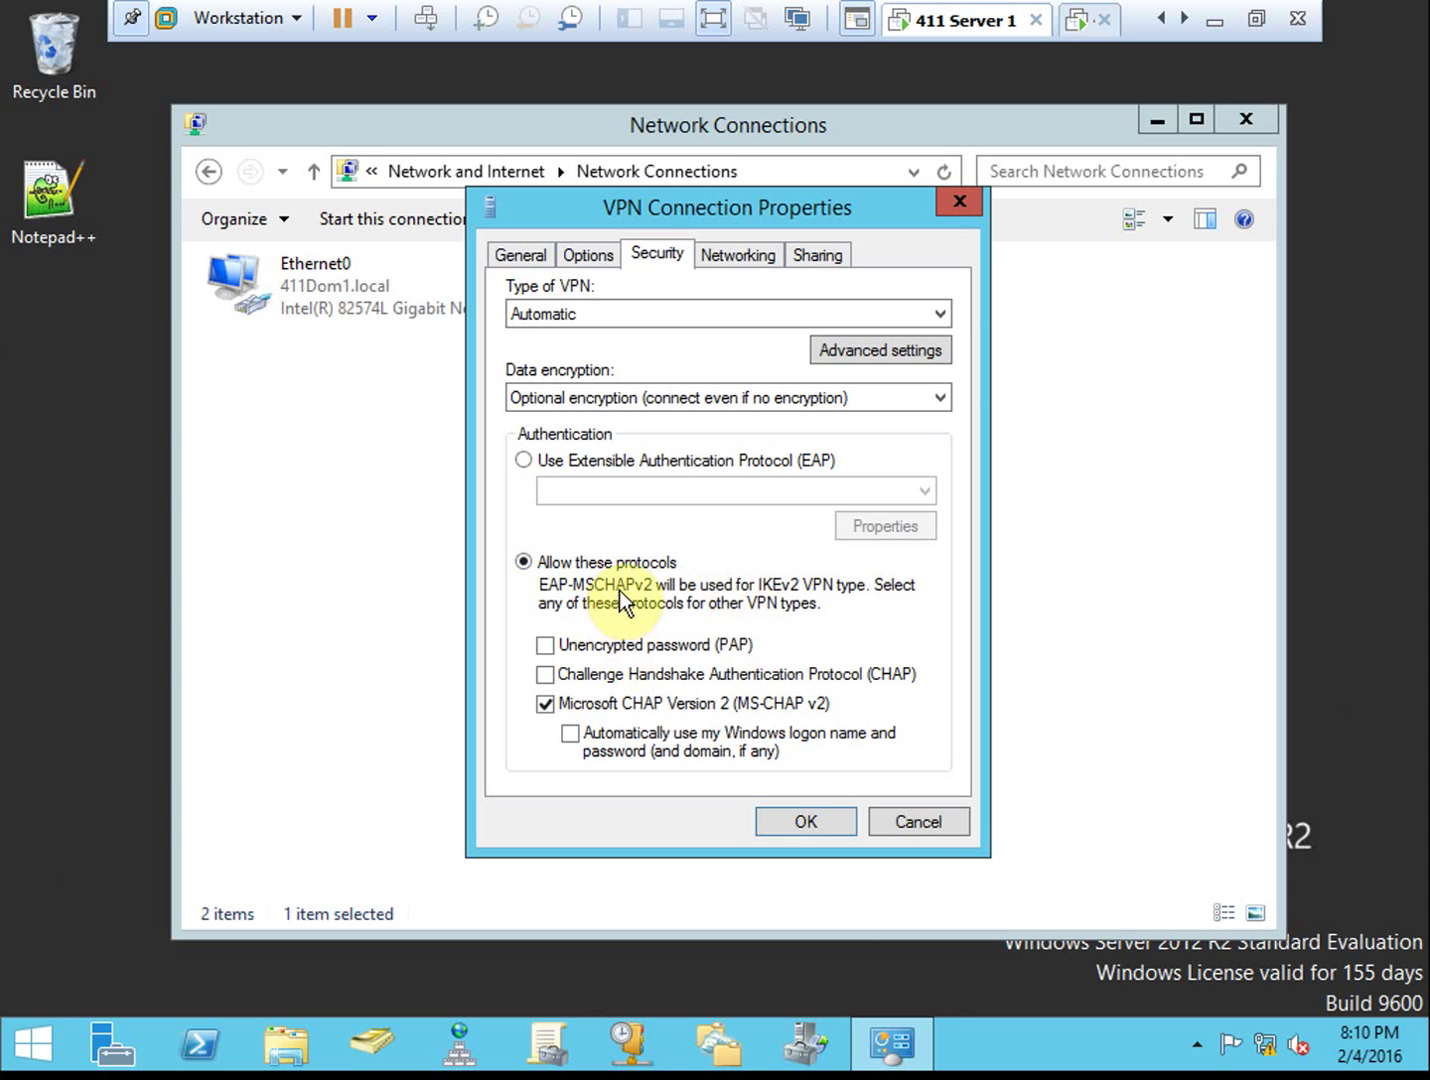
left_click(820, 826)
left_click(911, 691)
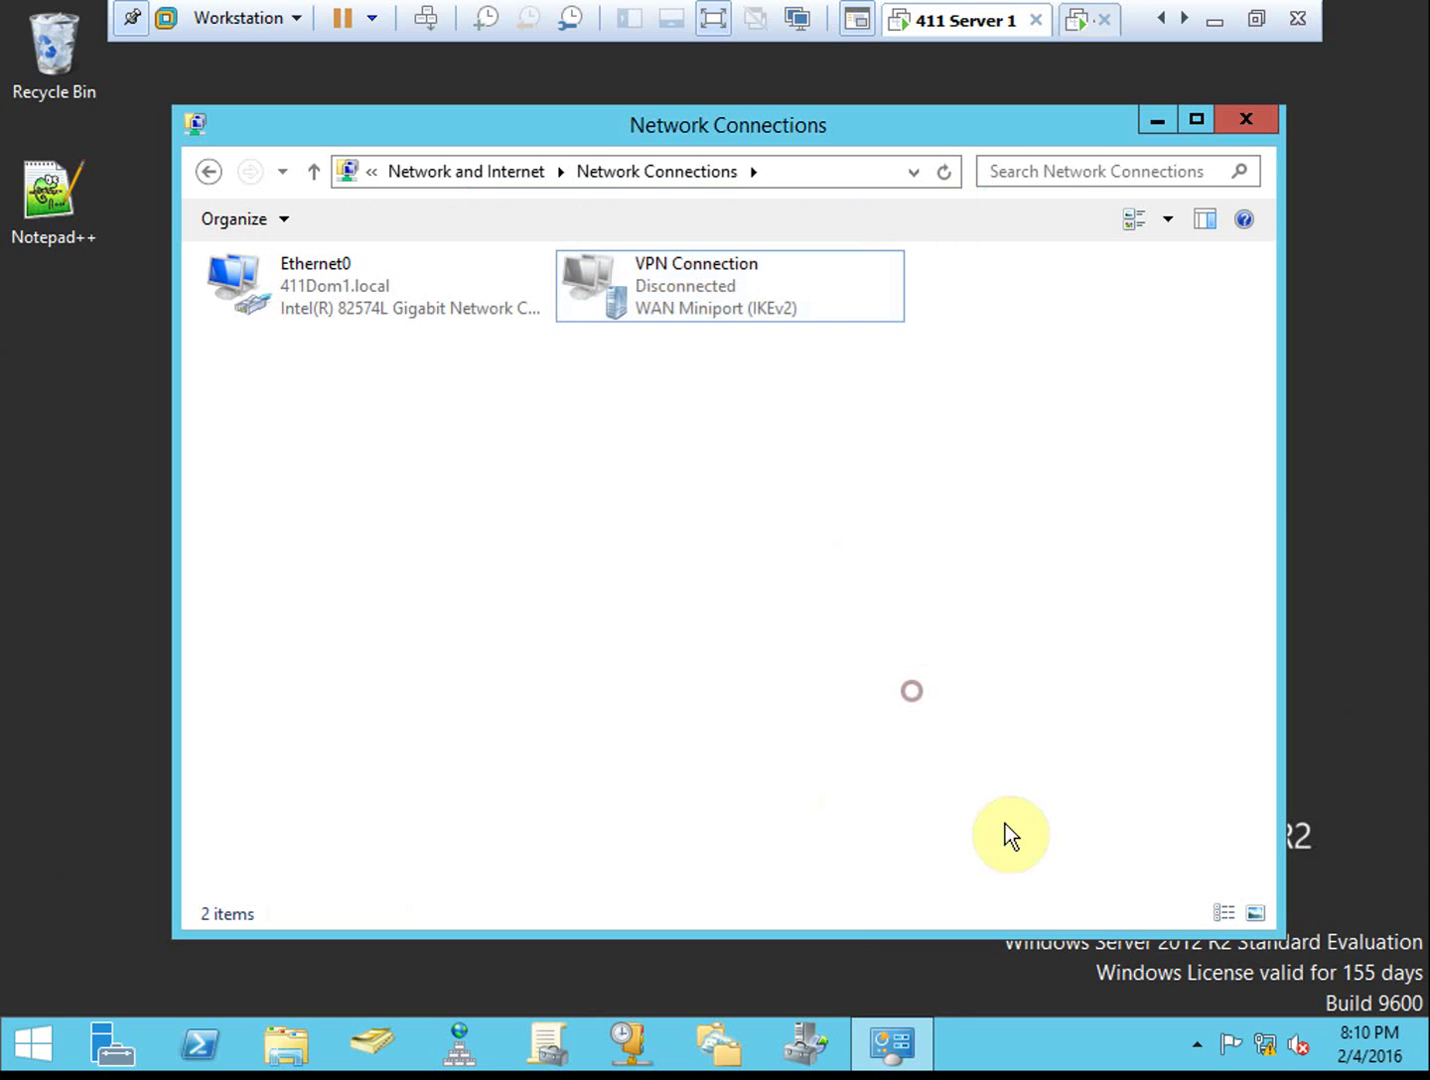
Reconnect the VPN as administrator with the account password until it shows Connected
left_click(1266, 1047)
left_click(1040, 90)
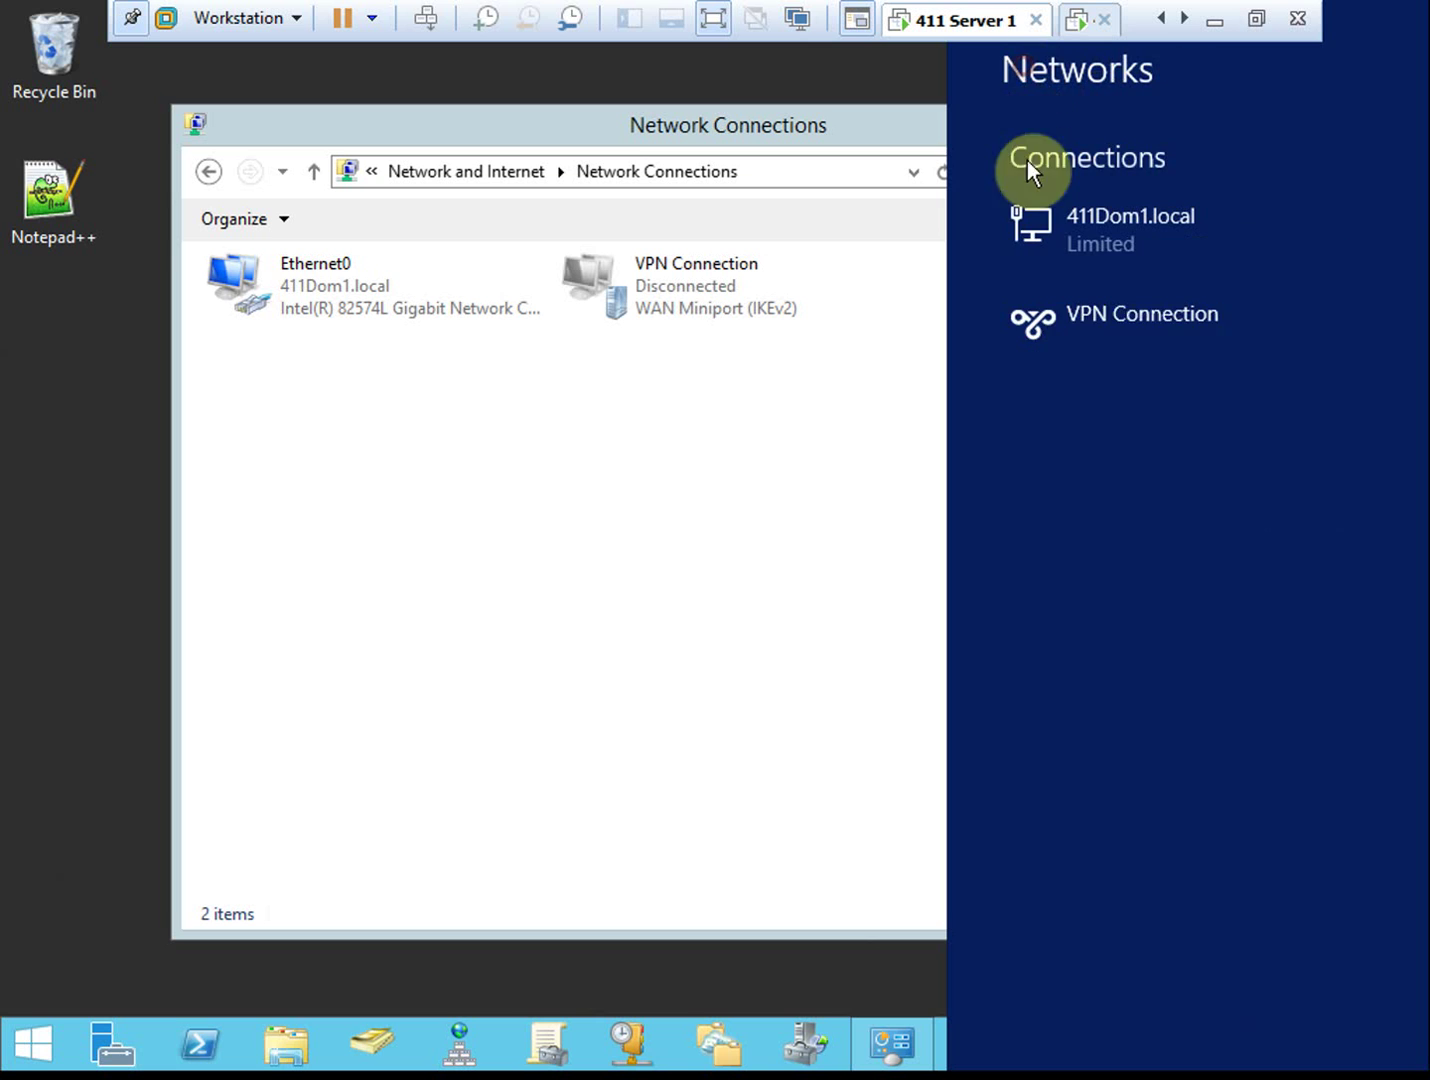
left_click(1129, 291)
left_click(1282, 392)
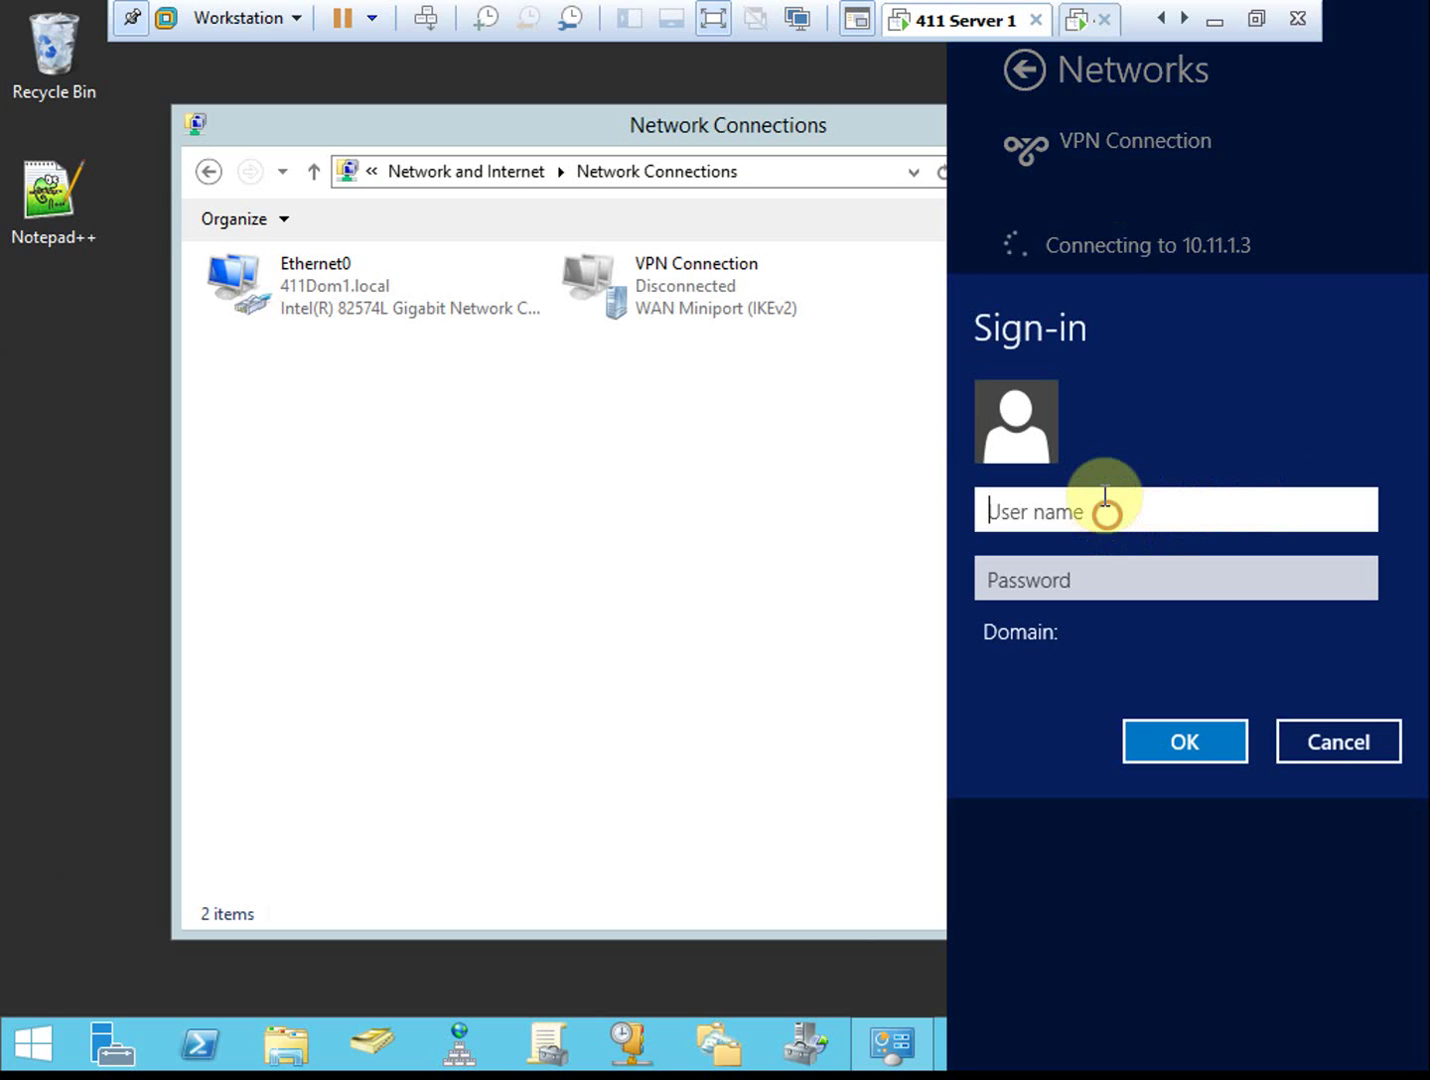
type("administrator")
key("Tab")
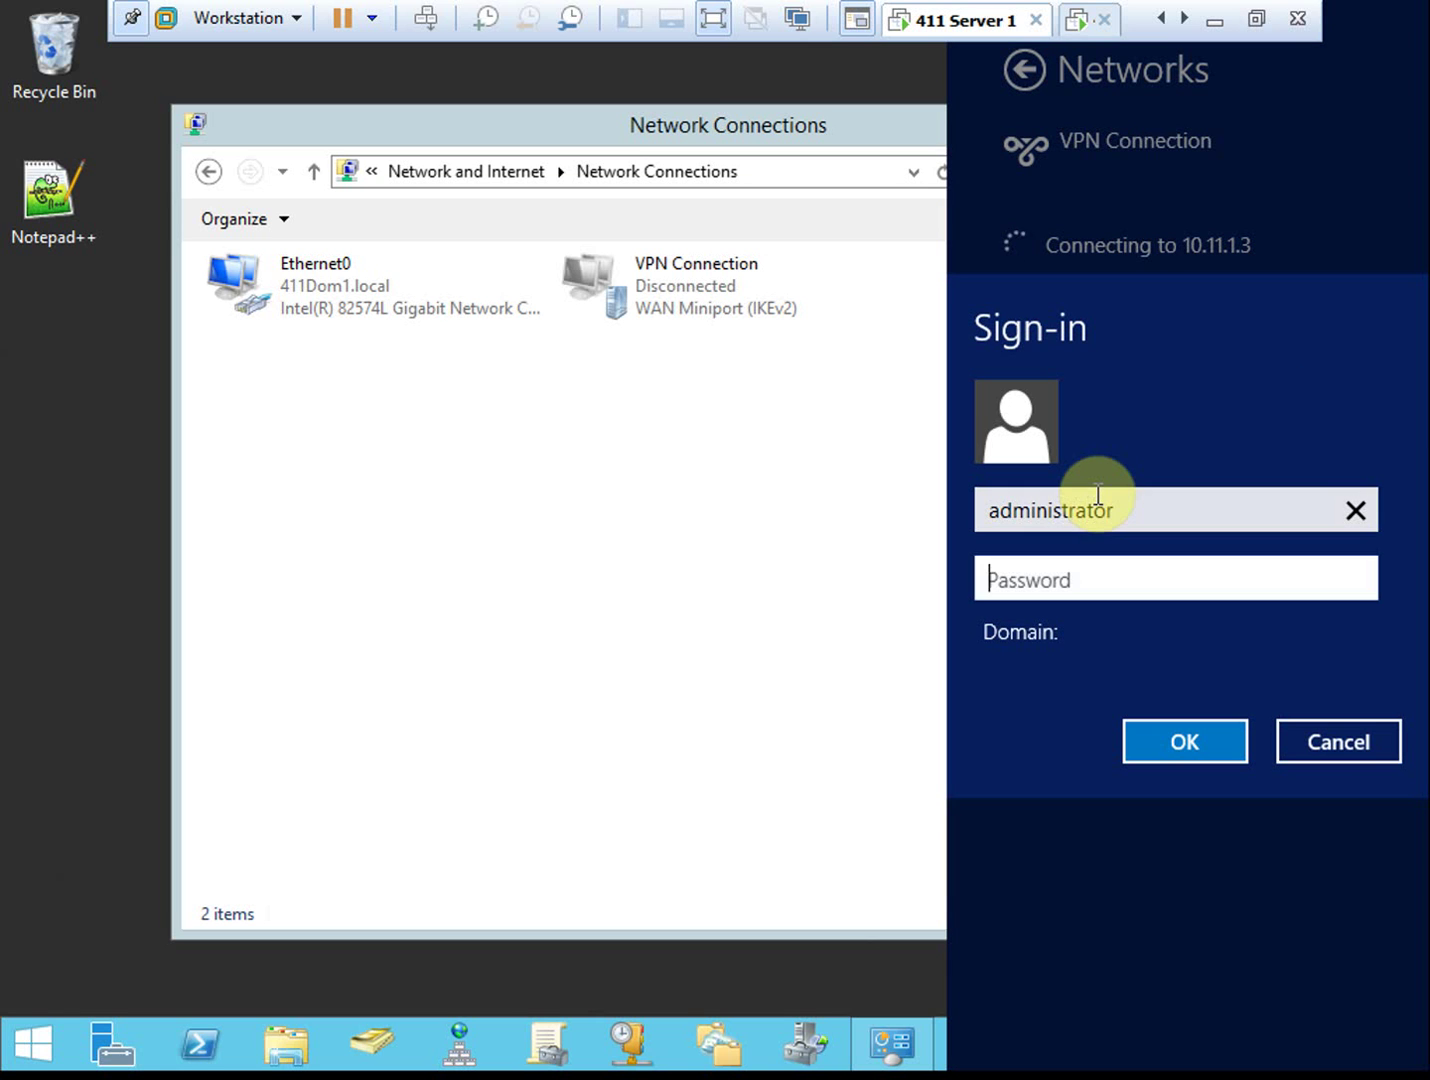
type("Pa$$w0rd")
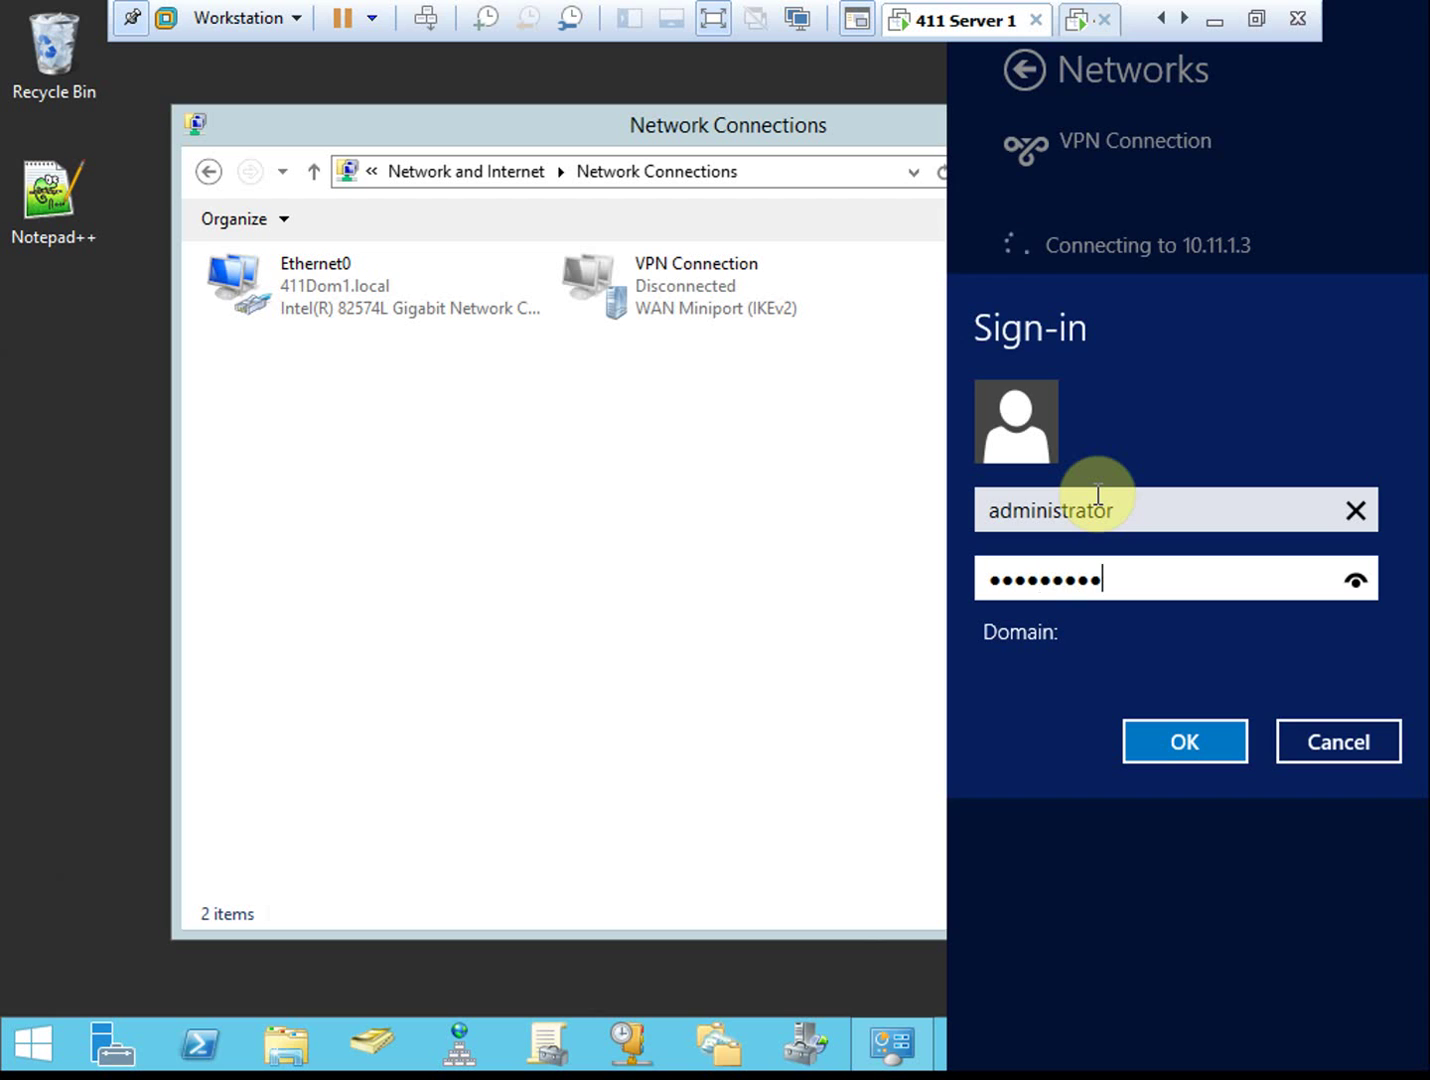
key("Return")
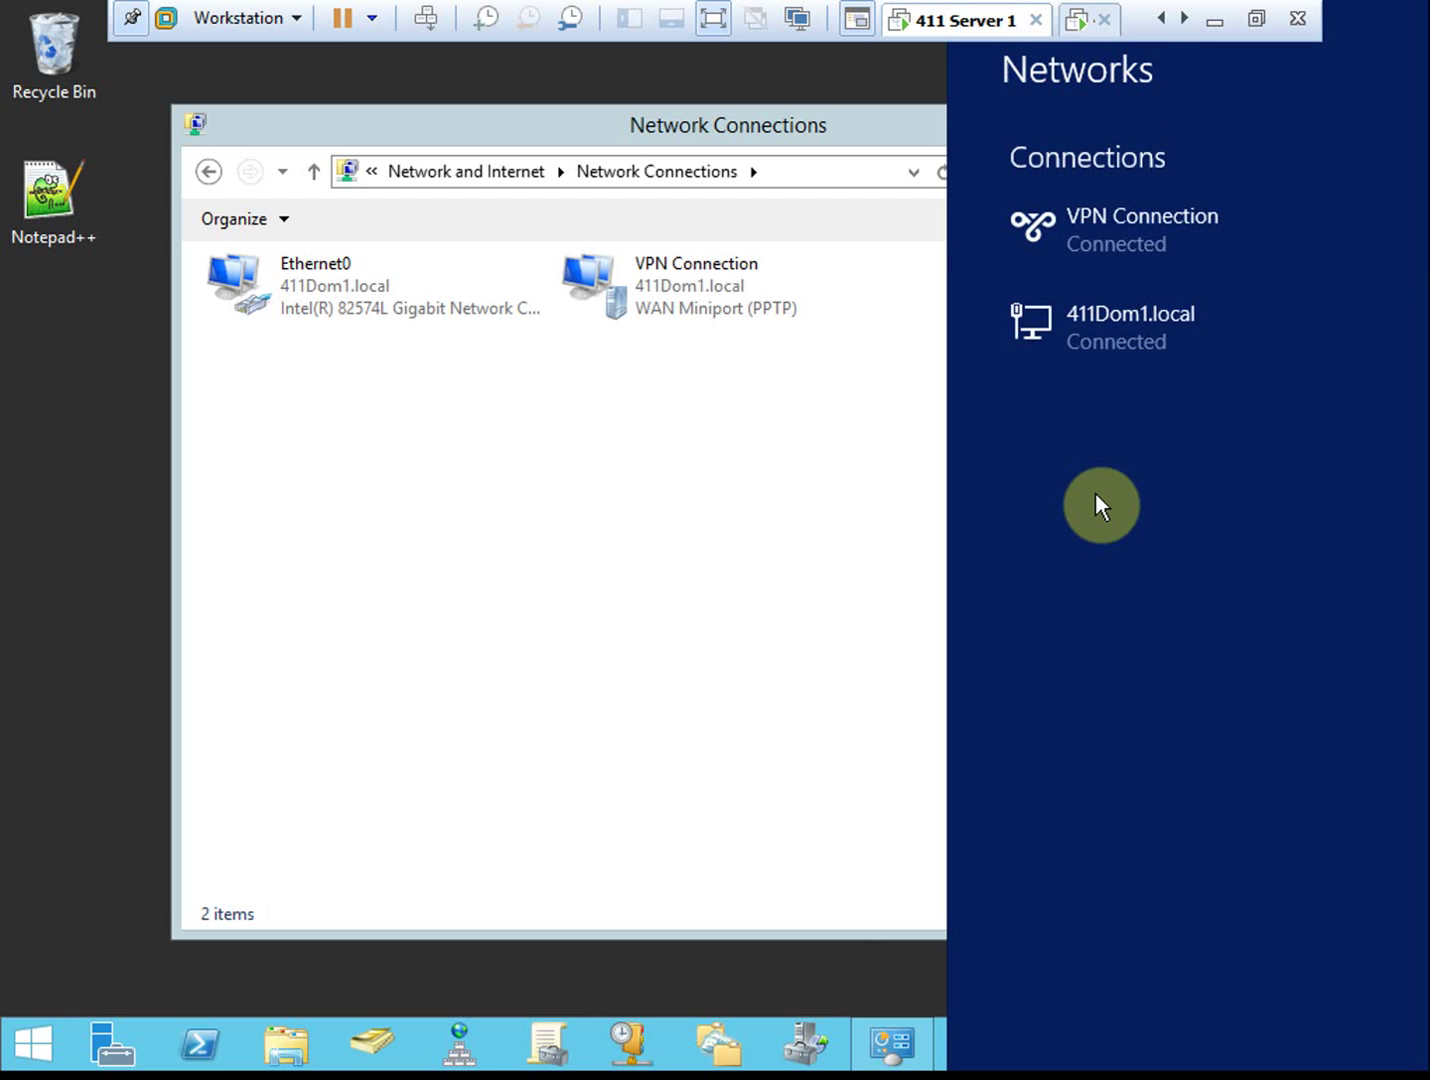
left_click(672, 395)
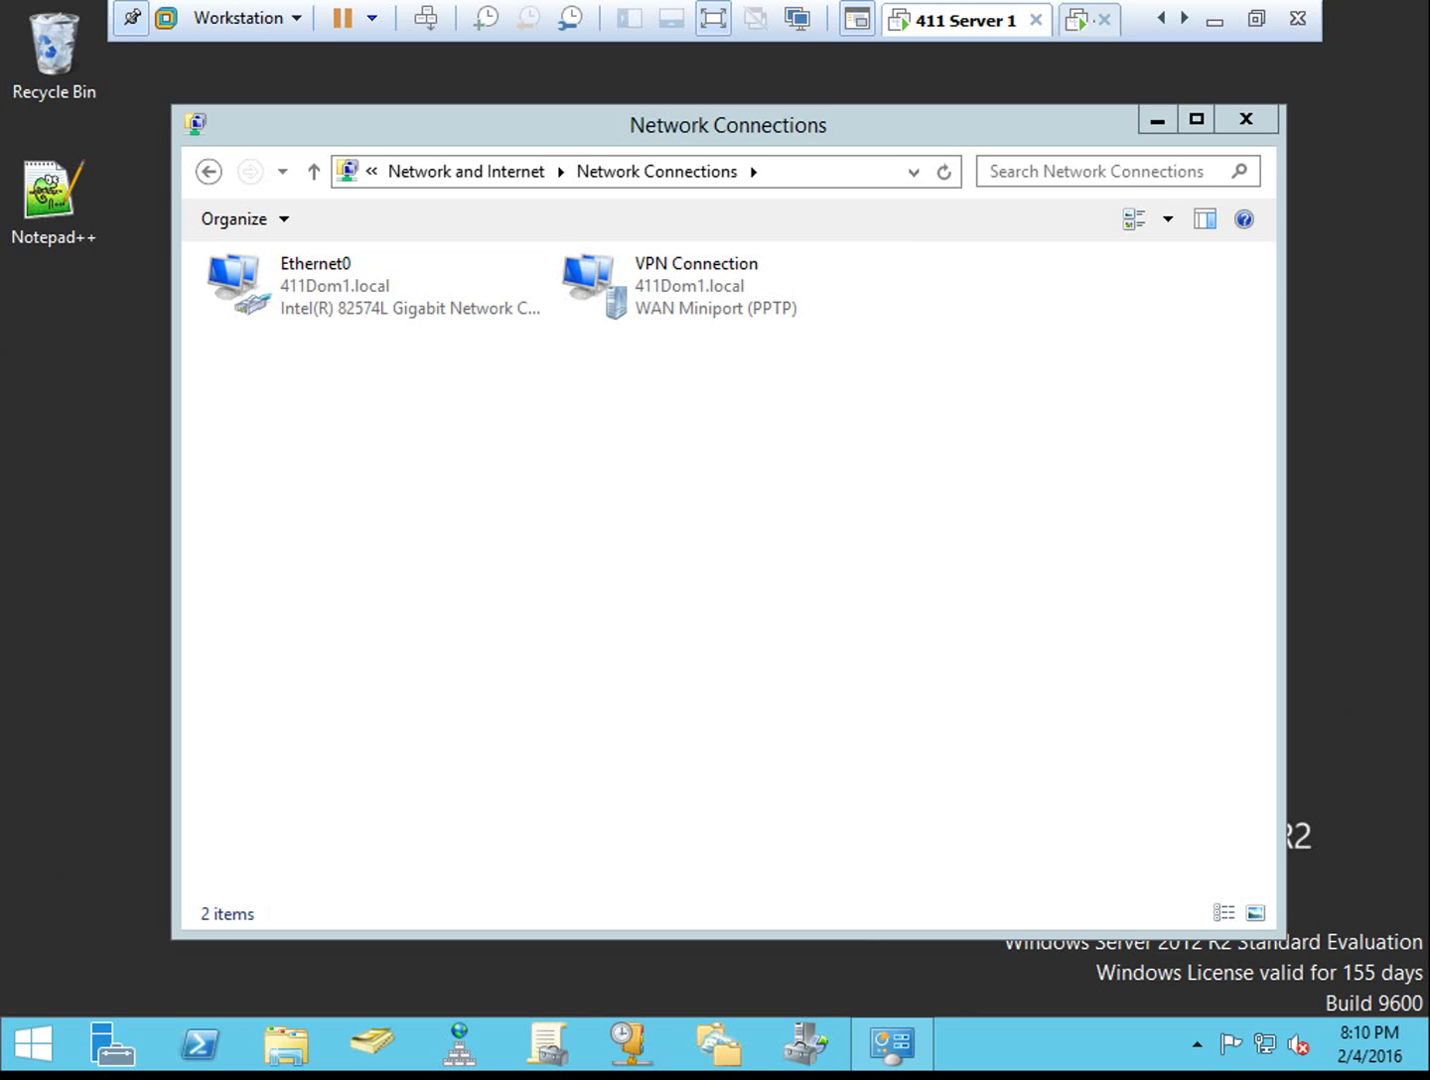
left_click(638, 561)
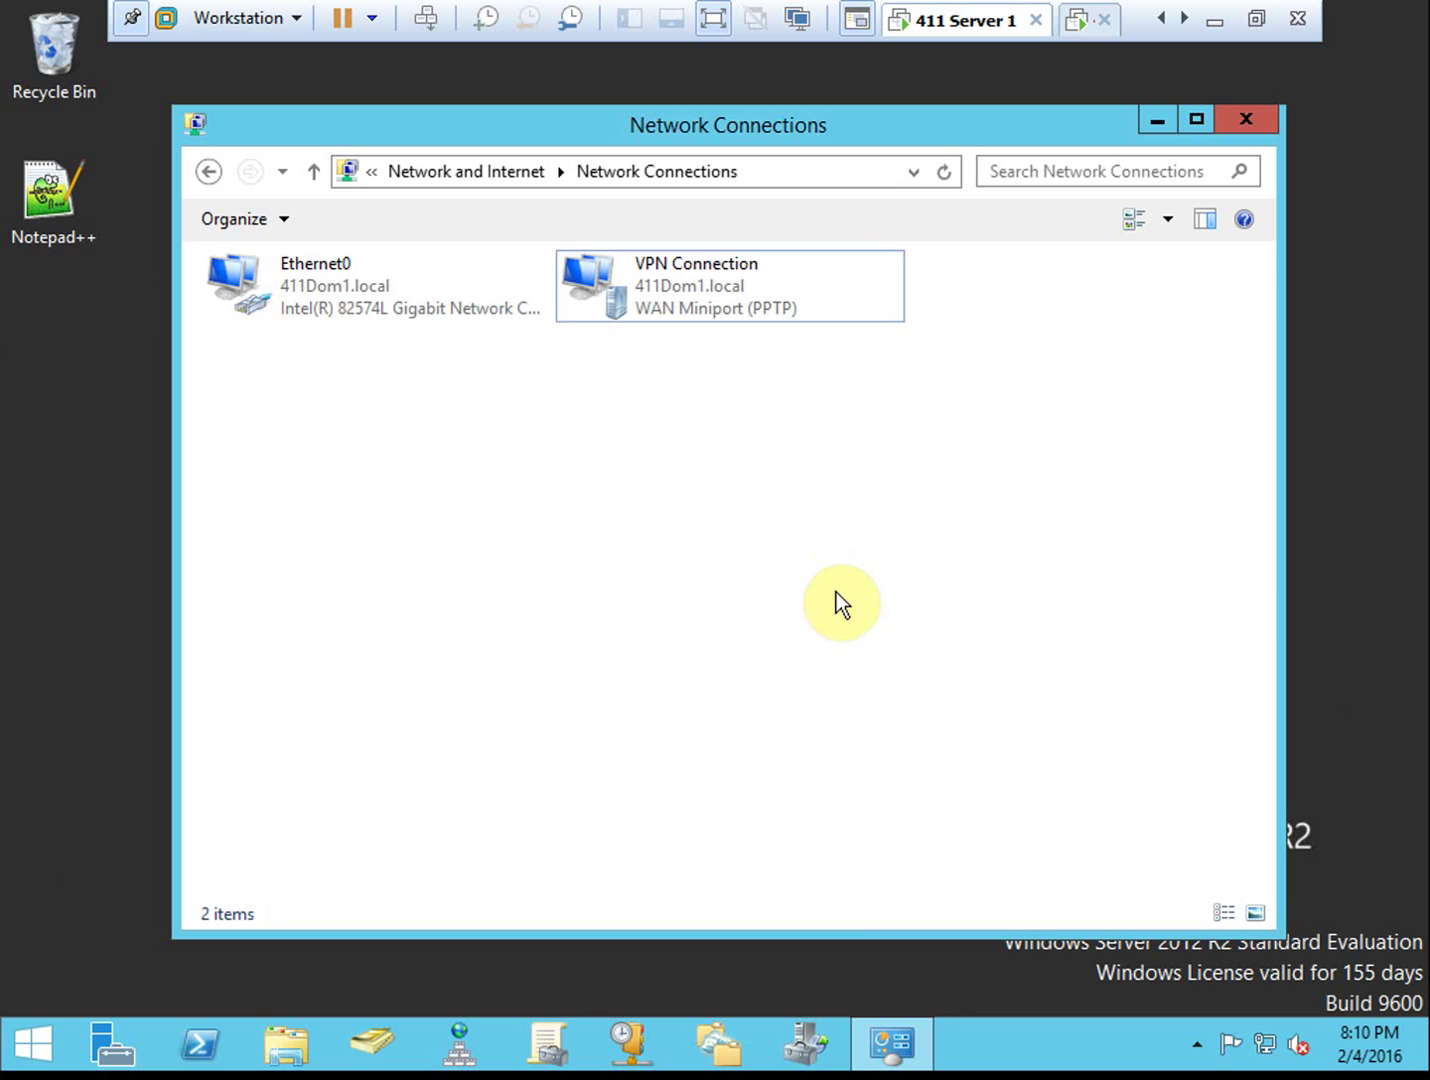